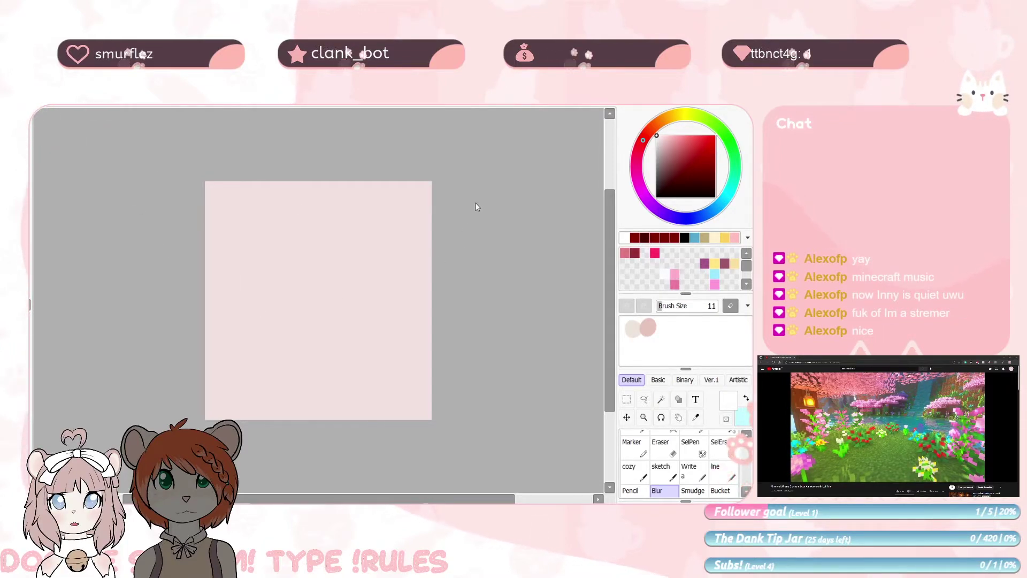
Open the tom talksprite.sai2 drawing in a maximized view and crop the canvas closer around the character
double_click(257, 304)
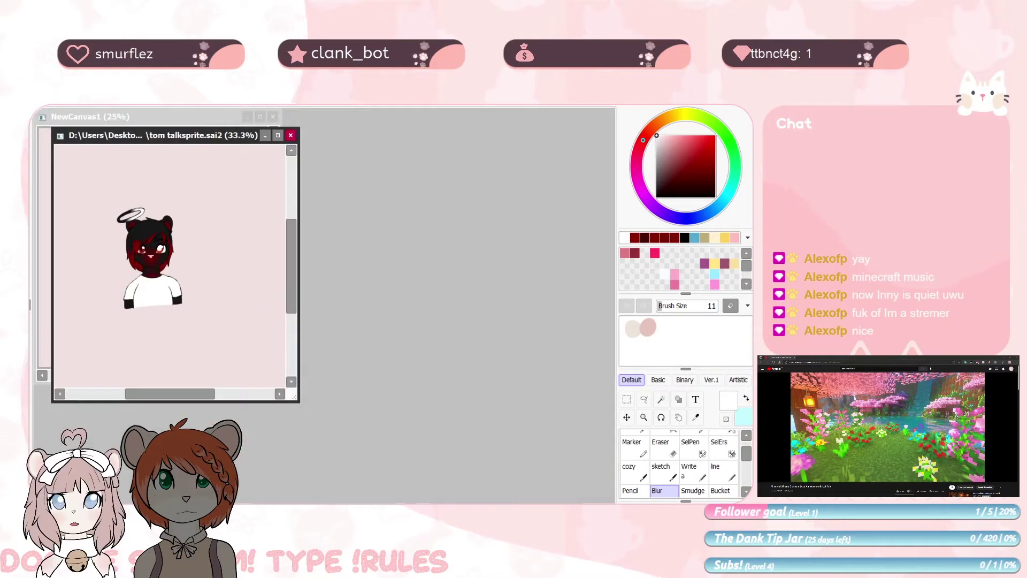
click(270, 135)
scroll(391, 278, up, 5)
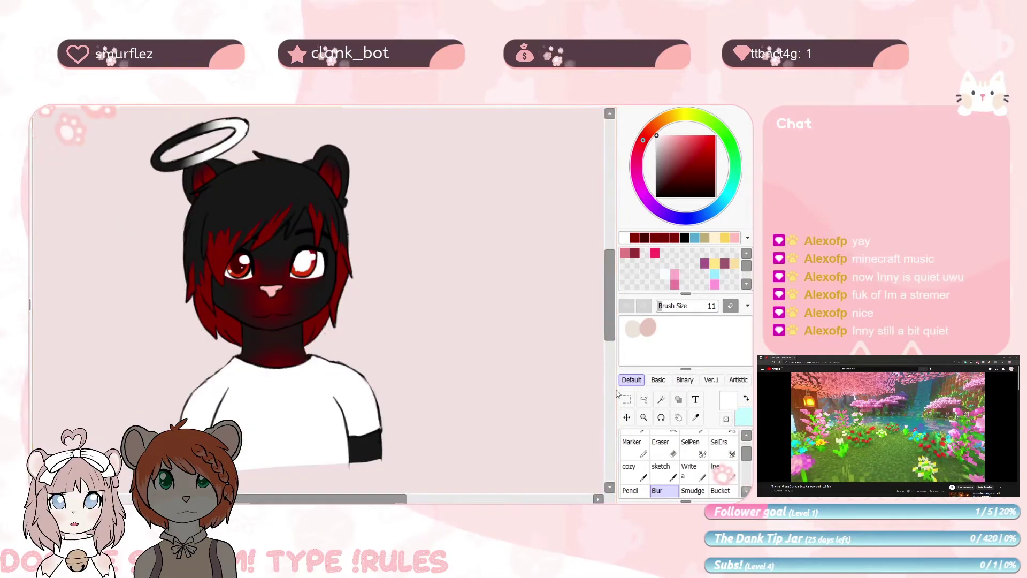
key(m)
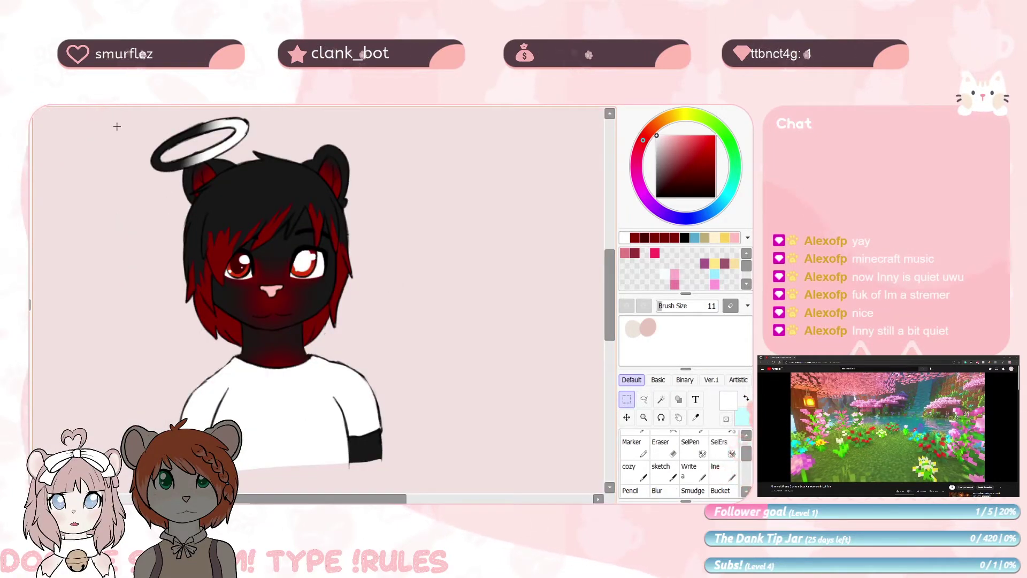
scroll(117, 127, down, 1)
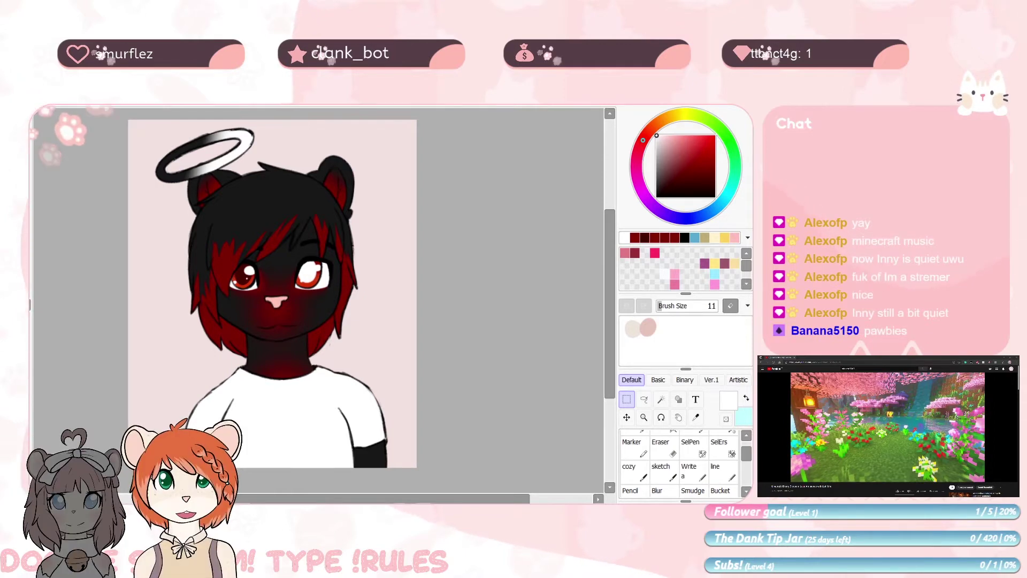
Clean up the outer edge of the halo with the Eraser
key(ctrl+z)
drag(244, 156, 157, 316)
key(e)
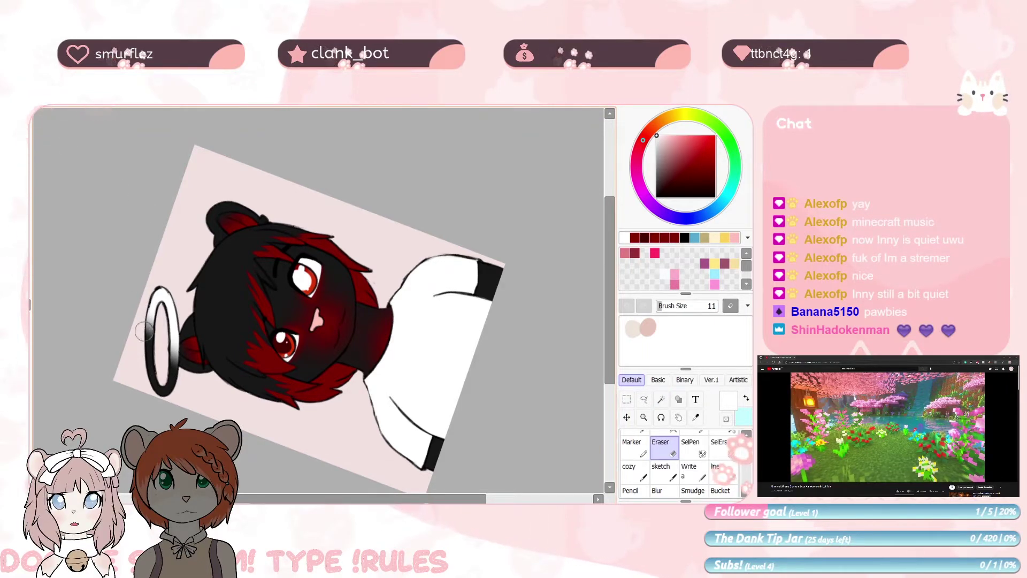
drag(156, 285, 165, 302)
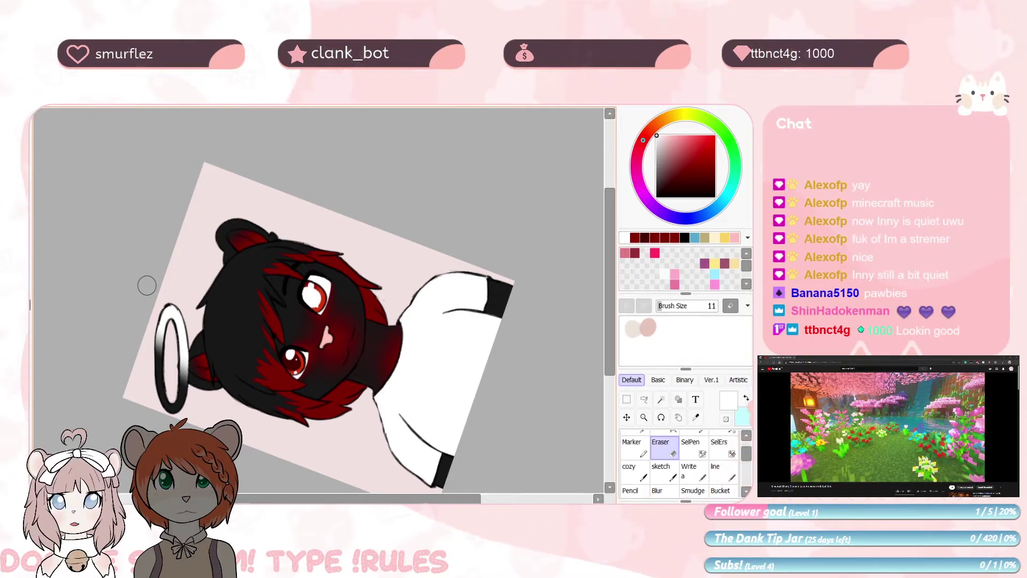
key(Home)
Draw thin whiskers on both cheeks with the sketch brush
click(685, 238)
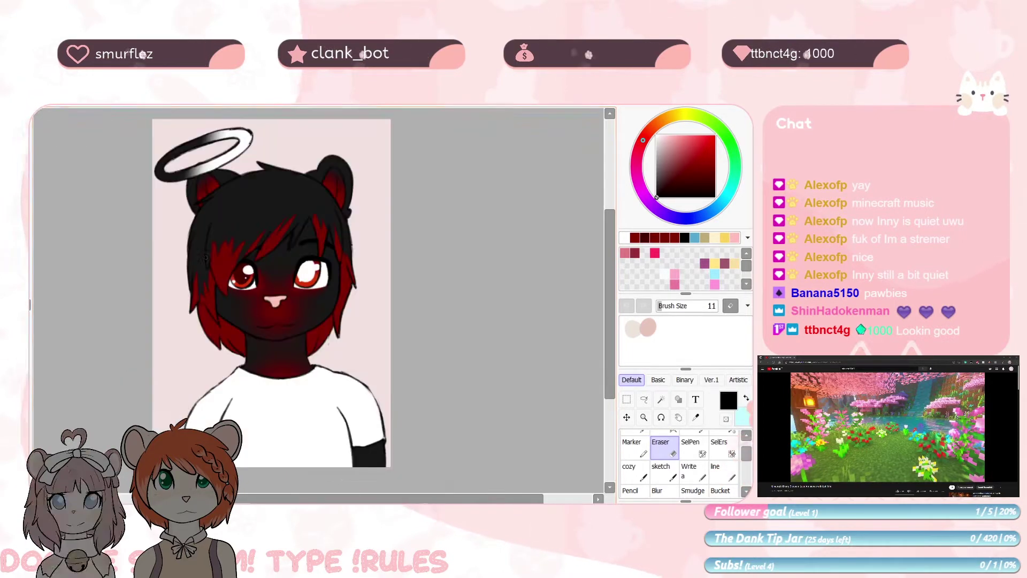
click(664, 471)
click(227, 298)
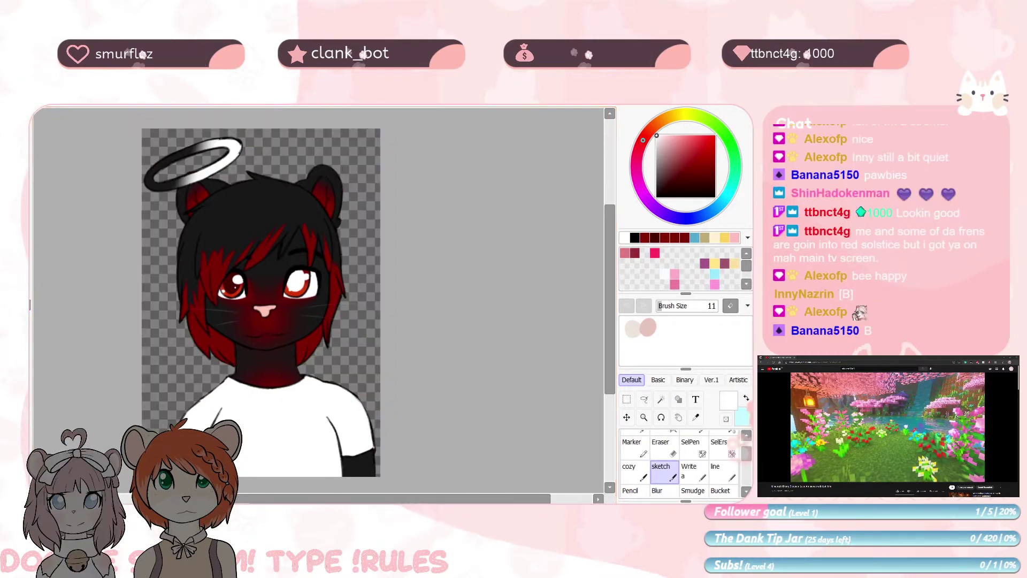
Sketch an open lower mouth line and two small fangs in black beneath the nose
scroll(174, 168, up, 1)
scroll(174, 167, up, 3)
scroll(309, 270, up, 5)
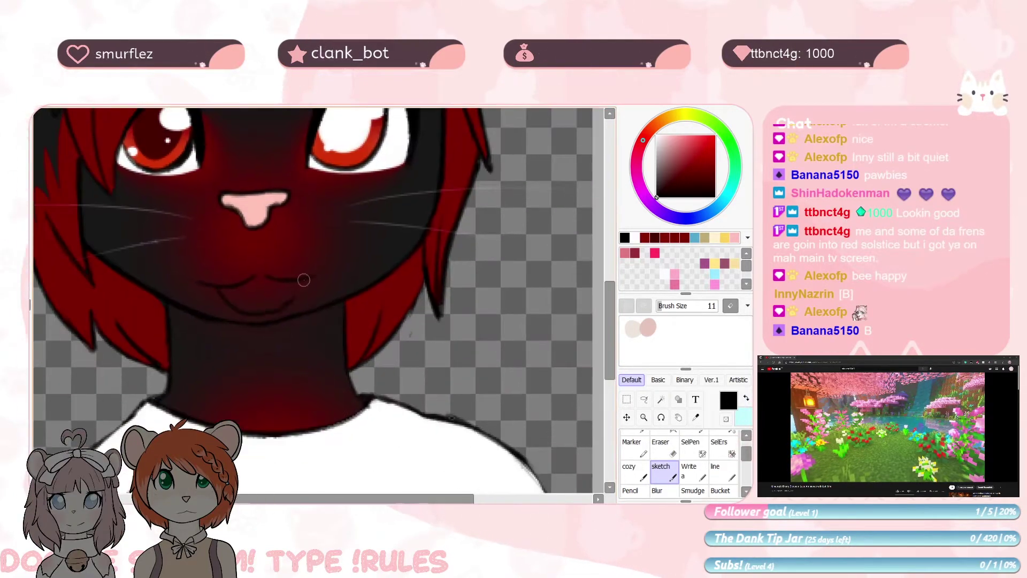
key(Home)
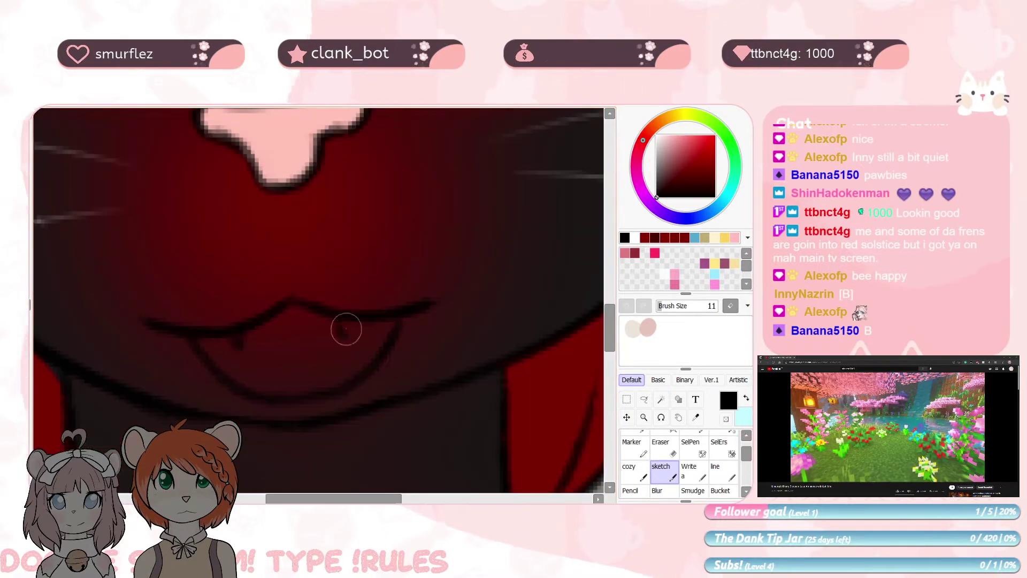
Select the inside of the open mouth and fill it with dark red
click(661, 399)
click(332, 345)
click(635, 253)
key(ctrl+f)
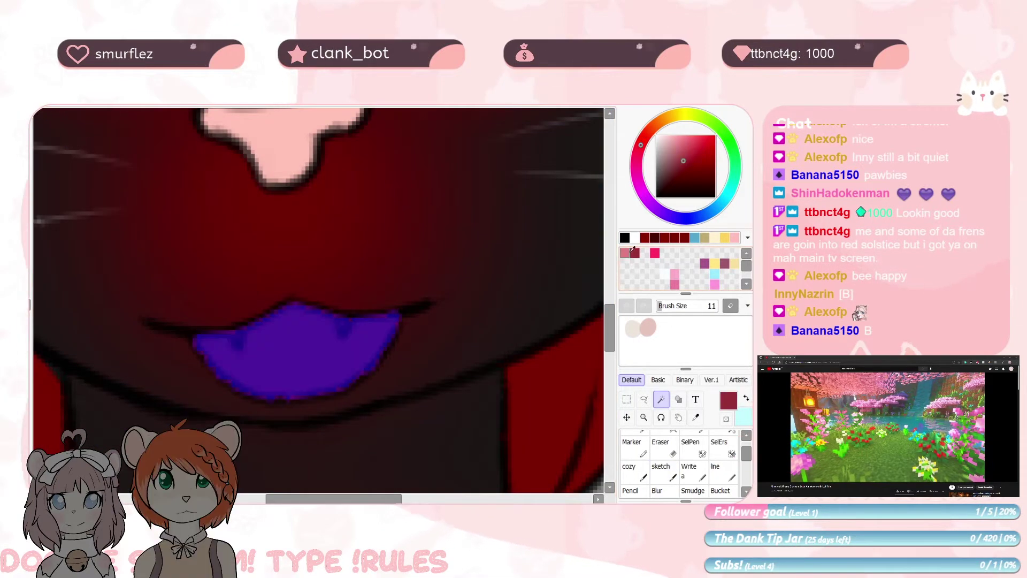
Paint a pink tongue and two white fangs inside the selected mouth area, and clear the selection
click(625, 254)
drag(294, 417, 286, 428)
click(694, 472)
click(657, 136)
drag(237, 333, 238, 345)
drag(343, 321, 343, 333)
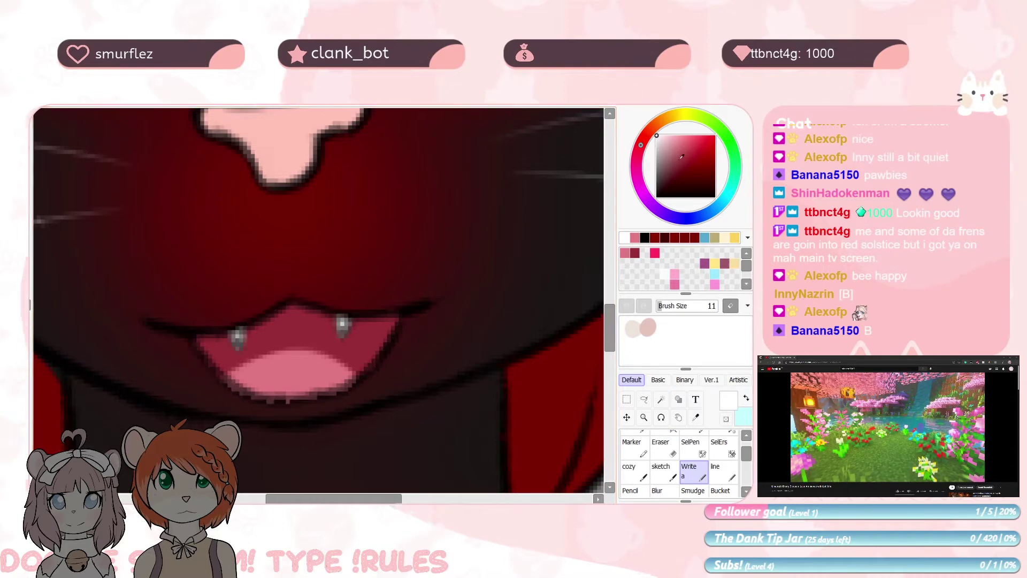
key(ctrl+d)
Set the Eraser size to 12 and tidy the edges around the fangs
key(e)
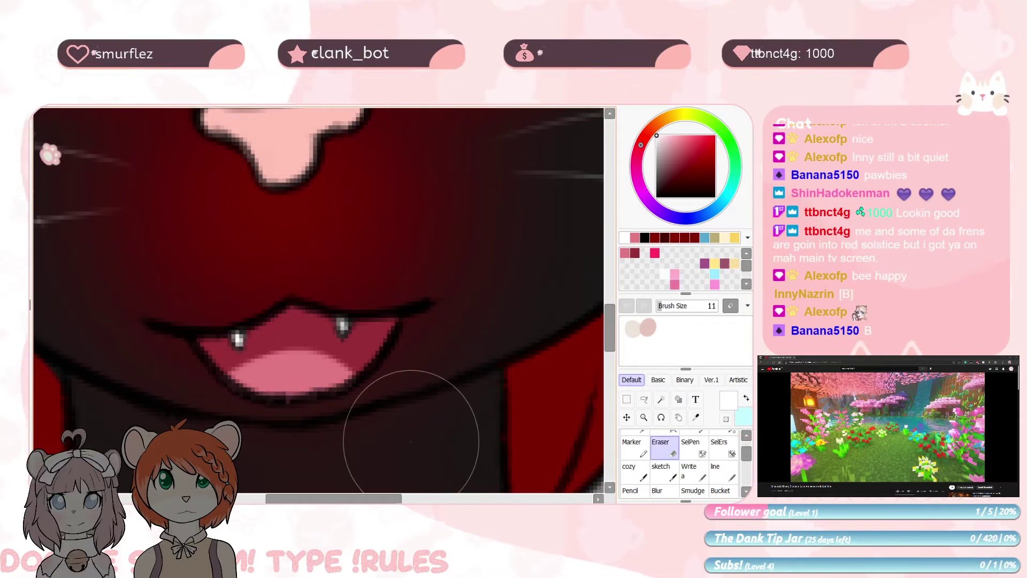
right_click(408, 307)
scroll(686, 348, down, 3)
click(656, 407)
click(656, 395)
click(343, 334)
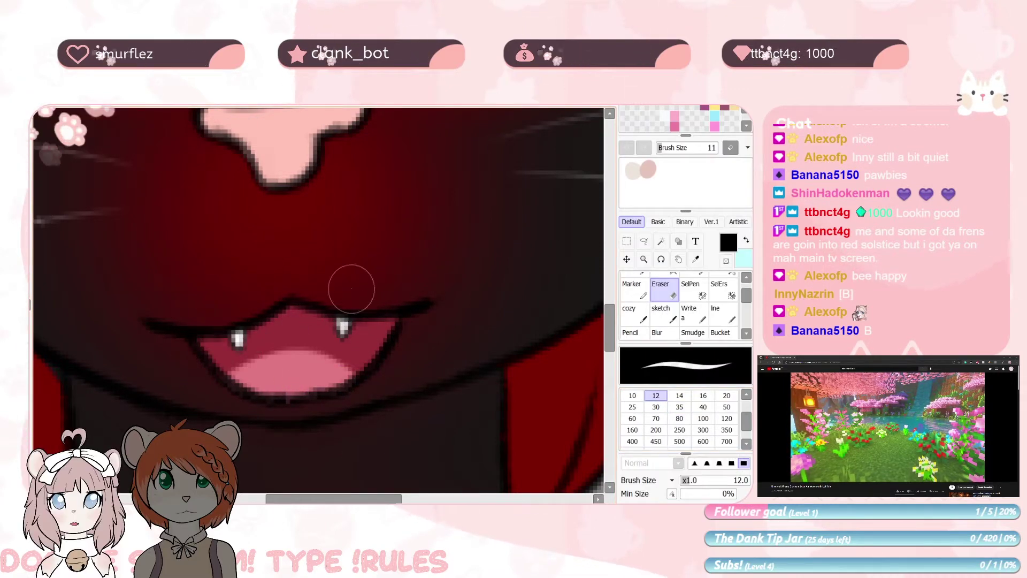
Reinforce the mouth outline in black with the sketch brush
scroll(686, 348, up, 3)
click(664, 471)
drag(455, 241, 348, 428)
drag(269, 208, 274, 231)
mouse_move(243, 191)
mouse_down()
mouse_move(232, 320)
mouse_move(242, 341)
mouse_up()
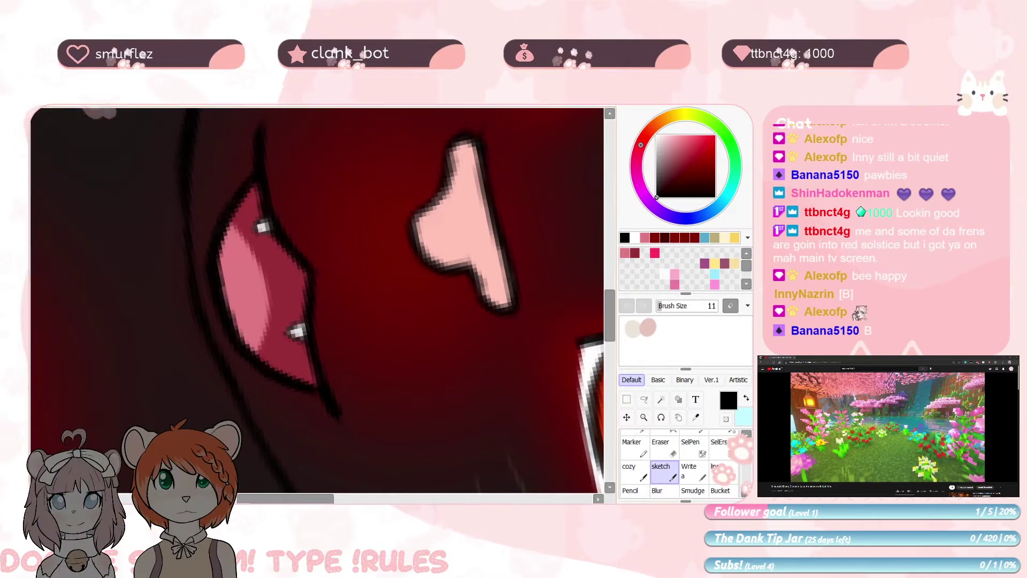
Compare the whole character with the open mouth and with the closed mouth
key(Home)
scroll(241, 341, down, 6)
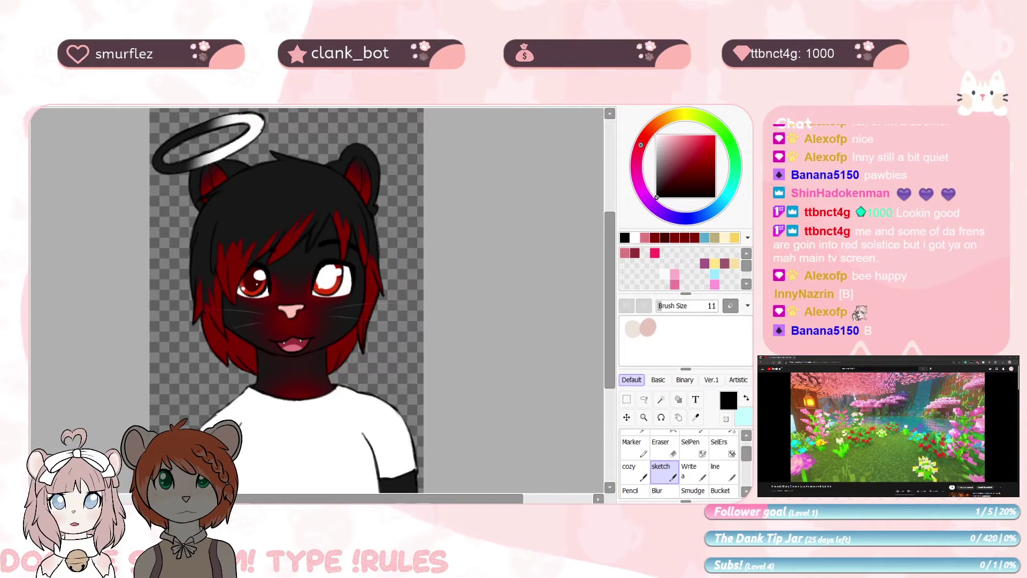
key(ctrl+z)
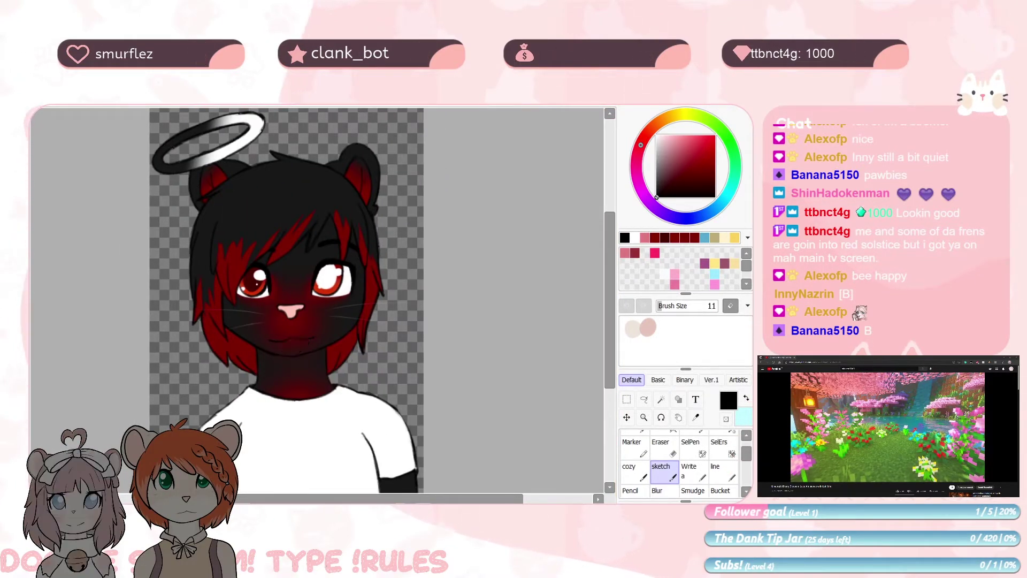
key(ctrl+y)
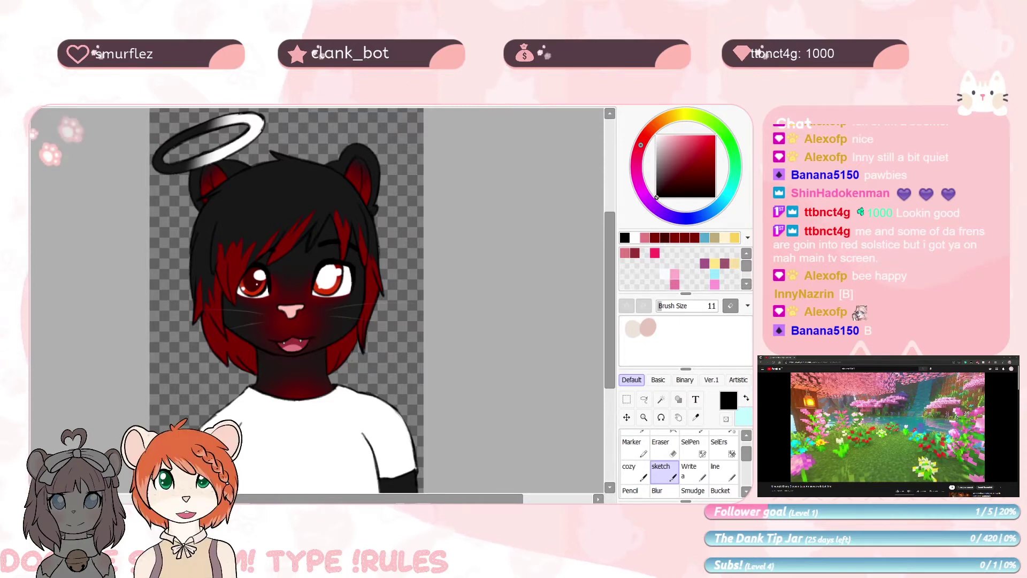
key(ctrl+z)
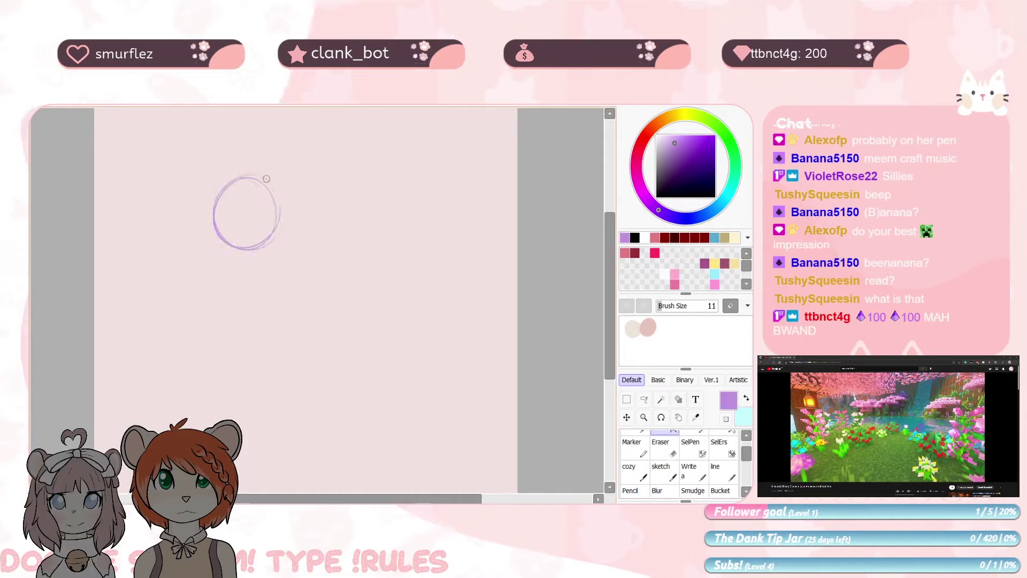
Sketch the round head in purple with eyes, nose, mouth and two rounded ears, and start the shoulder line
mouse_move(268, 180)
mouse_down()
mouse_move(251, 252)
mouse_move(269, 227)
mouse_up()
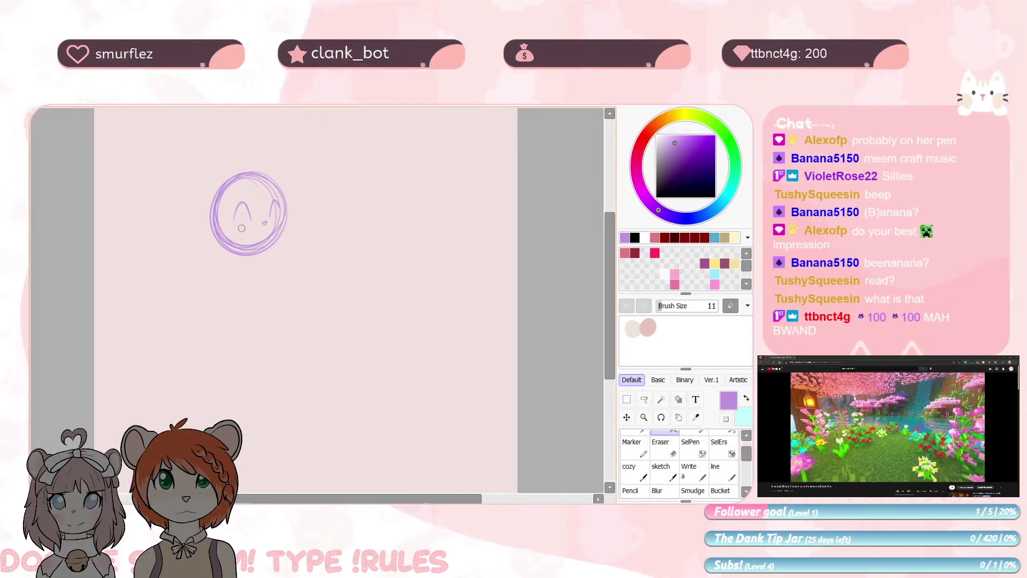
drag(221, 184, 207, 208)
drag(224, 260, 257, 260)
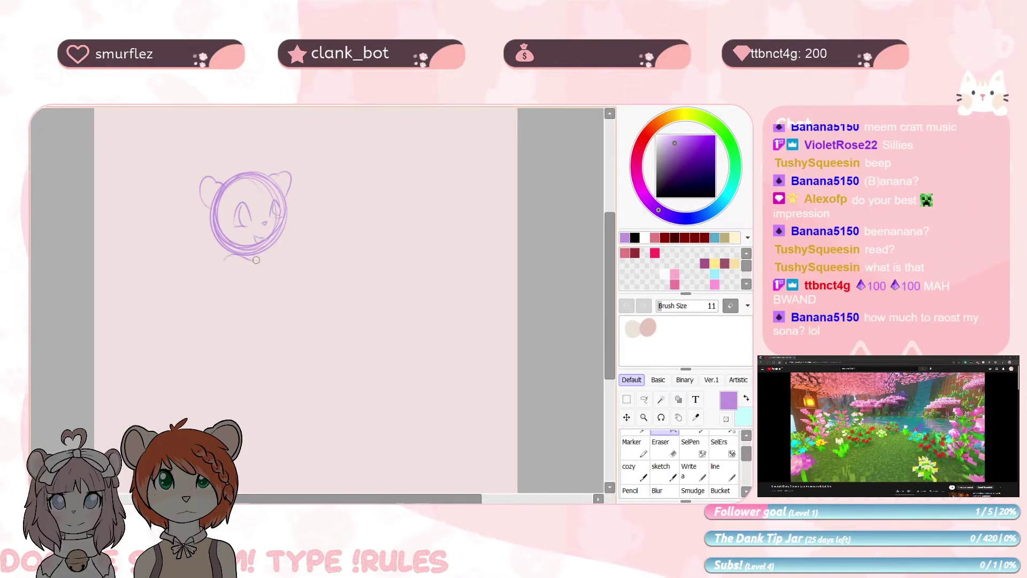
Sketch outstretched arms holding a rectangular sign lettered "My BWAND"
mouse_move(347, 228)
mouse_down()
mouse_move(310, 263)
mouse_move(362, 270)
mouse_up()
drag(373, 252, 393, 247)
drag(393, 268, 418, 246)
mouse_move(422, 245)
mouse_down()
mouse_move(422, 269)
mouse_move(386, 298)
mouse_move(337, 307)
mouse_move(216, 270)
mouse_up()
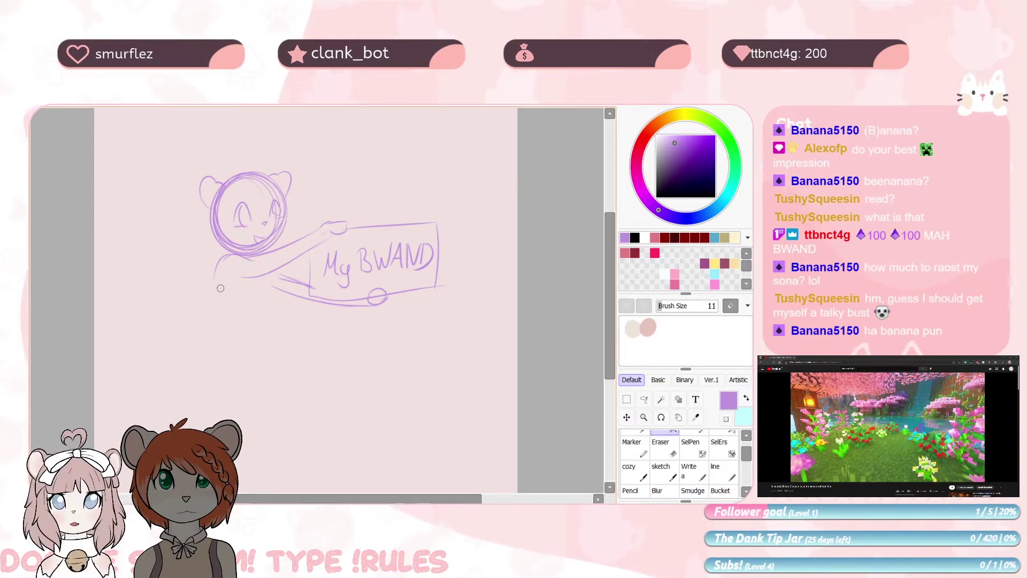
Sketch the torso, hair, head tuft and a curved tail with a tufted tip in purple
drag(231, 253, 215, 313)
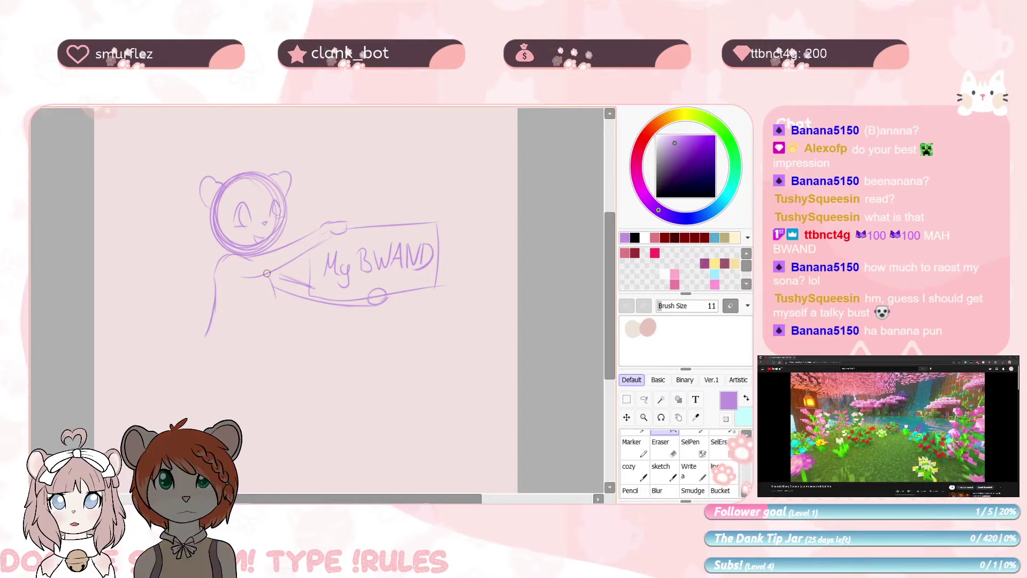
drag(272, 293, 272, 345)
drag(240, 205, 295, 195)
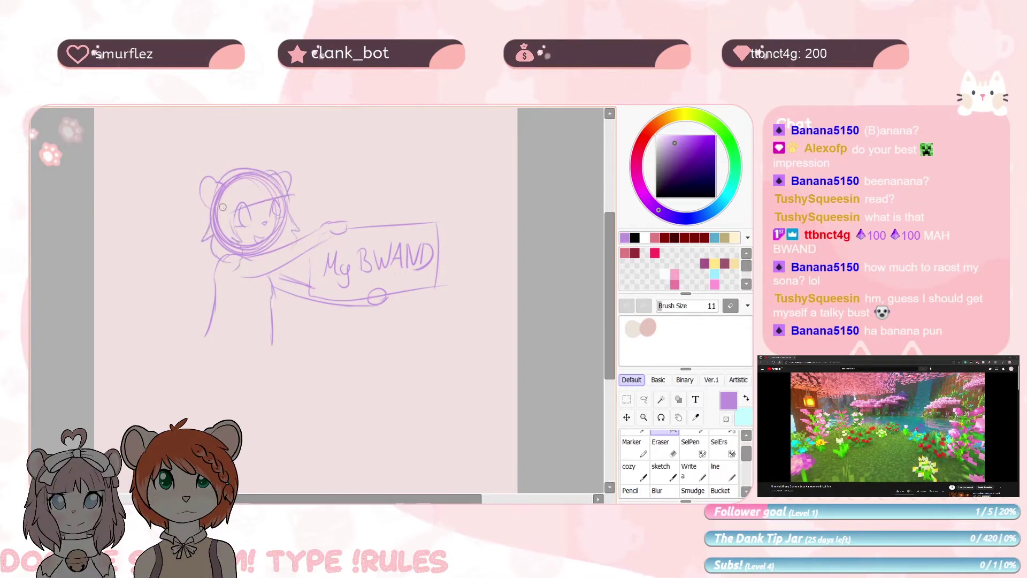
mouse_move(154, 226)
mouse_down()
mouse_move(213, 338)
mouse_move(210, 398)
mouse_up()
drag(233, 208, 255, 206)
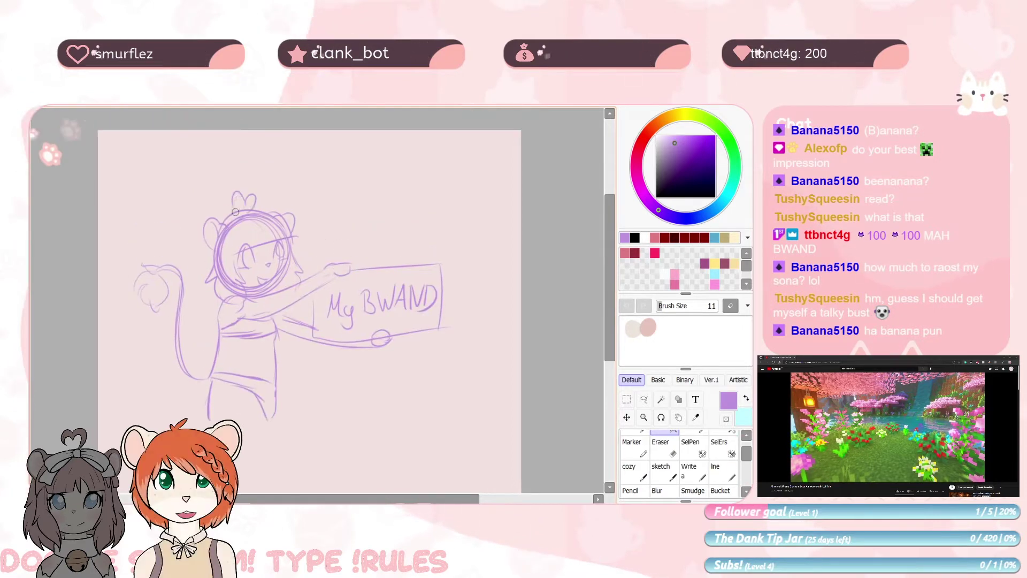
Erase the head's construction lines and resketch the eyes and the open smiling mouth
drag(237, 256, 283, 251)
click(665, 448)
scroll(665, 448, down, 2)
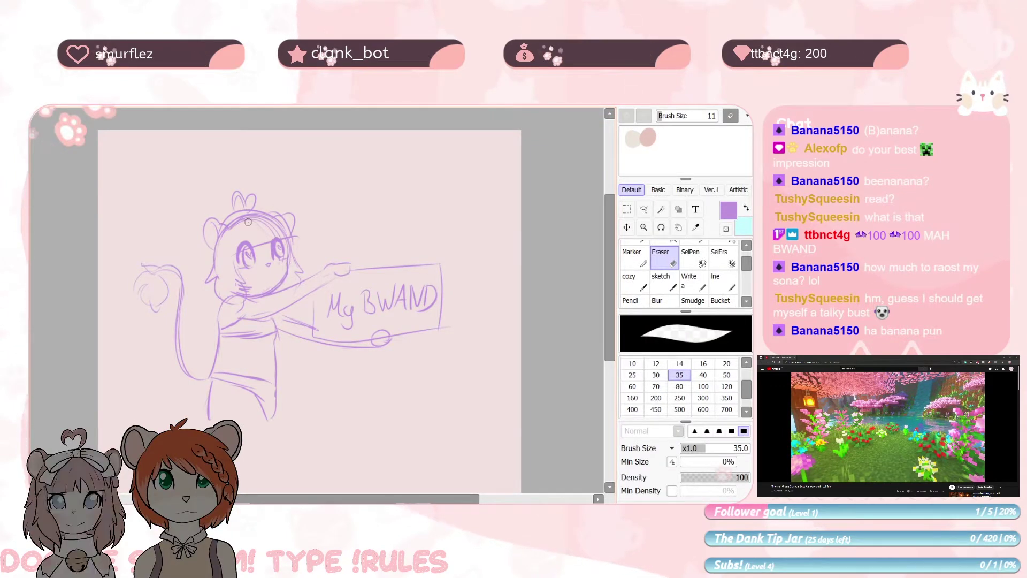
key(e)
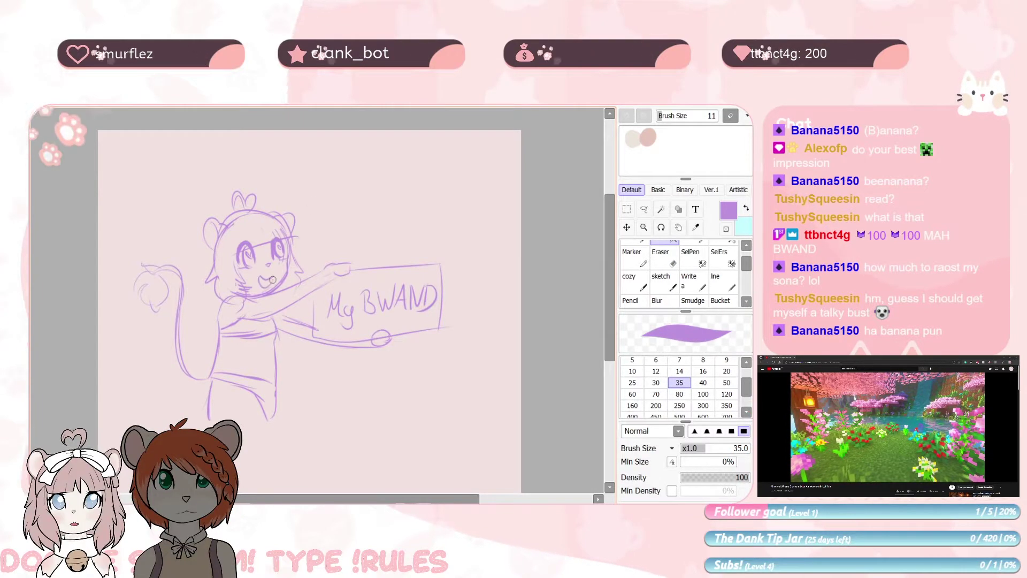
drag(257, 278, 295, 289)
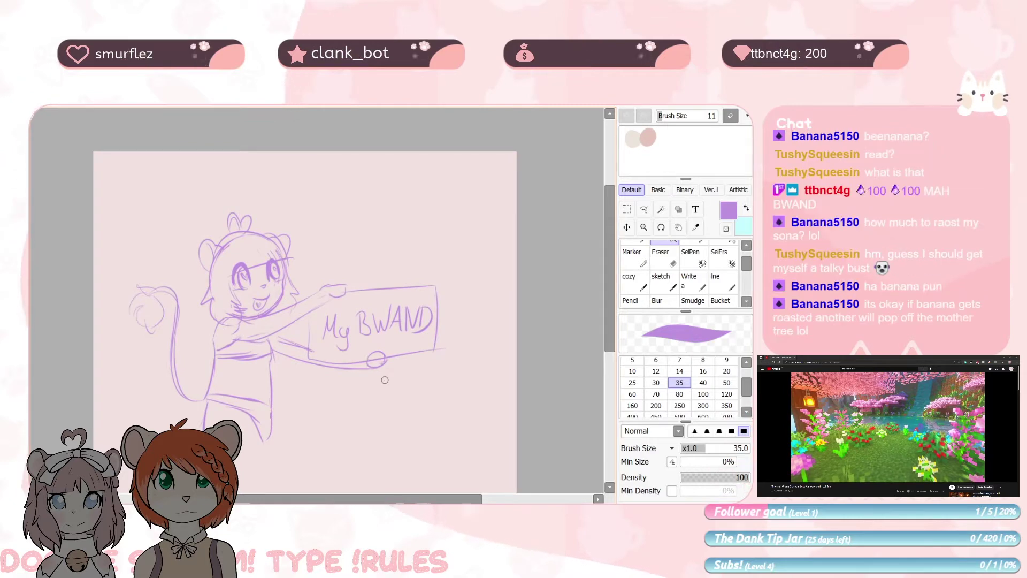
Ink the torso, waistline and upper legs in black with the sketch brush over the purple sketch
drag(383, 378, 374, 340)
scroll(686, 310, up, 5)
click(656, 197)
click(664, 472)
drag(213, 283, 196, 393)
mouse_move(208, 320)
mouse_down()
mouse_move(193, 397)
mouse_move(262, 399)
mouse_up()
mouse_move(239, 371)
mouse_down()
mouse_move(256, 402)
mouse_move(192, 381)
mouse_up()
drag(233, 369, 370, 397)
drag(282, 393, 269, 286)
key(Home)
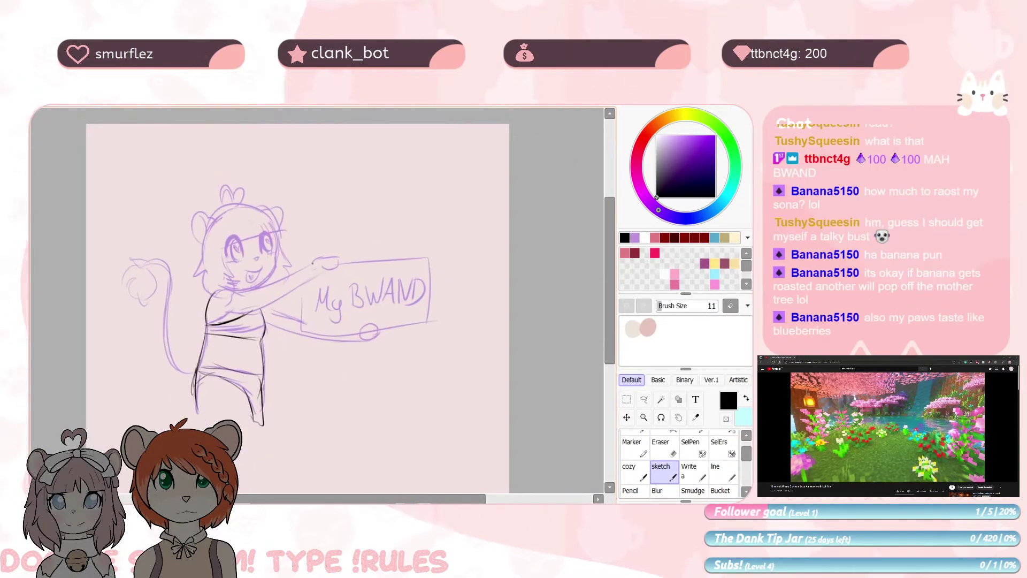
Ink the sign's frame, both arms with their hands, and the near shoulder in black
drag(406, 299, 364, 225)
mouse_move(292, 301)
mouse_down()
mouse_move(335, 328)
mouse_move(363, 275)
mouse_up()
drag(297, 263, 334, 175)
drag(331, 178, 388, 209)
drag(385, 207, 375, 255)
drag(322, 362, 376, 273)
drag(297, 356, 329, 324)
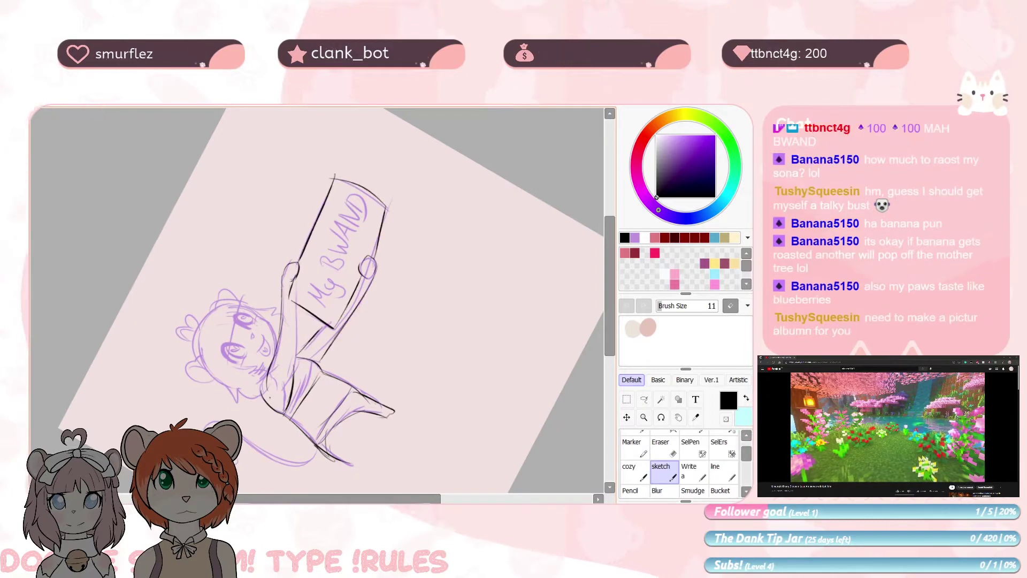
drag(271, 367, 279, 407)
key(e)
click(664, 472)
key(Home)
Ink the hair strands, bangs, ears and head tuft in black
drag(202, 234, 206, 289)
mouse_move(220, 223)
mouse_down()
mouse_move(233, 283)
mouse_move(222, 256)
mouse_up()
drag(235, 232, 254, 235)
mouse_move(249, 219)
mouse_down()
mouse_move(262, 241)
mouse_move(277, 238)
mouse_up()
drag(240, 206, 278, 230)
drag(233, 195, 278, 223)
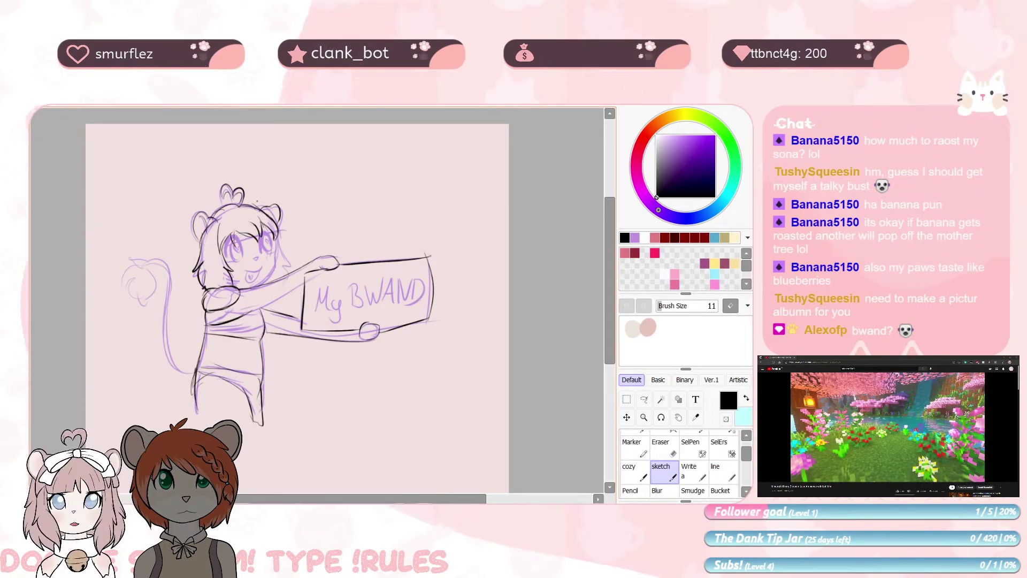
Ink the eyes, nose, open mouth and chin of the face in black
drag(225, 247, 243, 253)
drag(225, 247, 239, 259)
drag(259, 237, 269, 252)
drag(253, 259, 260, 269)
drag(245, 273, 258, 273)
drag(321, 214, 396, 256)
drag(249, 253, 305, 283)
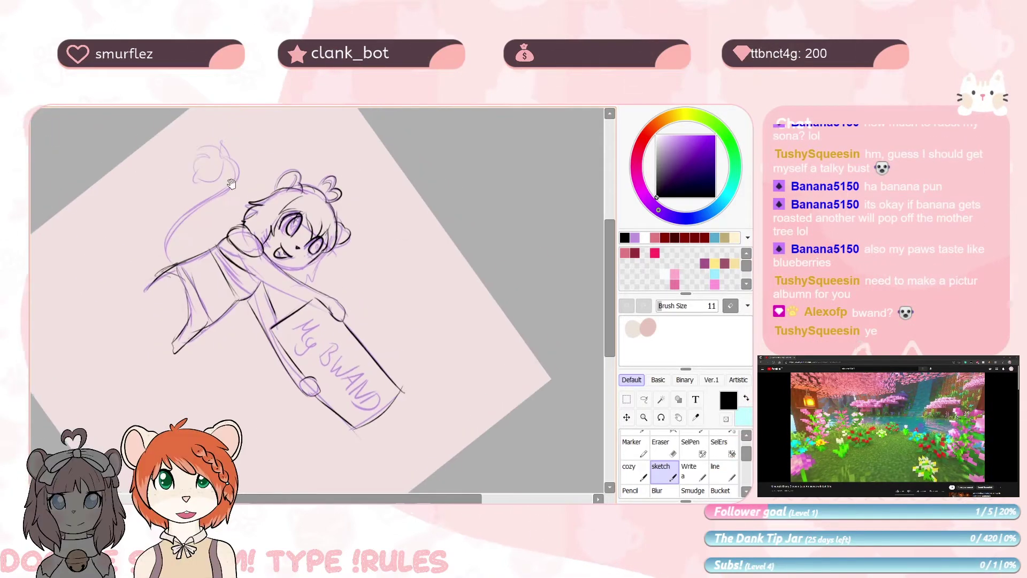
key(Home)
drag(406, 300, 327, 214)
key(Home)
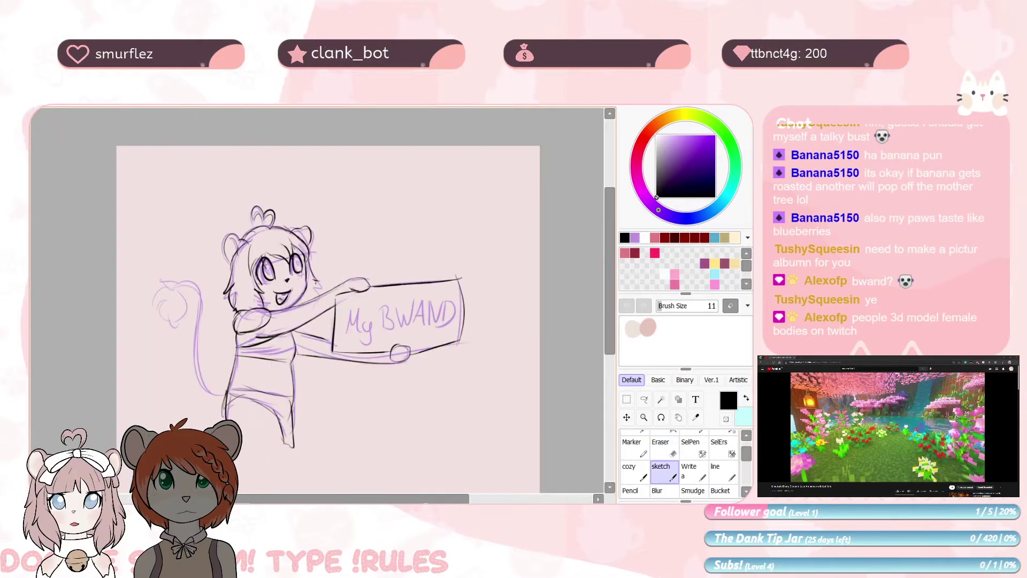
Ink the curved tail and its tufted tip in black, extending the line down over the hip
key(e)
drag(406, 214, 343, 374)
key(n)
drag(289, 196, 292, 305)
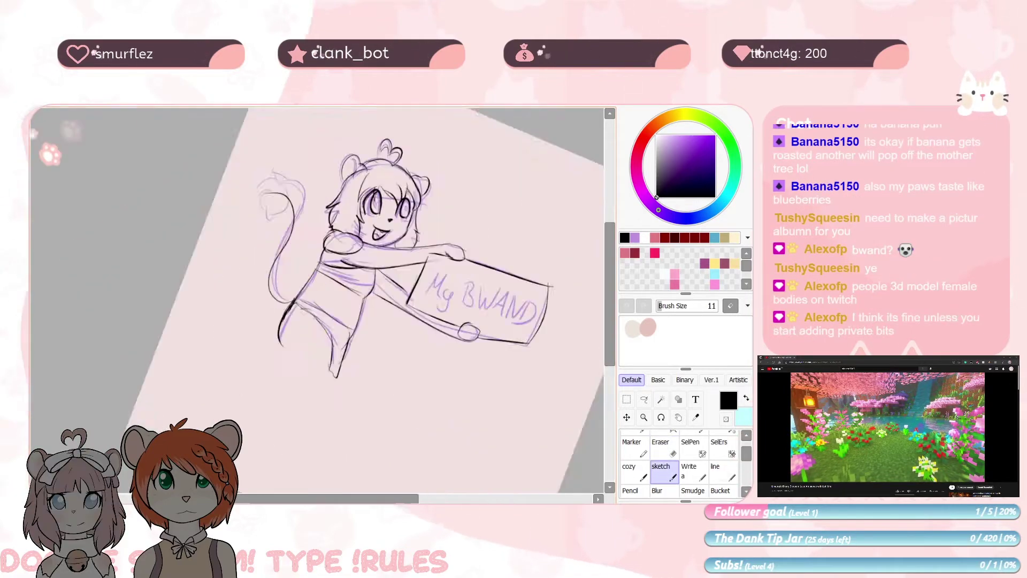
drag(406, 321, 364, 188)
drag(214, 305, 300, 315)
drag(364, 188, 417, 321)
key(Delete)
key(Delete)
key(Delete)
key(Delete)
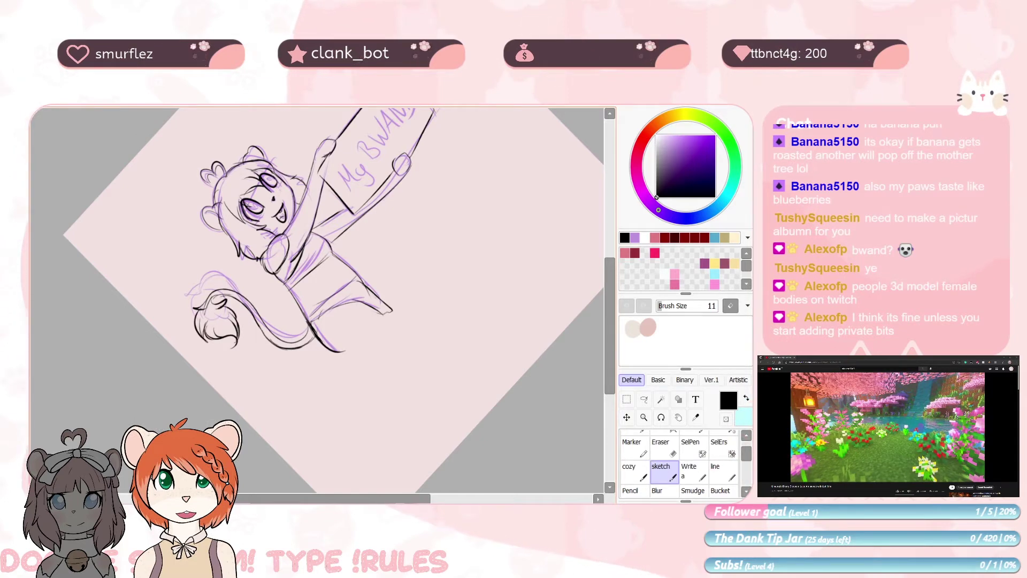
Ink the remaining strokes of the tail tuft and touch up the lines around the character's eye in black
drag(210, 302, 202, 313)
key(e)
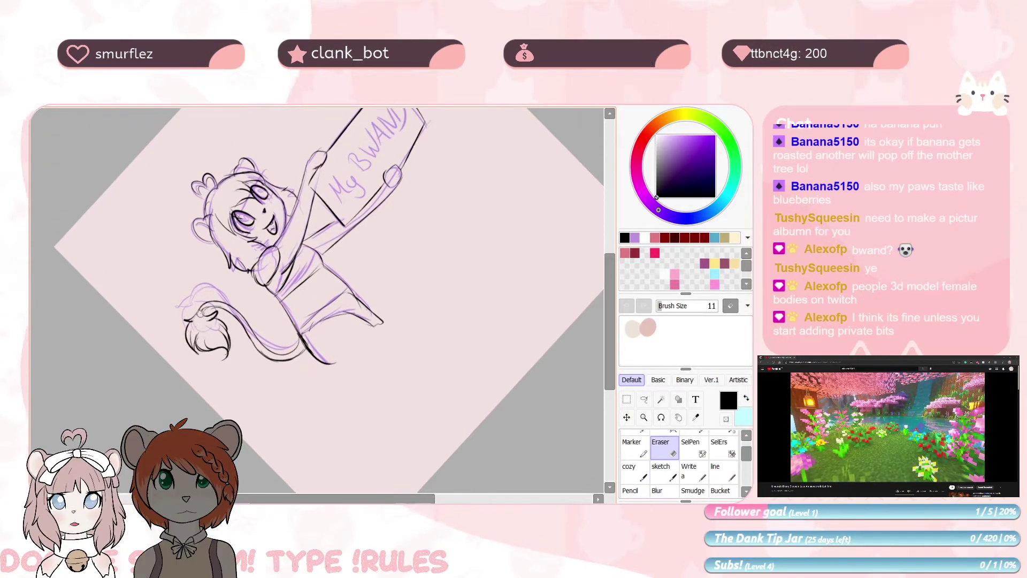
key(Home)
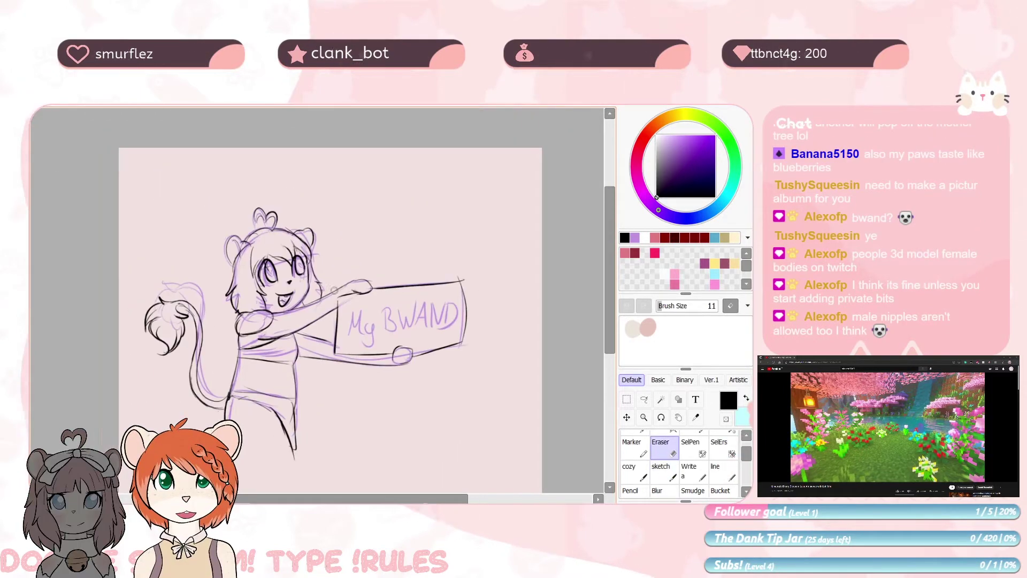
key(b)
drag(249, 262, 262, 288)
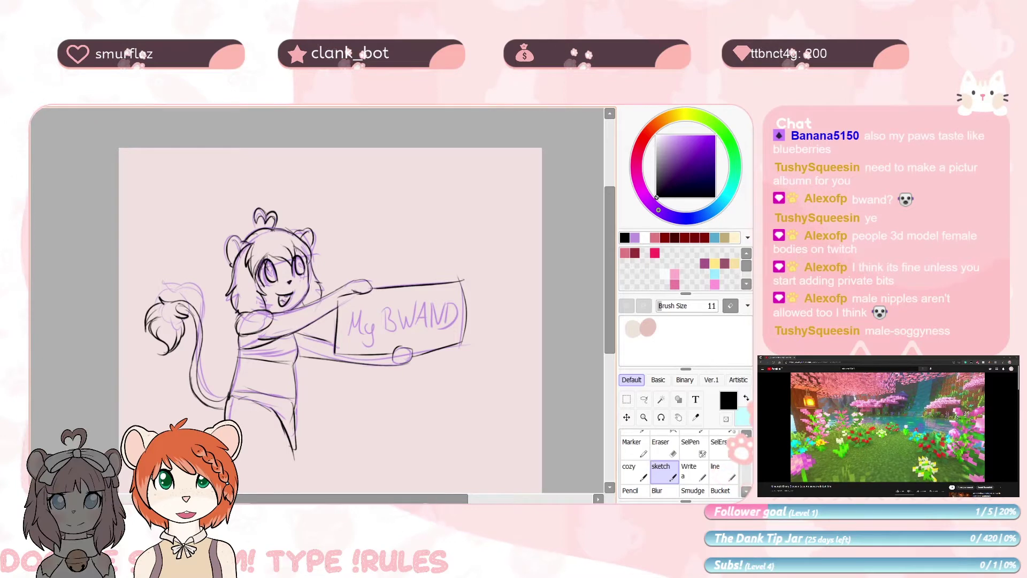
key(e)
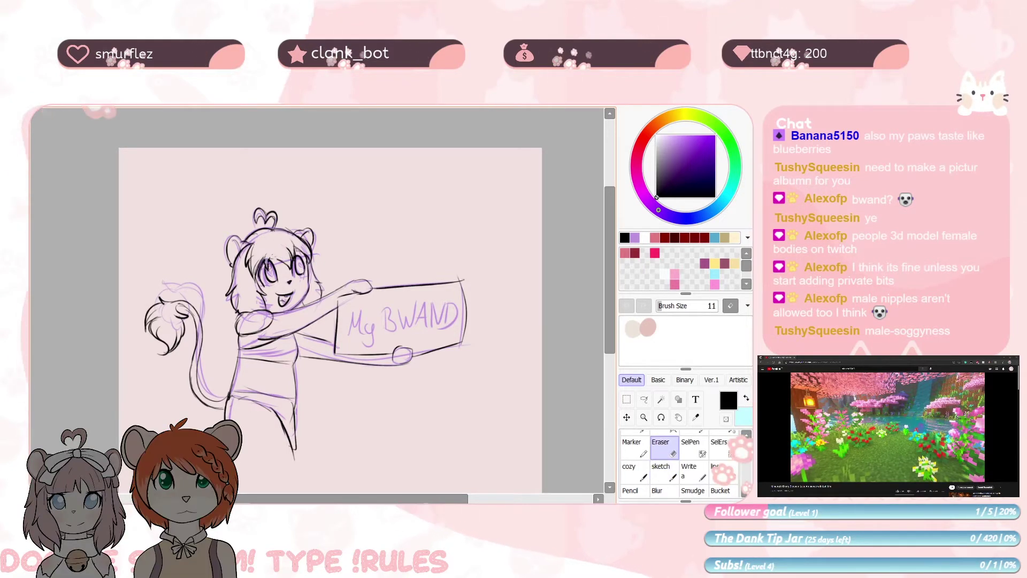
key(b)
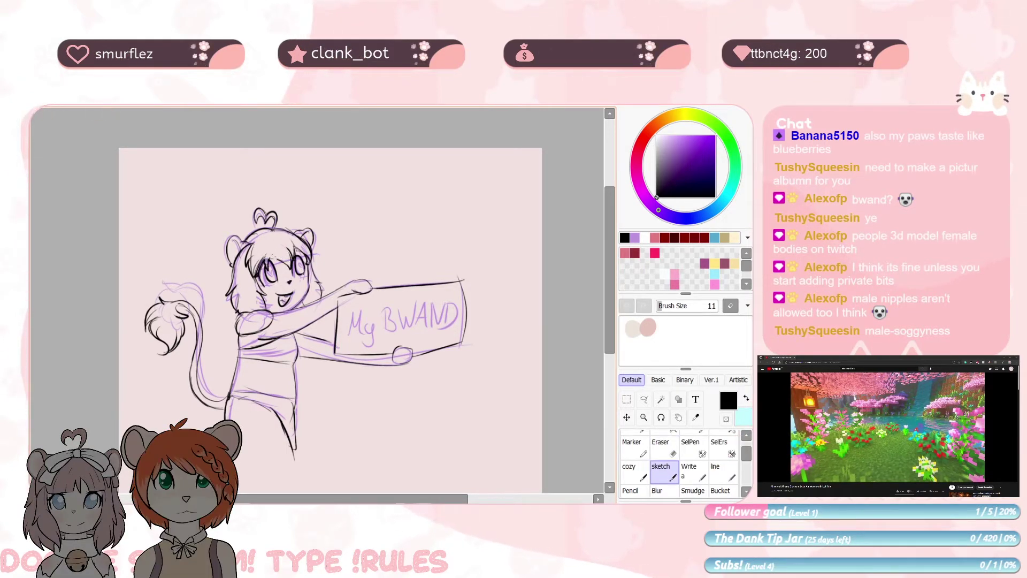
Ink the sign's "My BWAND" lettering in black over the sketch and hide the purple sketch lines
mouse_move(385, 305)
mouse_down()
mouse_move(392, 145)
mouse_move(370, 223)
mouse_up()
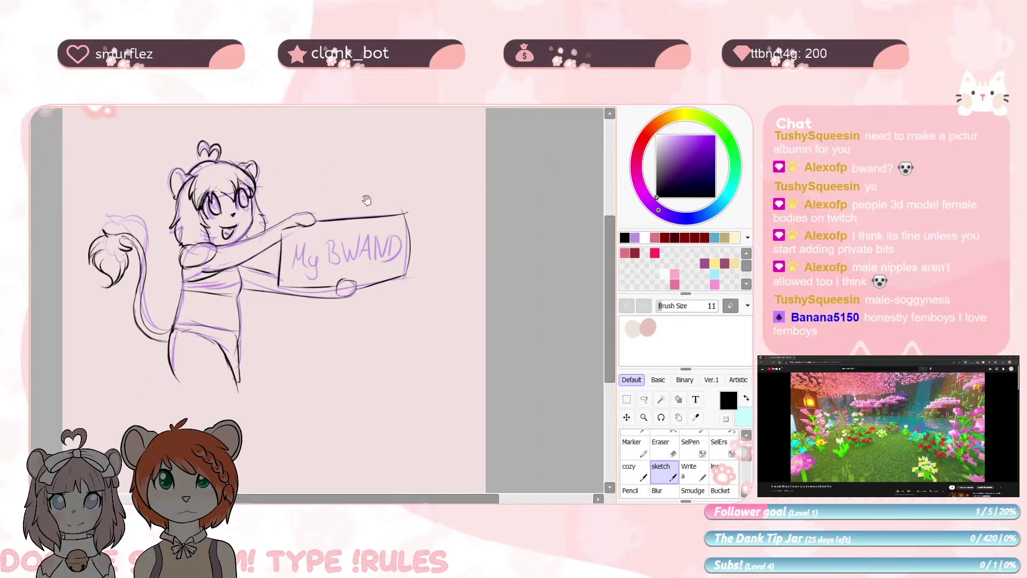
drag(366, 198, 370, 205)
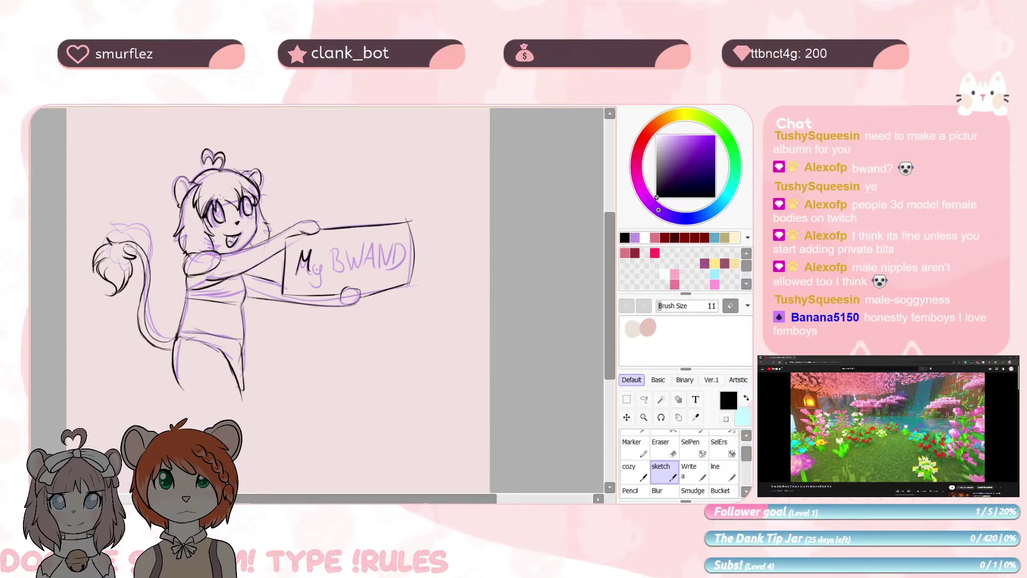
drag(332, 254, 332, 270)
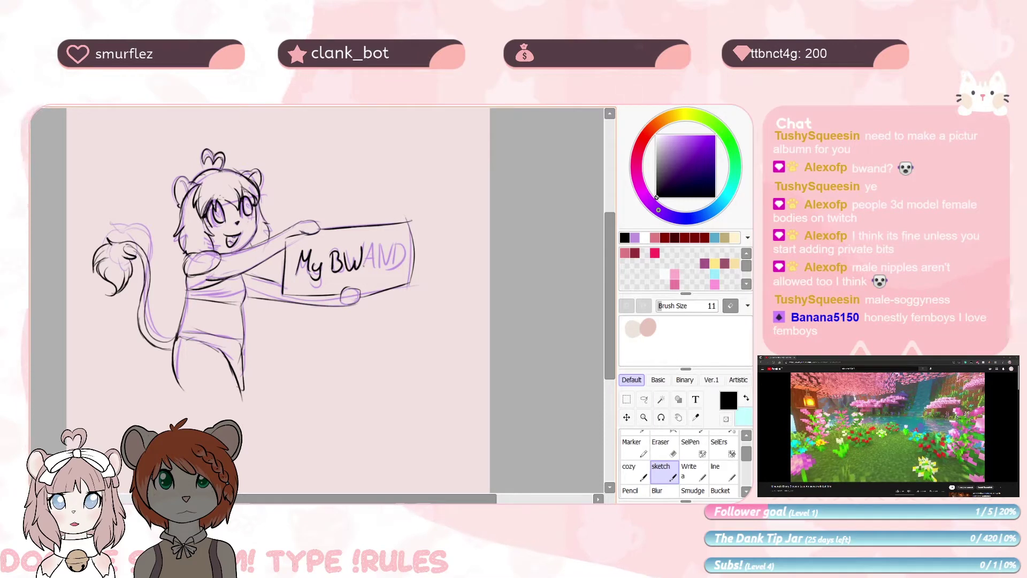
mouse_move(380, 266)
mouse_down()
mouse_move(390, 245)
mouse_move(395, 264)
mouse_up()
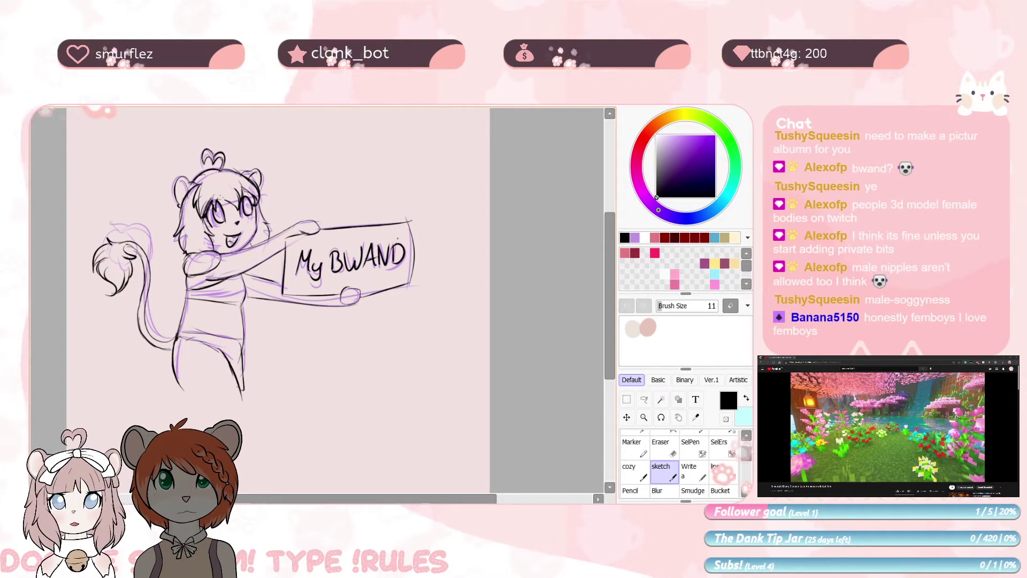
key(Delete)
drag(449, 149, 459, 274)
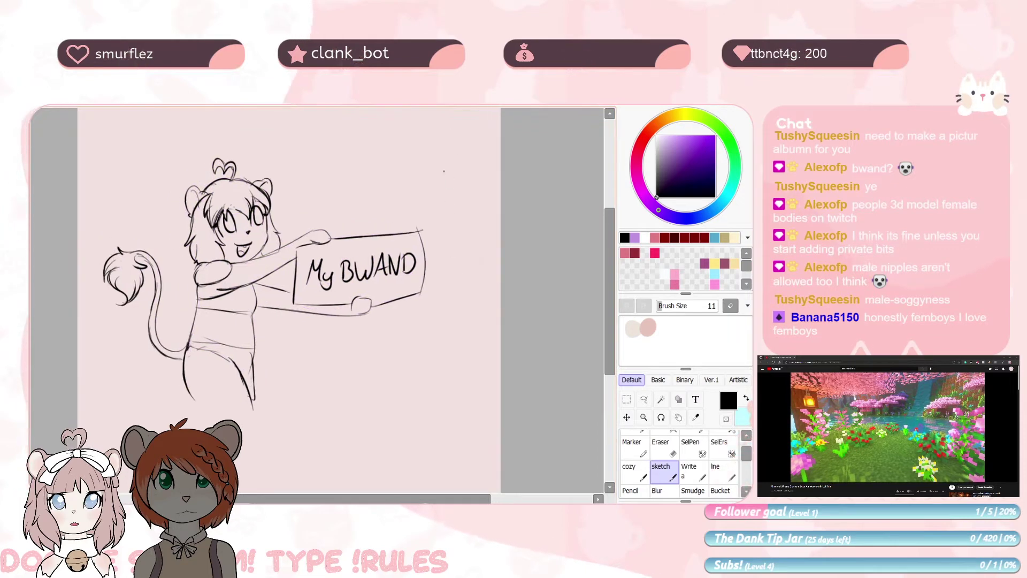
Letter the sign "Buy Pizza get Art!", add a bow on the head, and draw a peach and a carrot below the sign
drag(386, 286, 372, 286)
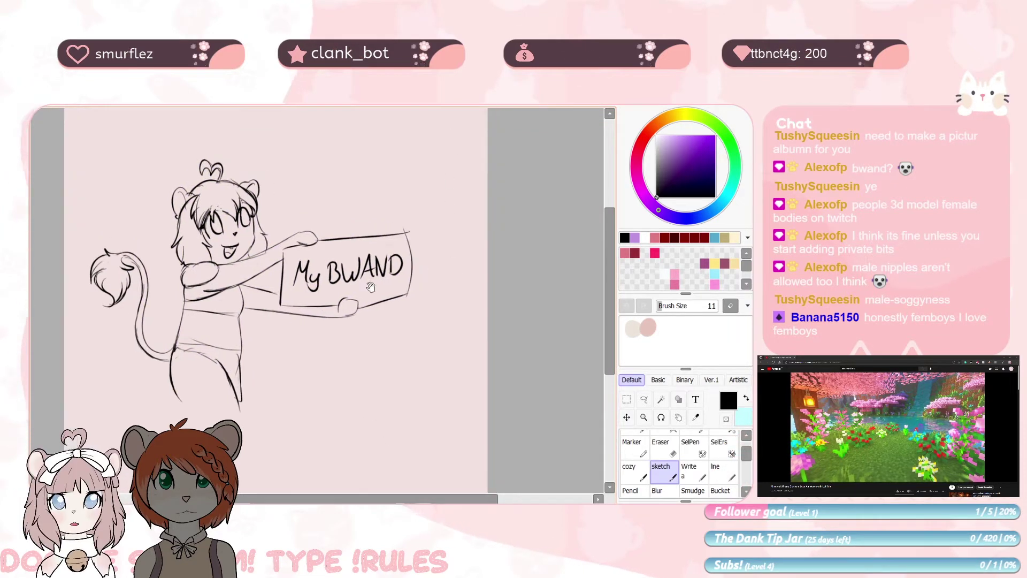
scroll(372, 286, up, 6)
mouse_move(401, 241)
mouse_down()
mouse_move(258, 352)
mouse_move(277, 336)
mouse_up()
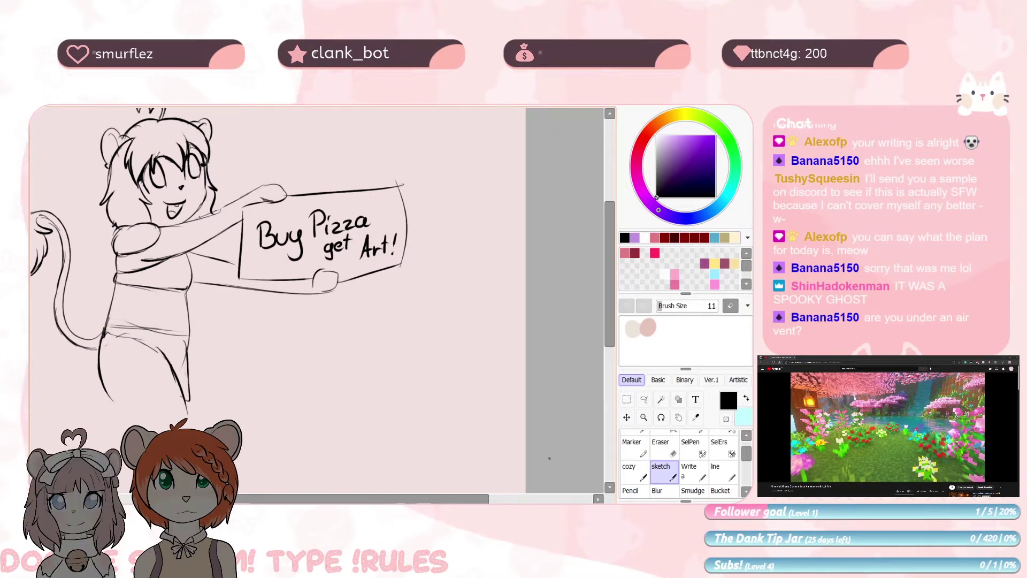
drag(382, 313, 429, 370)
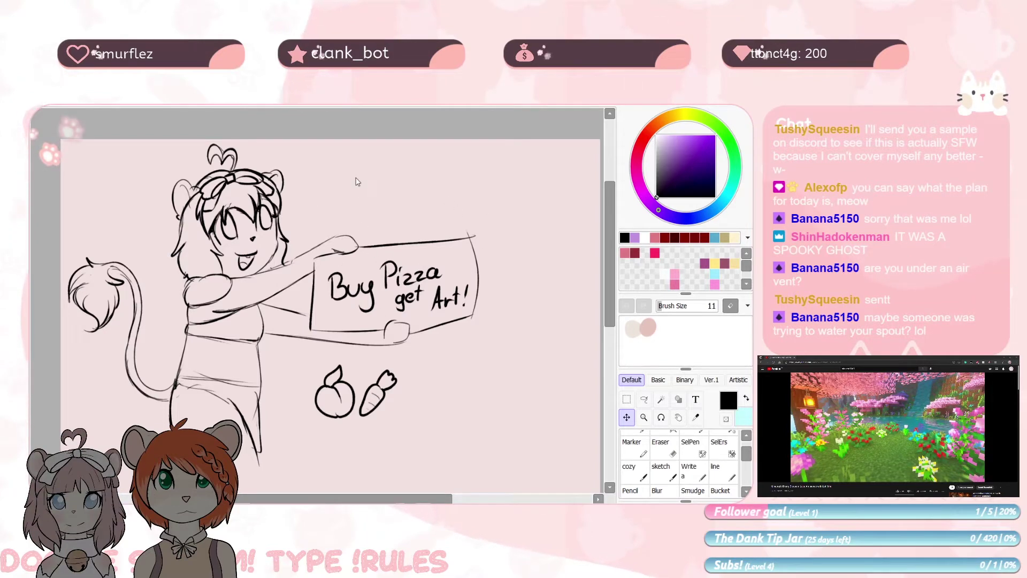
click(239, 194)
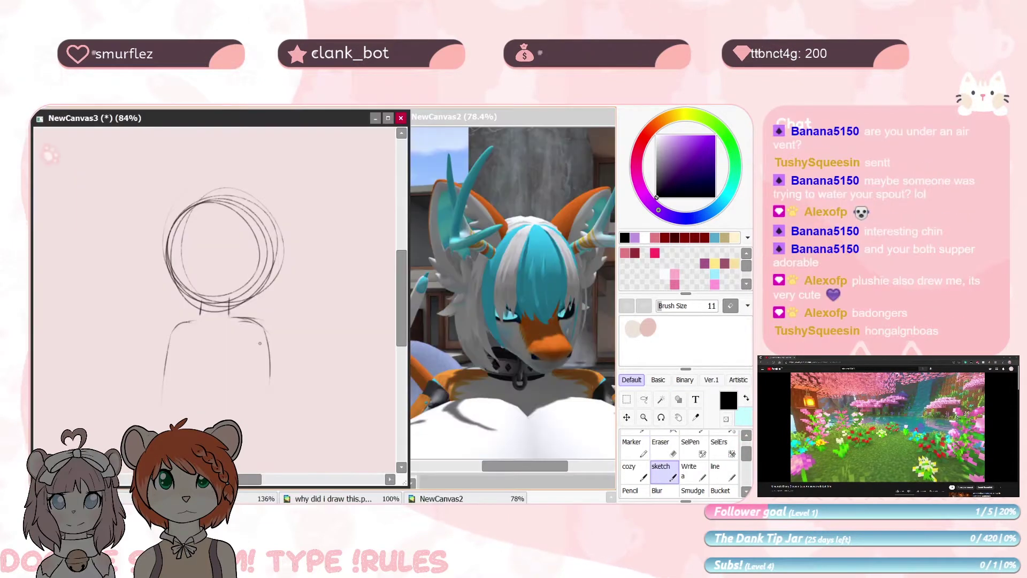
Sketch the torso's sides and the first rounded chest curve below the head circle on the new canvas
drag(165, 368, 163, 410)
drag(310, 365, 336, 345)
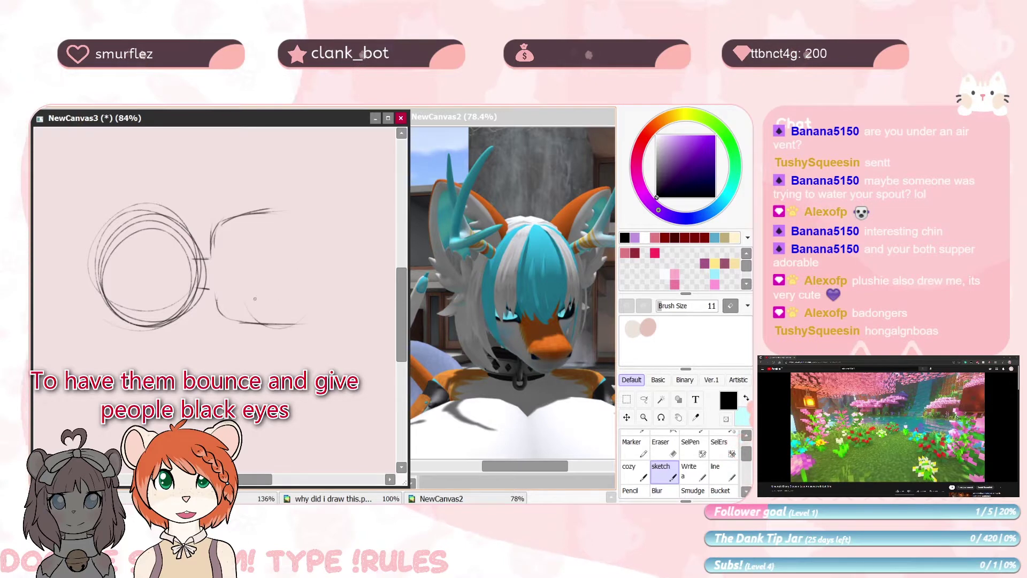
drag(241, 324, 302, 327)
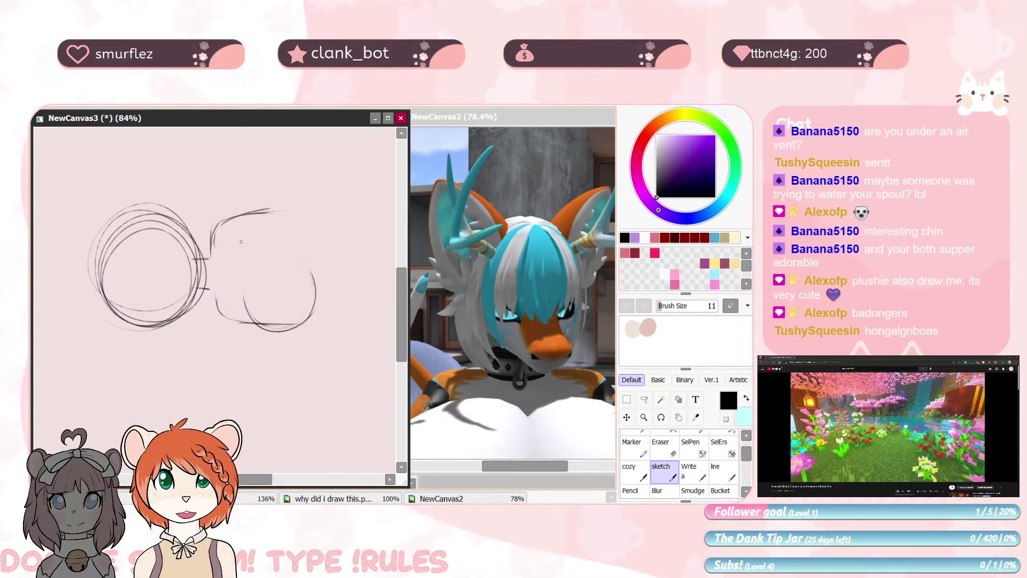
Try to sketch the second rounded chest curve in a mirrored view
key(h)
drag(249, 273, 317, 358)
mouse_move(257, 312)
mouse_down()
mouse_move(204, 326)
mouse_move(230, 257)
mouse_up()
key(ctrl+z)
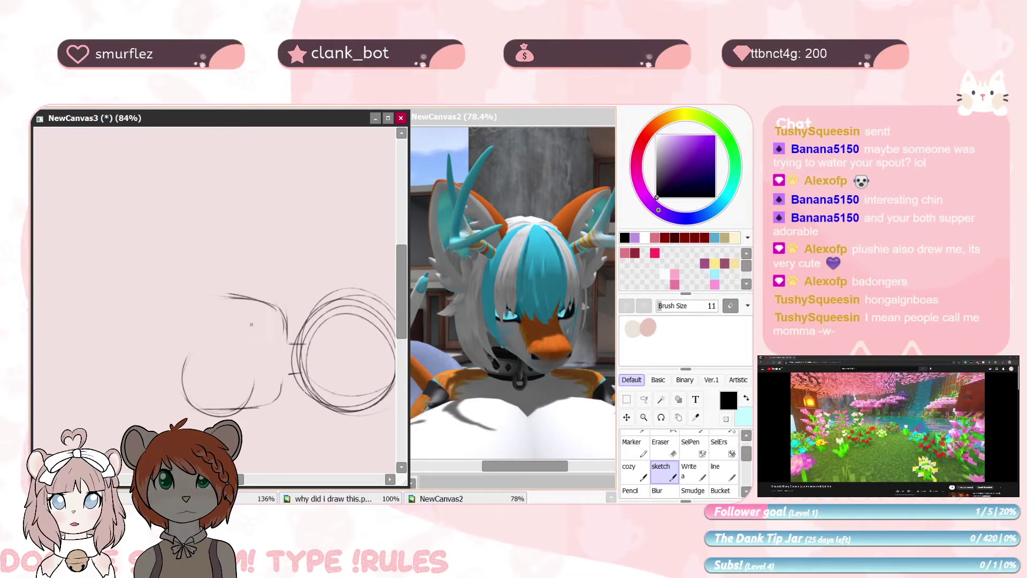
key(ctrl+z)
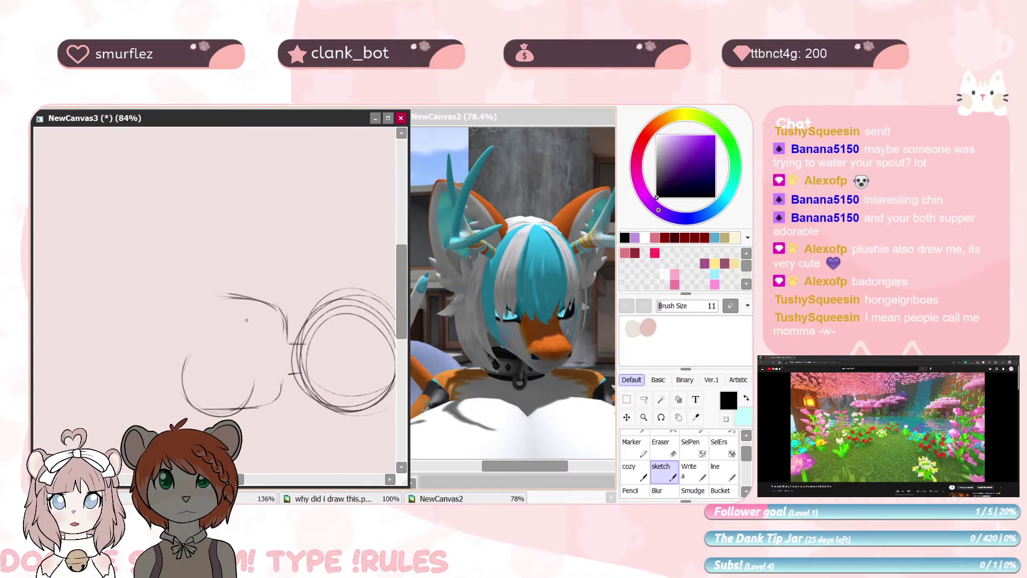
drag(254, 321, 203, 338)
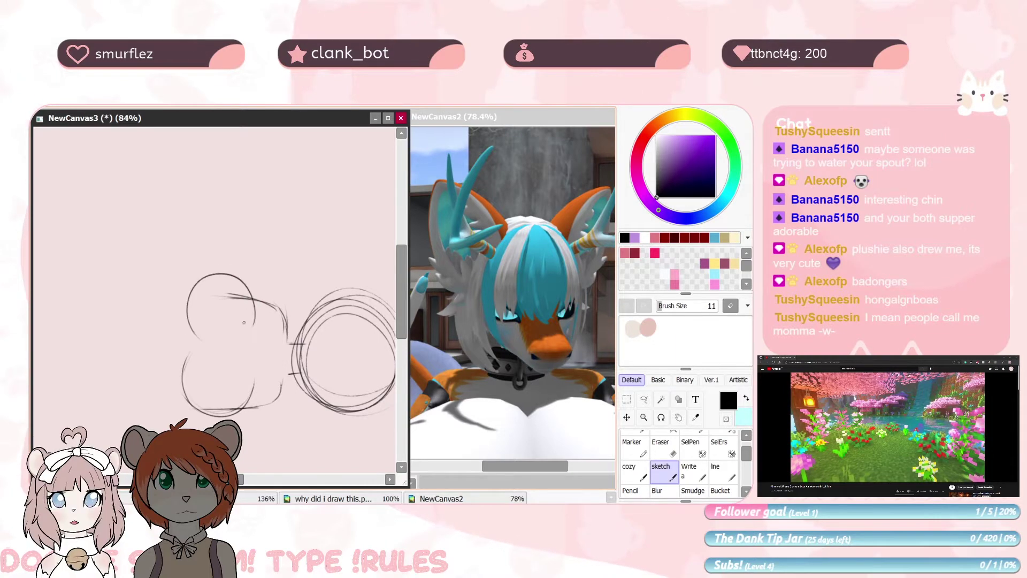
key(Home)
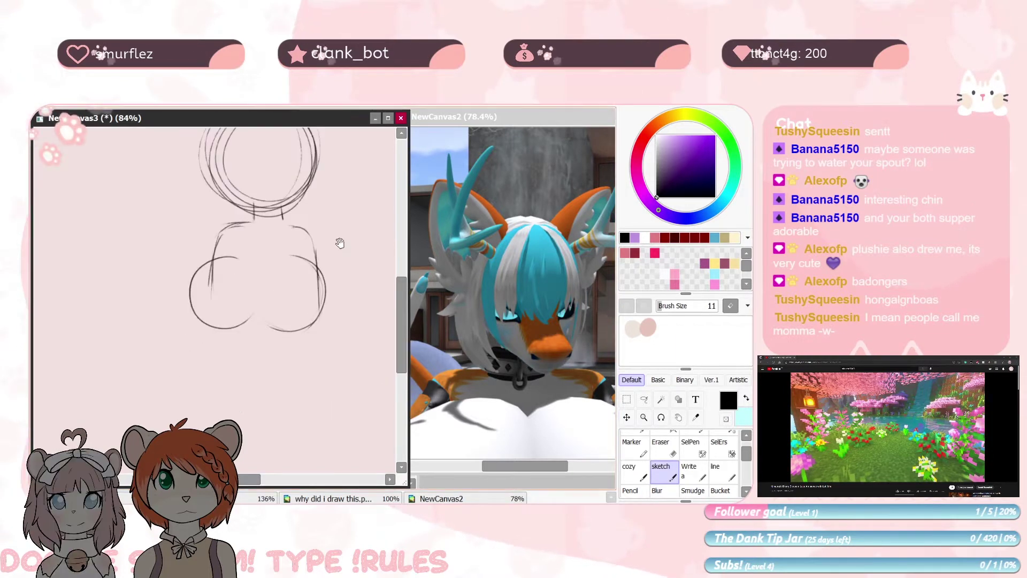
drag(340, 244, 338, 252)
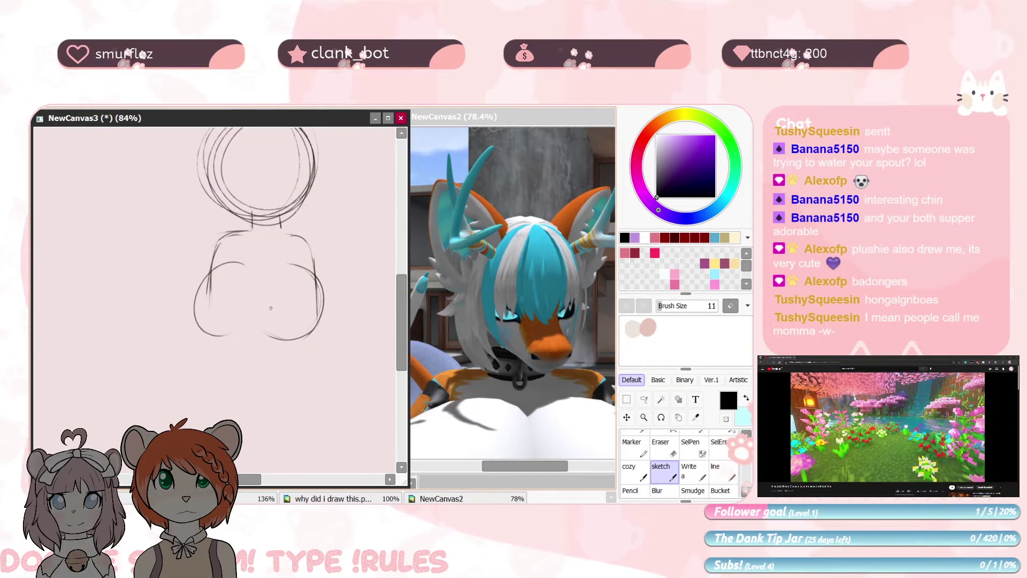
Redraw the second chest curve repeatedly, undoing rejected strokes, to match the size and height of the first
key(ctrl+z)
mouse_move(256, 273)
mouse_down()
mouse_move(210, 336)
mouse_move(255, 273)
mouse_move(196, 315)
mouse_up()
key(ctrl+z)
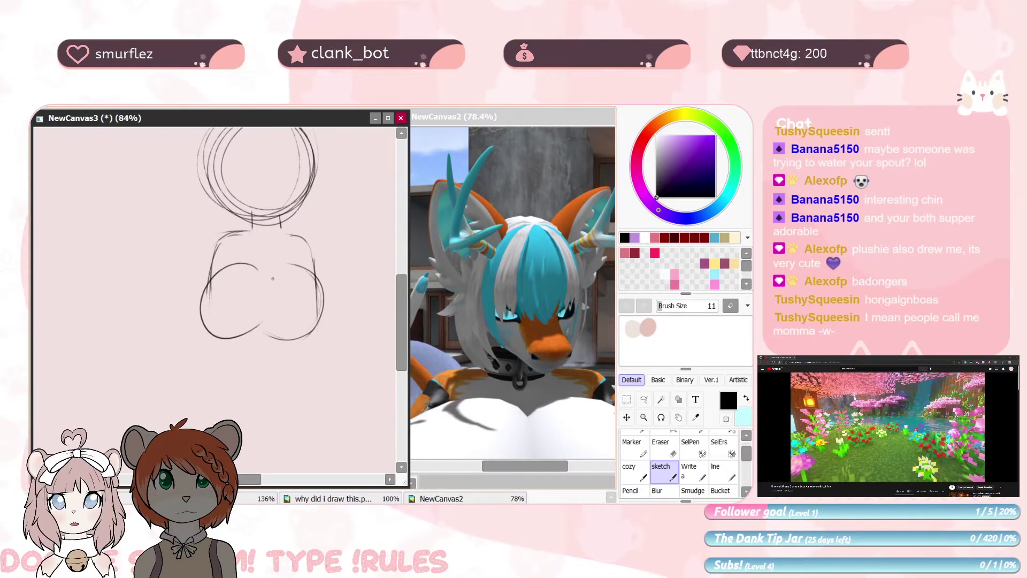
key(ctrl+z)
key(ctrl+y)
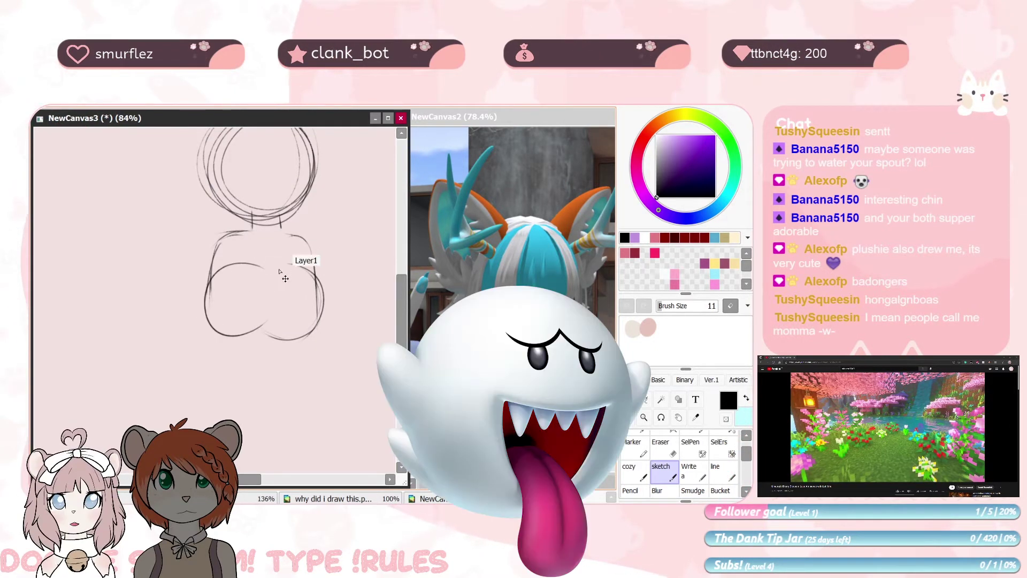
key(ctrl+y)
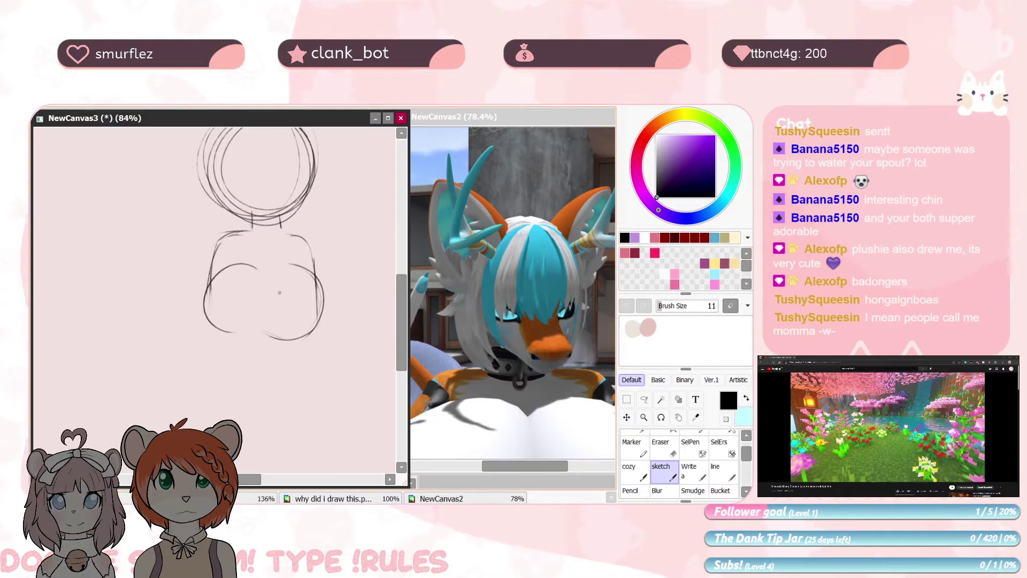
key(ctrl+y)
key(ctrl+z)
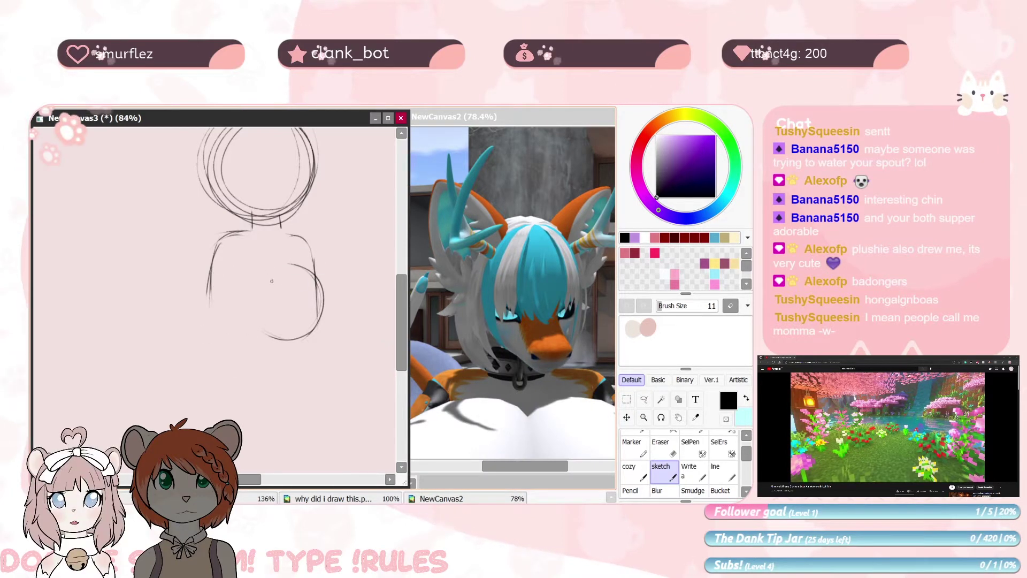
mouse_move(269, 272)
mouse_down()
mouse_move(257, 327)
mouse_move(261, 320)
mouse_up()
key(ctrl+z)
mouse_move(200, 299)
mouse_down()
mouse_move(273, 263)
mouse_move(265, 331)
mouse_up()
key(ctrl+z)
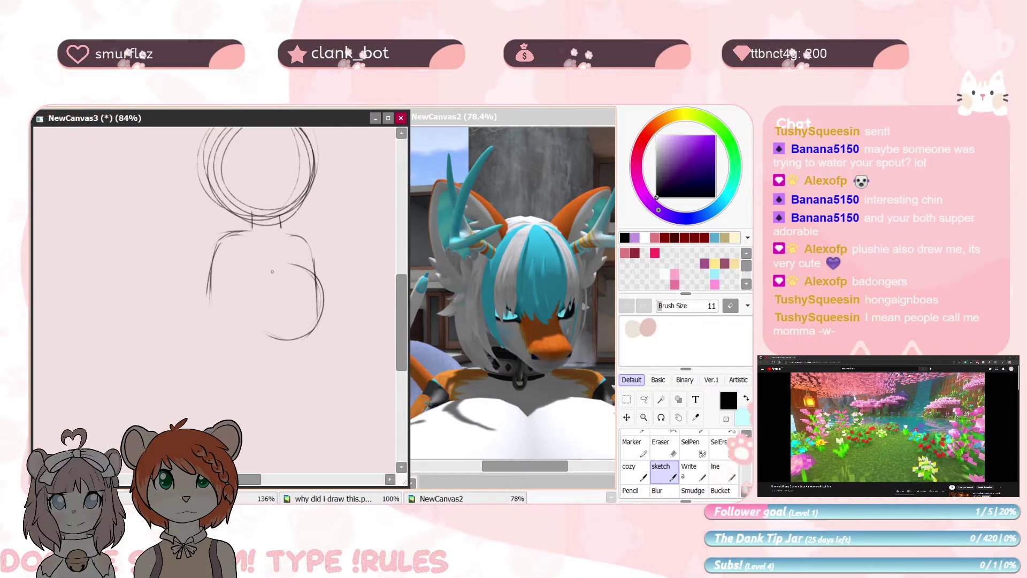
key(ctrl+z)
mouse_move(267, 271)
mouse_down()
mouse_move(261, 331)
mouse_move(259, 316)
mouse_up()
key(ctrl+z)
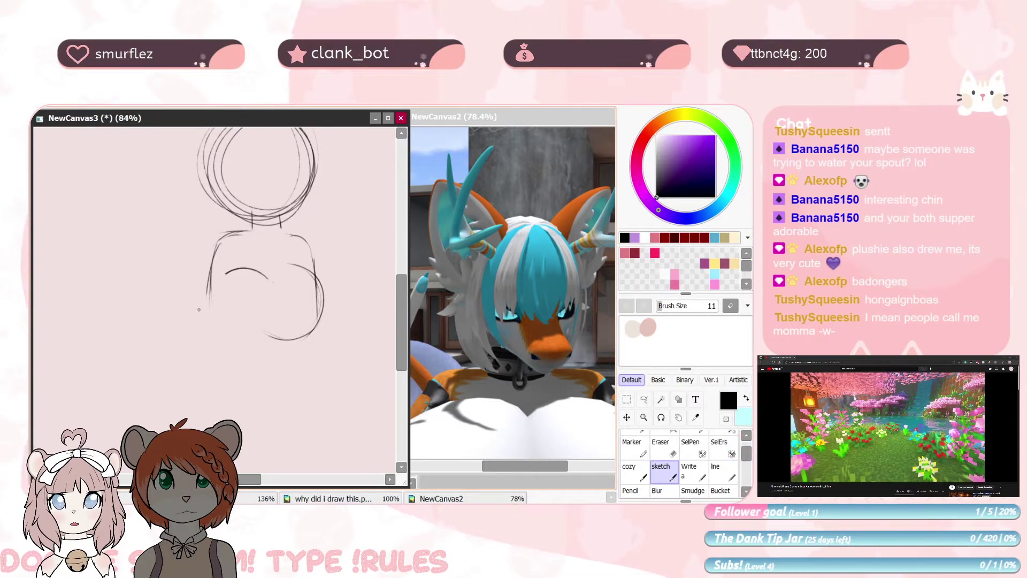
key(ctrl+z)
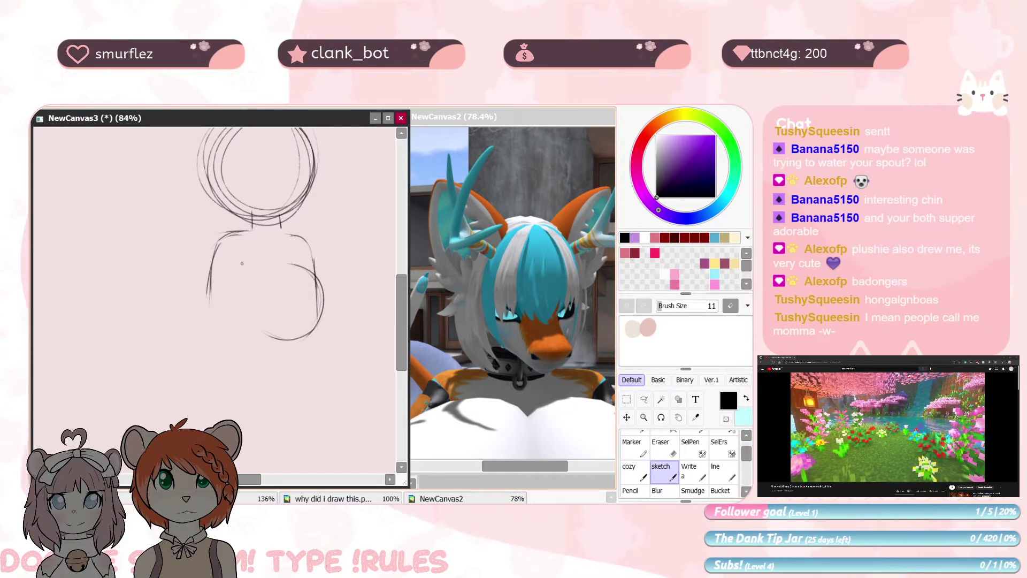
drag(241, 263, 247, 343)
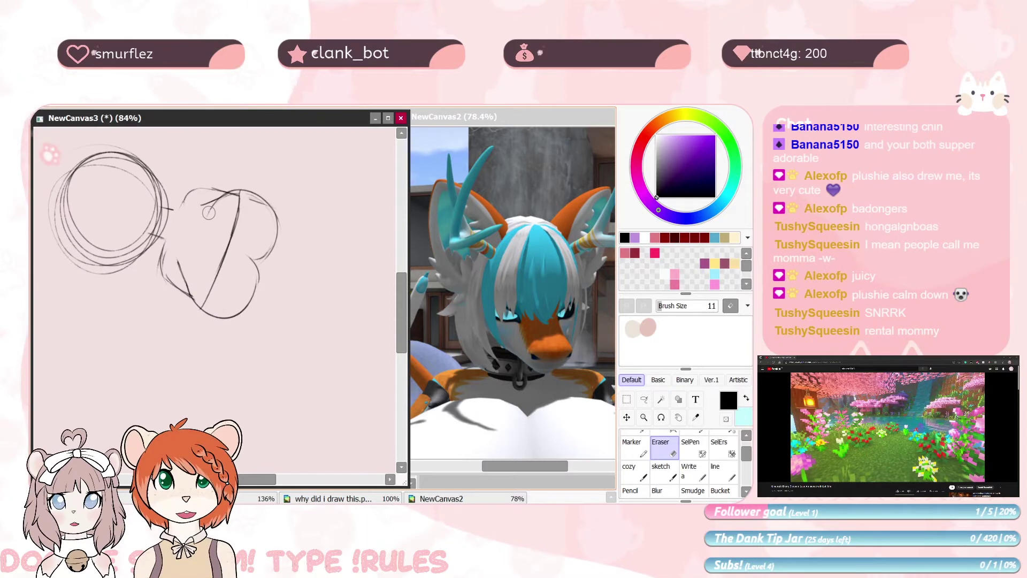
Sketch the lower edge of the garment across the chest, following its rounded contour
key(b)
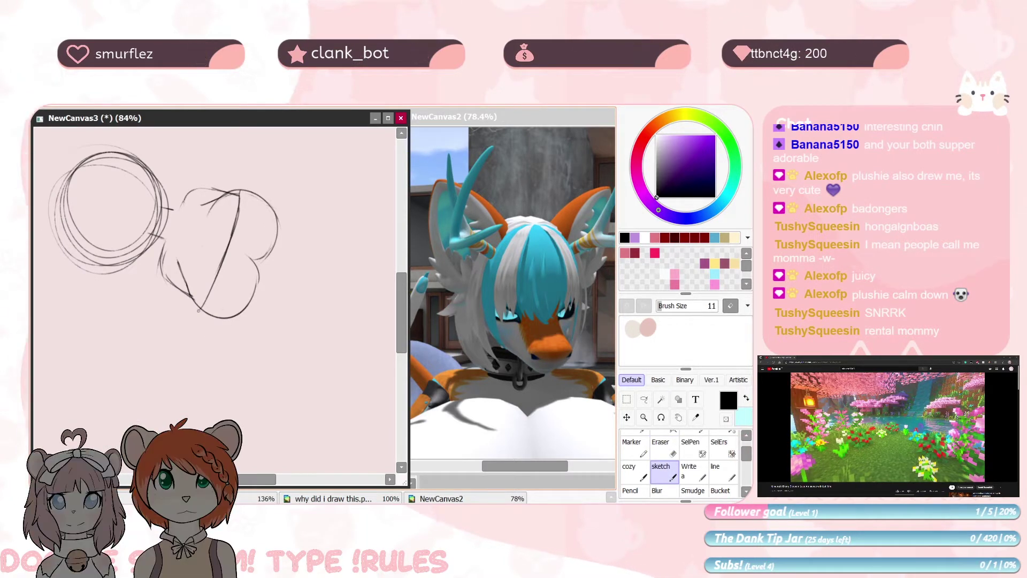
drag(198, 310, 214, 287)
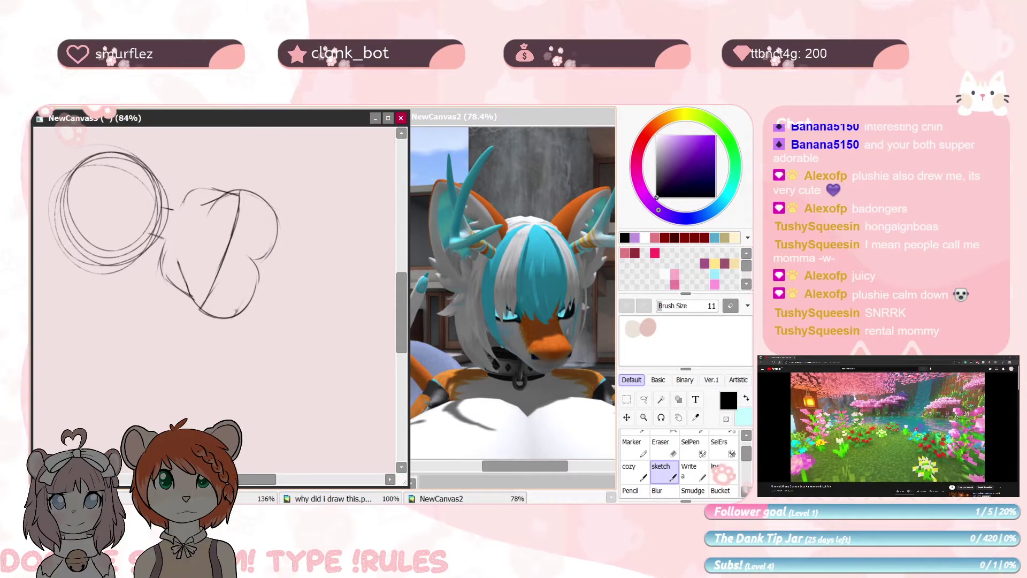
drag(243, 299, 267, 236)
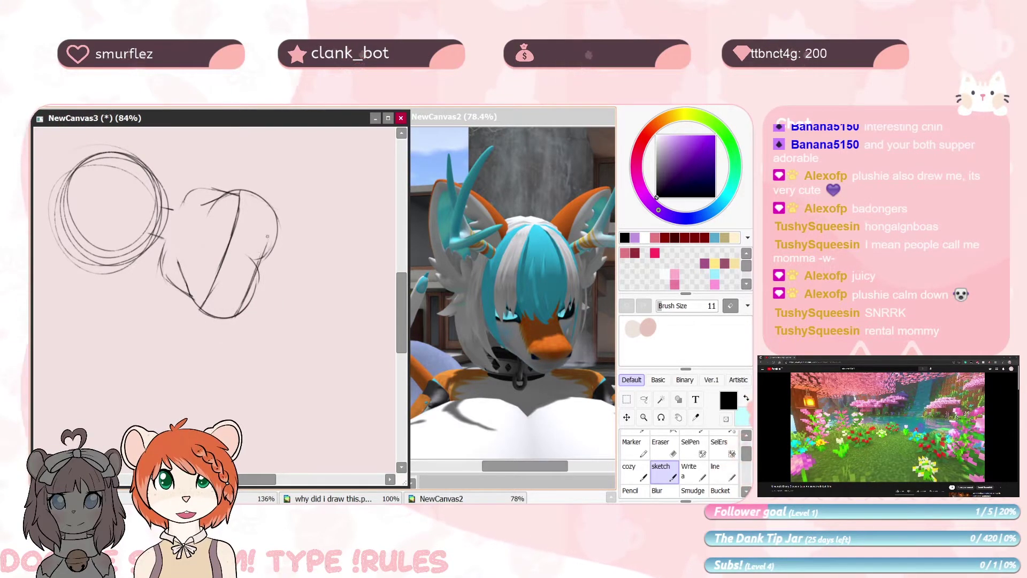
Go over the outer chest curves with heavier black strokes to define the outline
key(e)
scroll(236, 257, up, 5)
key(n)
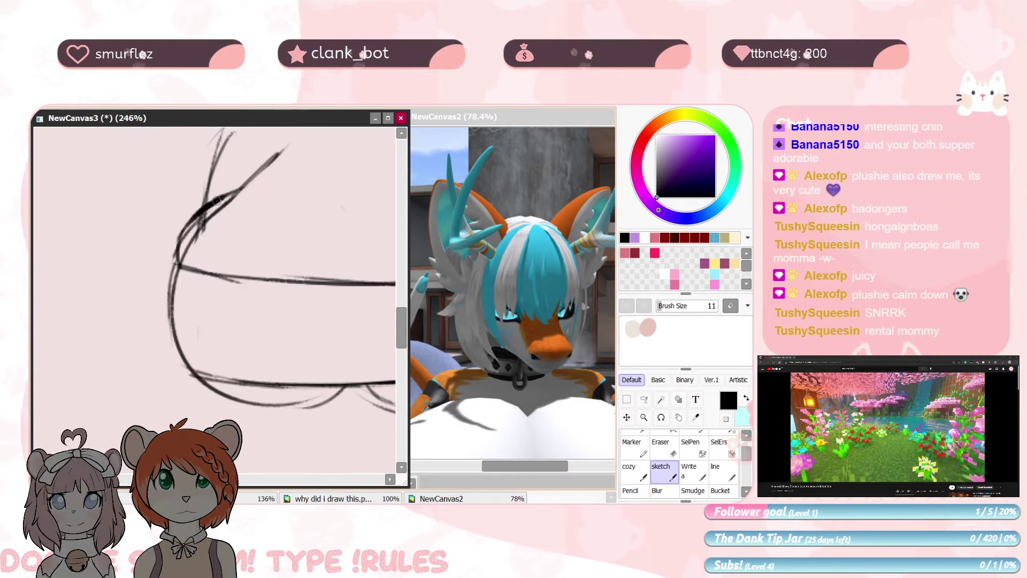
drag(190, 261, 189, 368)
drag(241, 283, 200, 429)
key(e)
key(n)
mouse_move(199, 354)
mouse_down()
mouse_move(214, 230)
mouse_move(257, 300)
mouse_up()
drag(216, 274, 218, 404)
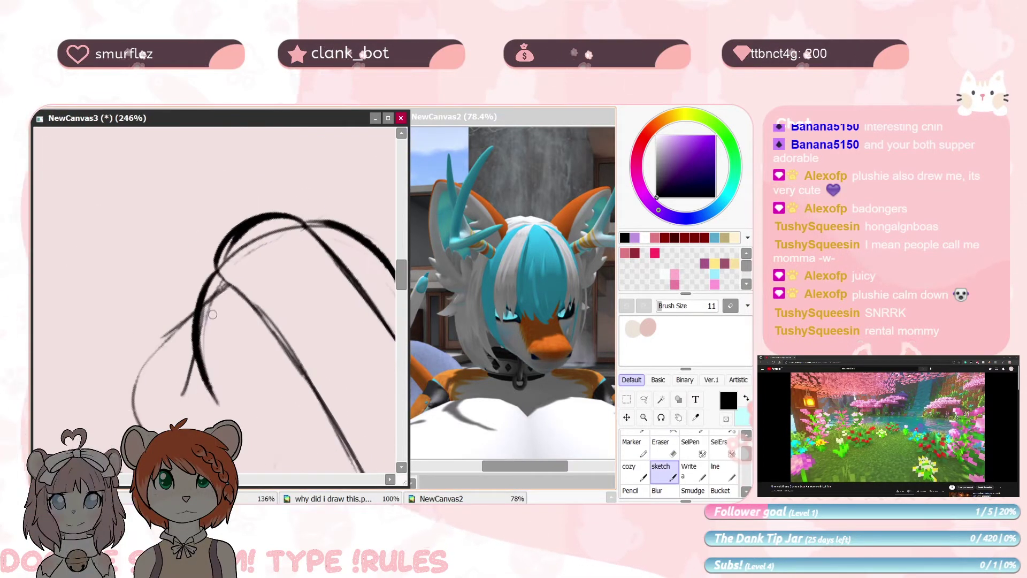
Erase overlapping sketch lines around the outer chest curves and clean up the lower black contours
key(e)
mouse_move(302, 216)
mouse_down()
mouse_move(224, 271)
mouse_move(256, 219)
mouse_move(230, 190)
mouse_move(191, 223)
mouse_up()
key(n)
key(e)
scroll(230, 190, down, 3)
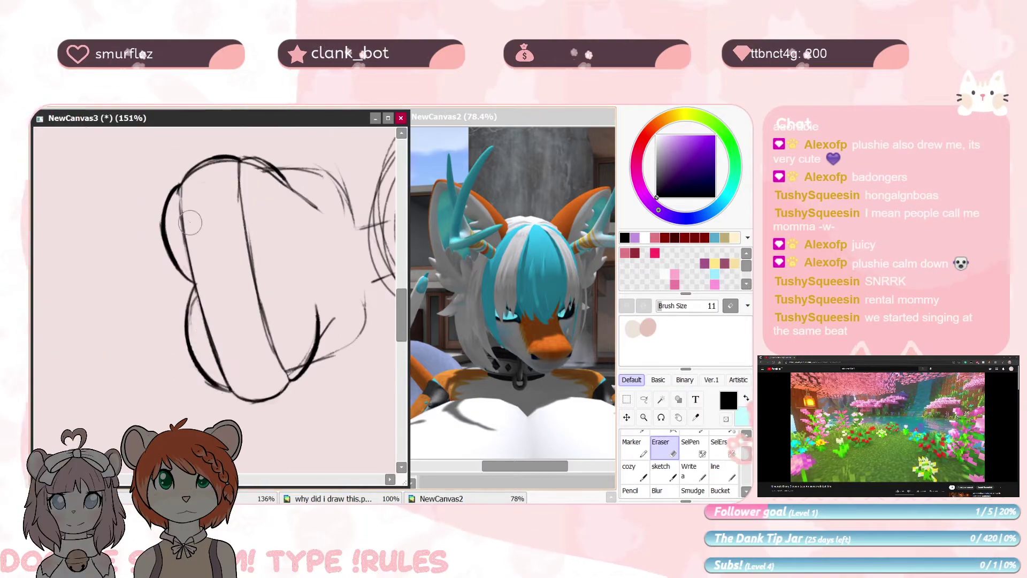
drag(185, 323, 231, 393)
mouse_move(231, 394)
mouse_down()
mouse_move(192, 208)
mouse_move(279, 268)
mouse_up()
key(n)
key(e)
key(n)
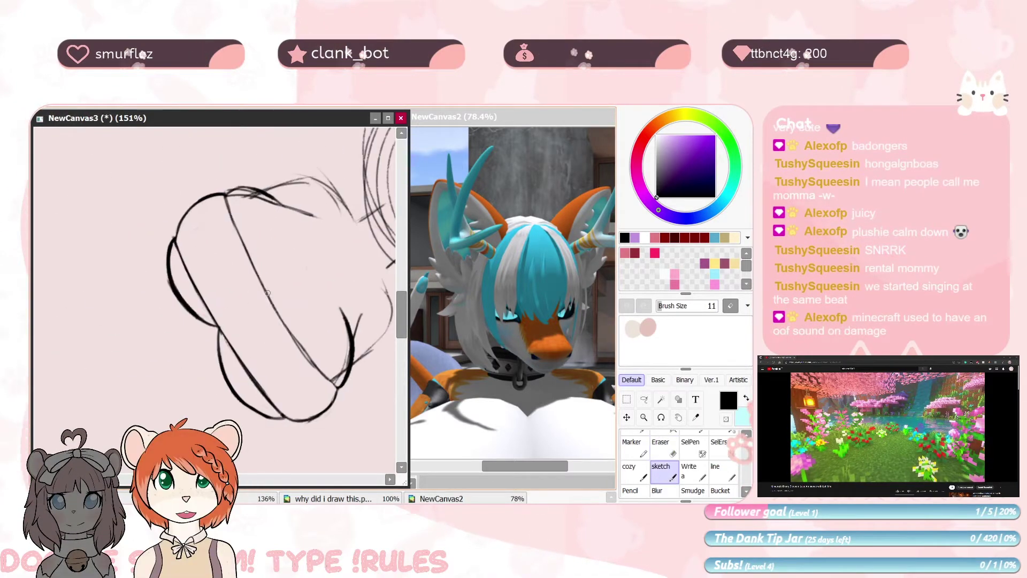
Tidy the garment's edges and draw a short forked cleavage line above its upper edge, redoing a rejected stroke
key(e)
mouse_move(289, 321)
mouse_down()
mouse_move(214, 241)
mouse_move(197, 324)
mouse_move(214, 257)
mouse_move(273, 308)
mouse_up()
key(n)
key(e)
key(n)
mouse_move(230, 300)
mouse_down()
mouse_move(270, 278)
mouse_move(237, 312)
mouse_up()
key(ctrl+z)
drag(229, 268, 243, 307)
key(e)
drag(229, 280, 234, 300)
drag(325, 293, 300, 241)
key(n)
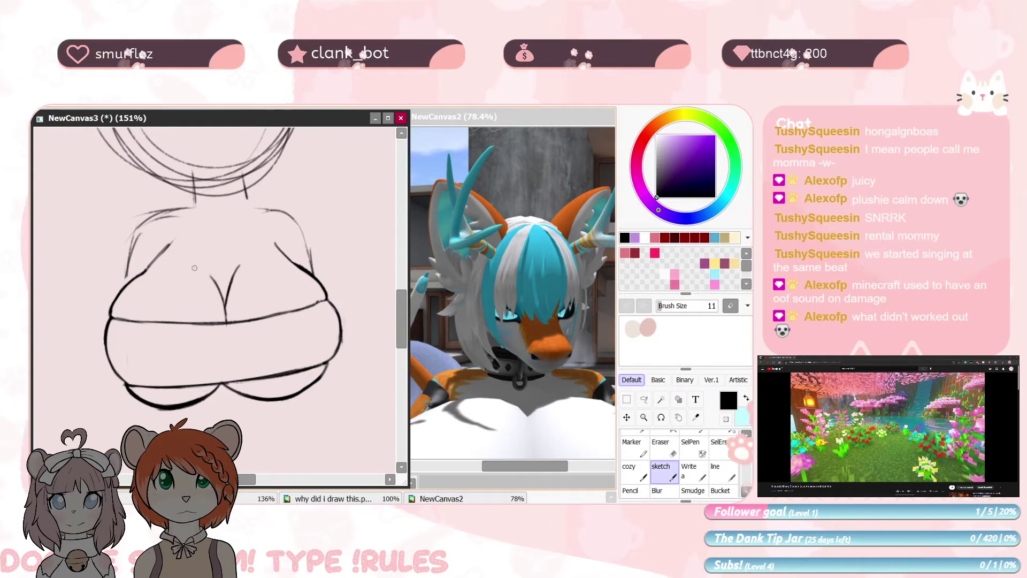
Darken the sloping shoulder and neck lines and erase loose sketch strokes around them
drag(293, 171, 356, 252)
drag(241, 206, 182, 267)
key(e)
drag(299, 187, 268, 374)
key(n)
Redraw the side and chin of the head in black and erase the construction circles around them
drag(163, 206, 206, 345)
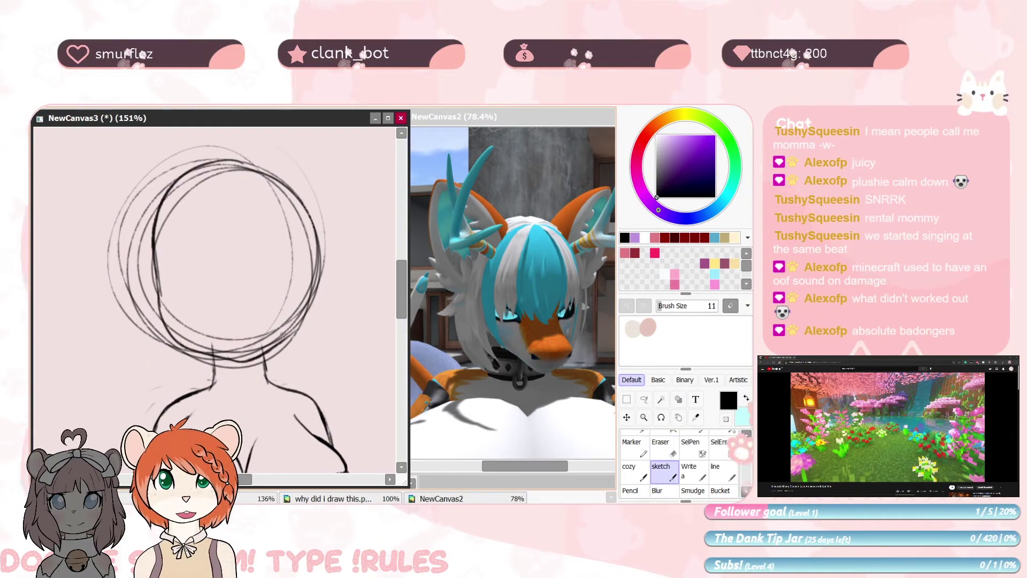
key(e)
drag(152, 182, 137, 321)
mouse_move(182, 316)
mouse_down()
mouse_move(204, 337)
mouse_move(251, 353)
mouse_up()
mouse_move(268, 345)
mouse_down()
mouse_move(168, 354)
mouse_move(214, 399)
mouse_up()
key(n)
key(e)
drag(187, 356, 217, 389)
drag(246, 133, 56, 240)
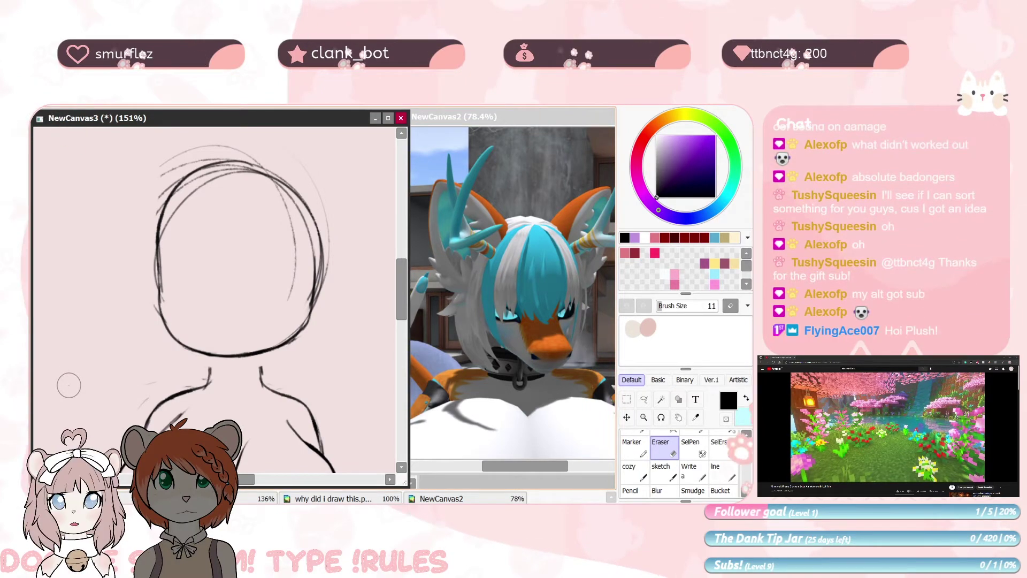
Erase the leftover circle lines around the head and darken the outline along its crown
drag(241, 299, 243, 292)
drag(332, 287, 323, 193)
mouse_move(331, 268)
mouse_down()
mouse_move(110, 401)
mouse_move(91, 361)
mouse_up()
drag(99, 292, 157, 249)
key(Home)
drag(155, 304, 279, 327)
key(n)
drag(134, 262, 228, 189)
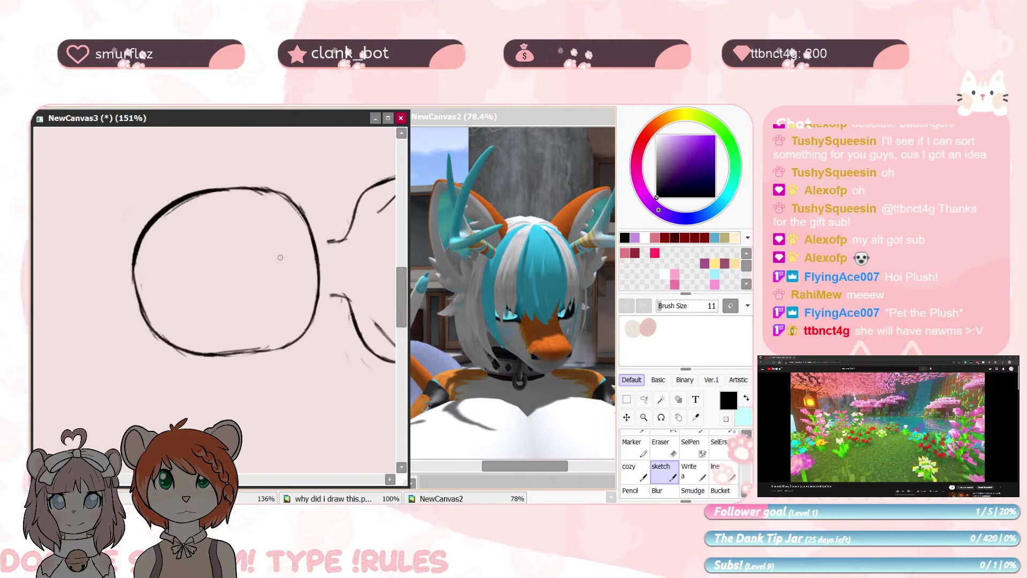
Sketch the muzzle's short arched bridge and the mouth line, and clean up the outline at the chin
key(Home)
mouse_move(147, 287)
mouse_down()
mouse_move(216, 278)
mouse_move(176, 329)
mouse_move(257, 310)
mouse_up()
drag(257, 235, 284, 343)
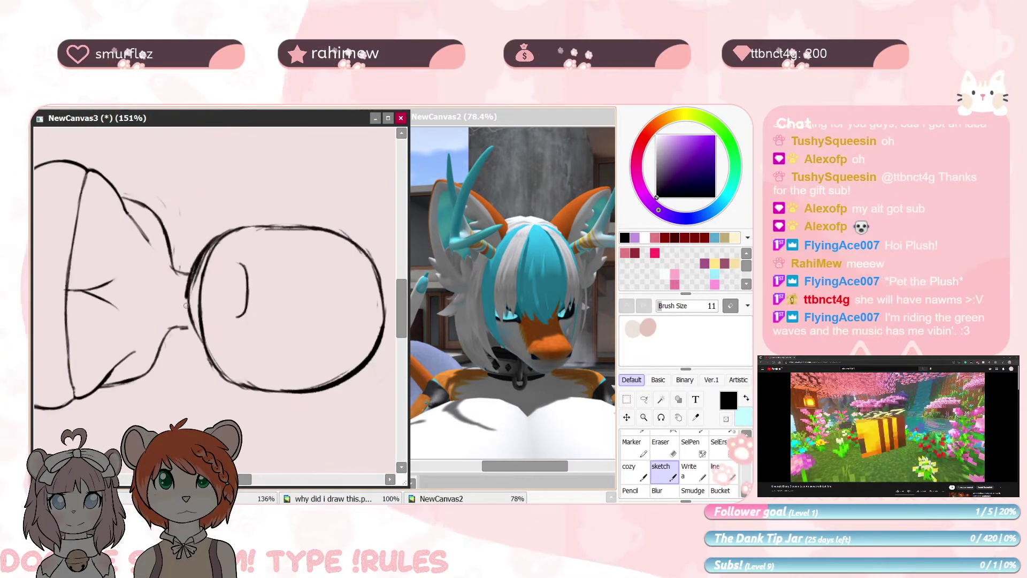
key(e)
drag(190, 246, 222, 372)
key(Home)
scroll(222, 315, up, 4)
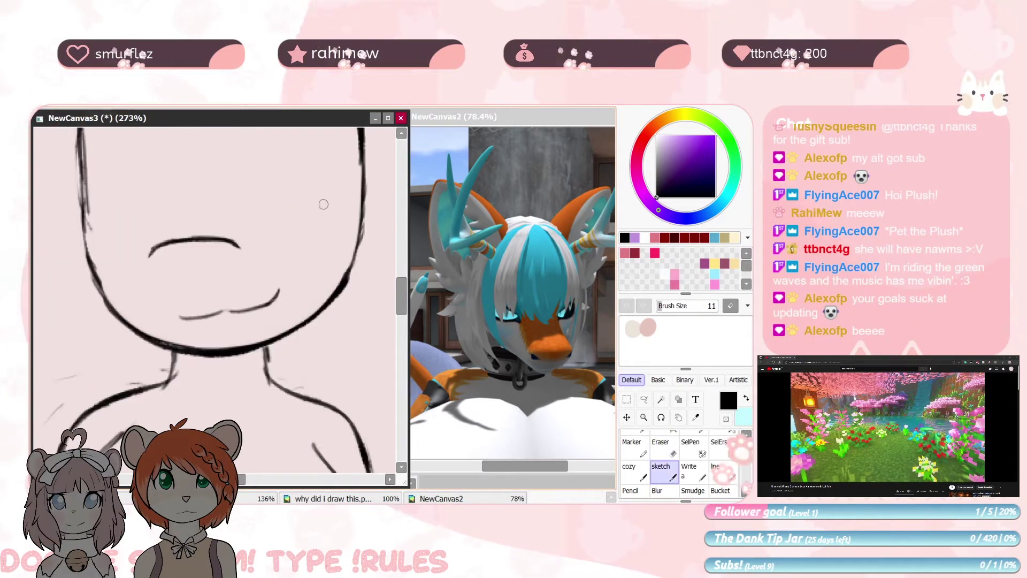
Draw thick arched upper eyelids for both eyes above the muzzle
drag(324, 204, 340, 305)
drag(288, 271, 346, 272)
drag(317, 254, 276, 323)
key(h)
drag(316, 291, 262, 329)
mouse_move(196, 236)
mouse_down()
mouse_move(311, 232)
mouse_move(165, 205)
mouse_up()
drag(285, 260, 269, 303)
Sketch light curved eyebrows above both eyes
key(Delete)
key(Delete)
key(Delete)
key(Delete)
key(Delete)
key(Delete)
drag(170, 400, 148, 326)
drag(181, 249, 201, 196)
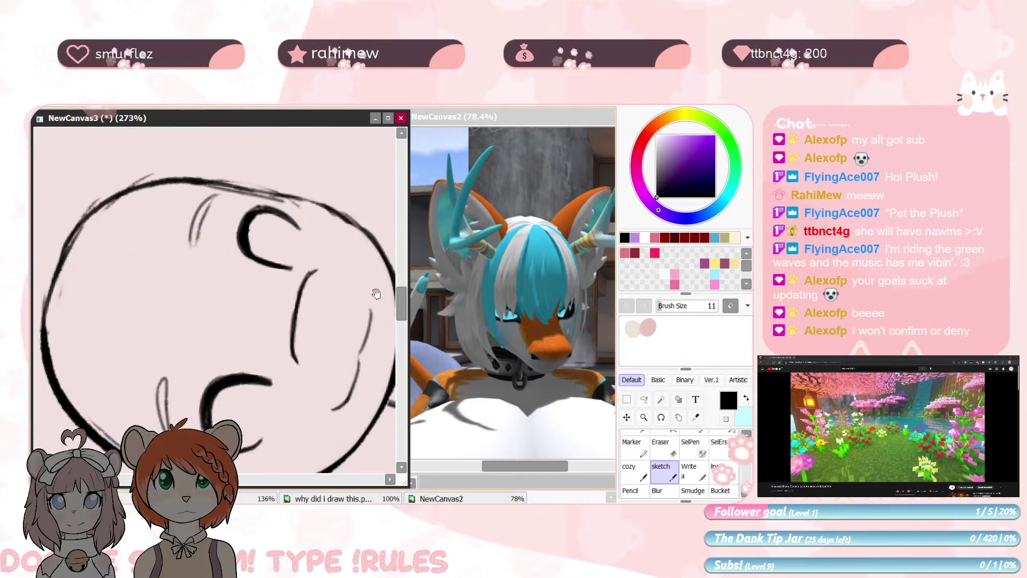
Draw oval irises inside both eyes and add two small dark nostrils beneath the muzzle's bridge
key(Home)
drag(130, 239, 172, 287)
drag(329, 260, 288, 292)
drag(214, 321, 227, 355)
drag(221, 374, 219, 380)
drag(288, 374, 283, 384)
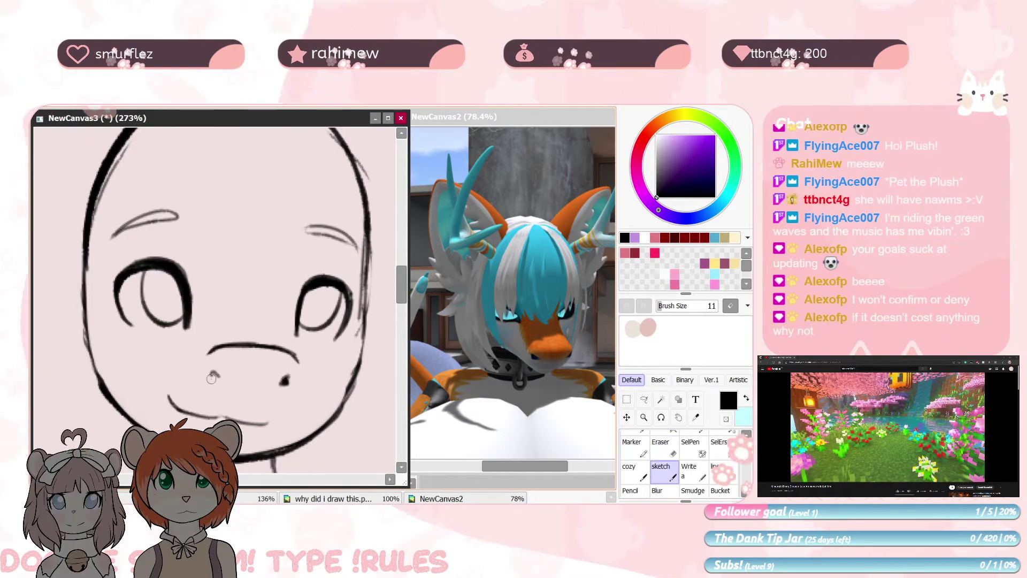
Thicken the upper eyelids and flick eyelashes outward from their outer corners
key(Delete)
key(Delete)
key(Delete)
key(Delete)
key(Delete)
key(Delete)
drag(201, 351, 210, 384)
drag(240, 224, 225, 395)
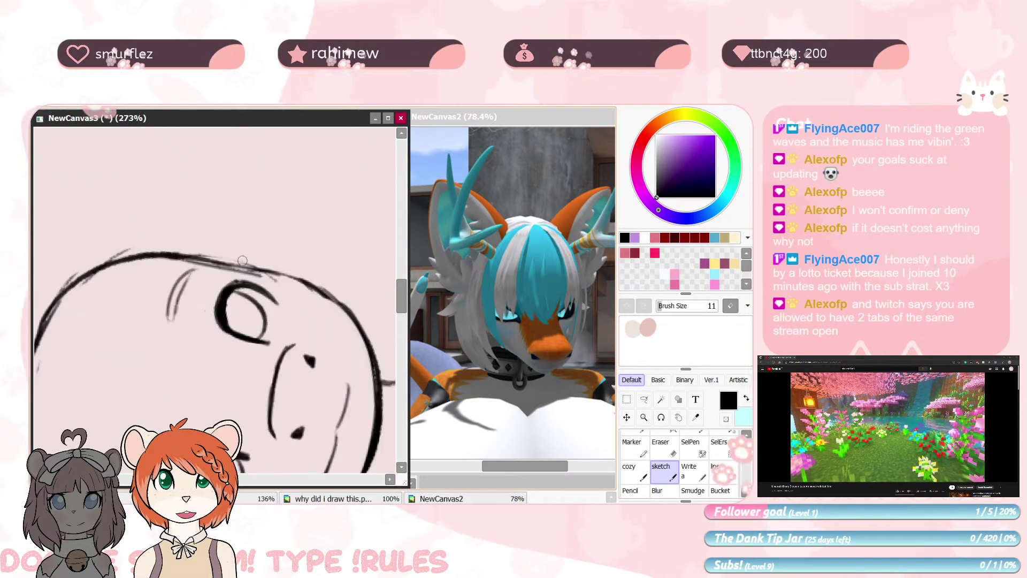
drag(234, 283, 239, 260)
drag(240, 412, 257, 211)
drag(201, 233, 196, 268)
drag(316, 130, 300, 239)
Add the remaining short lash strokes around the upper and lower edges of both eyes
key(End)
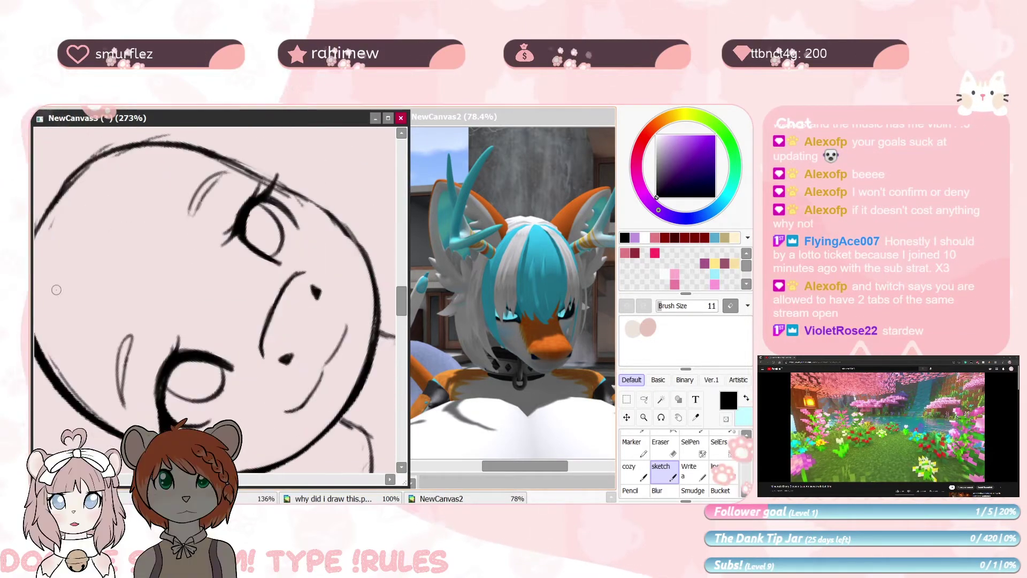
drag(287, 201, 300, 216)
drag(284, 364, 297, 308)
drag(226, 377, 215, 394)
mouse_move(296, 308)
mouse_down()
mouse_move(305, 267)
mouse_move(252, 418)
mouse_up()
Erase stray strokes around the eyes and along the head outline
key(Home)
key(e)
mouse_move(255, 300)
mouse_down()
mouse_move(262, 246)
mouse_move(247, 334)
mouse_up()
key(Delete)
key(Delete)
key(Delete)
key(Delete)
key(Delete)
key(Delete)
key(Delete)
key(Delete)
mouse_move(140, 241)
mouse_down()
mouse_move(176, 389)
mouse_move(289, 426)
mouse_up()
key(Home)
Sketch the hair's outer contour over the crown and down both sides of the head
scroll(214, 300, down, 2)
key(b)
drag(214, 332, 226, 279)
drag(159, 180, 120, 312)
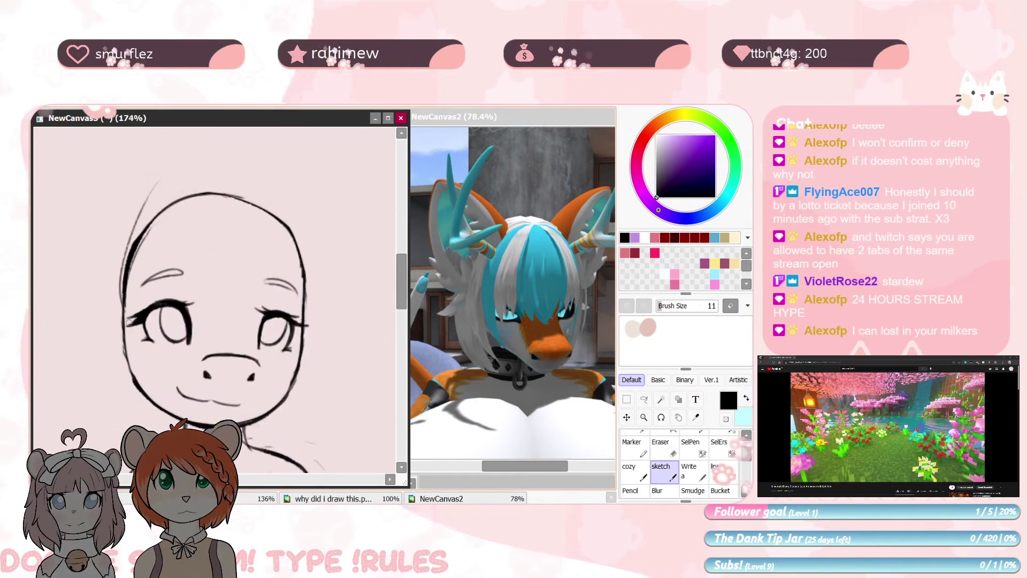
drag(196, 179, 332, 334)
mouse_move(156, 225)
mouse_down()
mouse_move(158, 149)
mouse_move(225, 197)
mouse_up()
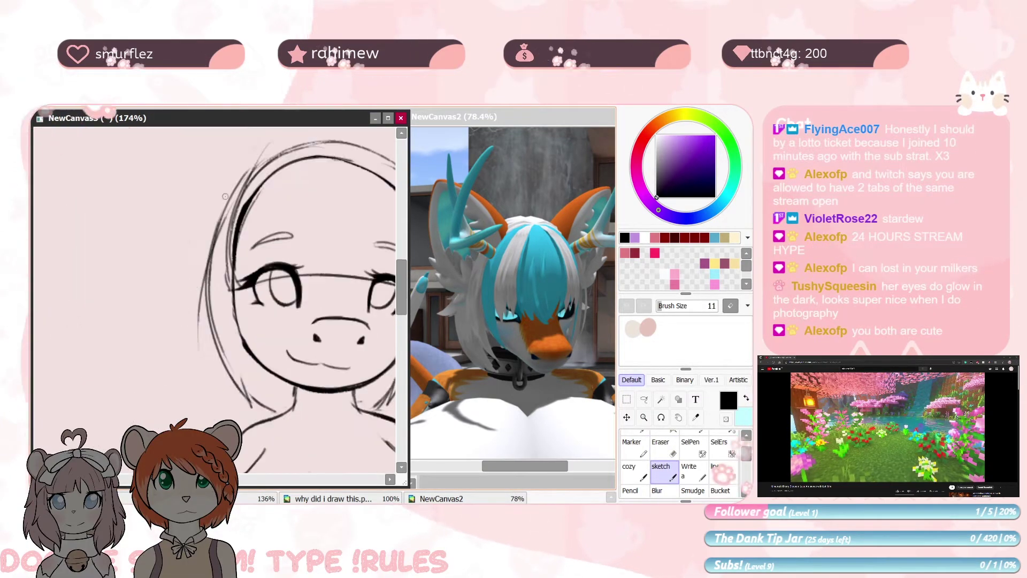
drag(202, 273, 205, 343)
Draw a horizontal fringe guideline across the forehead and rework the side contours of the hair
drag(343, 257, 235, 257)
drag(329, 256, 344, 310)
drag(318, 252, 347, 333)
key(e)
mouse_move(214, 369)
mouse_down()
mouse_move(226, 275)
mouse_move(308, 224)
mouse_up()
key(b)
drag(236, 198, 202, 246)
drag(194, 252, 198, 341)
Add pointed side locks and thin fringe strands hanging over both eyes
key(e)
mouse_move(206, 289)
mouse_down()
mouse_move(202, 241)
mouse_move(171, 309)
mouse_up()
drag(187, 383, 194, 315)
drag(202, 310, 215, 374)
drag(225, 283, 240, 379)
drag(361, 335, 343, 385)
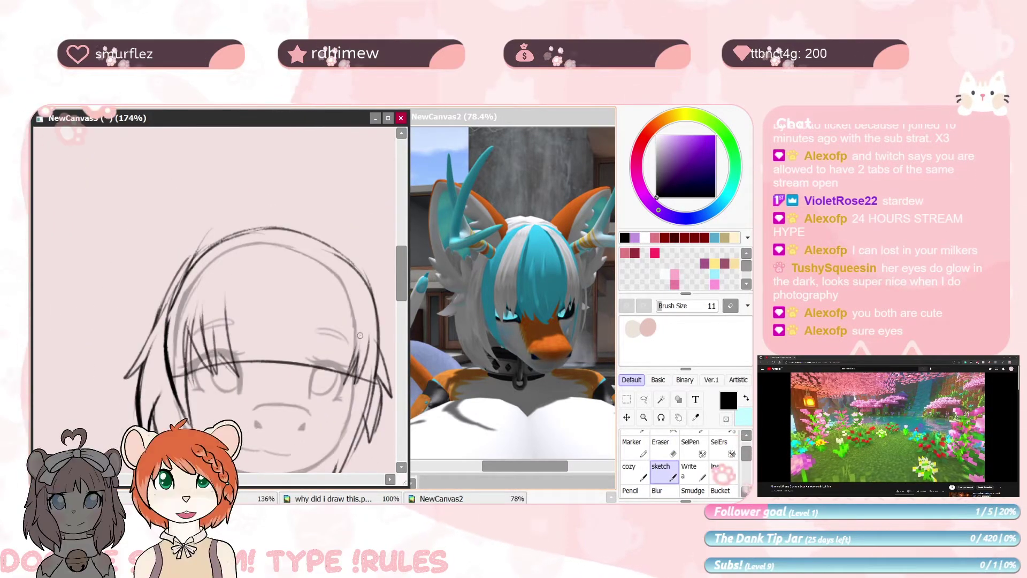
Draw the pointed central bangs between the eyes and erase the fringe guideline beneath them
drag(323, 294, 303, 385)
drag(256, 276, 277, 391)
key(e)
mouse_move(320, 311)
mouse_down()
mouse_move(277, 391)
mouse_move(291, 360)
mouse_up()
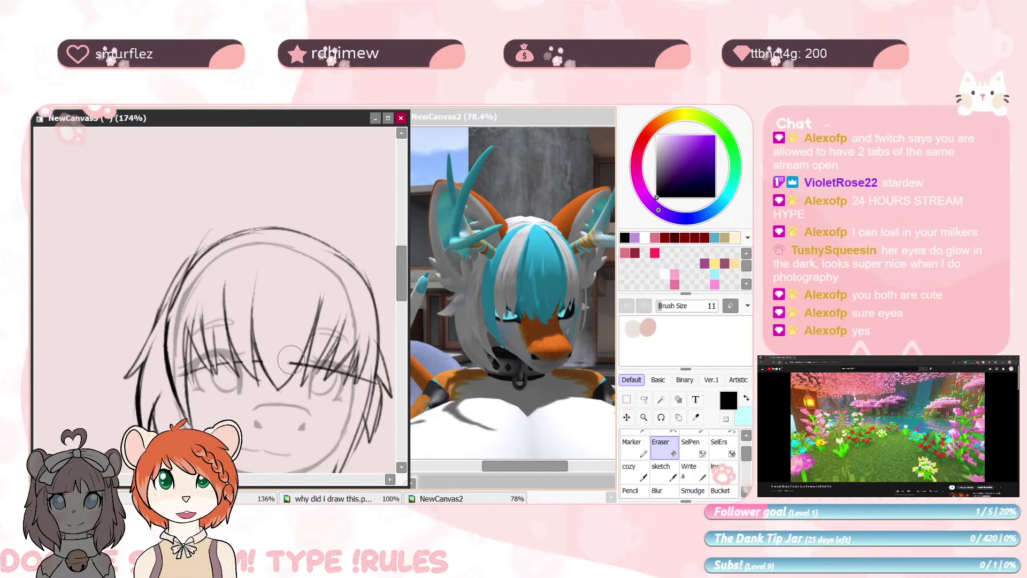
drag(359, 371, 367, 353)
key(b)
drag(348, 316, 303, 388)
key(e)
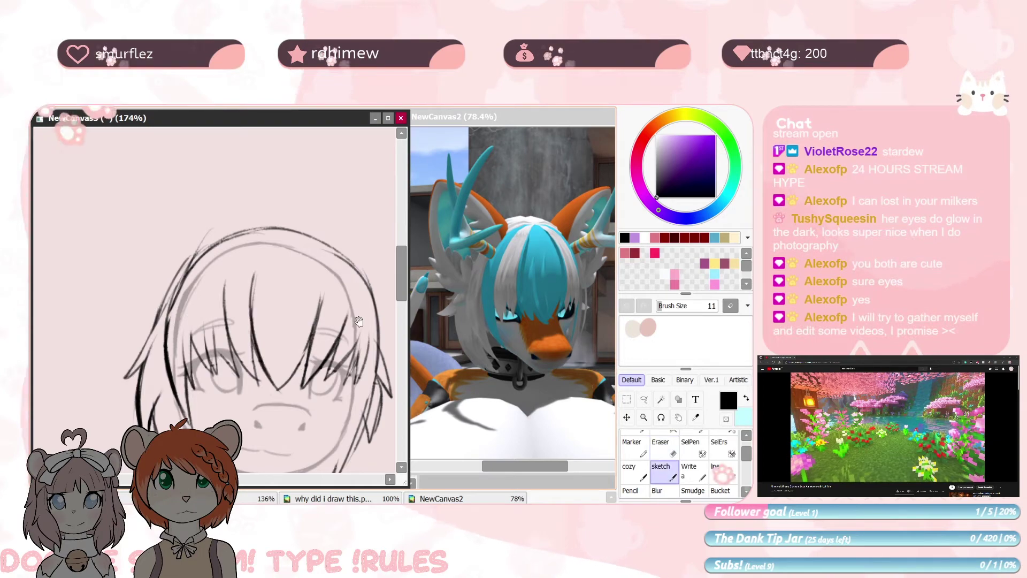
Refine the hair's outer contour and sketch a large pointed ear on the left side of the head
mouse_move(359, 321)
mouse_down()
mouse_move(287, 250)
mouse_move(282, 277)
mouse_move(262, 244)
mouse_move(236, 228)
mouse_up()
key(h)
key(e)
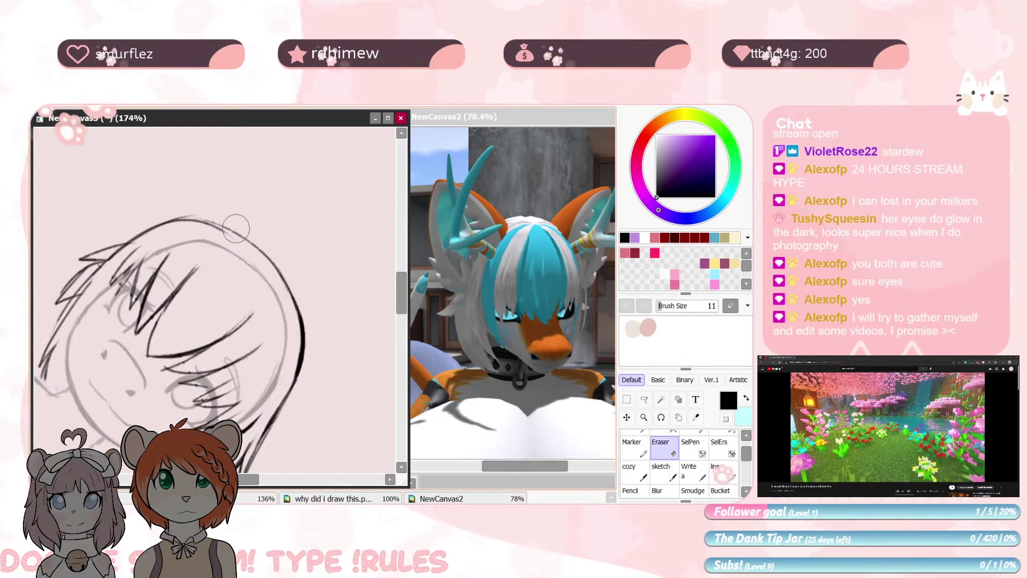
key(Home)
key(h)
key(b)
drag(87, 188, 138, 267)
mouse_move(142, 168)
mouse_down()
mouse_move(171, 195)
mouse_move(293, 236)
mouse_up()
key(ctrl+z)
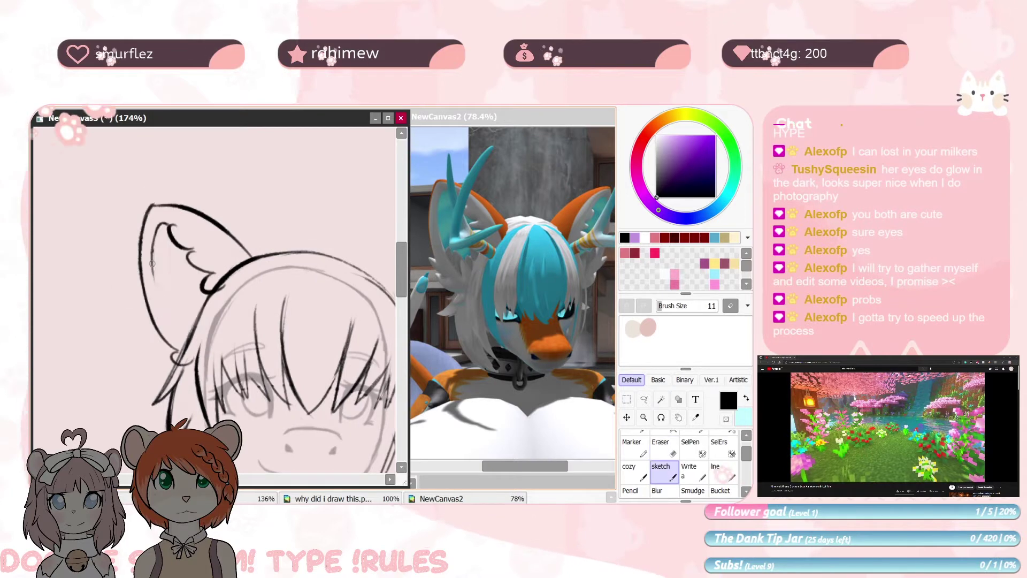
Draw the fluffy inner fur and a tuft at the left ear's base, erasing overlapping lines
drag(152, 263, 178, 337)
key(e)
mouse_move(168, 306)
mouse_down()
mouse_move(196, 328)
mouse_move(185, 347)
mouse_up()
key(b)
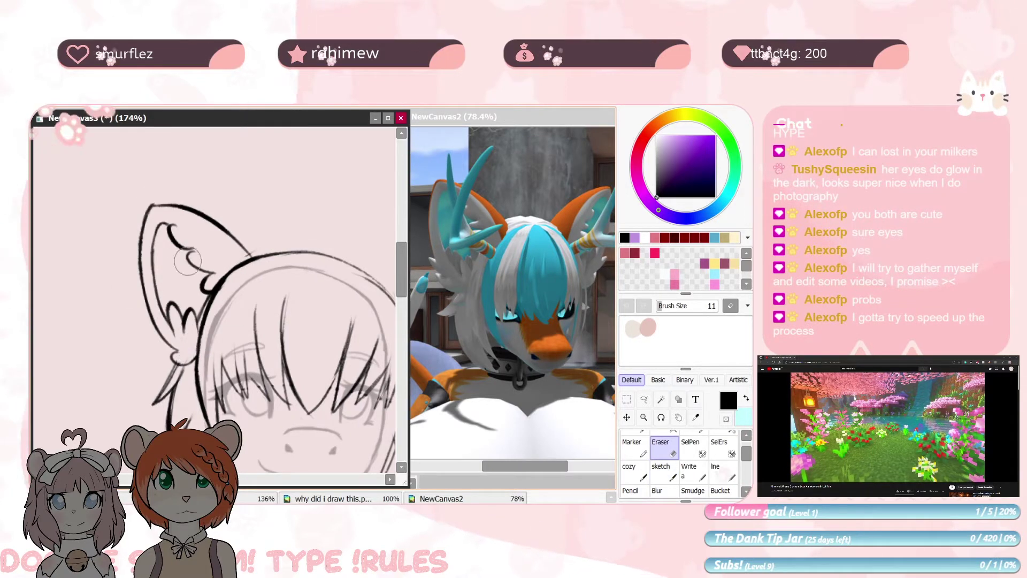
drag(208, 298, 197, 320)
drag(188, 360, 192, 404)
Darken the left ear's outer edge up to the tip and erase excess lines where it meets the hair
key(b)
mouse_move(257, 257)
mouse_down()
mouse_move(249, 300)
mouse_move(184, 270)
mouse_up()
key(e)
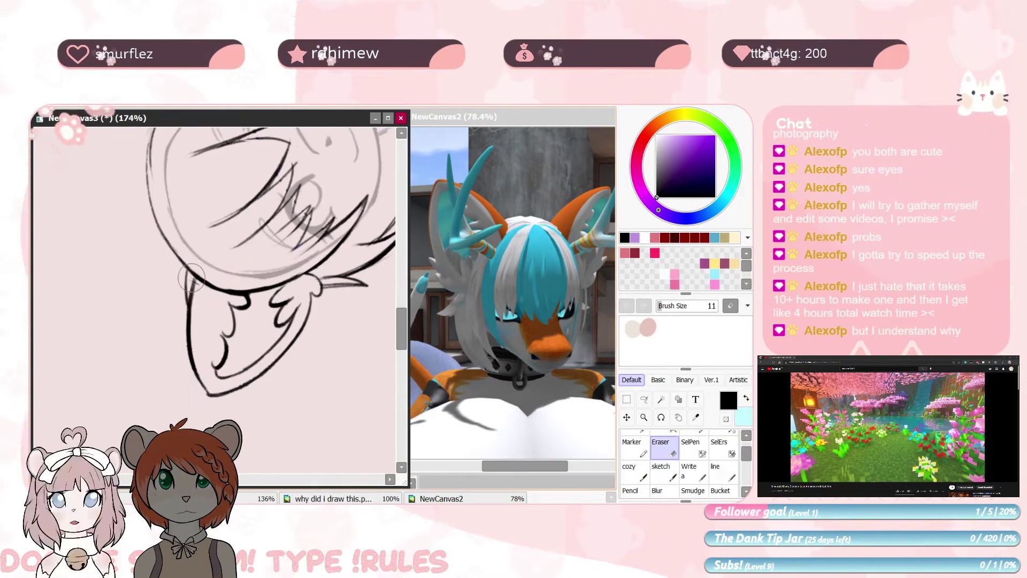
key(b)
drag(188, 336, 210, 396)
key(e)
key(Home)
Sketch the outline of a matching large pointed ear on the right side of the head
key(b)
mouse_move(308, 288)
mouse_down()
mouse_move(214, 230)
mouse_move(332, 168)
mouse_up()
drag(350, 183, 349, 287)
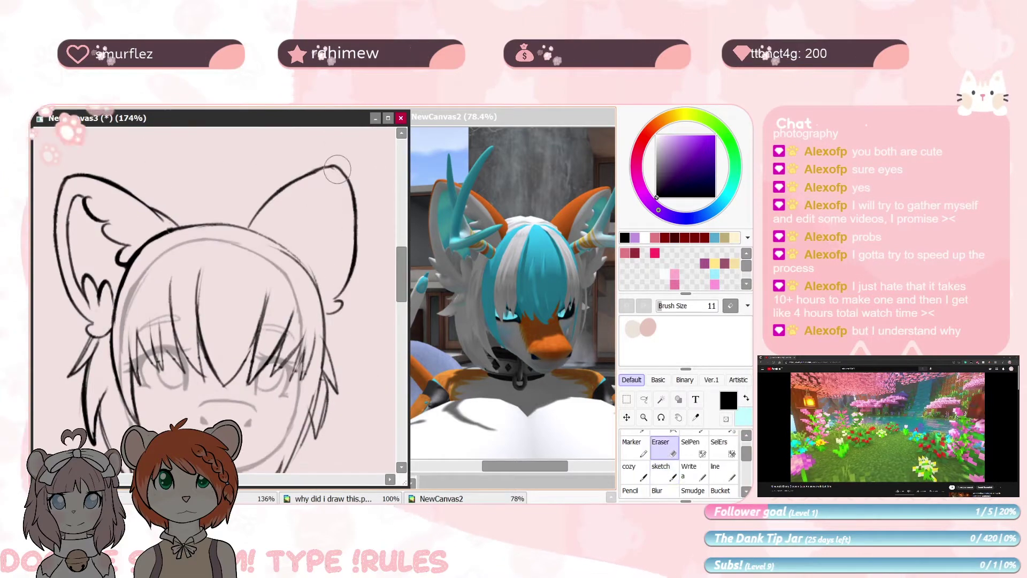
Draw the fluffy inner fur and base tuft of the right ear, erasing overlapping lines
drag(320, 196, 321, 298)
drag(267, 241, 321, 256)
key(e)
mouse_move(146, 221)
mouse_down()
mouse_move(160, 236)
mouse_move(221, 190)
mouse_move(229, 337)
mouse_up()
scroll(161, 230, up, 3)
key(b)
key(e)
key(b)
key(e)
mouse_move(300, 224)
mouse_down()
mouse_move(170, 203)
mouse_move(183, 358)
mouse_up()
key(b)
key(e)
Draw the long side hair strands framing the face down toward the shoulders, erasing rough overlaps
key(Home)
key(b)
drag(221, 240, 307, 363)
key(e)
drag(305, 407, 316, 305)
key(b)
drag(270, 391, 349, 231)
drag(301, 304, 404, 233)
key(e)
key(b)
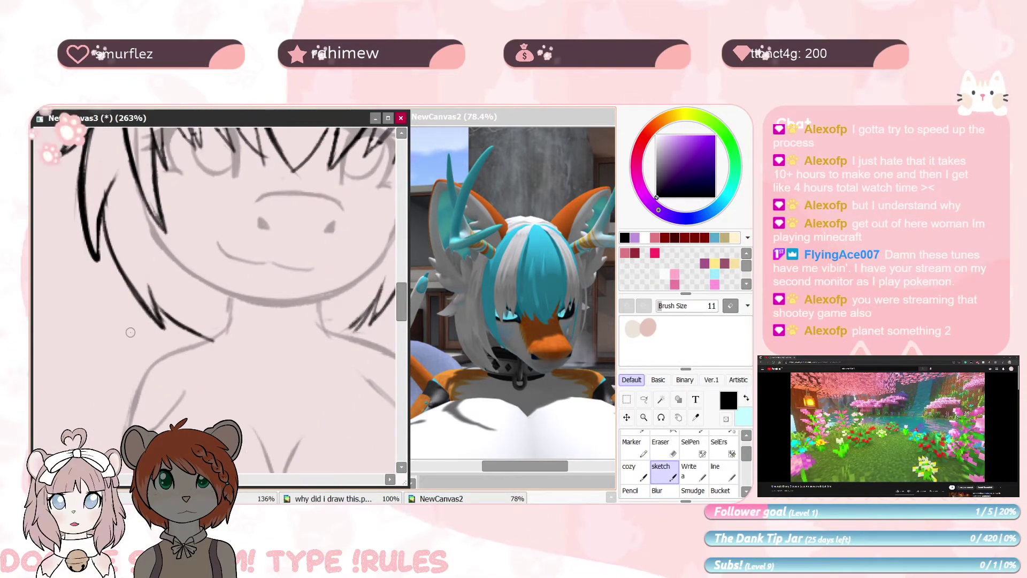
Finish the pointed hair tips on both sides of the neck and clean up their outer edges
drag(214, 166, 215, 343)
drag(171, 235, 216, 318)
drag(268, 235, 271, 287)
key(e)
key(b)
drag(311, 351, 230, 267)
mouse_move(230, 448)
mouse_down()
mouse_move(322, 307)
mouse_move(262, 425)
mouse_up()
scroll(262, 425, down, 4)
key(e)
drag(214, 385, 246, 323)
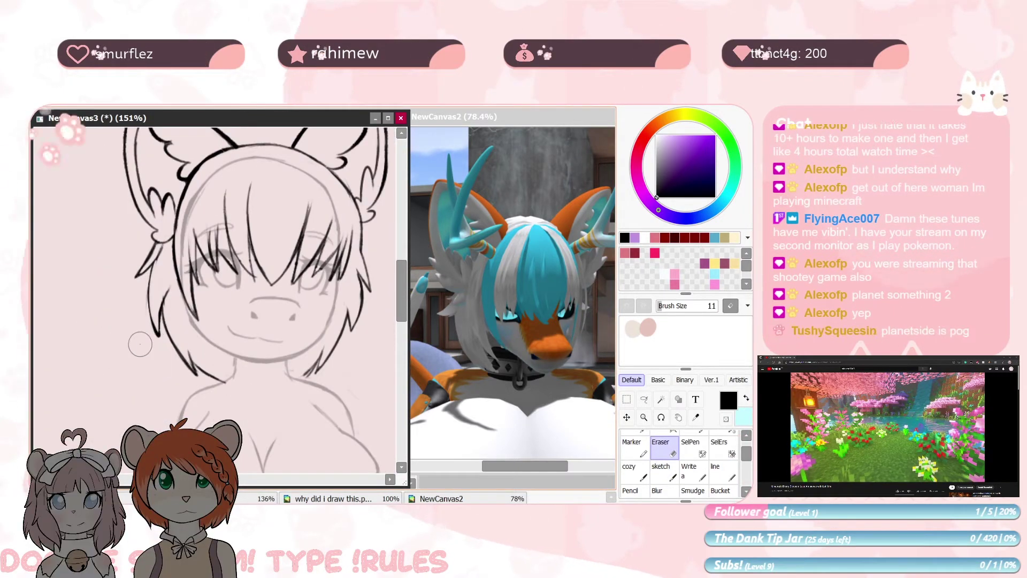
drag(141, 344, 140, 321)
key(b)
drag(257, 299, 230, 347)
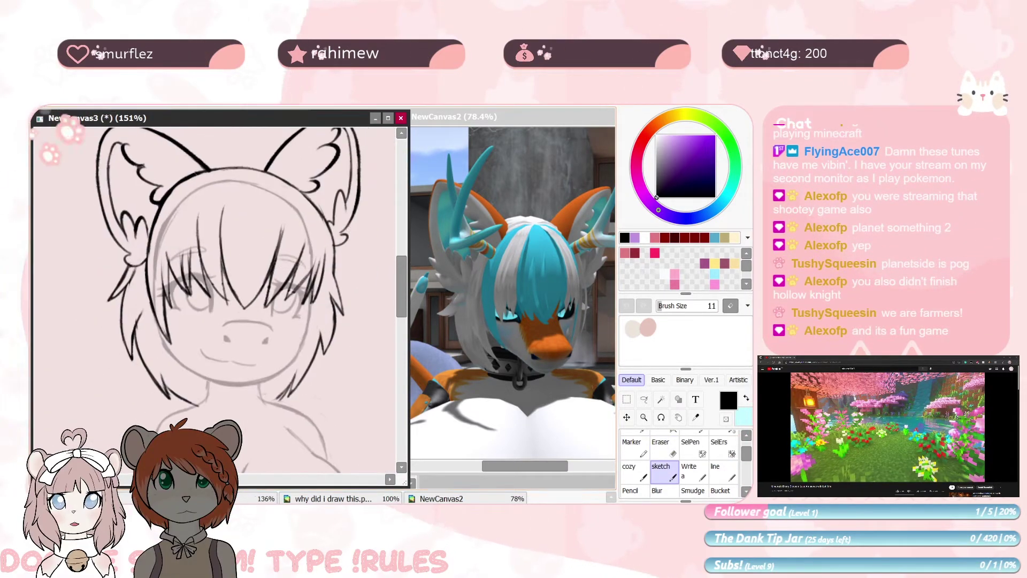
Restore the face sketch to dark lines and erase head contour lines that overlap the hair
scroll(156, 269, down, 6)
scroll(155, 268, right, 1)
scroll(156, 268, up, 3)
scroll(155, 268, left, 1)
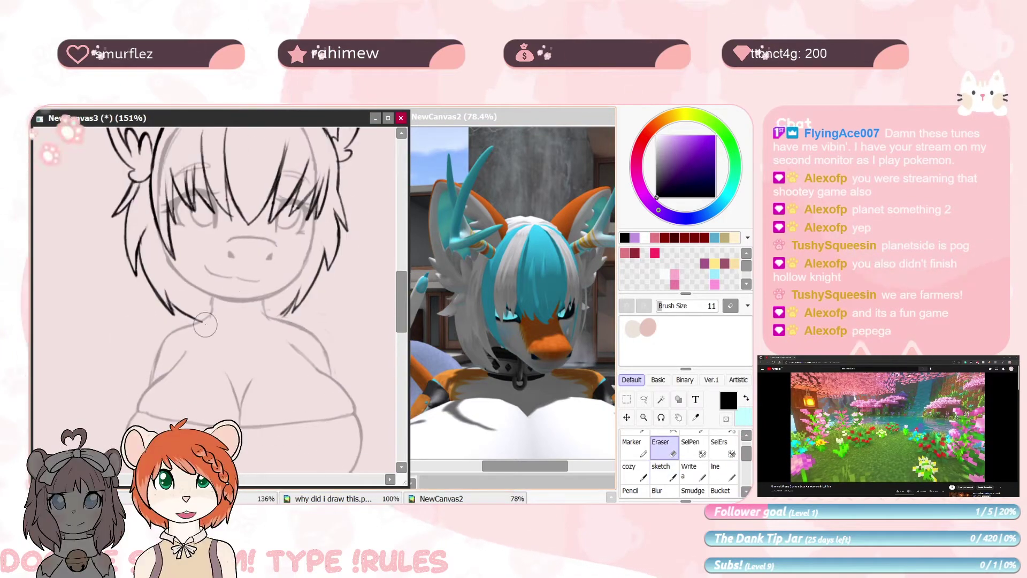
scroll(307, 245, up, 4)
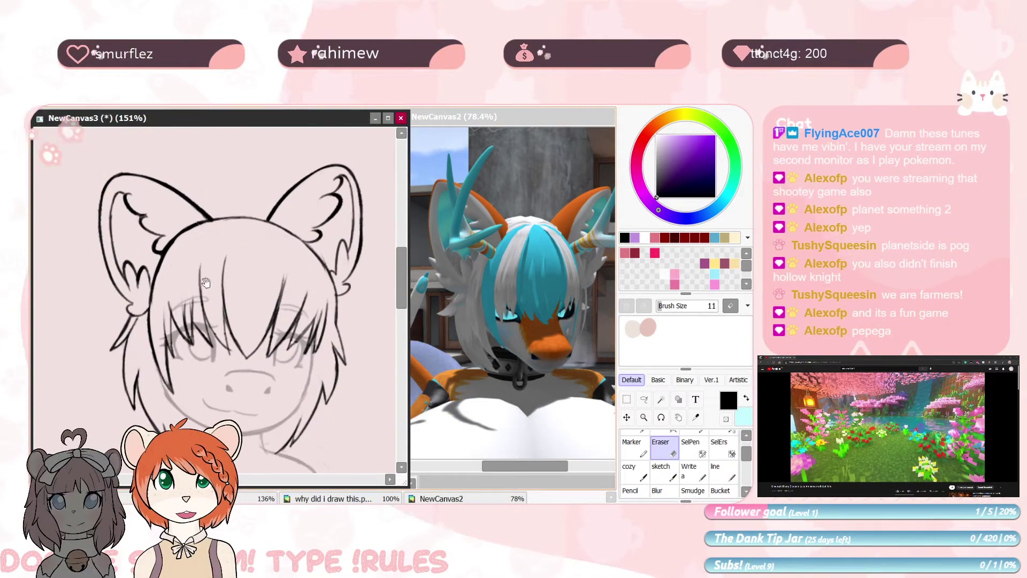
key(End)
key(End)
key(End)
key(End)
scroll(187, 256, up, 2)
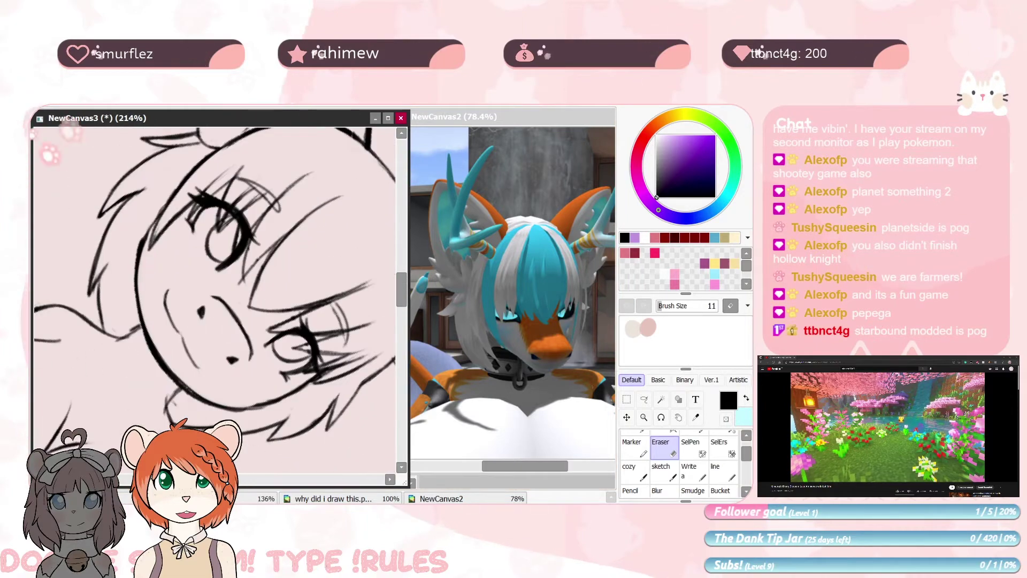
drag(156, 225, 137, 286)
key(Delete)
key(Delete)
key(Delete)
key(Delete)
key(Delete)
key(Delete)
key(Delete)
key(Delete)
key(Delete)
key(e)
key(n)
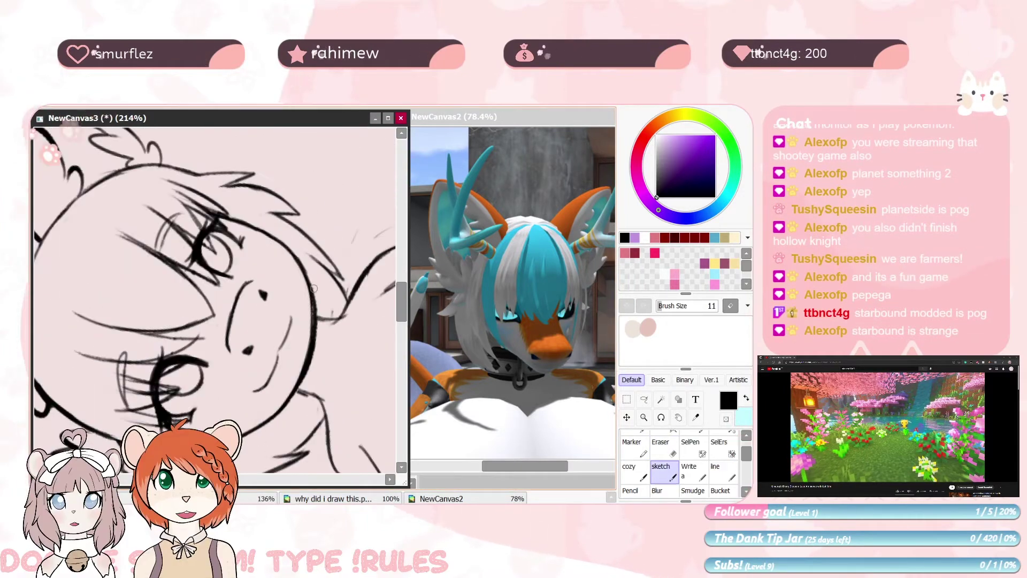
Clean up the neck and shoulder lines, erasing stray strokes and redrawing the contours where they meet the hair
key(End)
key(End)
key(End)
key(End)
key(End)
key(e)
key(End)
key(End)
key(End)
key(End)
key(End)
key(End)
key(n)
key(Home)
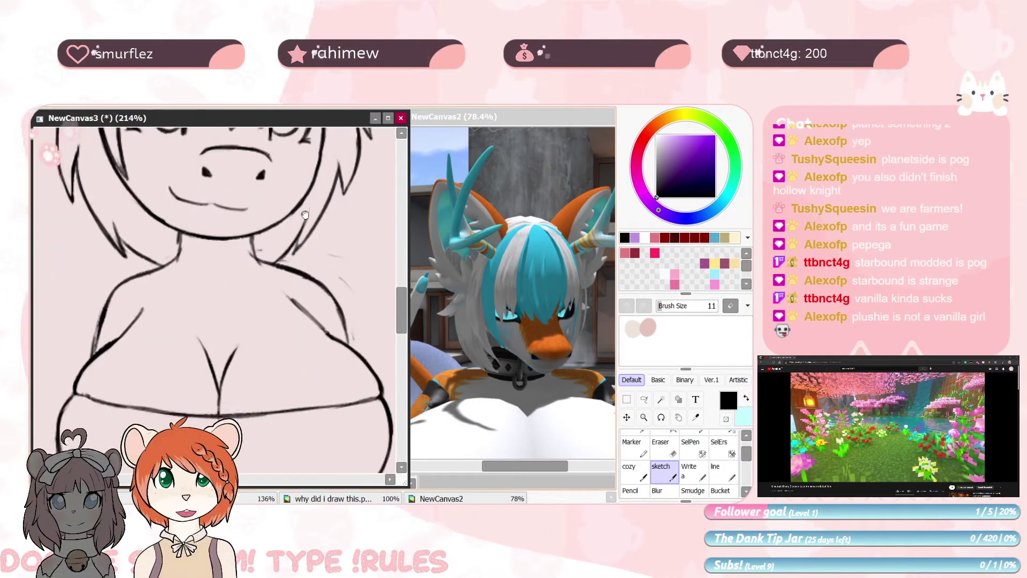
key(e)
scroll(295, 288, down, 4)
key(n)
ctrl+shift+click(262, 379)
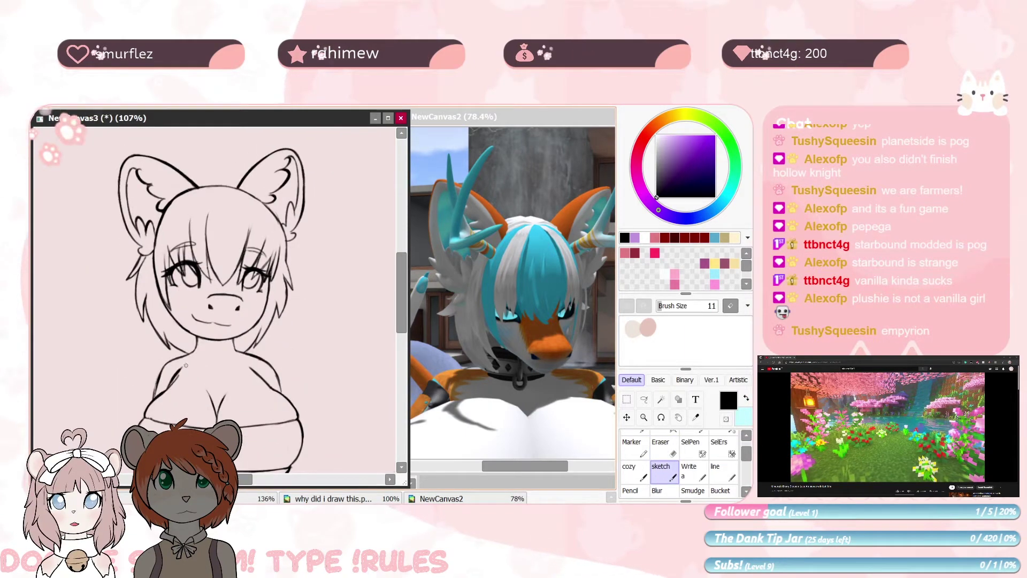
Sketch a curved, branching antler in front of the left ear over the faded character sketch
key(e)
drag(299, 167, 314, 231)
key(e)
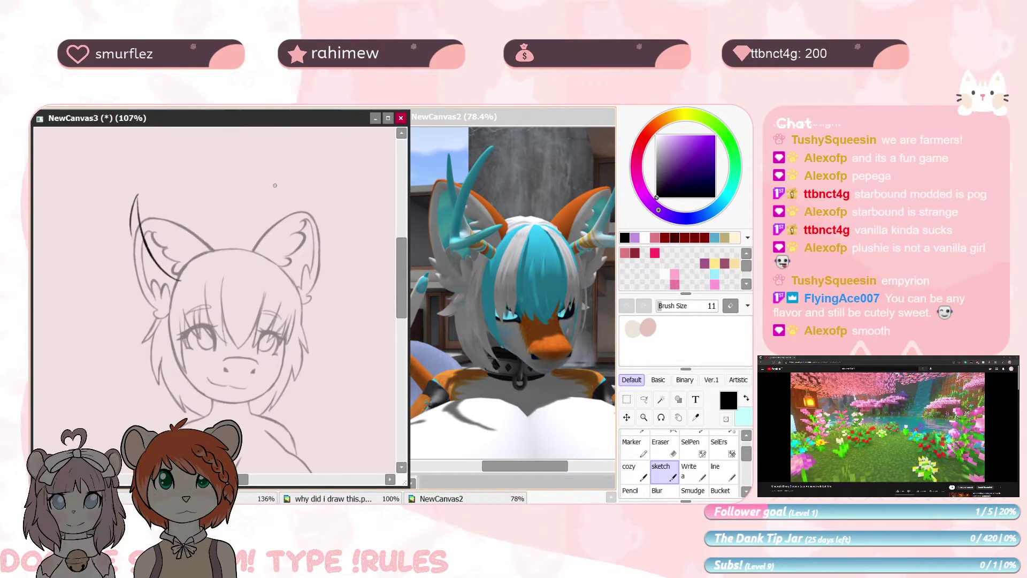
drag(180, 278, 163, 188)
drag(174, 233, 147, 278)
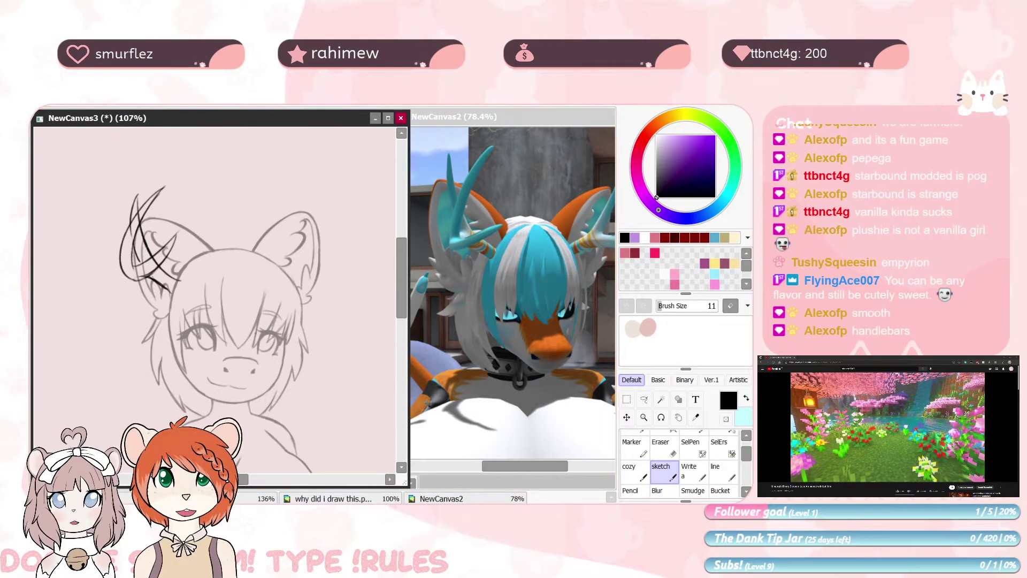
Refine the left antler's branches by erasing stray lines around its upper tips
key(End)
key(End)
key(End)
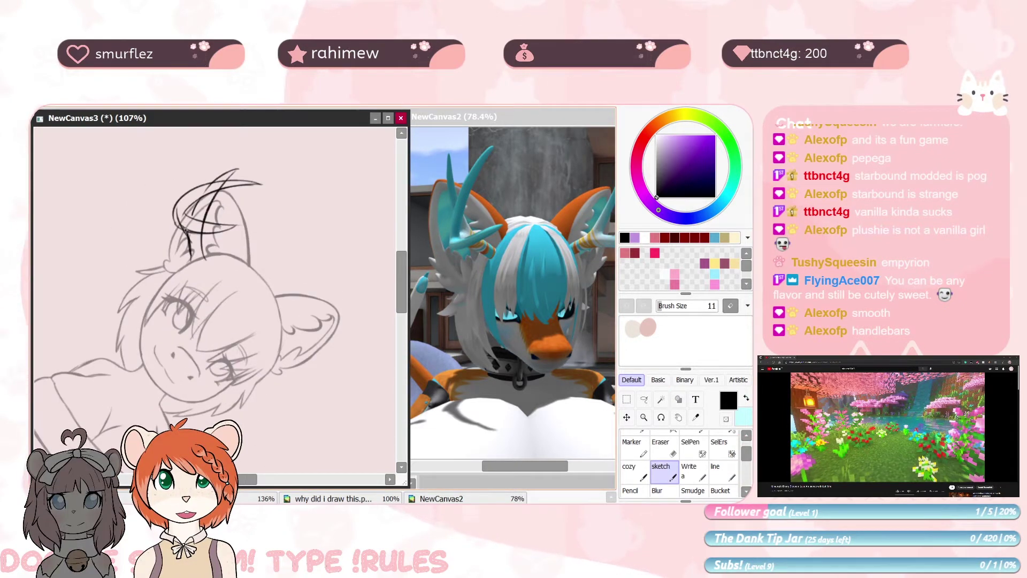
key(e)
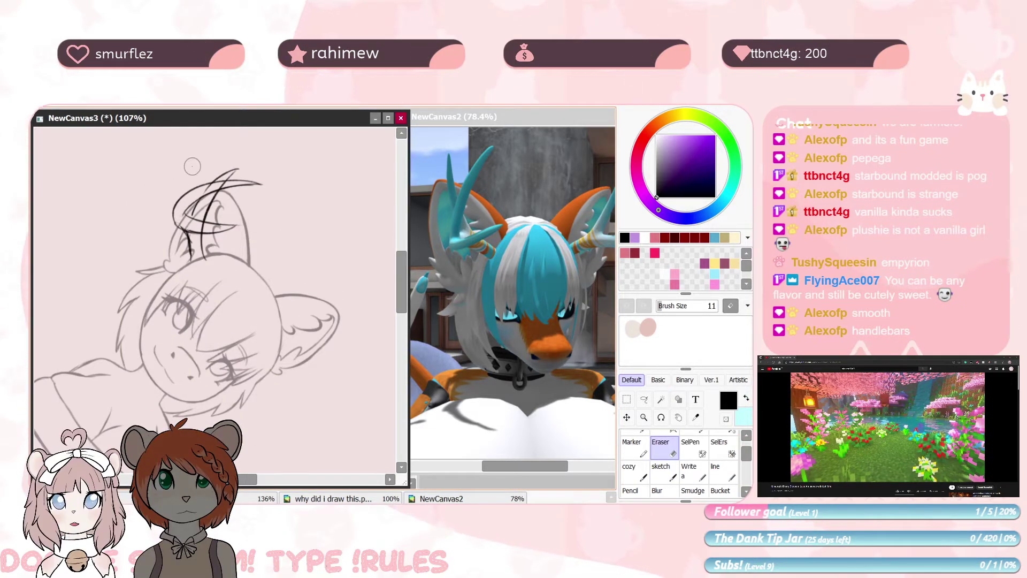
key(e)
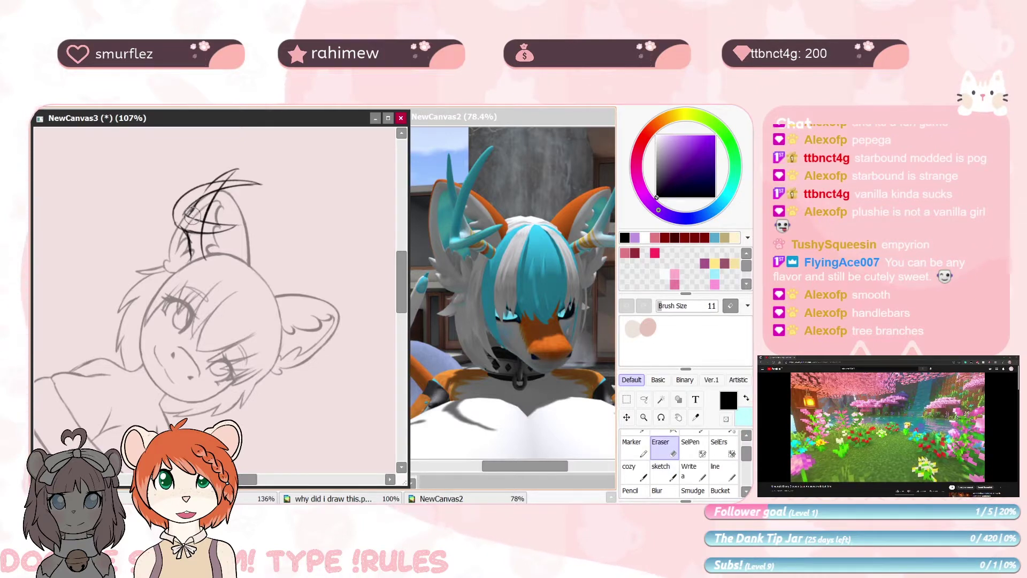
key(e)
key(e)
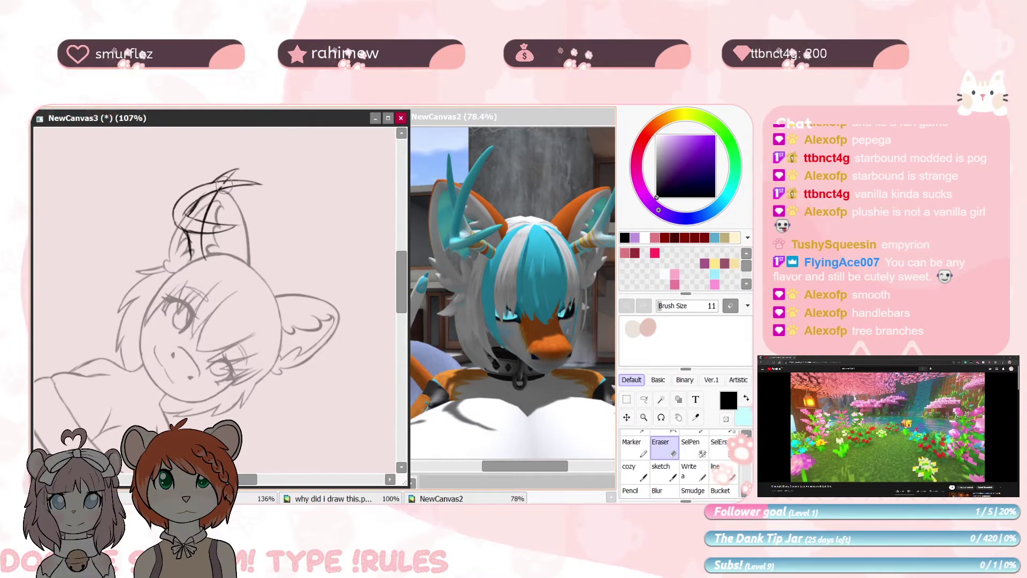
drag(224, 184, 153, 218)
Duplicate the antler, reverse the copy horizontally and position it in front of the right ear
key(Home)
click(627, 399)
scroll(684, 437, down, 4)
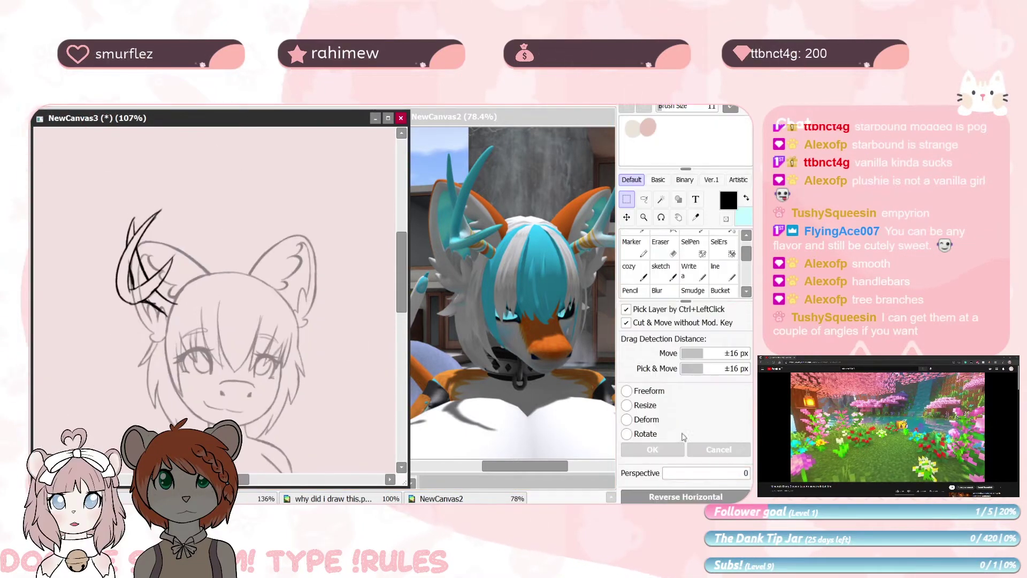
click(685, 497)
drag(225, 288, 378, 280)
drag(298, 214, 315, 225)
key(ctrl+t)
key(Return)
Erase the crossing lines inside both antlers and the ear lines that run behind them
key(e)
drag(160, 261, 176, 251)
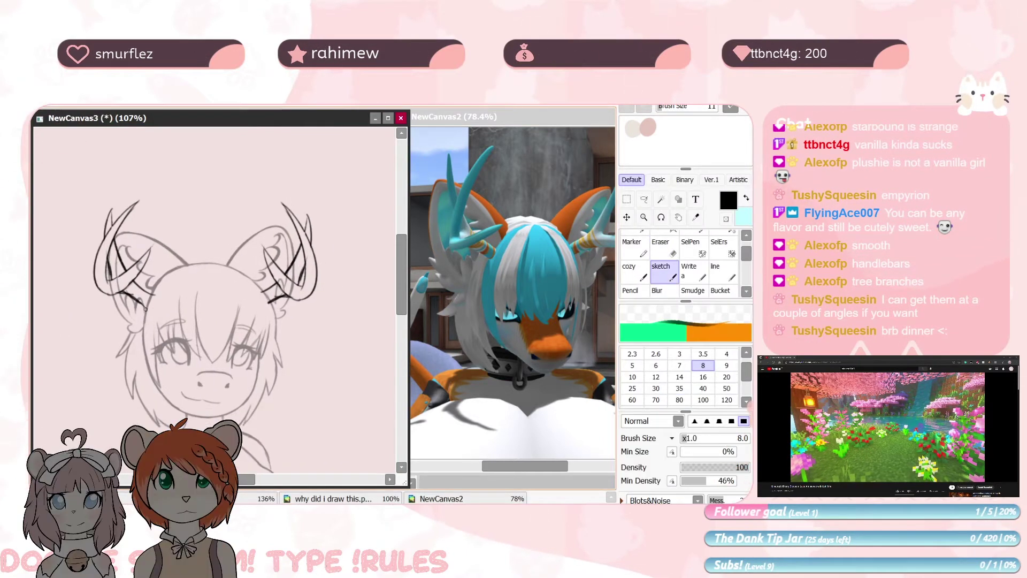
key(b)
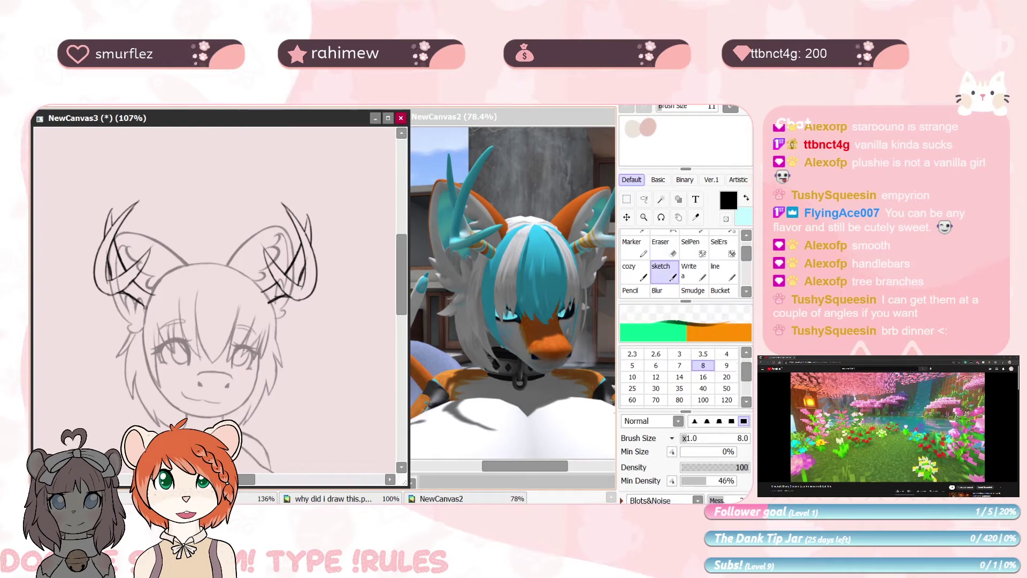
key(e)
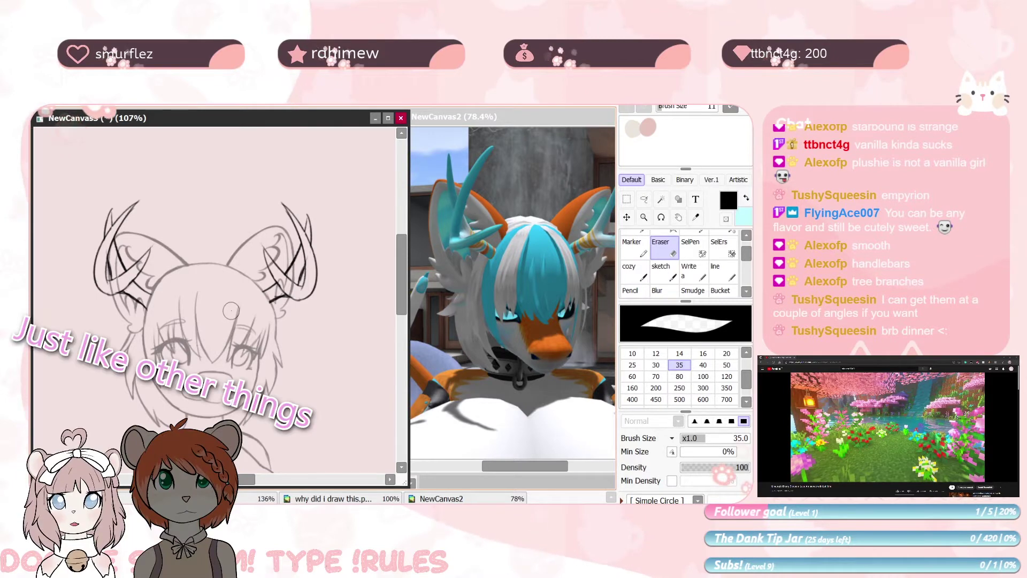
key(b)
key(e)
key(b)
key(e)
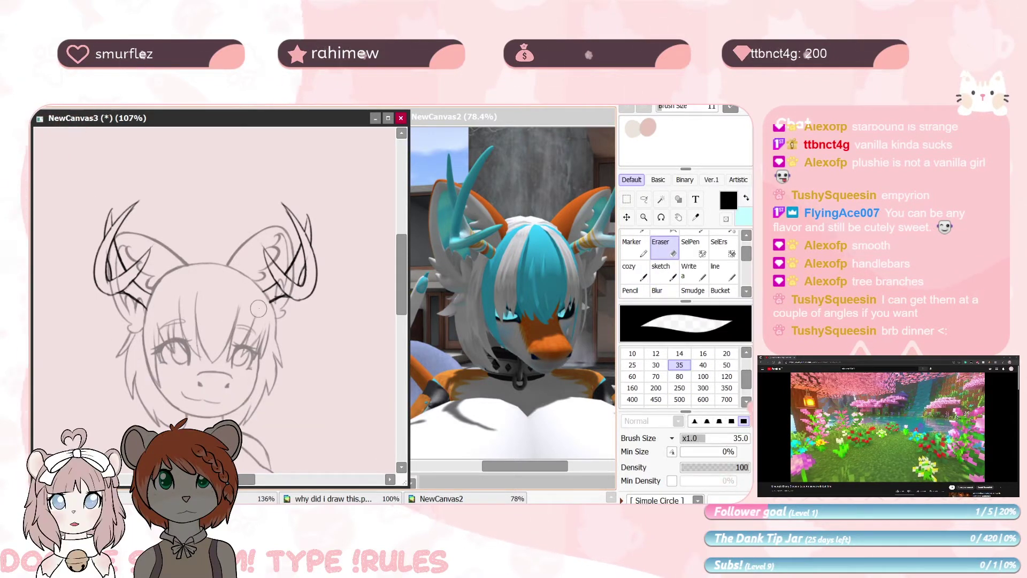
drag(259, 308, 269, 300)
mouse_move(249, 144)
mouse_down()
mouse_move(246, 91)
mouse_move(269, 152)
mouse_up()
drag(146, 268, 154, 286)
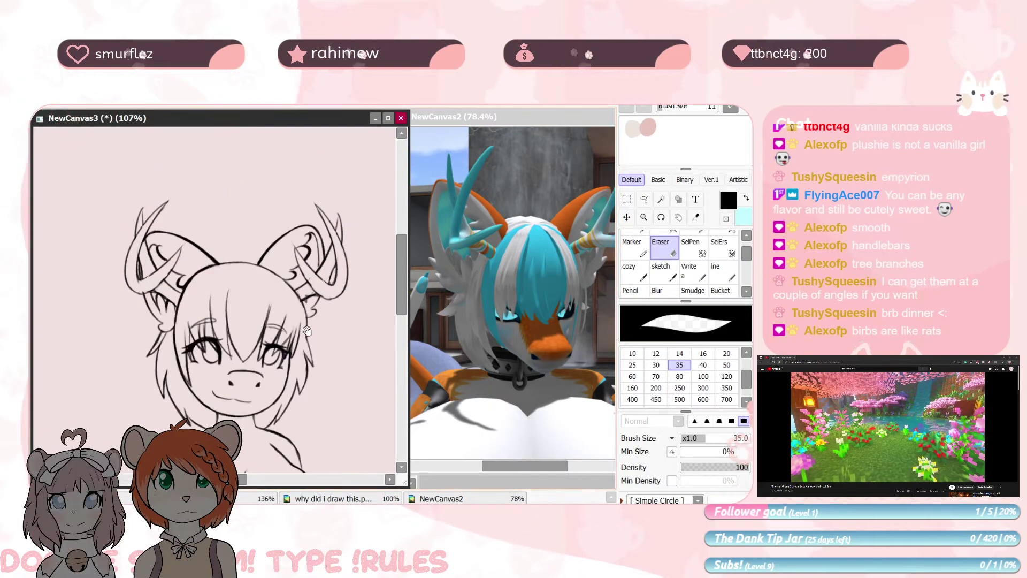
Draw a curved collar band around the neck with visible front and back edges
drag(308, 389, 298, 275)
key(b)
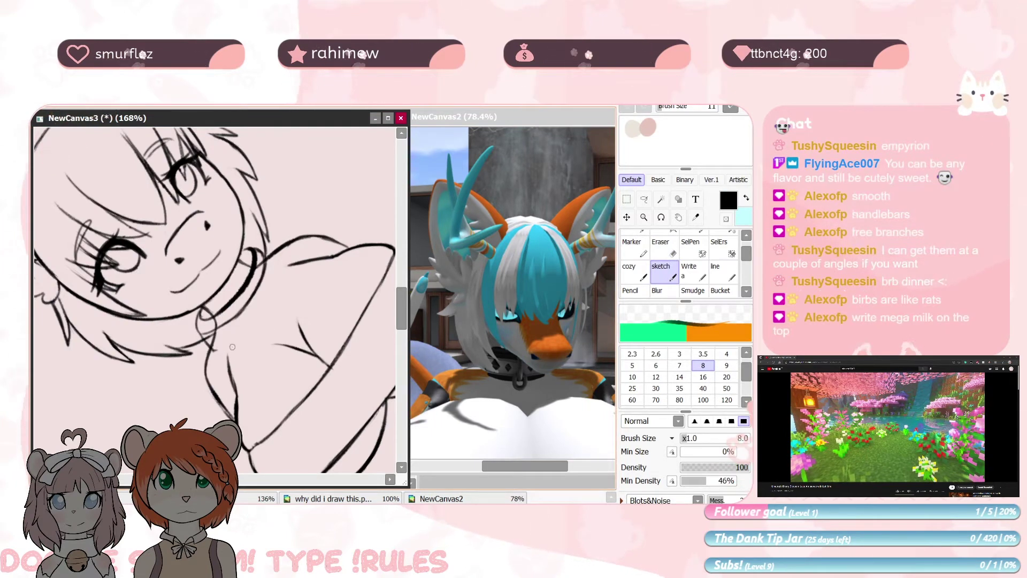
key(e)
key(e)
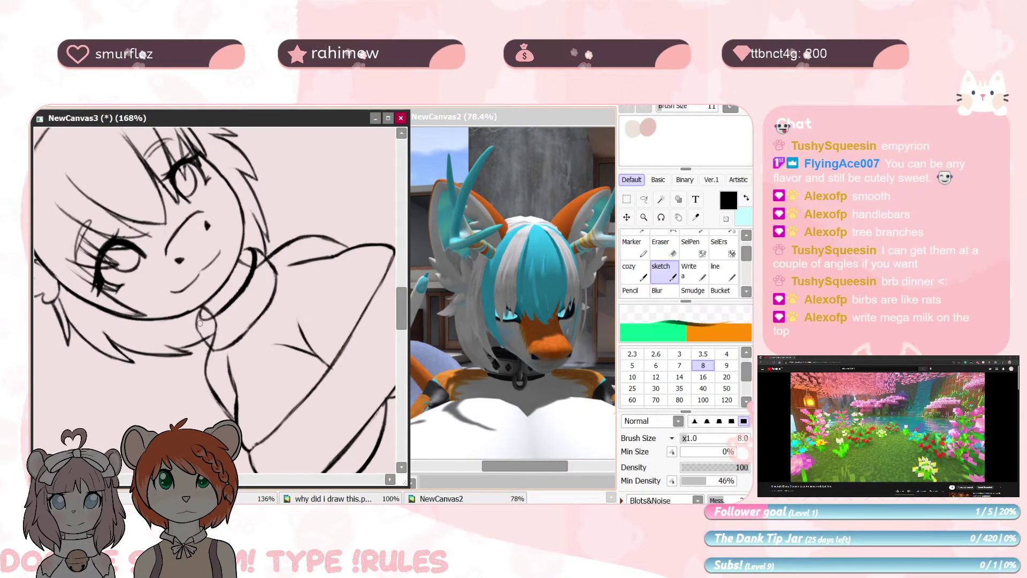
key(h)
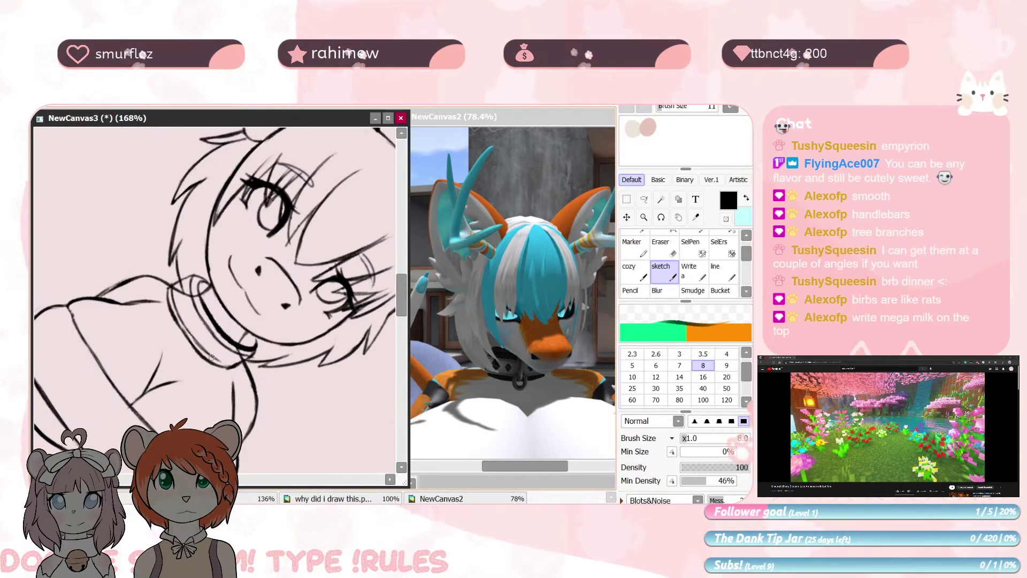
key(Home)
key(e)
key(e)
mouse_move(240, 342)
mouse_down()
mouse_move(238, 319)
mouse_move(236, 345)
mouse_up()
Add diamond-shaped decorations and a hanging ring to the collar
key(e)
key(e)
mouse_move(226, 343)
mouse_down()
mouse_move(234, 308)
mouse_move(247, 343)
mouse_up()
key(ctrl+z)
key(e)
key(e)
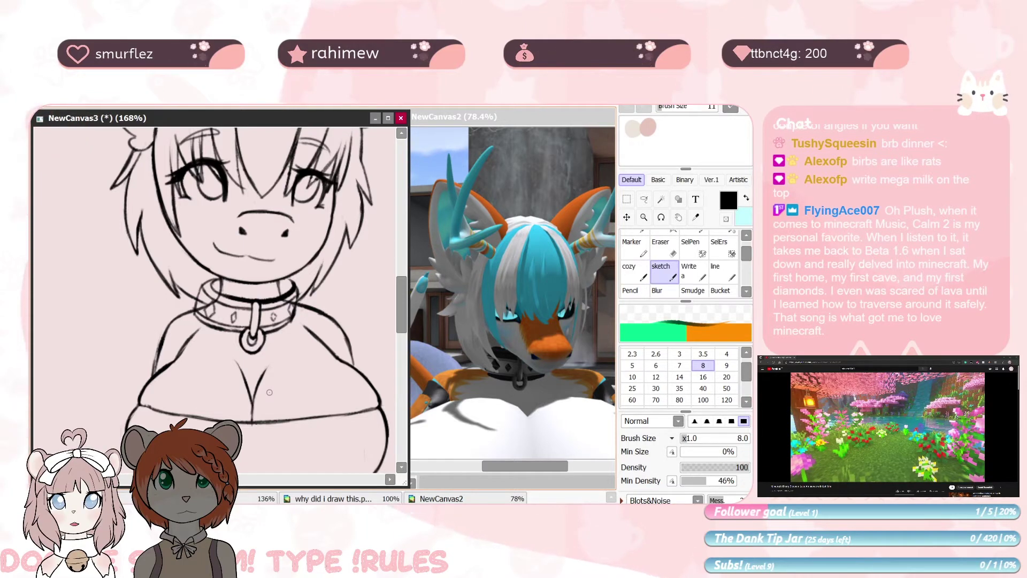
Erase the neck lines showing through the collar and shift the collar slightly with a freeform transform
mouse_move(343, 294)
mouse_down()
mouse_move(325, 184)
mouse_move(310, 247)
mouse_move(313, 386)
mouse_move(310, 237)
mouse_up()
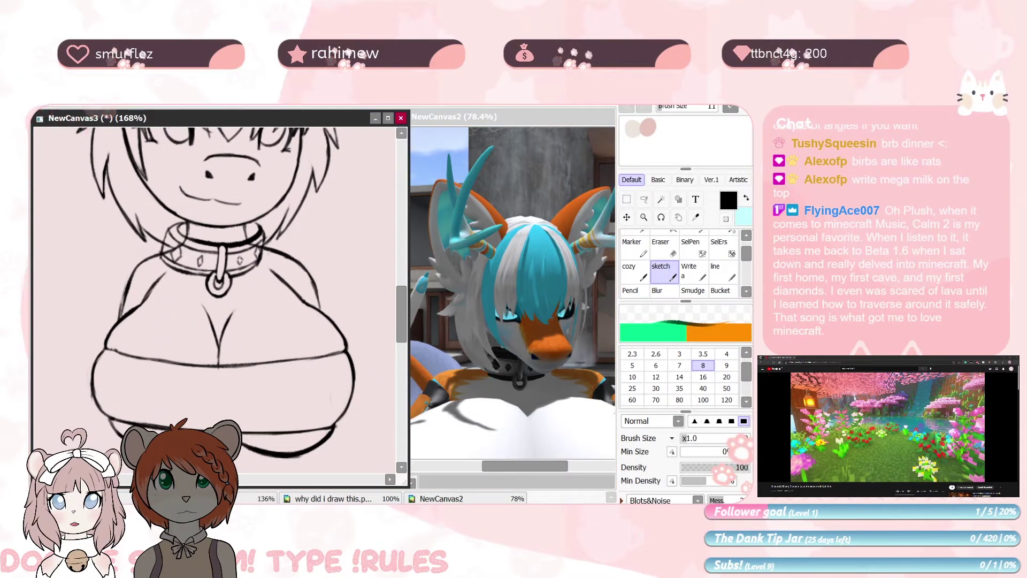
scroll(215, 301, down, 2)
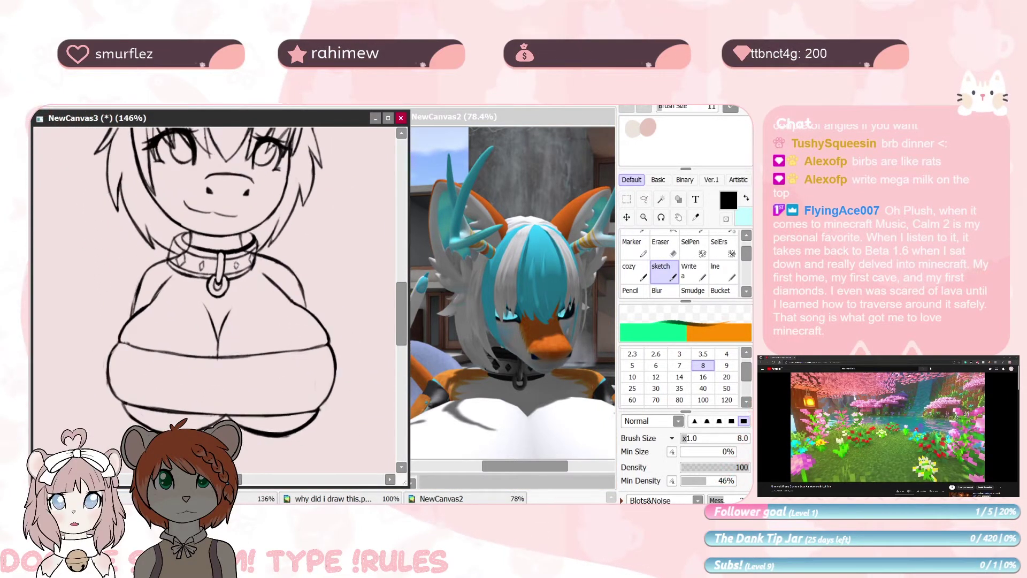
scroll(214, 299, up, 3)
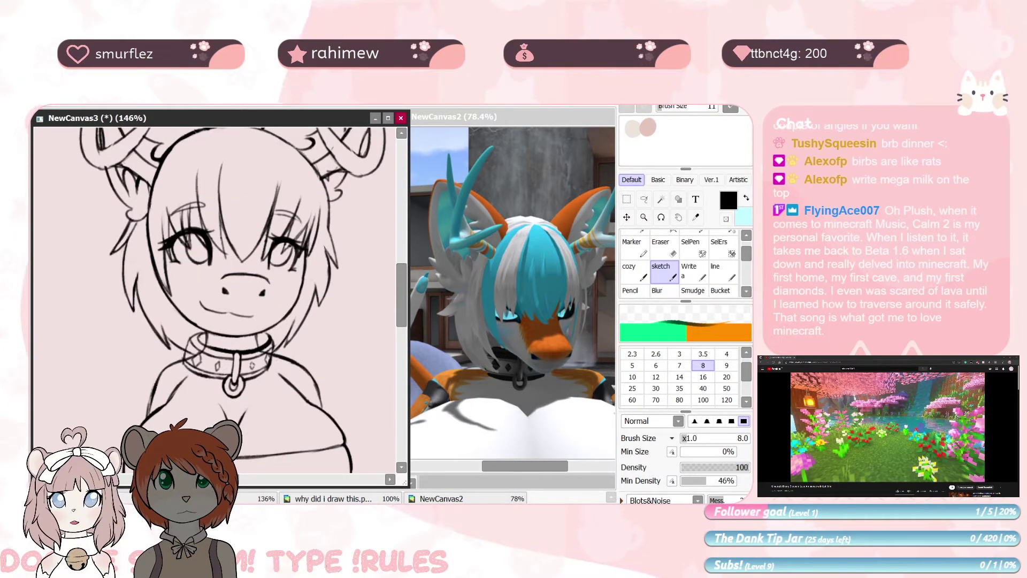
key(e)
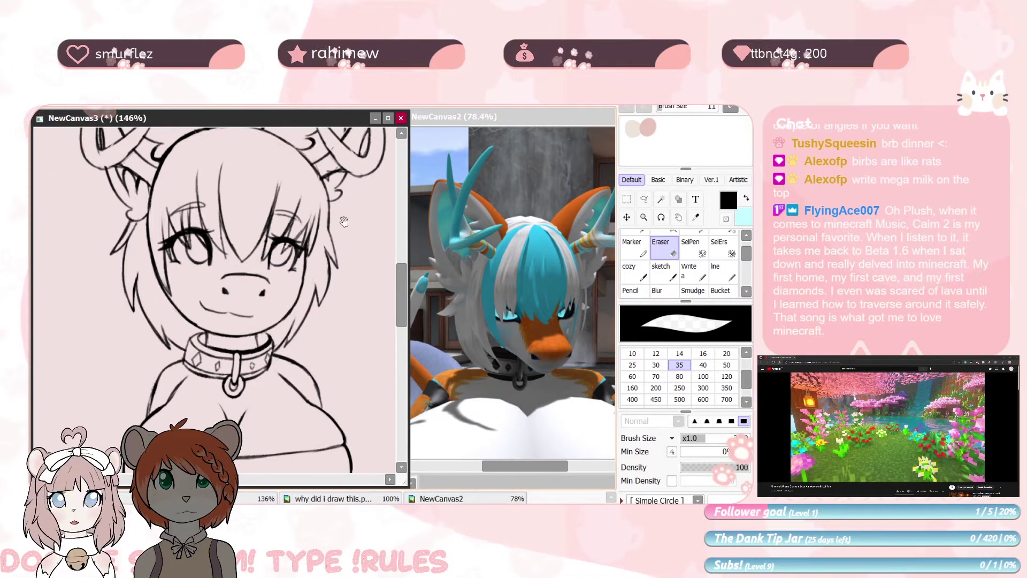
drag(214, 214, 283, 246)
scroll(215, 291, up, 5)
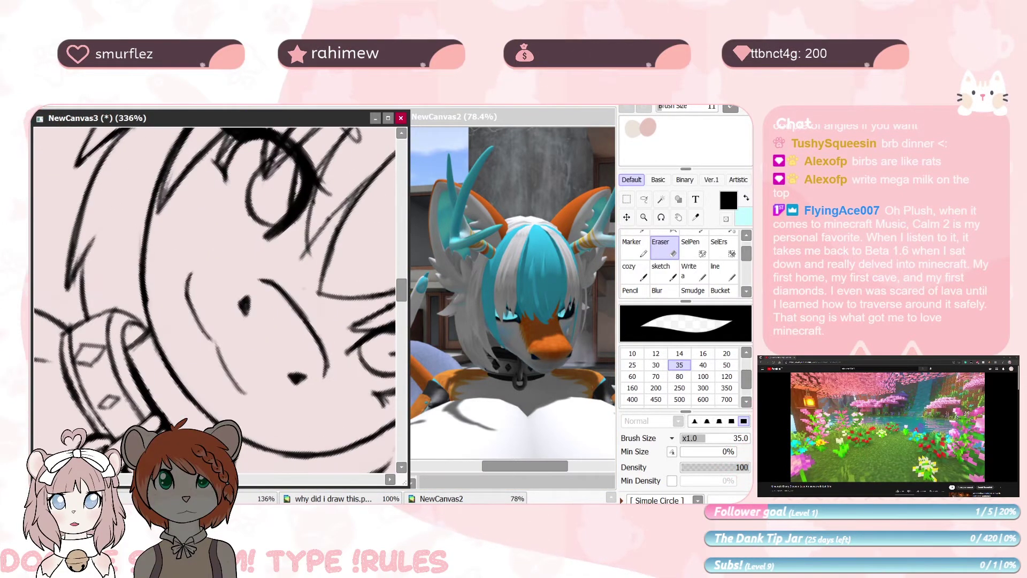
drag(107, 353, 160, 203)
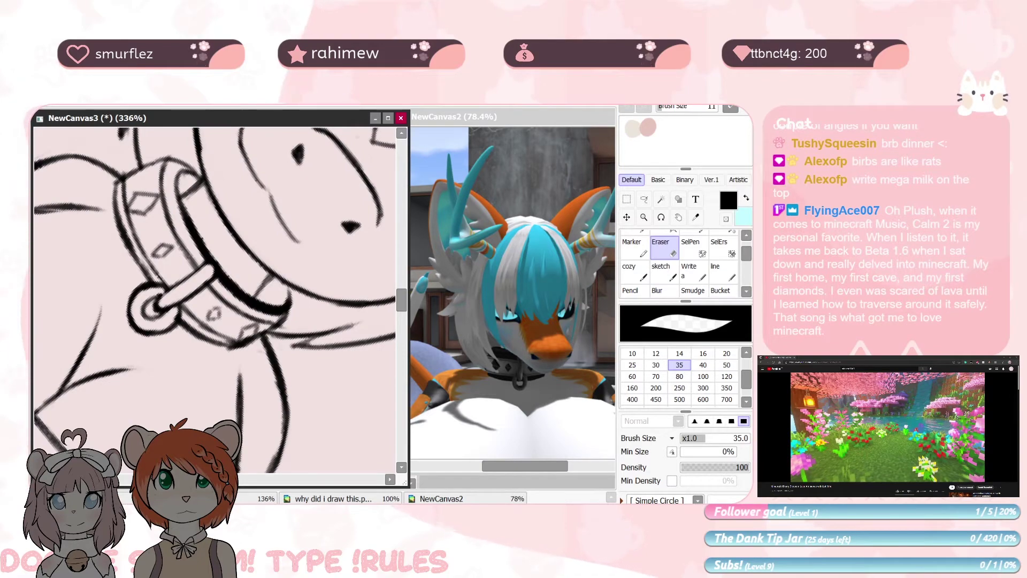
key(ctrl+t)
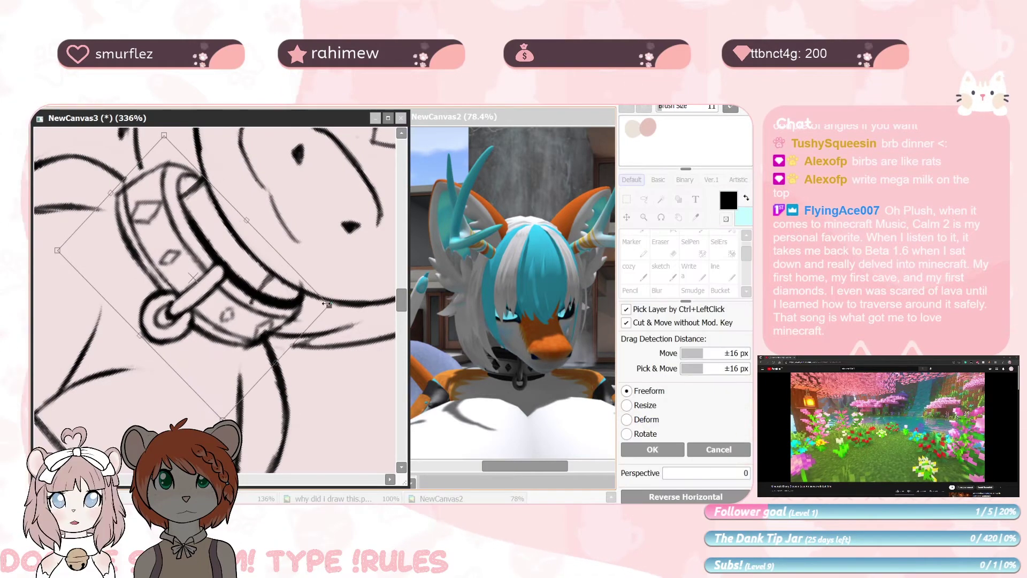
key(Return)
Touch up the mouth line into a smoother, continuous smile with the sketch brush
click(664, 271)
scroll(214, 292, up, 2)
scroll(214, 292, down, 5)
click(664, 247)
click(664, 271)
scroll(214, 292, up, 2)
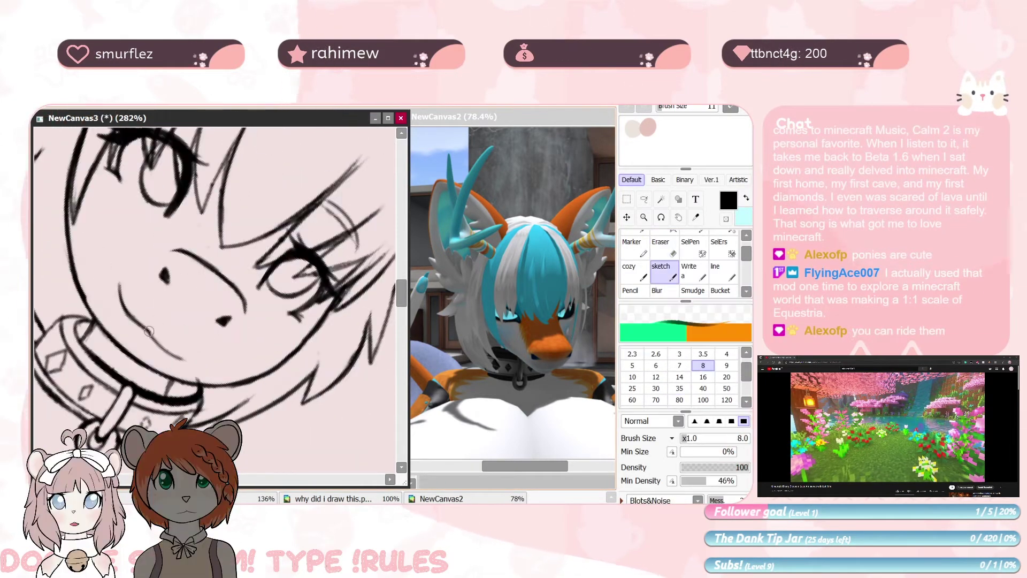
Select the area outside the character, invert the selection, fill the silhouette with a base colour and deselect
scroll(130, 319, down, 5)
key(e)
key(w)
click(316, 273)
key(ctrl+i)
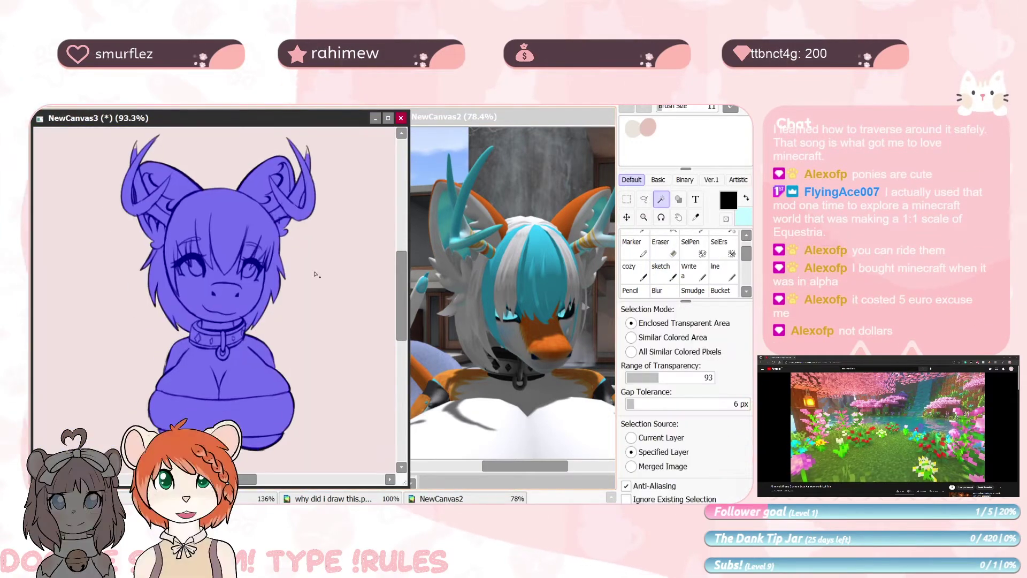
key(ctrl+f)
key(ctrl+d)
key(e)
scroll(112, 229, up, 5)
scroll(129, 341, down, 4)
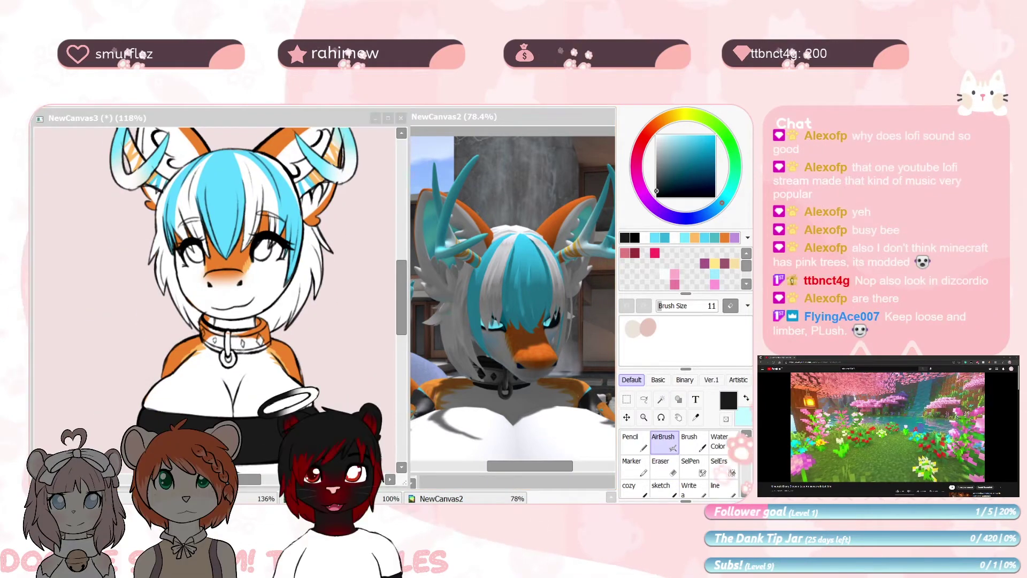
Colour the collar black and clean up its edges with the eraser
scroll(257, 333, up, 4)
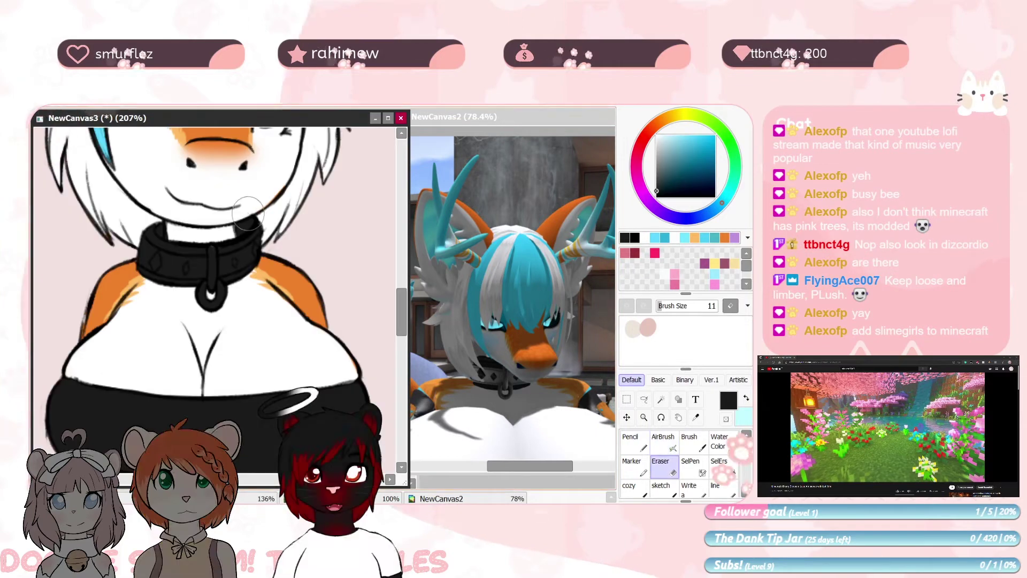
drag(248, 214, 248, 315)
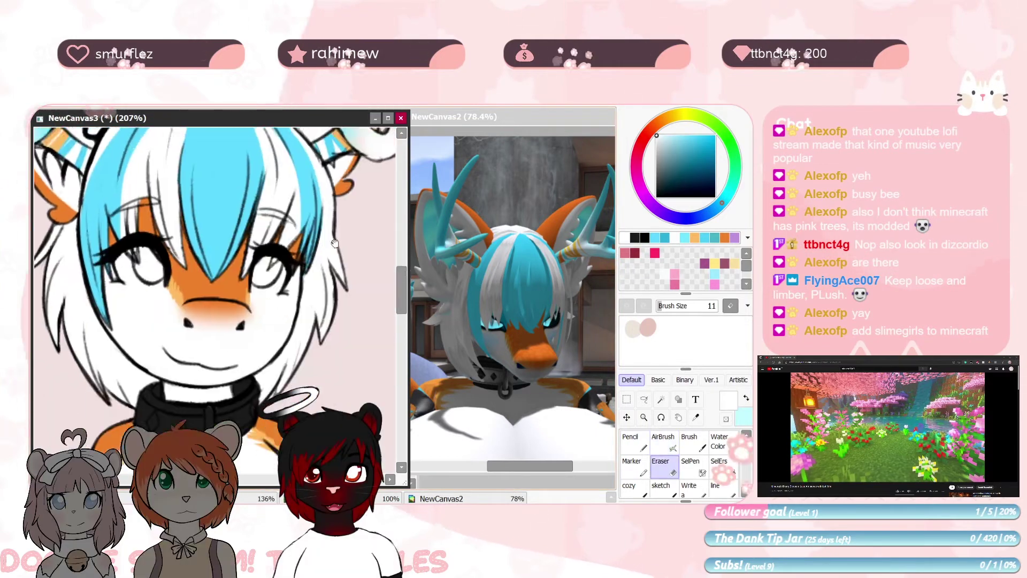
key(b)
drag(214, 214, 263, 406)
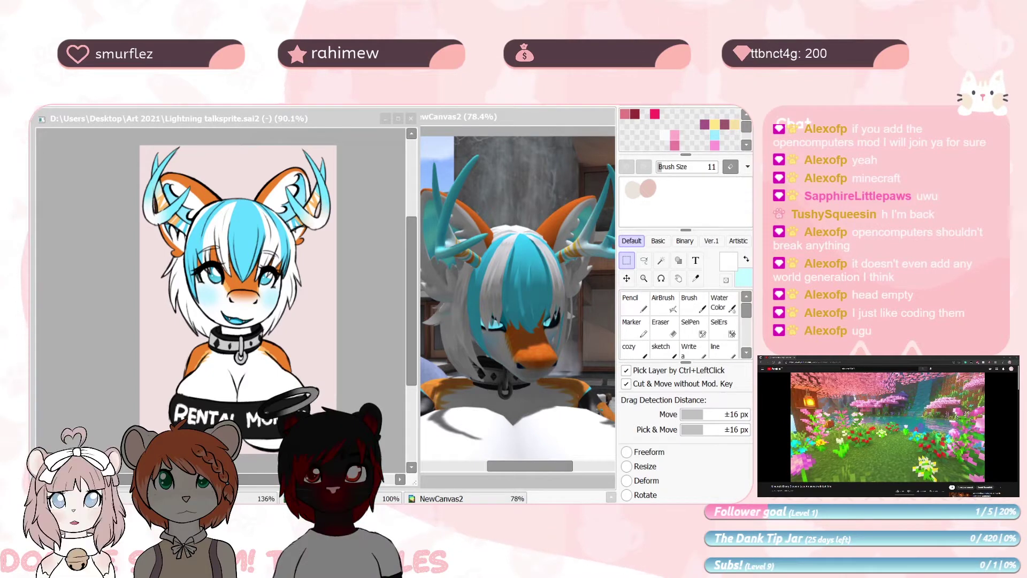
Close the NewCanvas2 reference image and bring the "Buy Pizza get Art!" drawing back into view
click(364, 135)
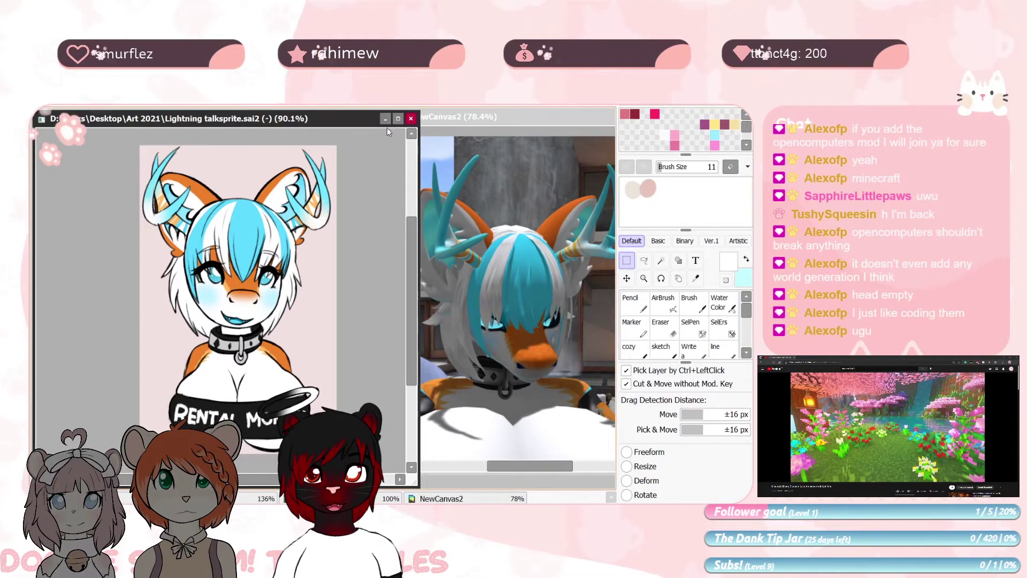
drag(449, 118, 336, 107)
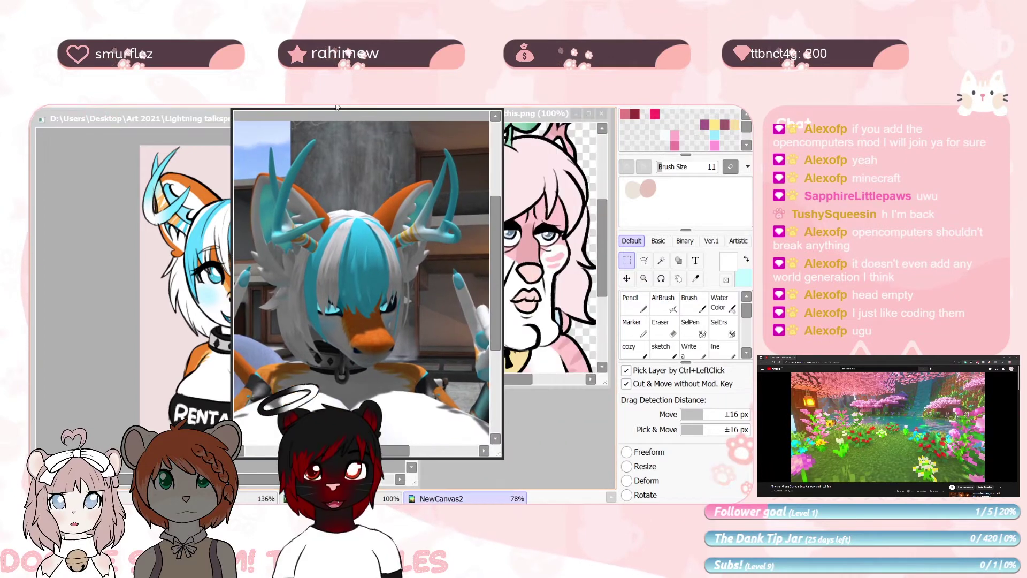
drag(460, 112, 459, 134)
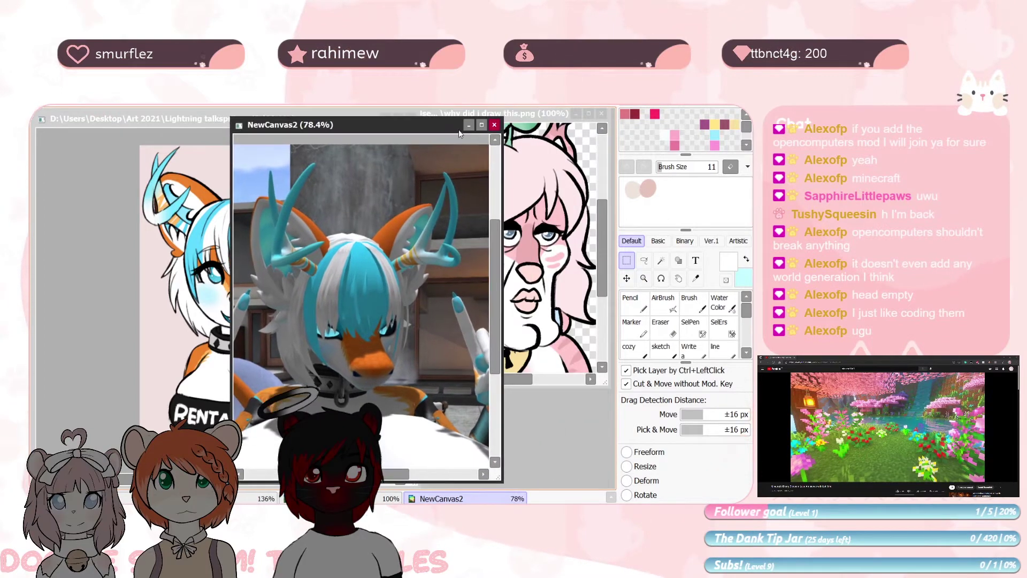
click(495, 125)
drag(527, 113, 466, 136)
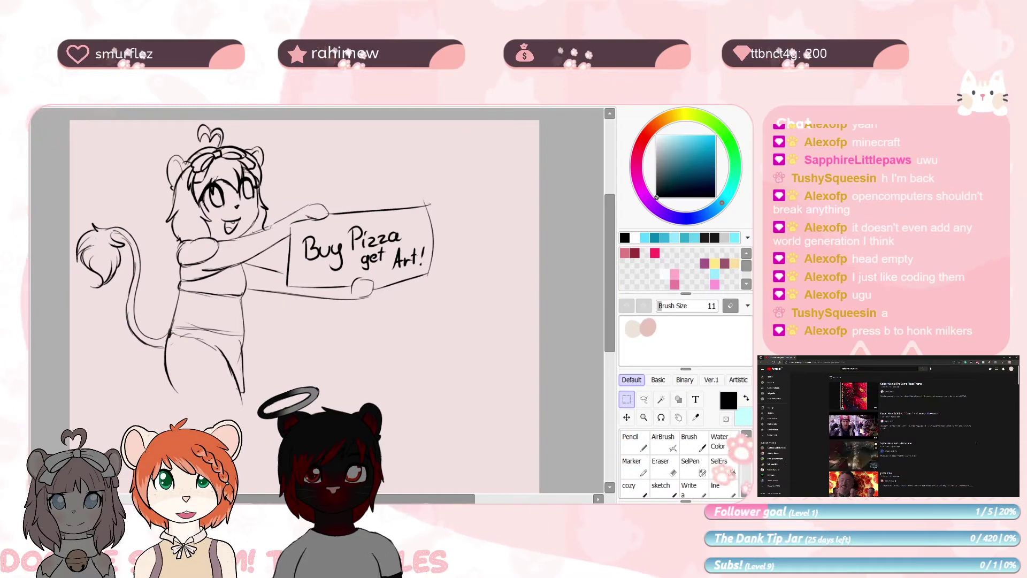
click(854, 483)
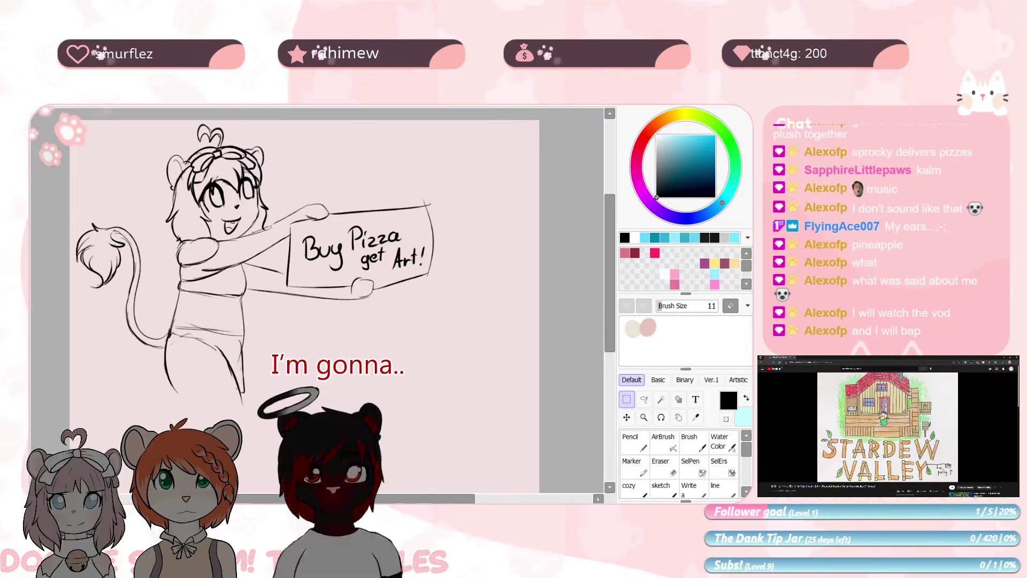
Touch up the sketch lines around the pizza-sign character's hair, face and arms with the sketch brush and eraser
drag(321, 321, 335, 303)
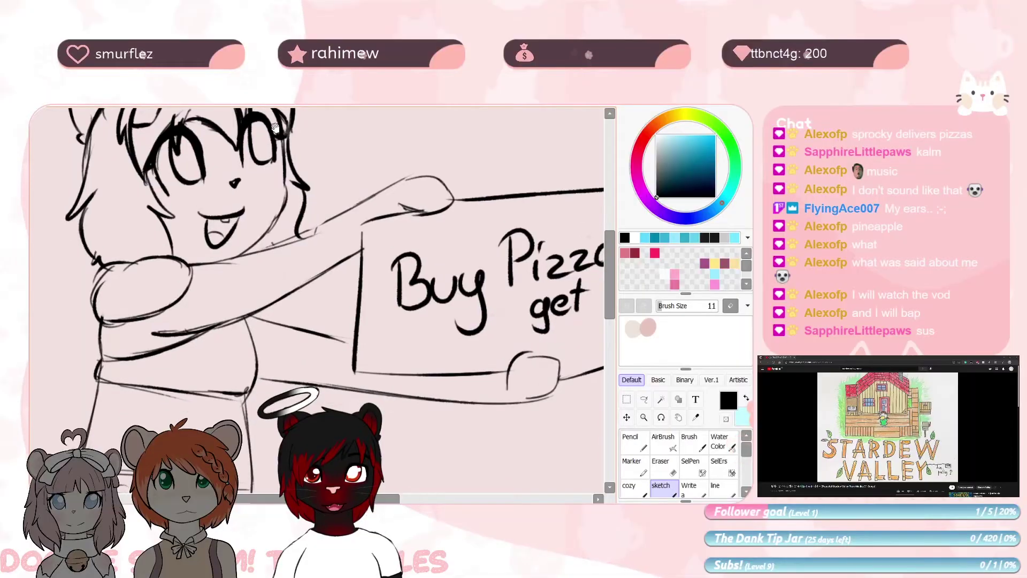
scroll(256, 255, up, 4)
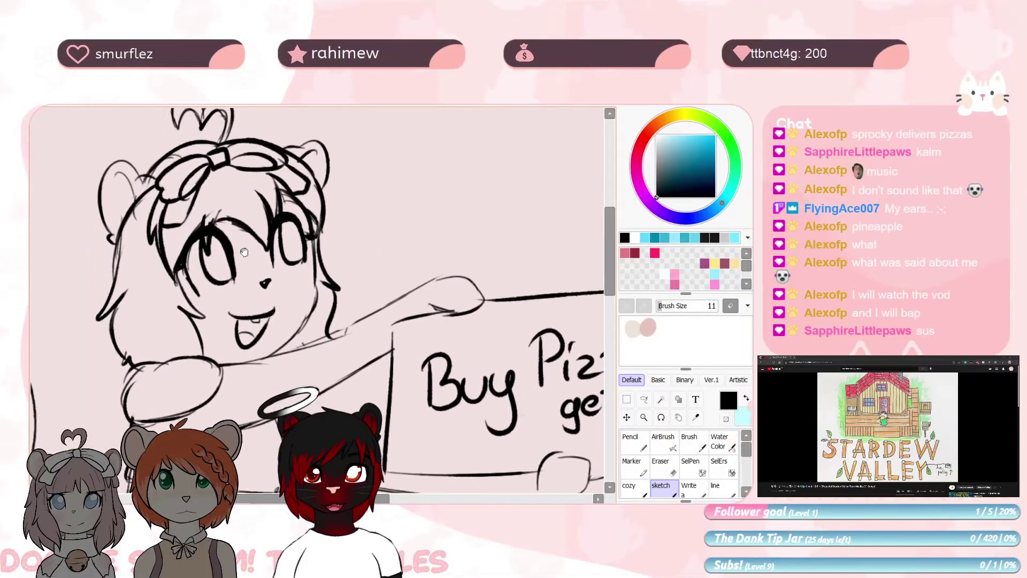
scroll(257, 256, down, 2)
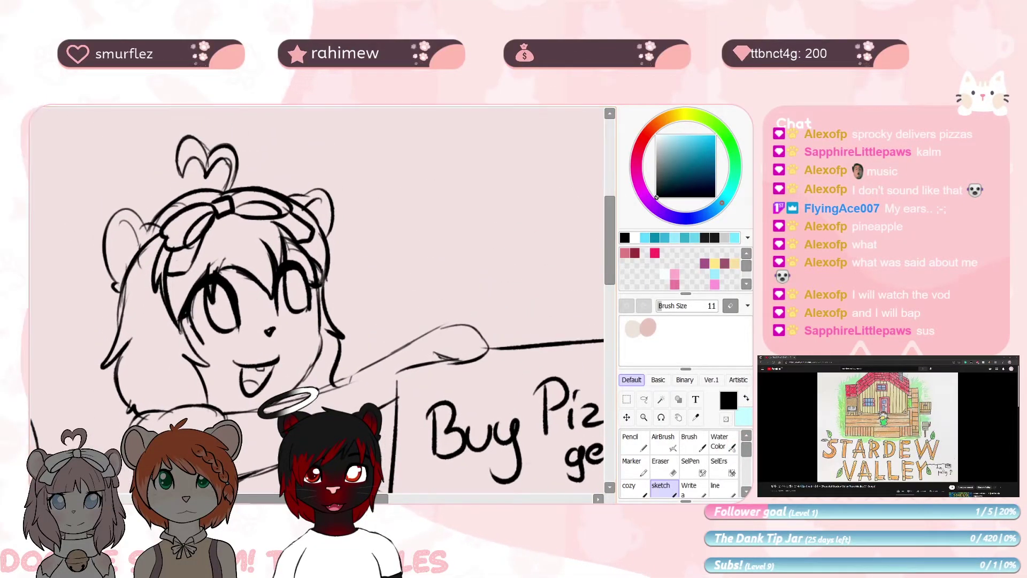
mouse_move(206, 274)
mouse_down()
mouse_move(265, 379)
mouse_move(233, 377)
mouse_move(221, 289)
mouse_up()
key(e)
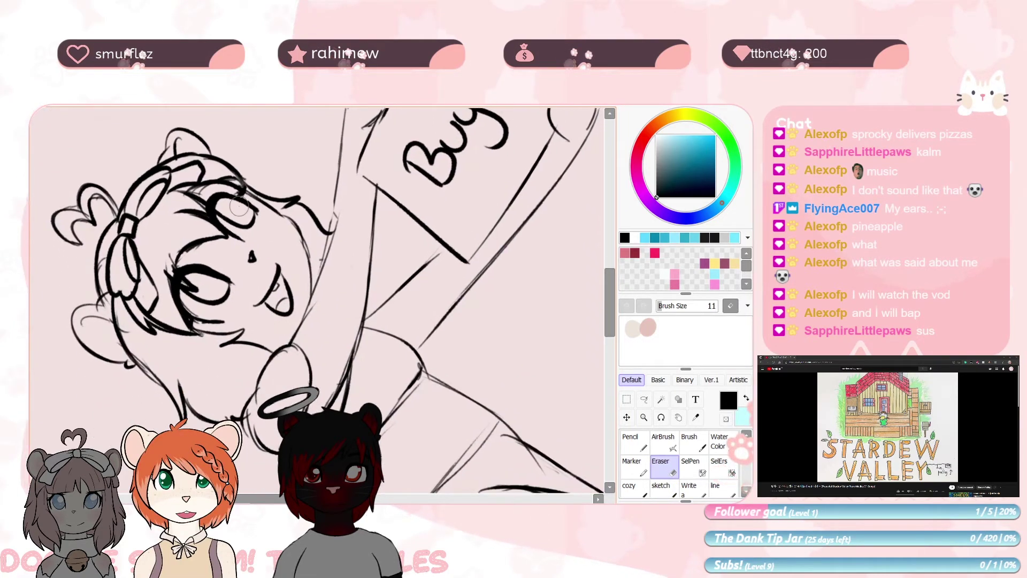
key(Home)
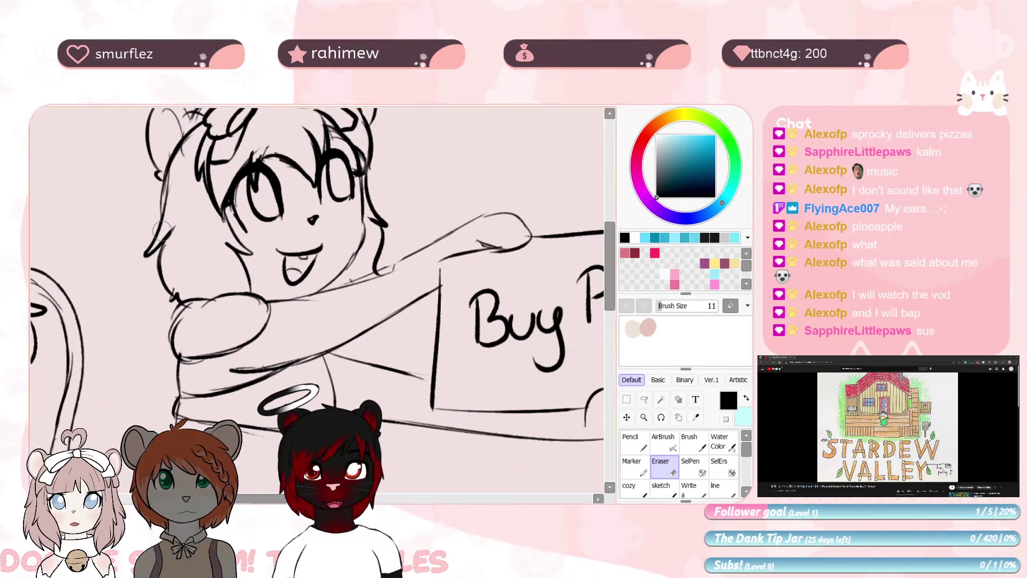
key(b)
key(e)
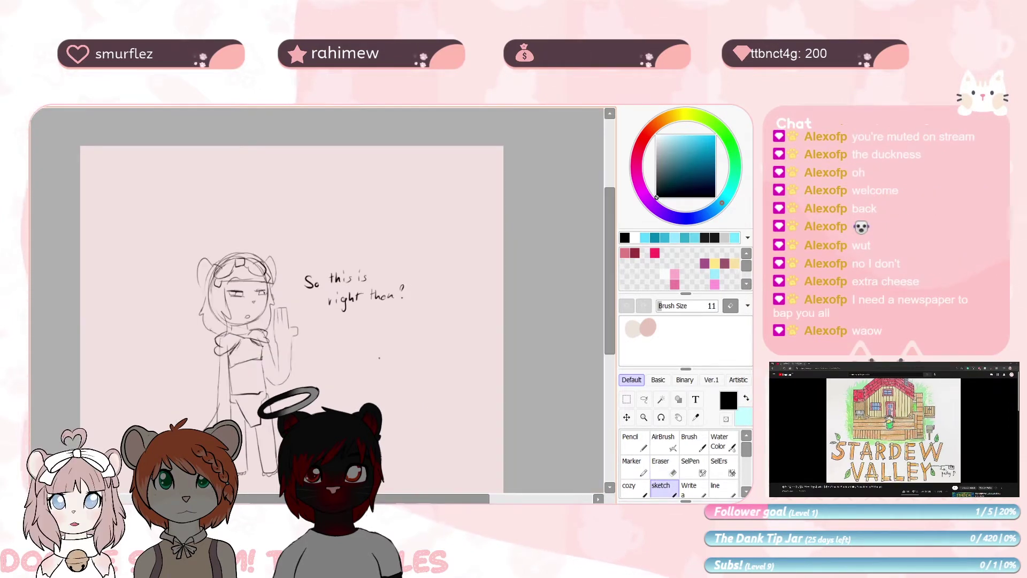
Clear the "So this is right then?" sketch to leave an empty canvas for a new drawing
key(Delete)
drag(353, 322, 364, 262)
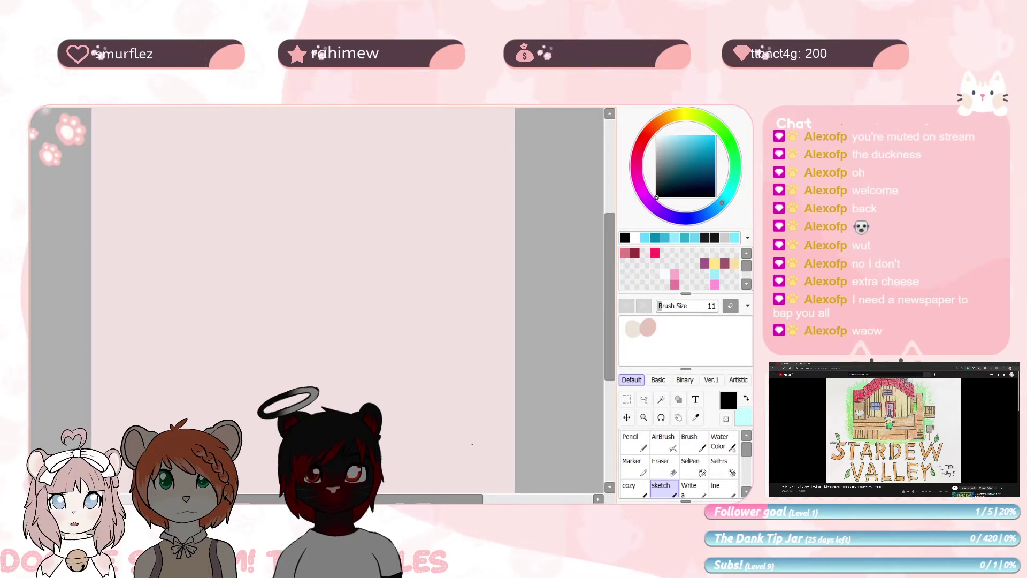
drag(292, 143, 293, 170)
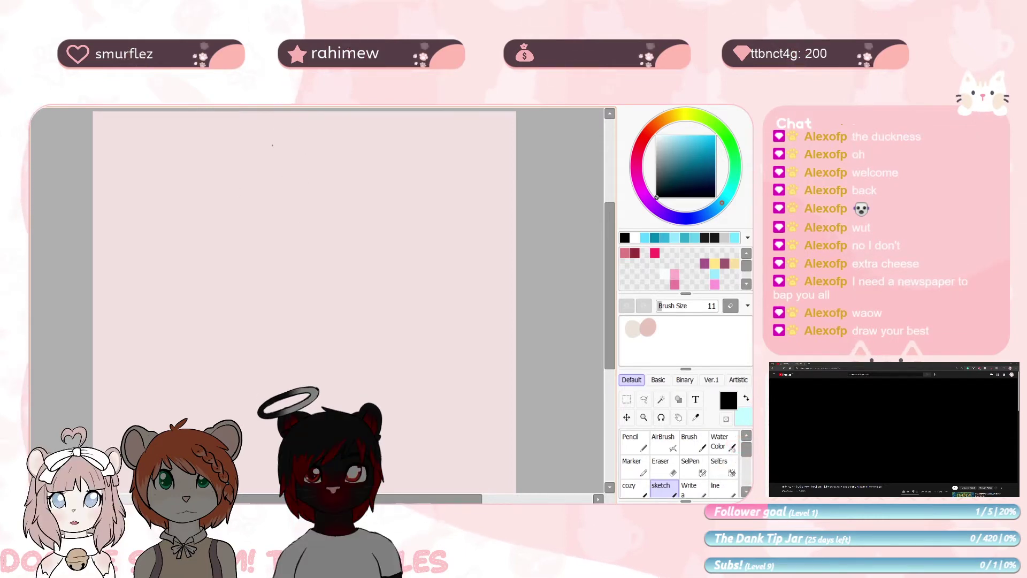
Sketch a round head above a tapering, heart-shaped torso with both arms folded across the chest
mouse_move(278, 144)
mouse_down()
mouse_move(312, 150)
mouse_move(278, 208)
mouse_up()
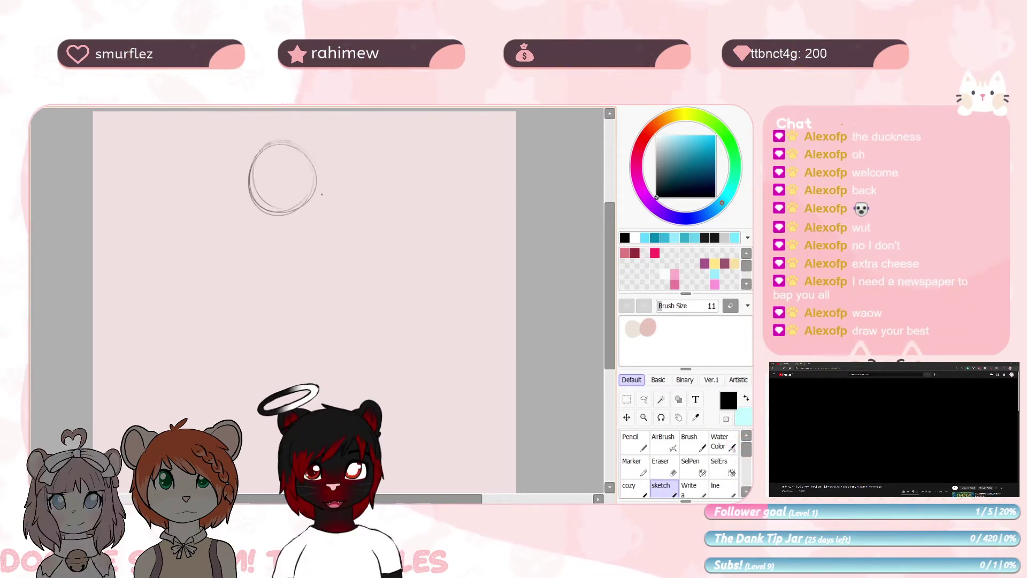
key(ctrl+z)
drag(287, 159, 321, 209)
drag(258, 241, 272, 333)
mouse_move(305, 237)
mouse_down()
mouse_move(336, 252)
mouse_move(273, 331)
mouse_up()
drag(256, 272, 286, 299)
drag(337, 262, 282, 304)
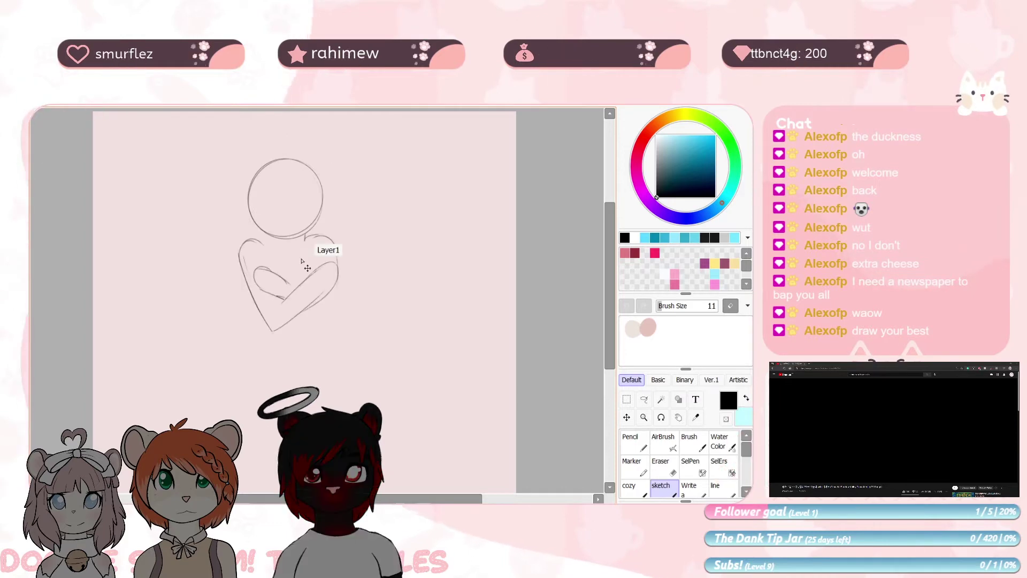
drag(294, 243, 305, 239)
drag(273, 272, 286, 298)
Sketch a small figure held in the arms with a round head, paw and legs, erasing overlapping lines
mouse_move(312, 306)
mouse_down()
mouse_move(320, 305)
mouse_move(278, 356)
mouse_move(320, 395)
mouse_up()
key(e)
key(n)
drag(357, 212, 358, 253)
key(e)
drag(279, 314, 284, 342)
key(n)
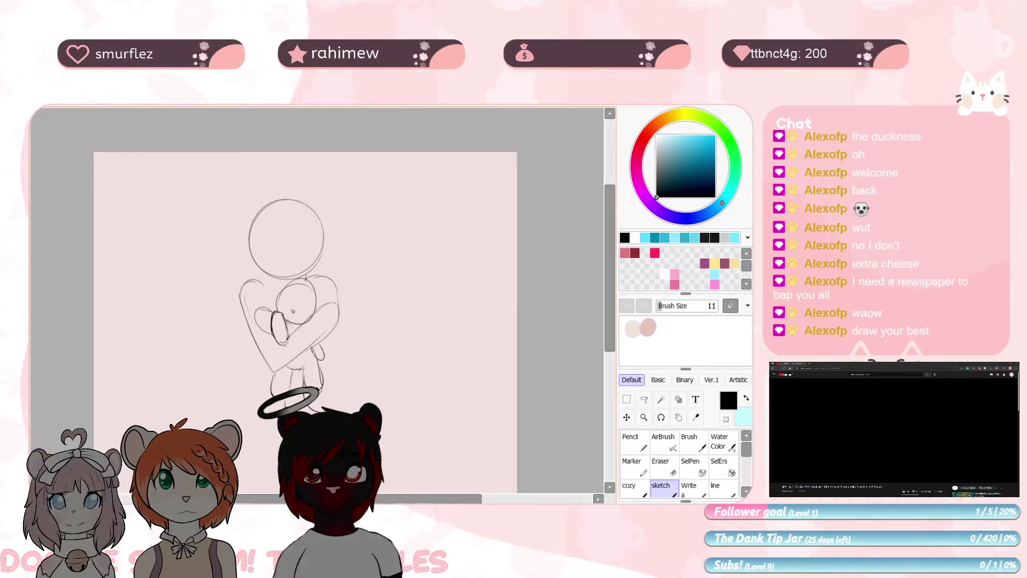
Sketch a pointed ear and the outline of a triangular hair bow on the small figure's head
scroll(293, 310, up, 6)
drag(157, 280, 224, 241)
key(Delete)
key(Delete)
key(Delete)
key(Delete)
drag(277, 294, 361, 300)
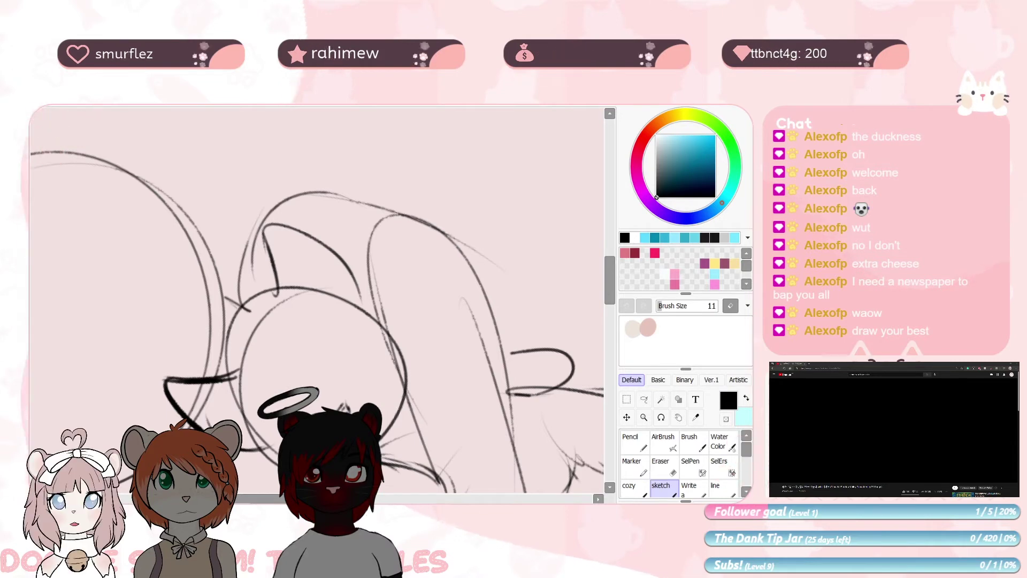
Add sweeping fringe strands and fold lines in the bow on the small figure's head
mouse_move(263, 321)
mouse_down()
mouse_move(289, 391)
mouse_move(213, 378)
mouse_up()
drag(238, 283, 411, 349)
mouse_move(179, 408)
mouse_down()
mouse_move(213, 383)
mouse_move(194, 428)
mouse_up()
drag(219, 376, 246, 445)
Draw the small figure's face with a tiny triangular nose, two solid black oval eyes and a mouth
scroll(237, 405, down, 2)
drag(262, 301, 274, 308)
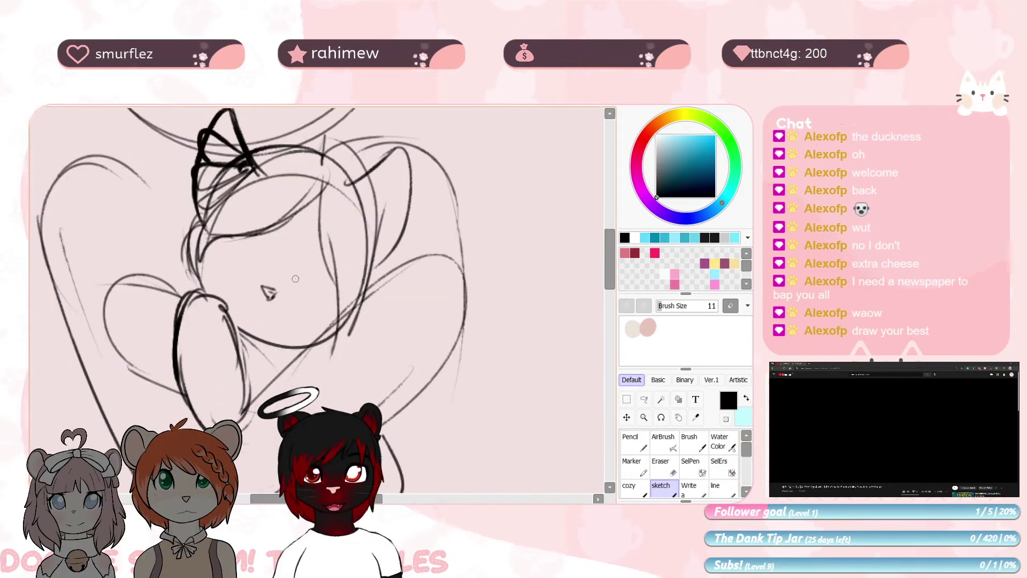
key(ctrl+z)
drag(310, 266, 308, 297)
drag(238, 334, 262, 336)
drag(266, 338, 299, 345)
Erase the construction lines running through the small figure's hair, bow and ear, and redraw the head's outline
key(e)
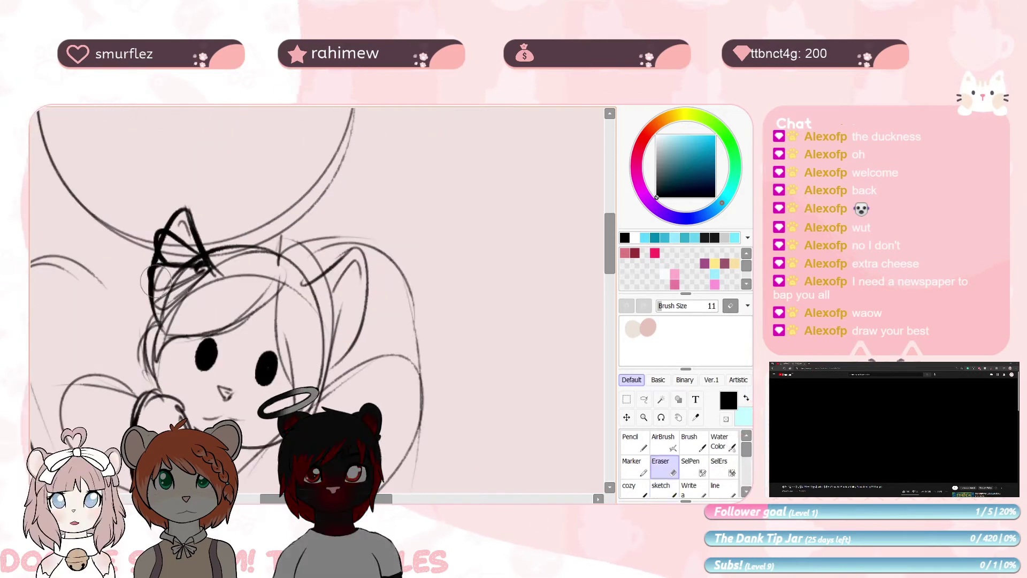
drag(201, 260, 170, 300)
drag(343, 224, 230, 299)
drag(235, 358, 219, 273)
drag(321, 236, 246, 218)
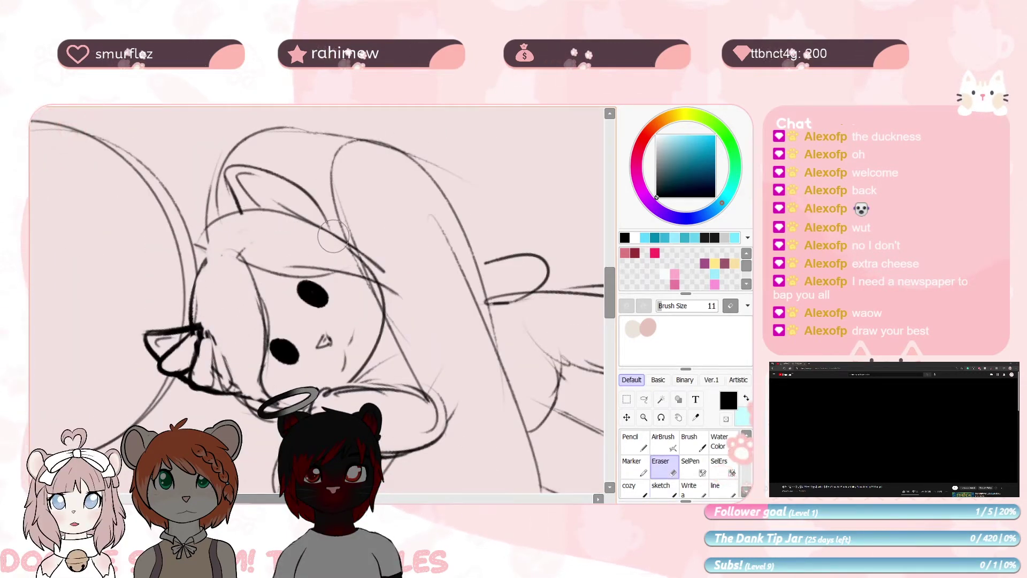
key(b)
key(Home)
key(e)
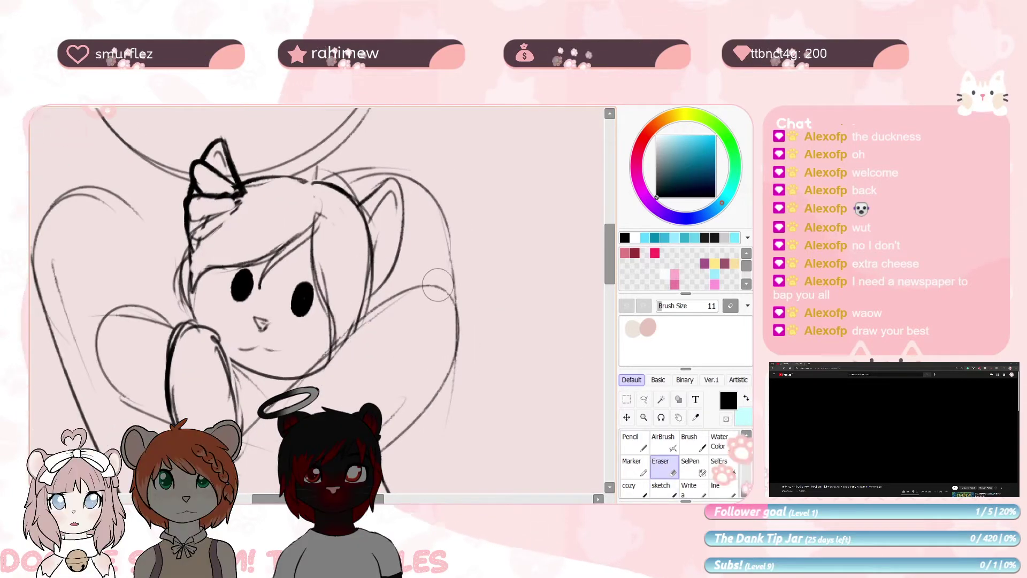
Draw a small leaf-shaped ribbon on the crown of the small figure's head
scroll(301, 118, up, 1)
key(b)
mouse_move(302, 118)
mouse_down()
mouse_move(272, 201)
mouse_move(286, 136)
mouse_up()
mouse_move(281, 225)
mouse_down()
mouse_move(284, 203)
mouse_move(324, 199)
mouse_move(252, 192)
mouse_up()
scroll(320, 350, down, 4)
drag(320, 349, 298, 280)
key(e)
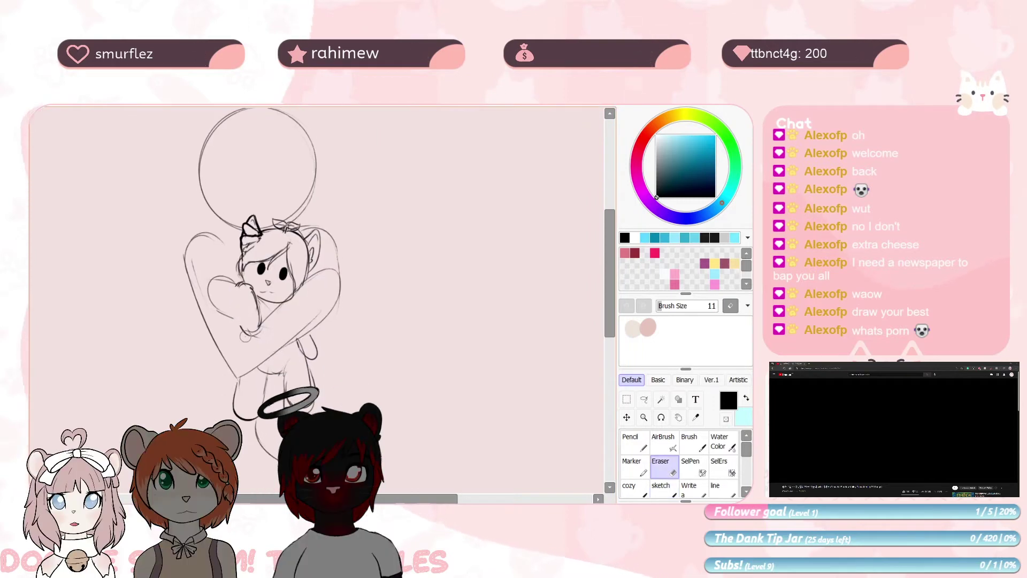
Erase the stray lines around the small figure's arm and redraw its outline
drag(246, 301, 261, 337)
key(b)
mouse_move(239, 278)
mouse_down()
mouse_move(266, 309)
mouse_move(252, 292)
mouse_move(237, 297)
mouse_up()
key(e)
key(b)
Rework the larger figure's shoulder and neck lines, erasing the overlapping construction strokes
drag(252, 240, 230, 253)
drag(209, 242, 201, 254)
key(e)
mouse_move(228, 212)
mouse_down()
mouse_move(270, 189)
mouse_move(203, 279)
mouse_up()
drag(348, 199, 334, 255)
mouse_move(372, 217)
mouse_down()
mouse_move(362, 266)
mouse_move(316, 235)
mouse_up()
key(b)
drag(218, 343, 267, 407)
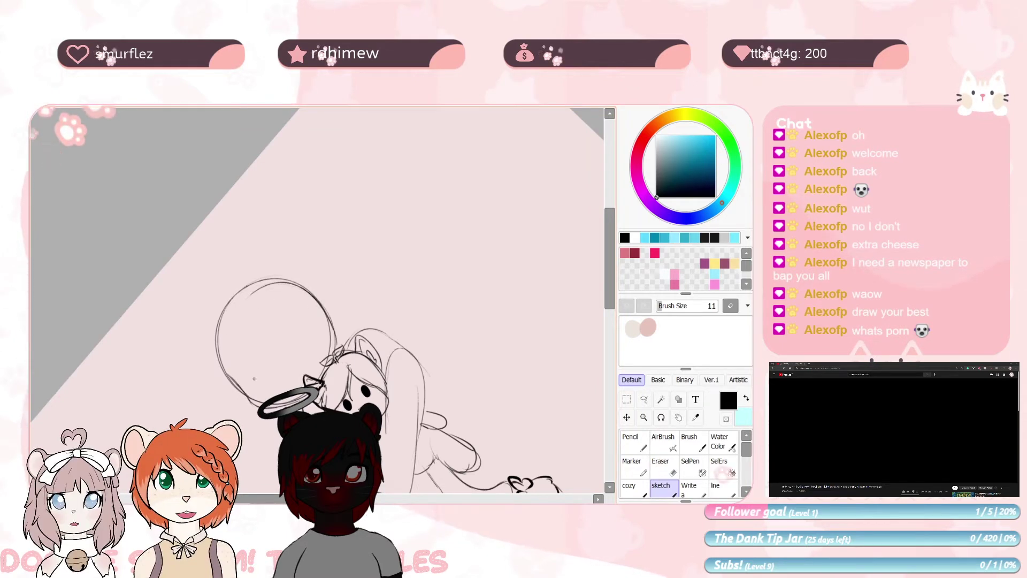
Shape the larger figure's cheek and jaw, and draw a rounded nose and curved mouth on the face
key(e)
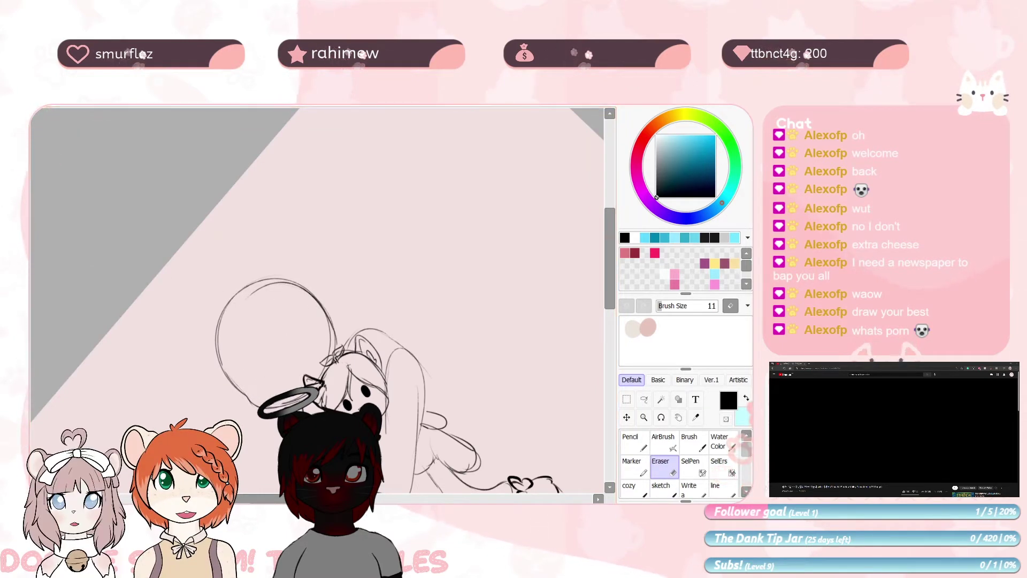
scroll(293, 371, up, 4)
drag(261, 428, 303, 252)
key(b)
drag(251, 302, 253, 303)
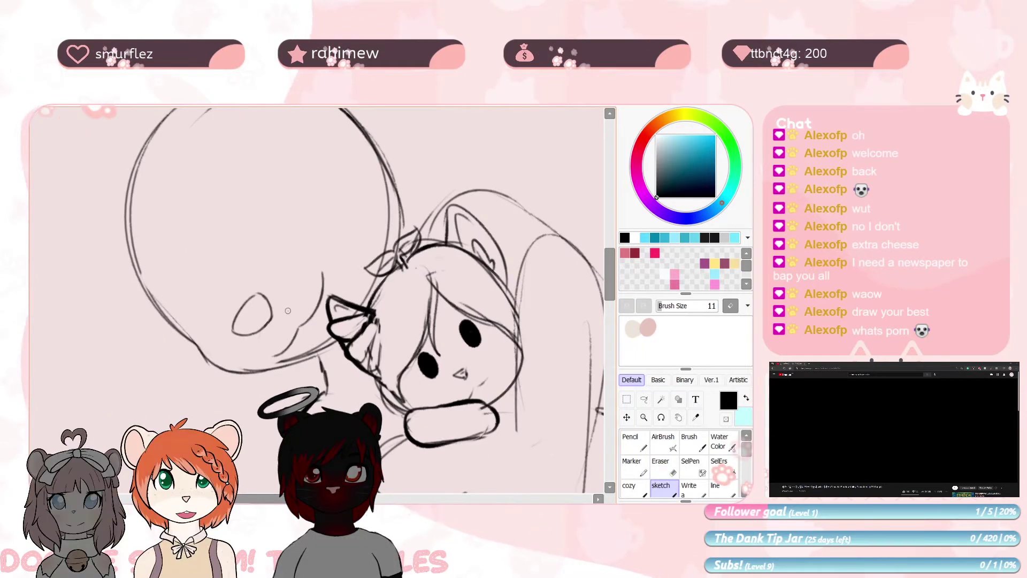
drag(324, 238, 331, 325)
key(Home)
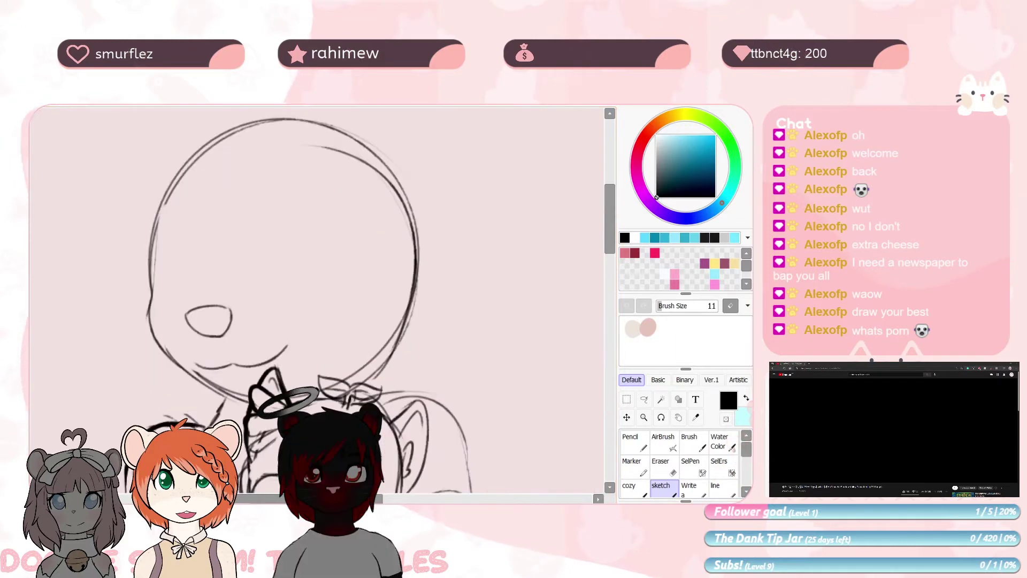
Sketch two large pointed ears and a curved headband across the top of the larger figure's head
drag(340, 194, 340, 204)
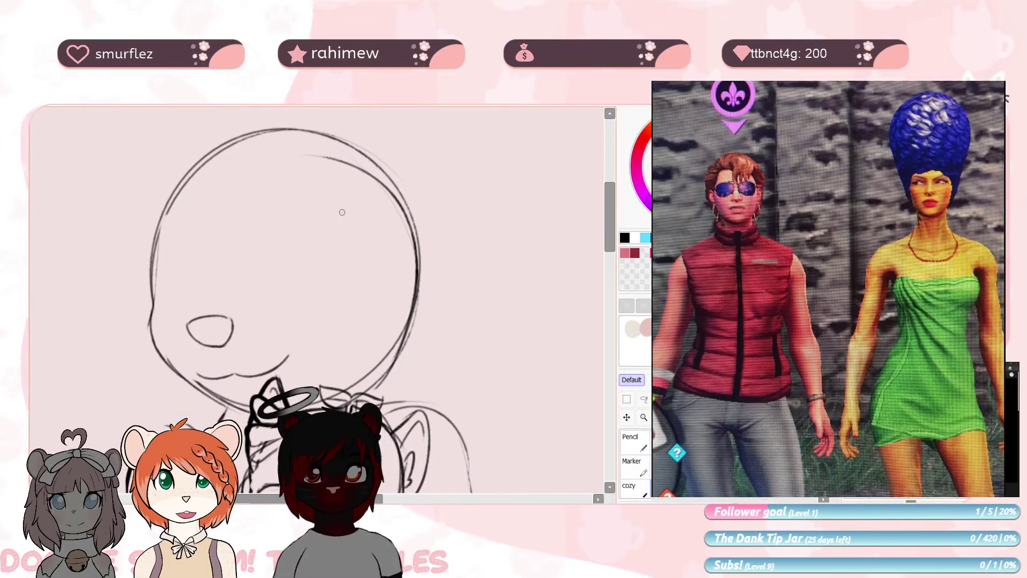
drag(404, 180, 372, 262)
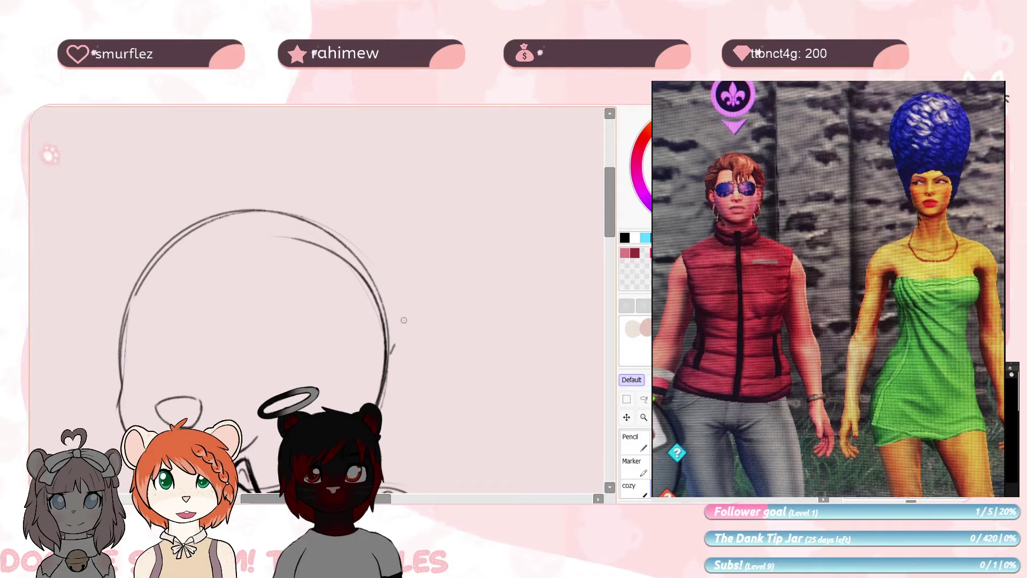
scroll(404, 320, down, 5)
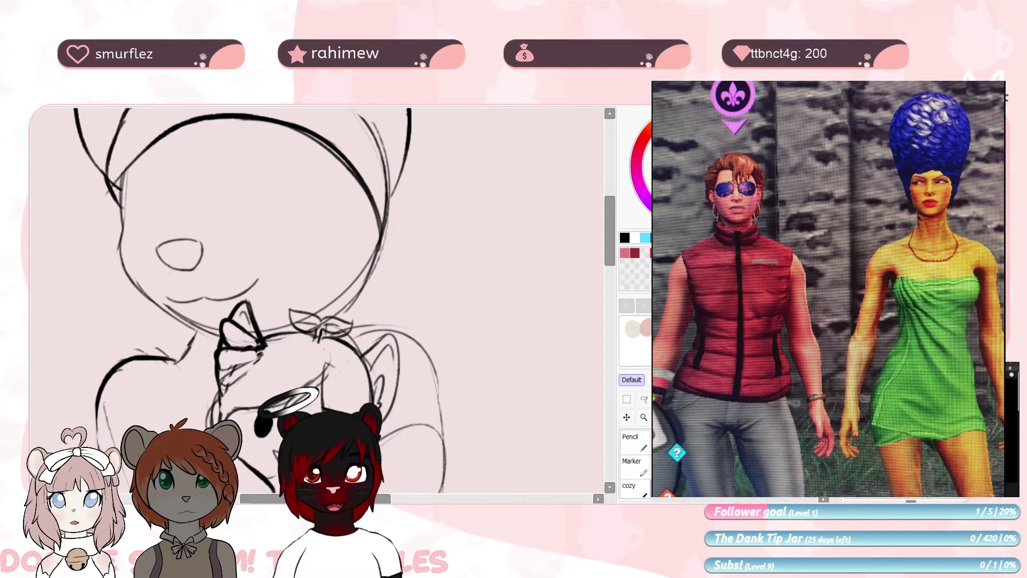
scroll(280, 321, down, 3)
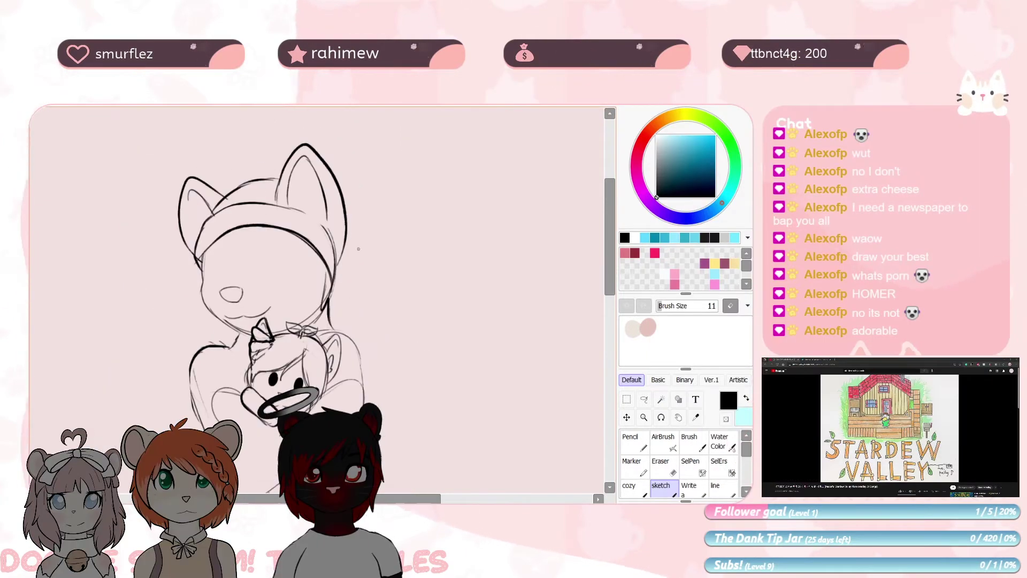
Add pointed hair tufts down both sides of the larger figure's face below the headband
drag(347, 222, 351, 277)
key(e)
key(b)
drag(325, 233, 317, 273)
drag(328, 287, 344, 302)
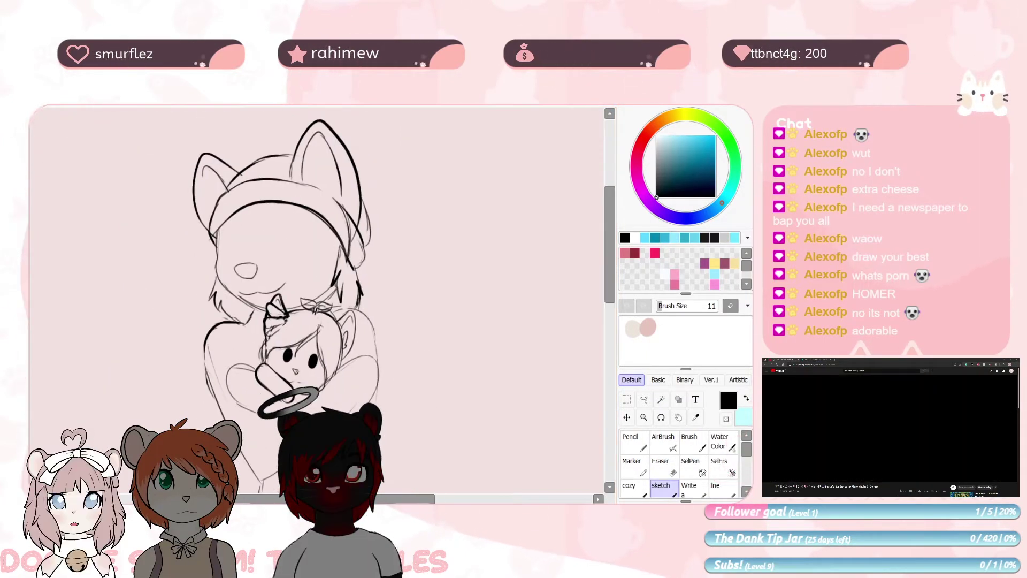
scroll(376, 289, up, 2)
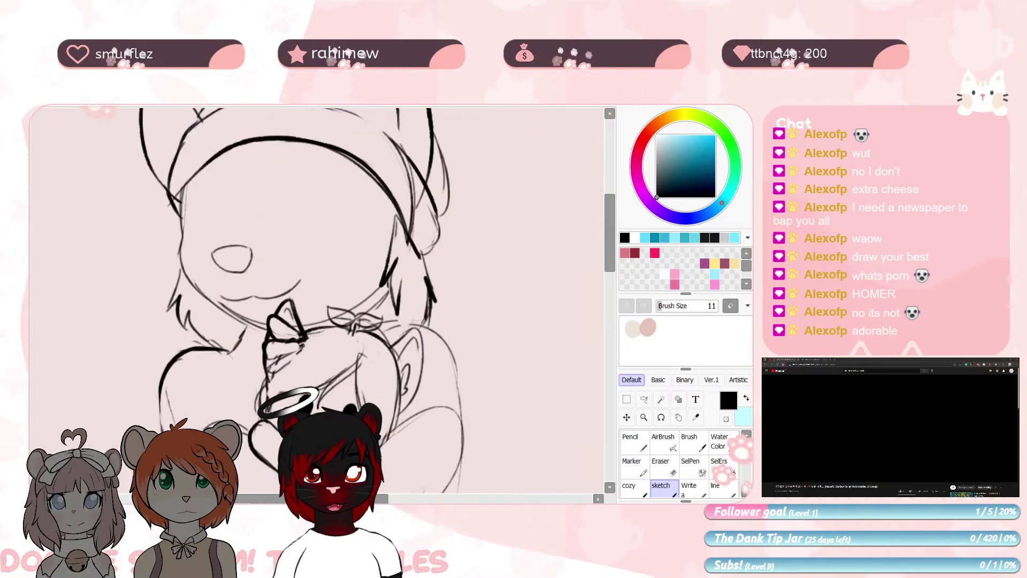
Draw pointed hair locks framing both sides of the larger figure's face below the headband
key(e)
key(b)
drag(222, 216, 217, 313)
key(e)
key(b)
key(e)
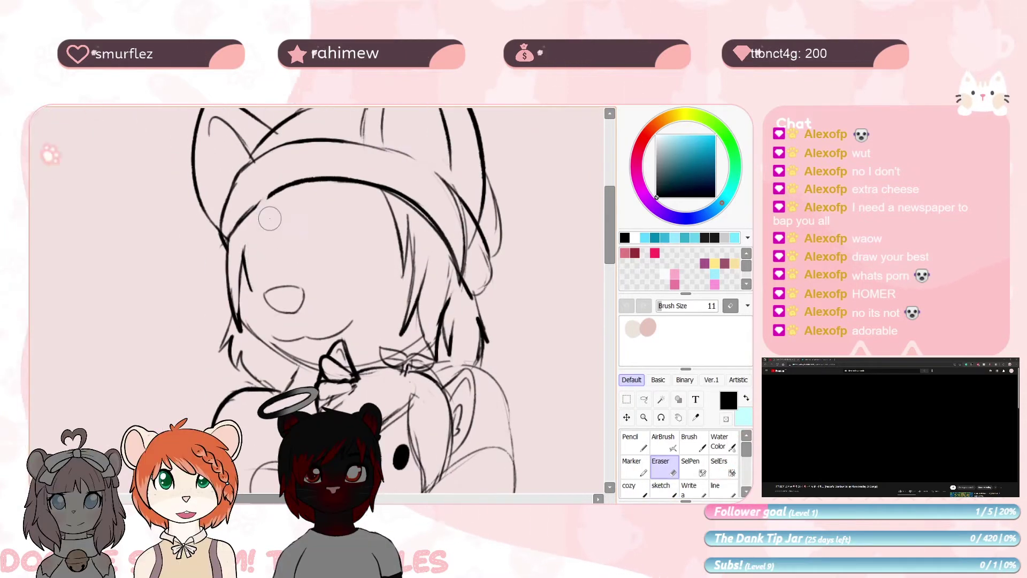
key(b)
Sketch the outlines of the larger figure's two tall rounded eyes above the nose
mouse_move(269, 267)
mouse_down()
mouse_move(271, 224)
mouse_move(373, 253)
mouse_move(308, 353)
mouse_up()
mouse_move(272, 321)
mouse_down()
mouse_move(268, 280)
mouse_move(327, 332)
mouse_up()
drag(294, 338, 332, 332)
drag(321, 321, 374, 314)
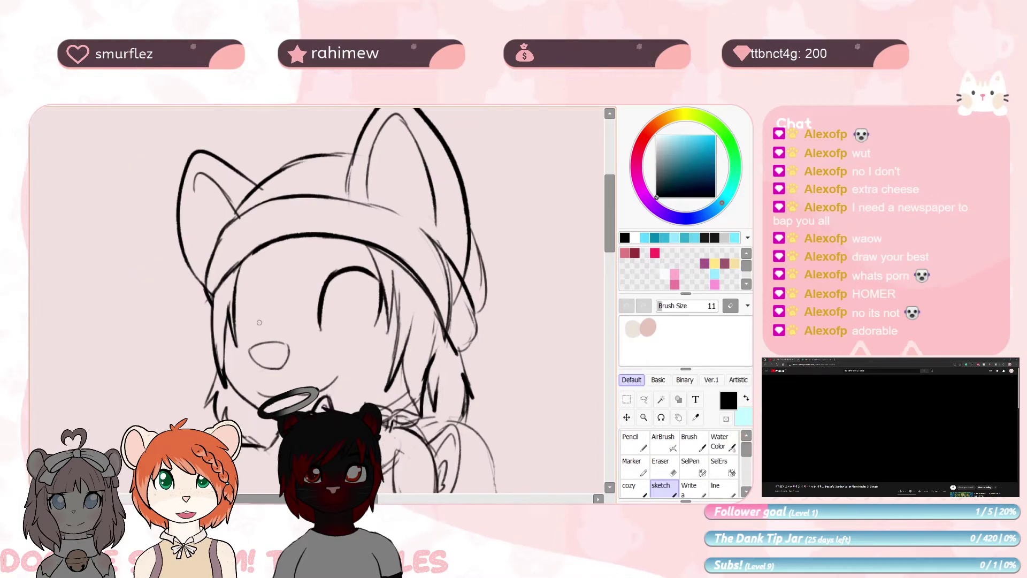
drag(234, 342, 252, 336)
mouse_move(325, 327)
mouse_down()
mouse_move(375, 324)
mouse_move(347, 332)
mouse_move(347, 195)
mouse_up()
key(e)
key(b)
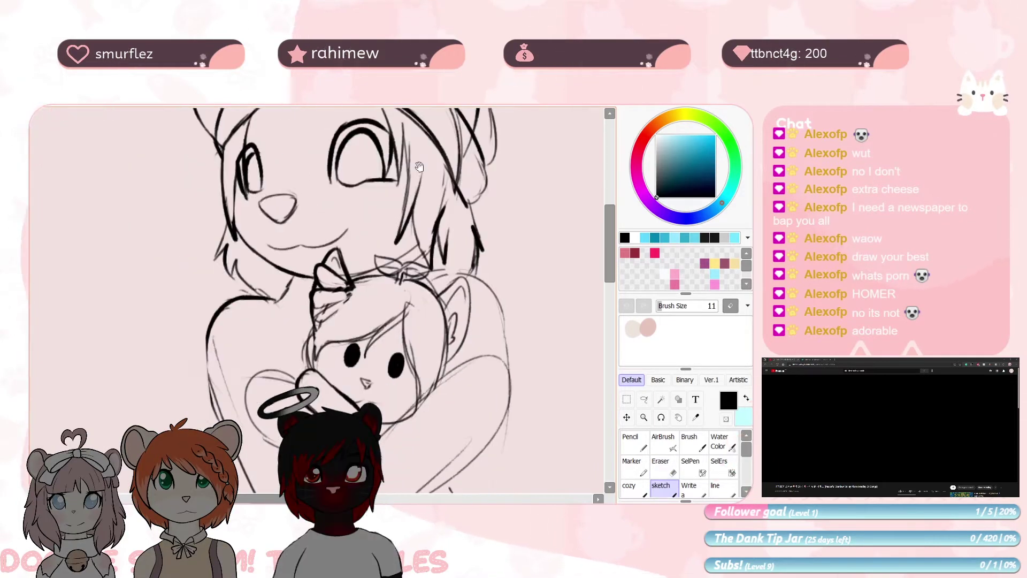
Outline the larger figure's arm from shoulder to elbow and the plushie's small rounded arm resting over it
drag(300, 401, 300, 287)
key(e)
key(b)
drag(348, 262, 295, 244)
drag(426, 239, 443, 185)
drag(187, 230, 278, 369)
key(e)
drag(206, 252, 273, 375)
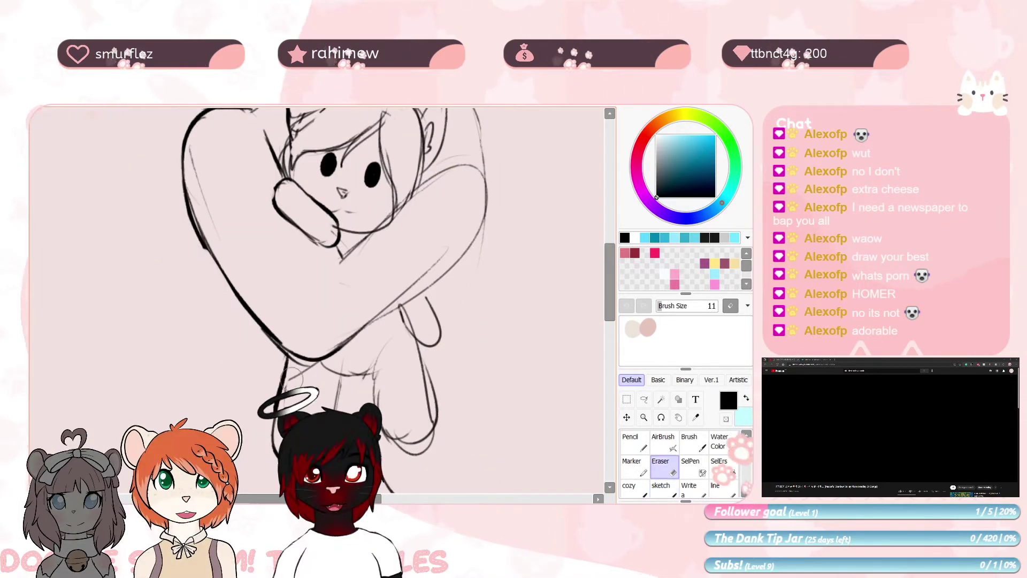
Draw the larger figure's other forearm crossing beneath the plushie, erasing the overlapping rough lines
drag(321, 257, 305, 297)
key(b)
drag(321, 343, 334, 259)
drag(280, 348, 443, 233)
key(e)
mouse_move(470, 193)
mouse_down()
mouse_move(483, 167)
mouse_move(399, 298)
mouse_up()
key(b)
drag(343, 286, 366, 294)
Draw the long fingers of the hand beside the plushie's head and a wrist line across the forearm
drag(437, 272, 321, 408)
key(e)
mouse_move(321, 407)
mouse_down()
mouse_move(205, 309)
mouse_move(230, 353)
mouse_move(269, 315)
mouse_up()
key(b)
drag(268, 252, 280, 318)
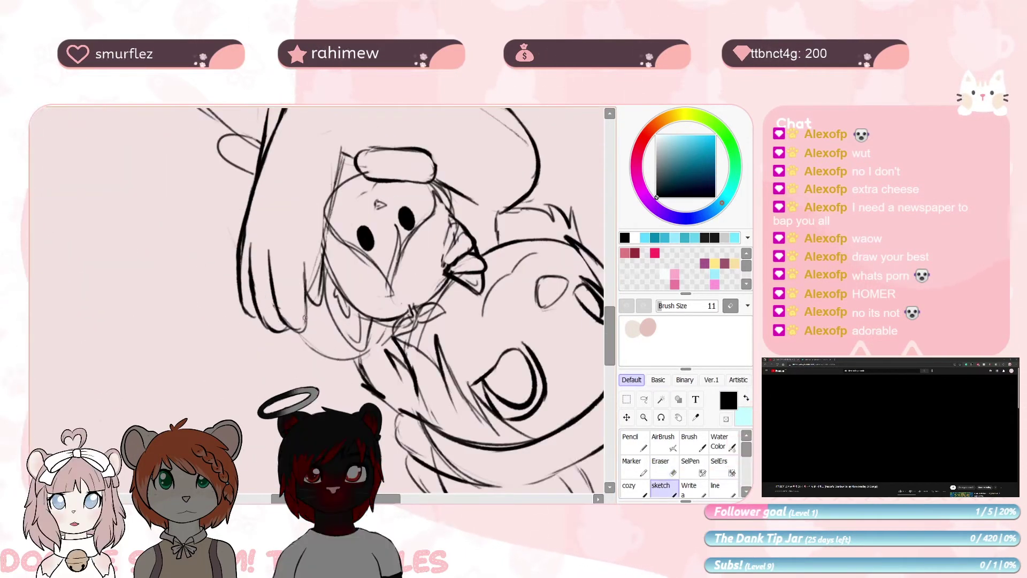
drag(302, 256, 306, 313)
drag(315, 251, 309, 317)
drag(242, 297, 317, 299)
key(e)
key(b)
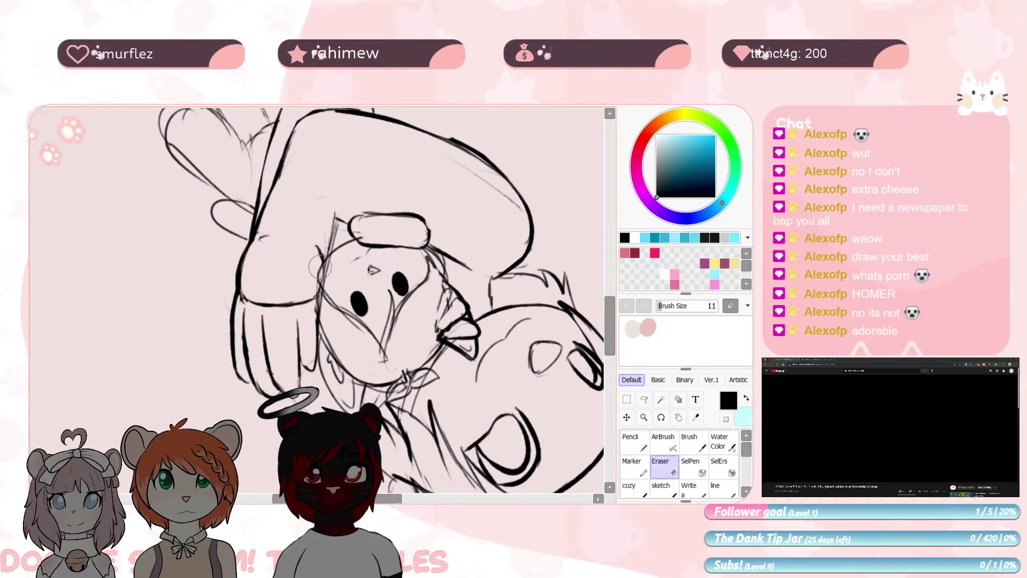
Draw a small circle on the forearm near the wrist, undoing the misplaced attempts
drag(264, 262, 252, 255)
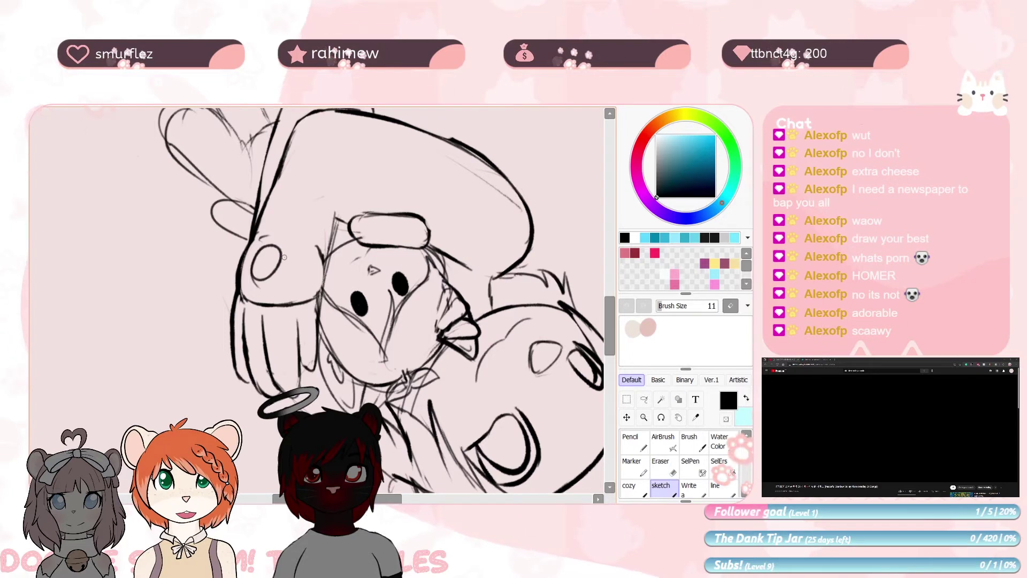
key(ctrl+z)
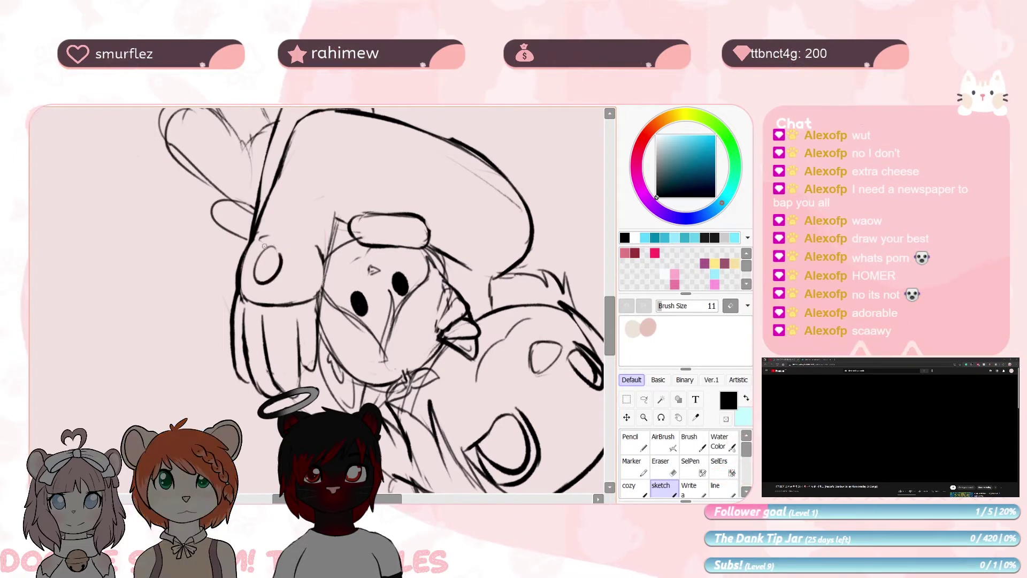
key(ctrl+z)
drag(275, 247, 307, 278)
key(e)
key(Home)
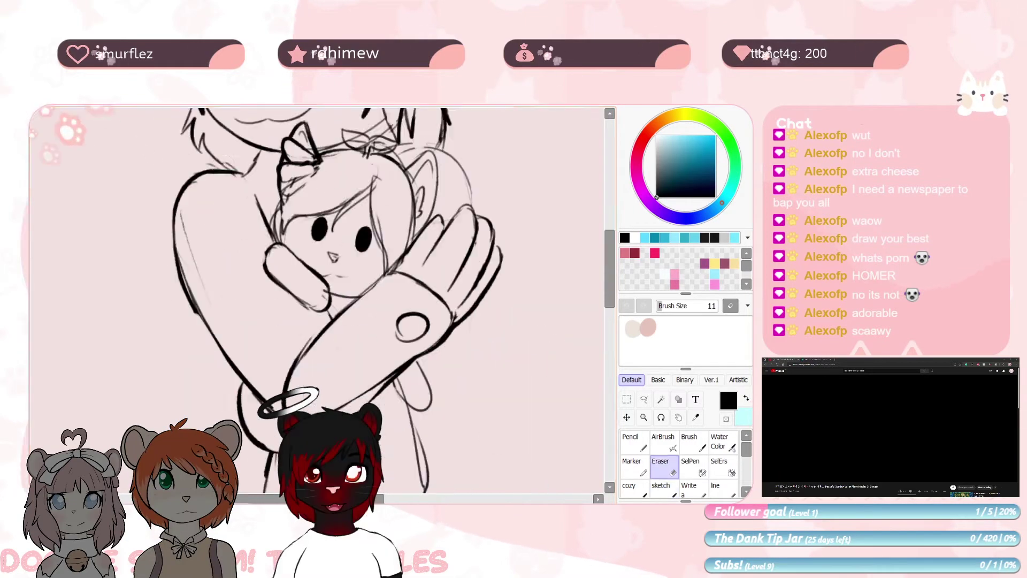
Add a large circle to the other upper arm and sketch that arm's hand emerging beyond the elbow
drag(361, 464, 371, 262)
key(b)
key(Delete)
key(Delete)
key(Delete)
key(Delete)
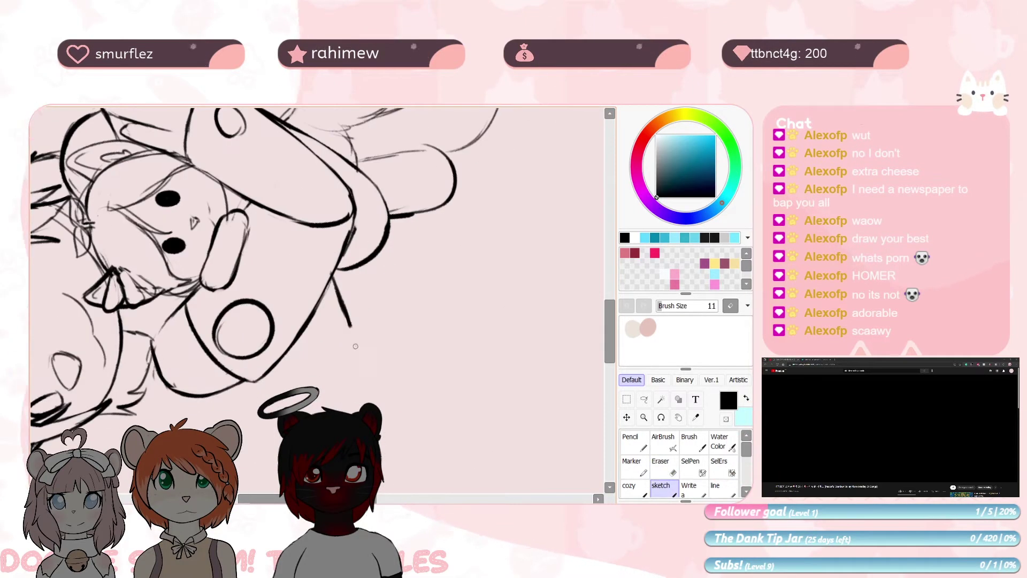
drag(355, 349, 396, 244)
Outline the plushie's two hanging legs beneath the crossed arms, erasing leftover sketch lines
key(Home)
drag(308, 253, 292, 332)
drag(340, 255, 388, 319)
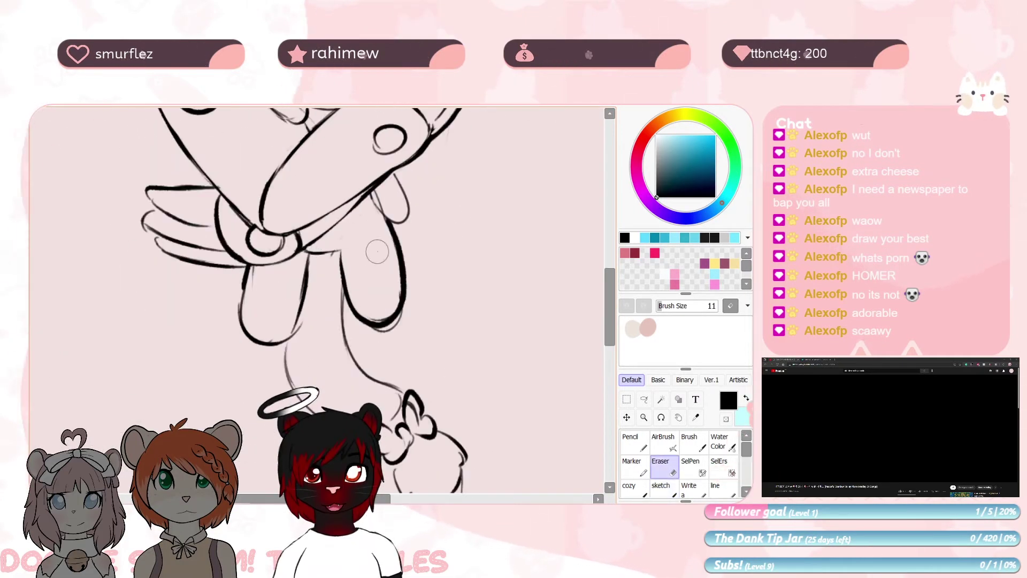
key(e)
scroll(388, 258, up, 2)
key(b)
mouse_move(388, 259)
mouse_down()
mouse_move(422, 365)
mouse_move(364, 265)
mouse_up()
Fill the larger figure's bigger eye with concentric hypnotic rings
scroll(226, 170, up, 3)
mouse_move(225, 169)
mouse_down()
mouse_move(253, 174)
mouse_move(245, 202)
mouse_up()
key(b)
scroll(252, 230, down, 4)
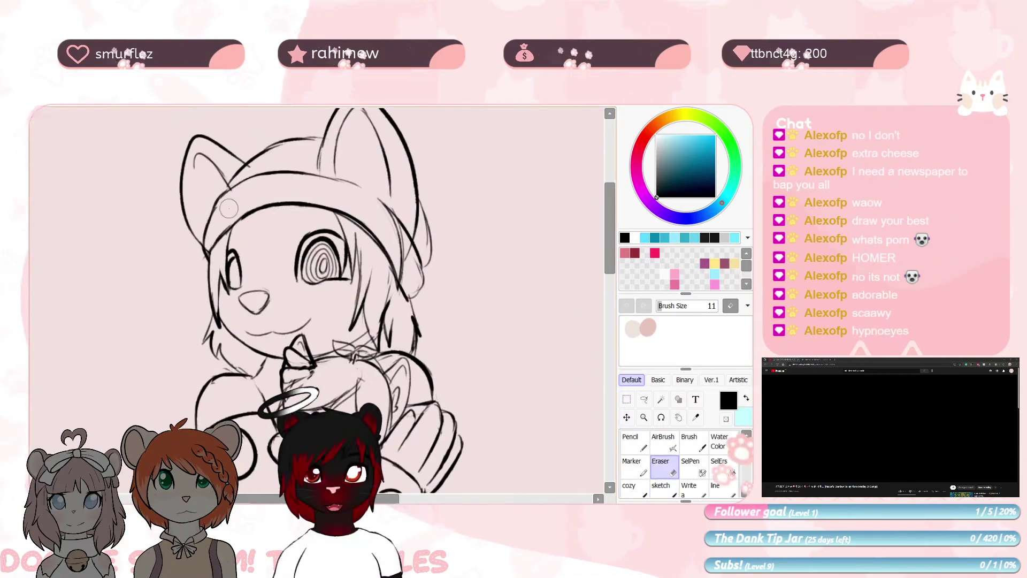
key(b)
Add short thick eyebrows above both of the larger figure's eyes
drag(337, 223, 262, 279)
key(e)
key(Home)
key(b)
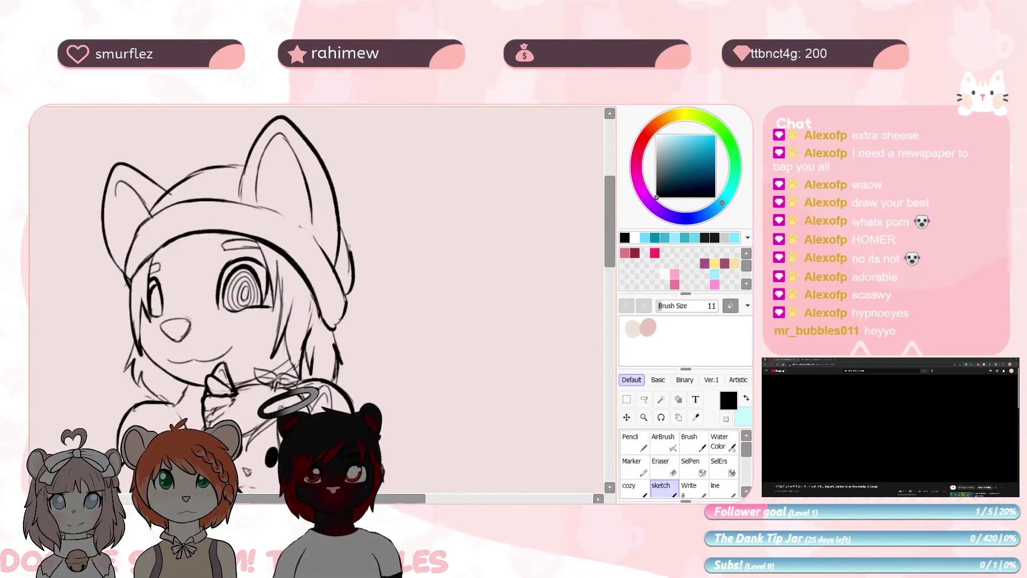
Draw inner fur lines and small details inside both of the larger figure's ears
key(Delete)
key(Home)
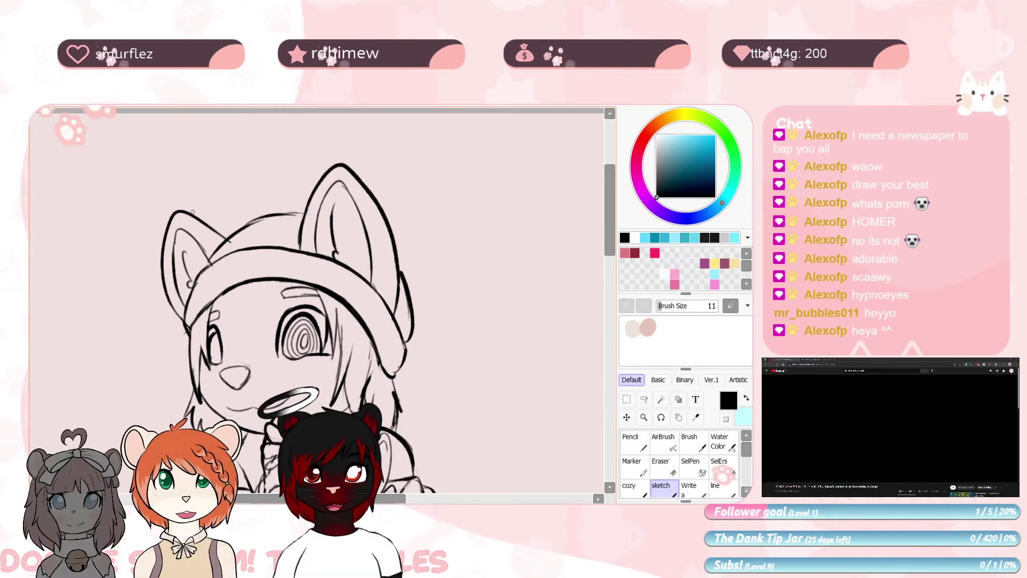
drag(236, 378, 213, 145)
key(Delete)
key(Home)
key(e)
key(b)
drag(262, 263, 199, 347)
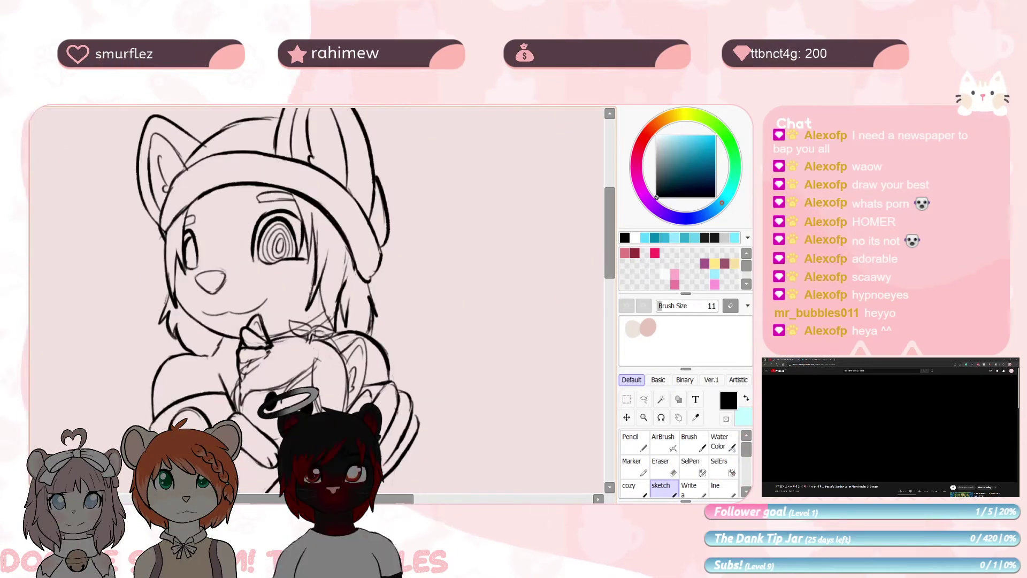
Erase the rough lines around the plushie's head and redraw its hair outline and striped bow
key(e)
drag(327, 238, 321, 209)
key(End)
key(End)
key(End)
key(End)
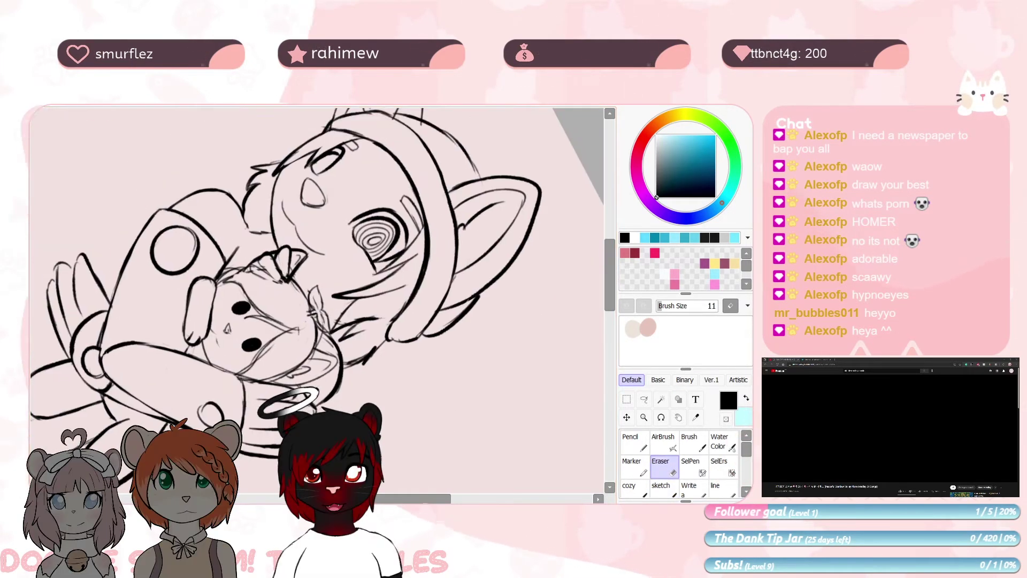
key(Home)
key(b)
drag(272, 277, 260, 304)
key(e)
key(b)
scroll(316, 299, down, 2)
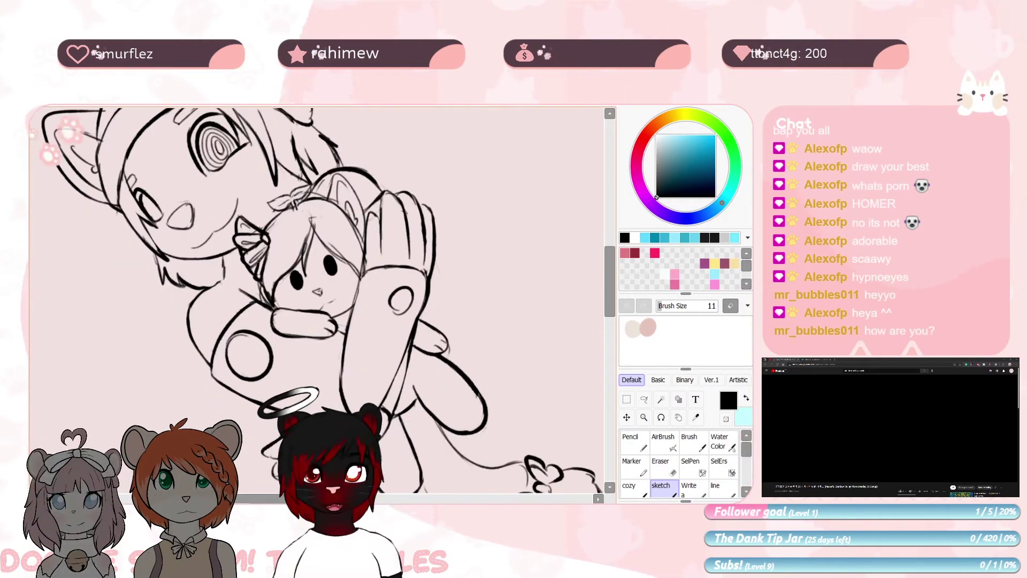
Refine the plushie's ear and body outlines, erasing the remaining rough strokes around them
key(e)
mouse_move(316, 267)
mouse_down()
mouse_move(316, 324)
mouse_move(340, 225)
mouse_up()
key(b)
key(End)
key(End)
key(End)
drag(399, 242, 296, 331)
mouse_move(342, 348)
mouse_down()
mouse_move(345, 258)
mouse_move(345, 289)
mouse_move(331, 268)
mouse_up()
scroll(315, 315, down, 2)
key(e)
key(b)
Draw the sides of the larger figure's torso and the shirt hem behind the plushie's legs
drag(271, 262, 270, 276)
drag(263, 304, 261, 319)
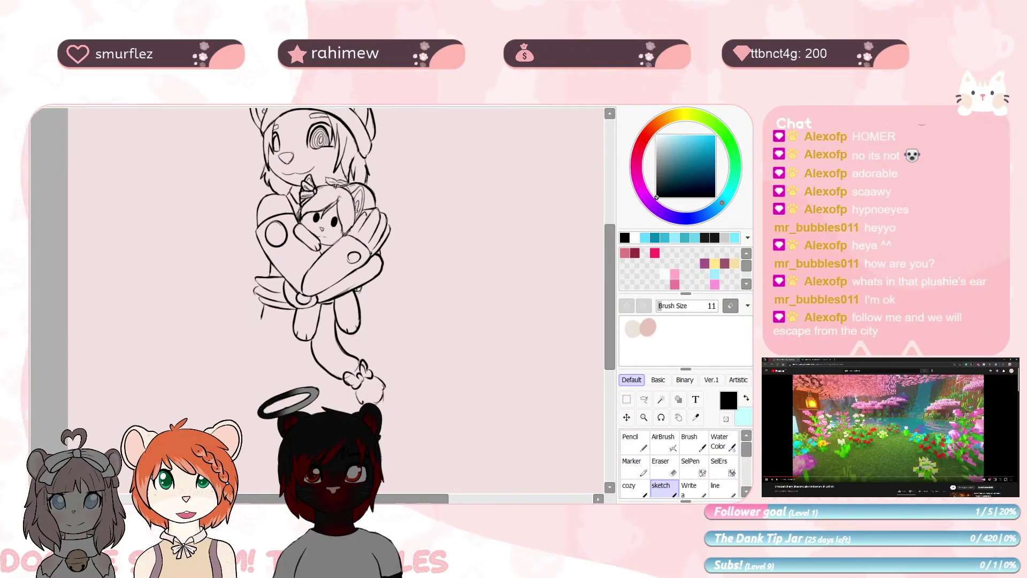
drag(321, 278, 322, 237)
key(End)
key(End)
key(End)
key(End)
key(End)
key(End)
scroll(320, 215, up, 4)
key(e)
key(b)
scroll(319, 215, down, 4)
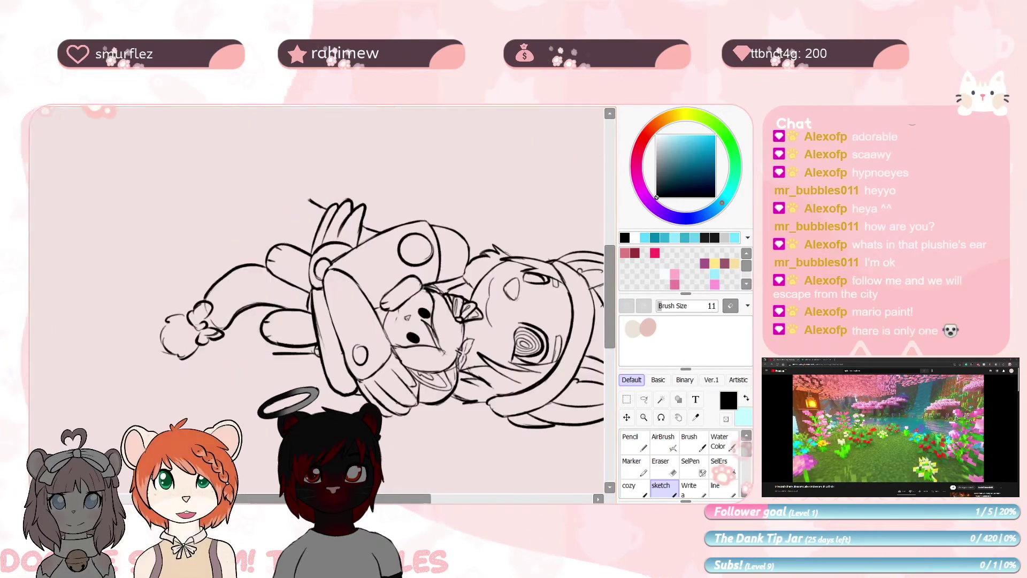
key(Home)
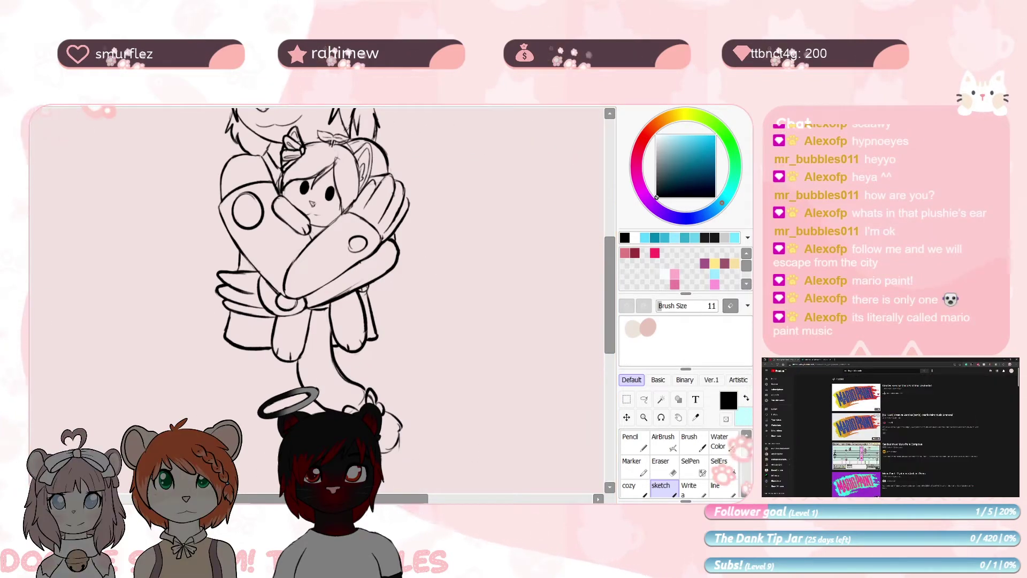
Switch to YouTube, open a Mario Paint video from the search results, and close its tab
click(857, 397)
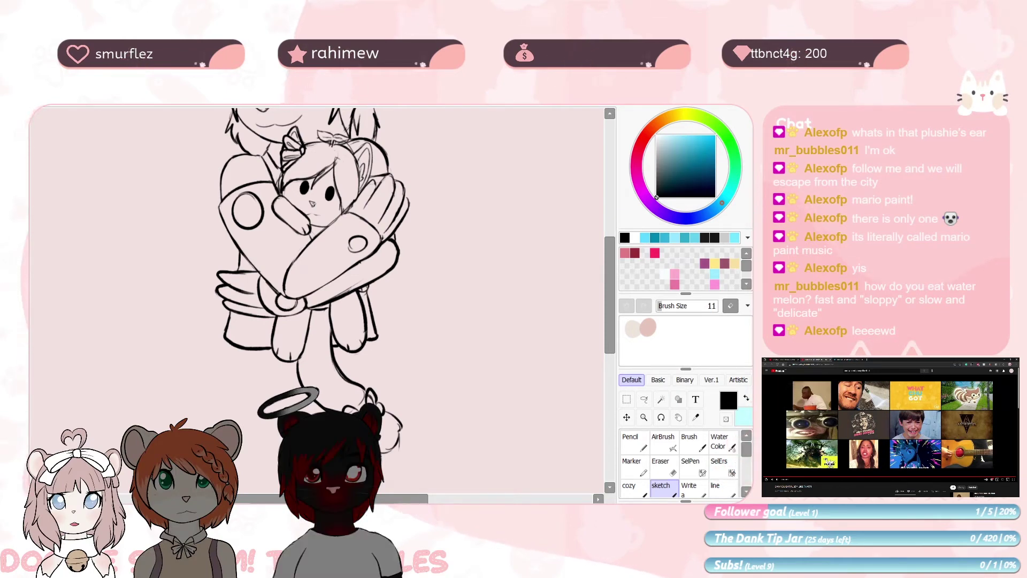
key(ctrl+w)
drag(321, 241, 288, 366)
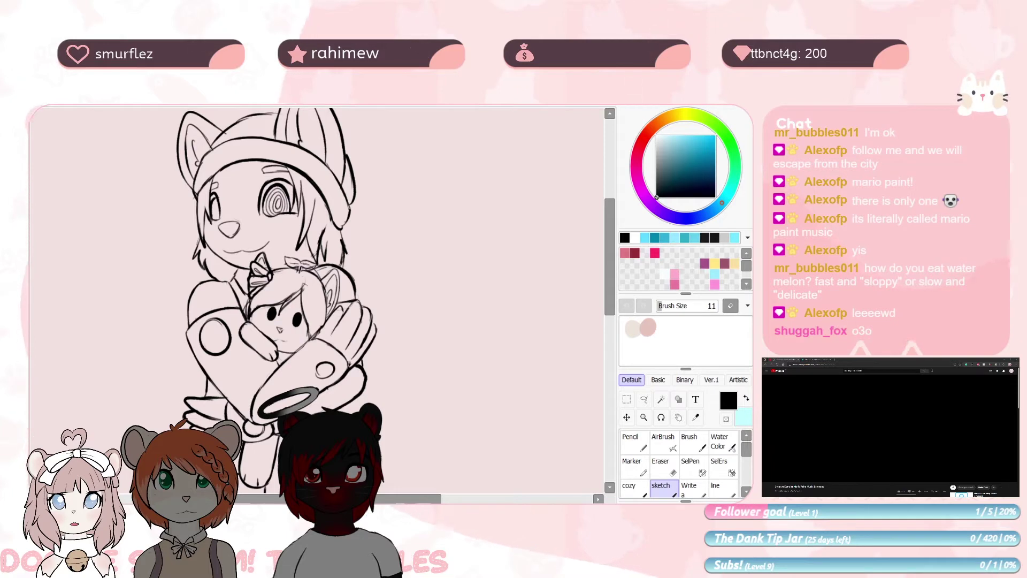
mouse_move(255, 487)
mouse_down()
mouse_move(300, 283)
mouse_move(259, 390)
mouse_up()
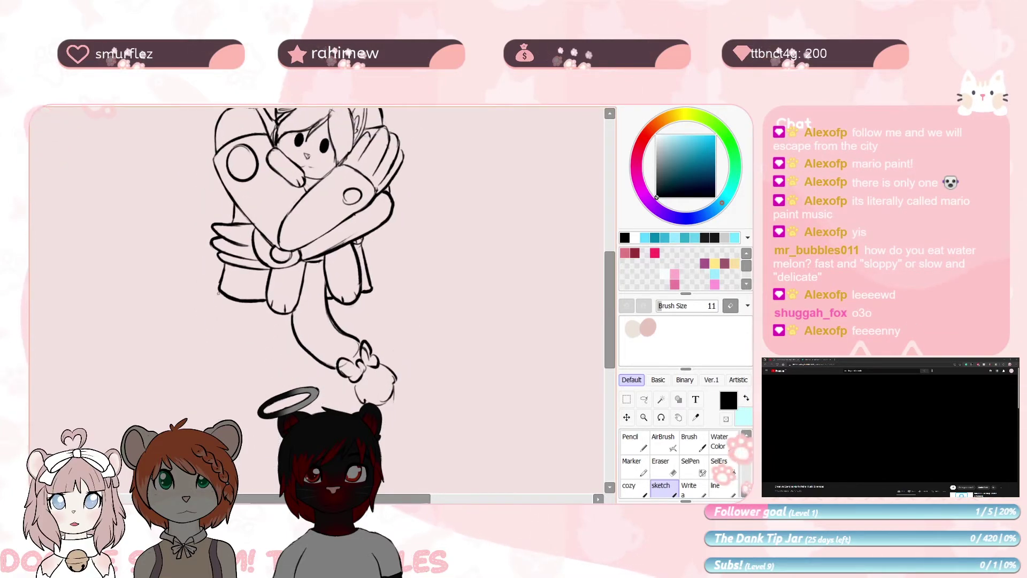
drag(218, 293, 206, 336)
drag(206, 335, 215, 262)
drag(230, 223, 191, 409)
drag(380, 219, 431, 410)
drag(288, 263, 280, 395)
key(e)
drag(230, 229, 191, 409)
mouse_move(430, 410)
mouse_down()
mouse_move(383, 223)
mouse_move(354, 337)
mouse_up()
drag(380, 150, 391, 230)
Select a rectangular area around the hugging character and crop the canvas to it
scroll(391, 230, down, 2)
key(m)
scroll(428, 171, up, 1)
drag(430, 161, 422, 270)
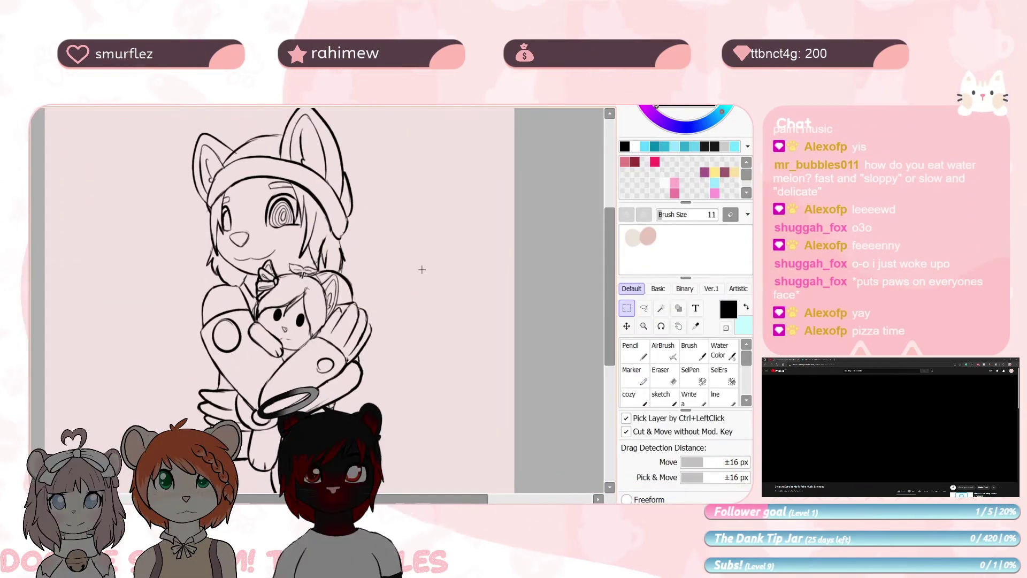
Redraw the rounded tuft at the tip of the tail with a cleaner closed outline
key(e)
scroll(342, 321, up, 3)
key(b)
key(End)
key(End)
key(End)
key(End)
key(Home)
key(e)
scroll(288, 258, down, 2)
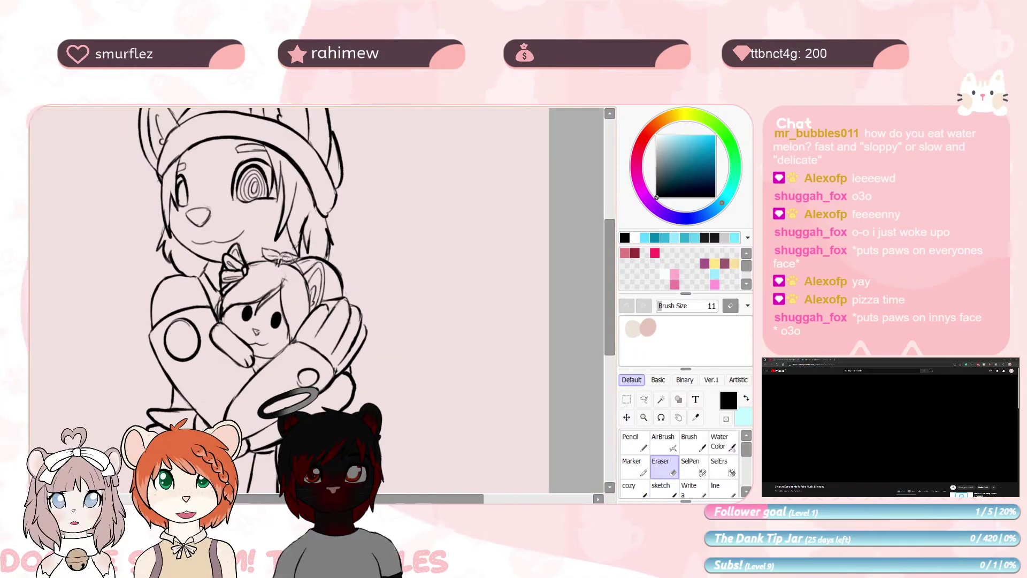
Erase the stray marks around the hat, ears, tail and plushie's head
drag(287, 258, 317, 350)
scroll(299, 299, up, 3)
drag(142, 235, 177, 425)
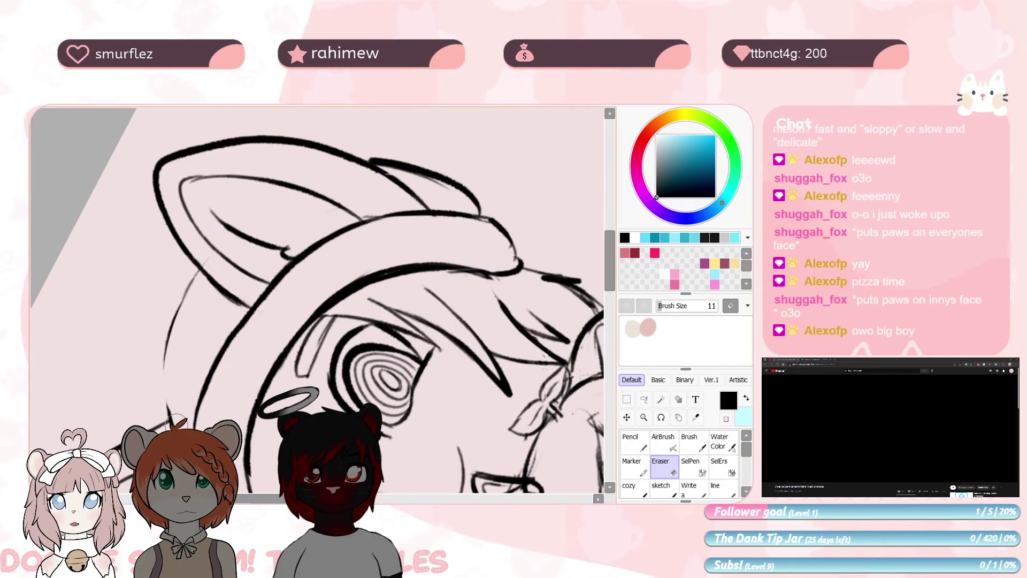
key(Home)
scroll(468, 236, down, 4)
drag(362, 437, 297, 305)
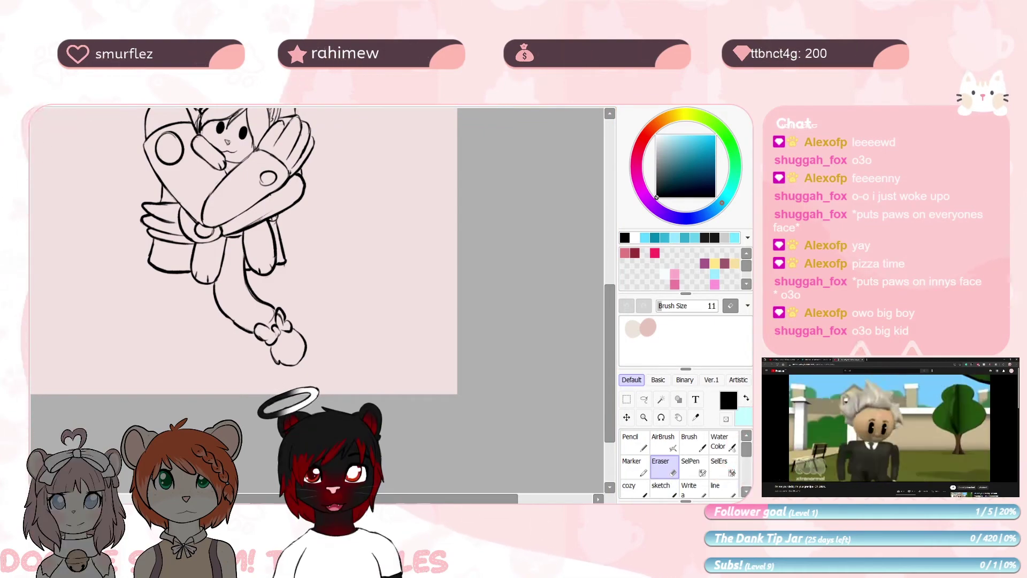
scroll(312, 259, up, 4)
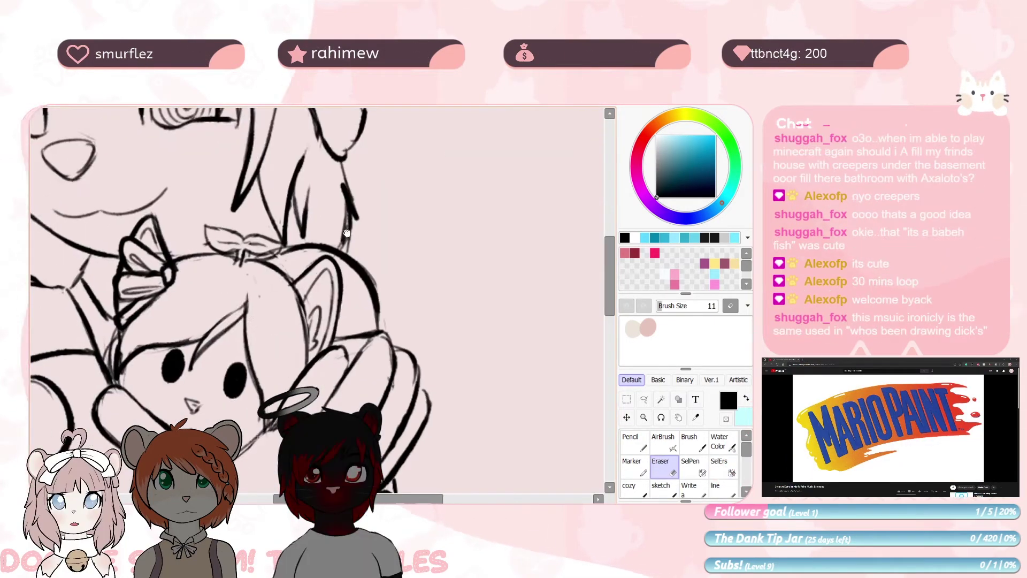
drag(220, 288, 262, 268)
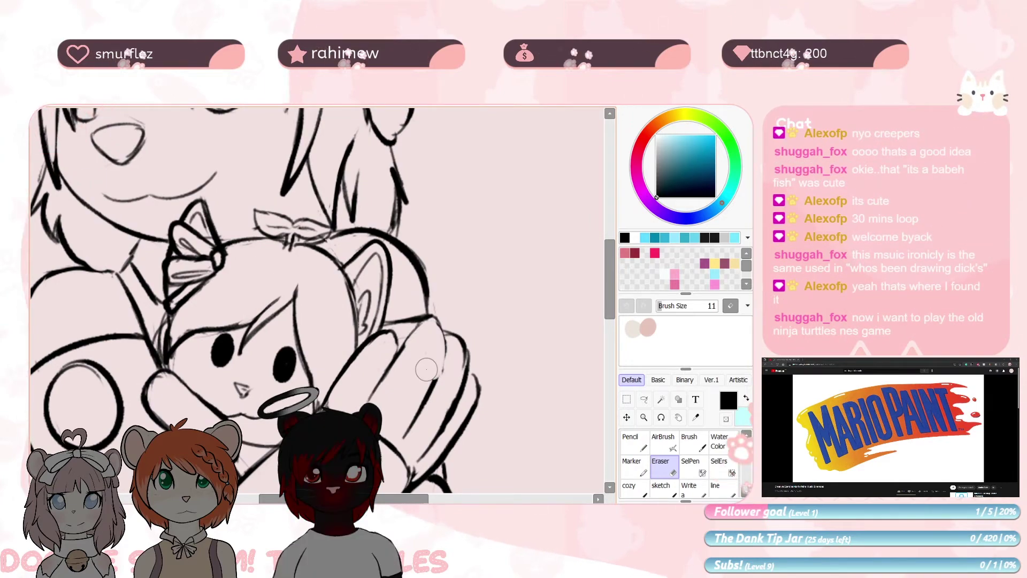
scroll(427, 369, down, 4)
Select the area outside the character, invert the selection, fill the character with white, and deselect
click(123, 244)
key(ctrl+i)
key(ctrl+d)
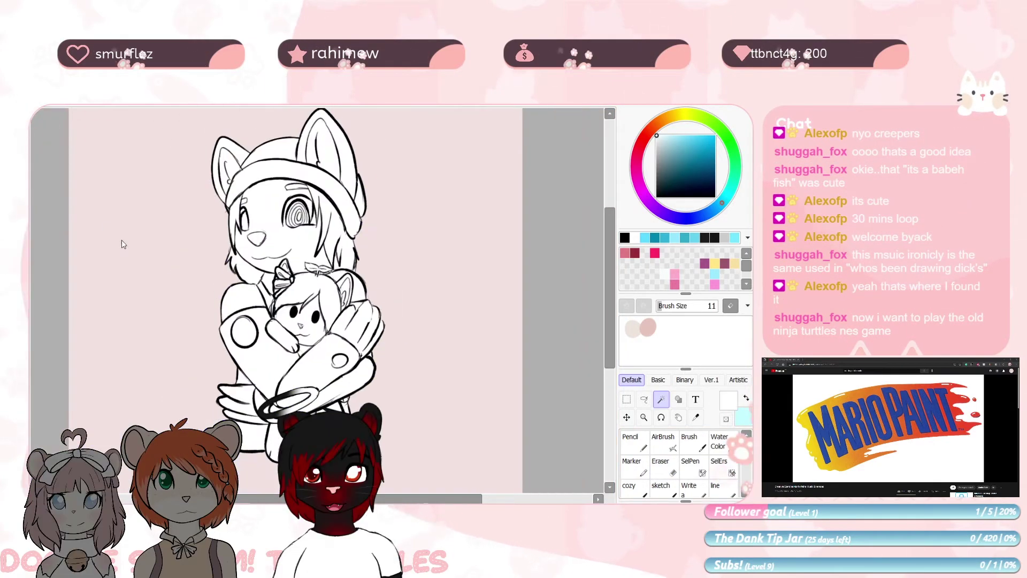
Arrange the canvas beside the reference IMG_0011.PNG and colour the plushie pale pink with the AirBrush
click(471, 109)
click(593, 109)
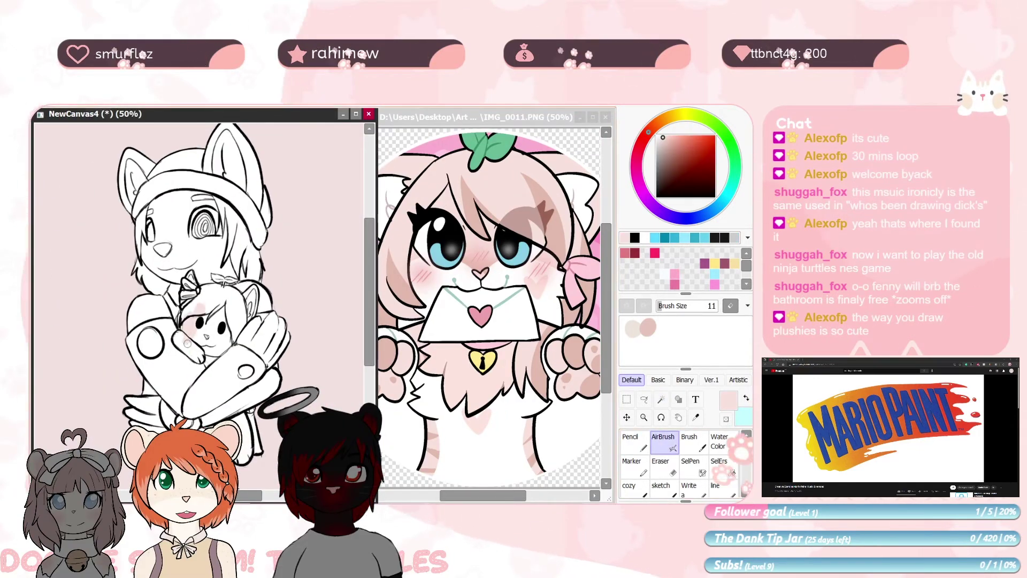
mouse_move(187, 343)
mouse_down()
mouse_move(230, 321)
mouse_move(206, 299)
mouse_move(243, 320)
mouse_up()
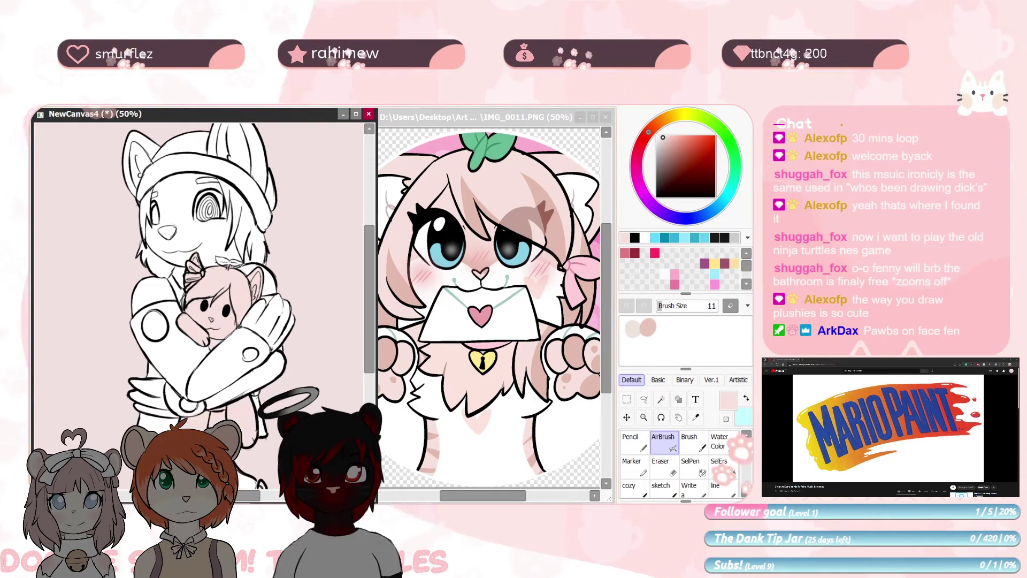
Repaint the plushie's face white beneath its pale pink hair and add a rosy blush around the nose with the AirBrush
scroll(220, 411, down, 3)
mouse_move(193, 225)
mouse_down()
mouse_move(232, 315)
mouse_move(233, 336)
mouse_move(221, 316)
mouse_move(214, 338)
mouse_up()
right_click(648, 327)
click(664, 442)
right_click(236, 364)
drag(253, 440, 247, 406)
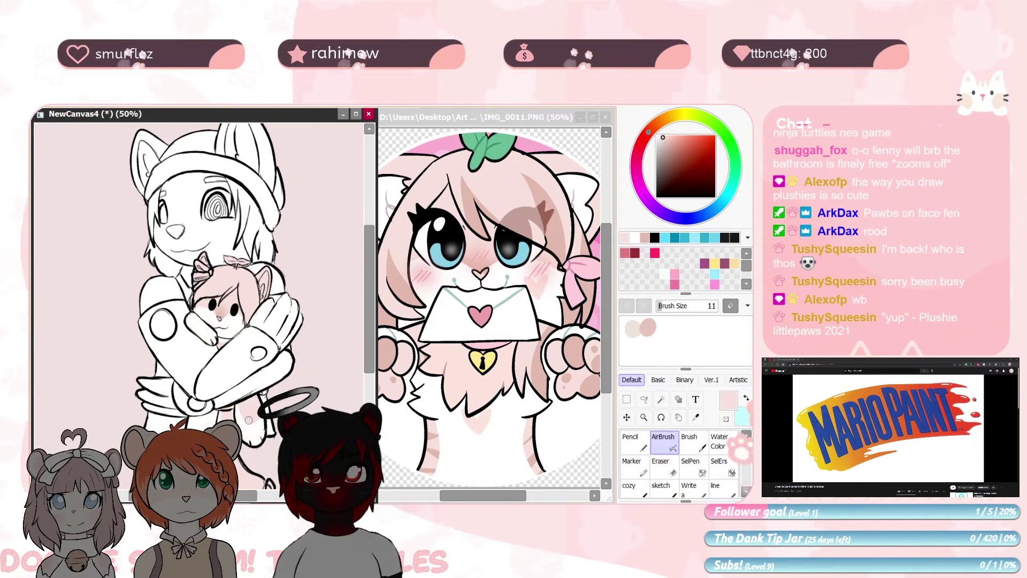
right_click(242, 418)
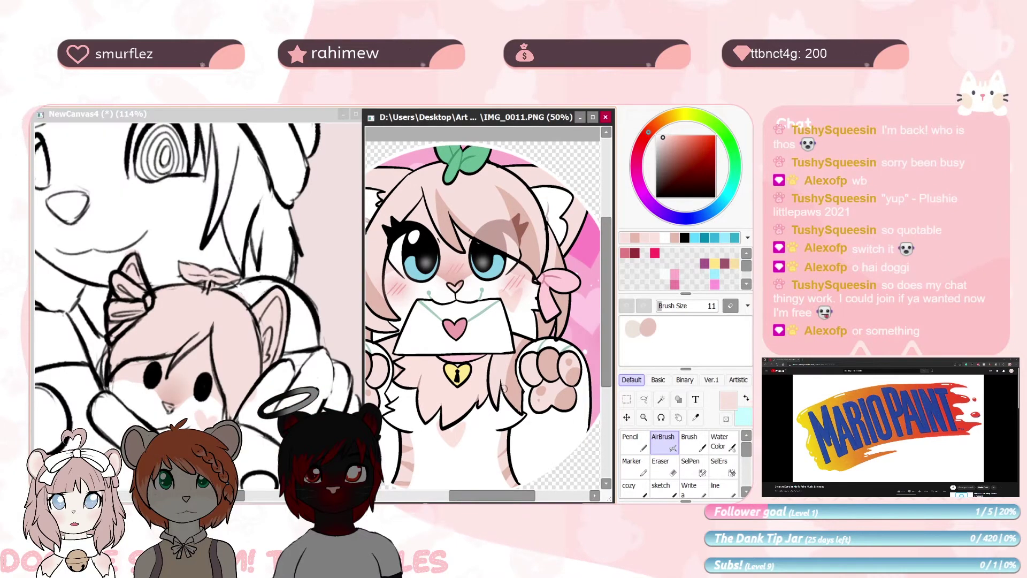
Paint the plushie's inner ear and body and tail stripes in the reference's darker pink, and shape the heart on its cheek
right_click(506, 473)
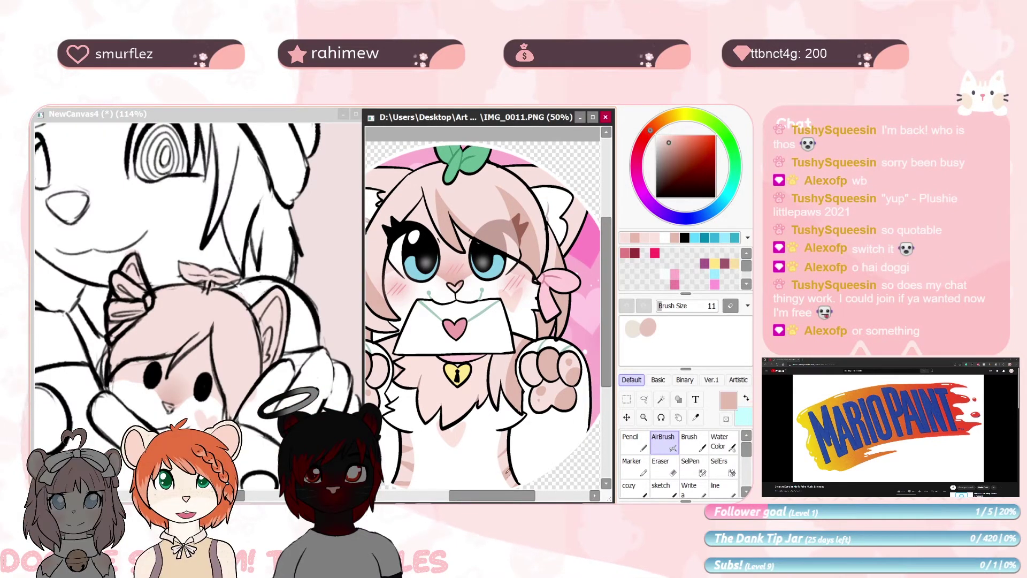
click(255, 311)
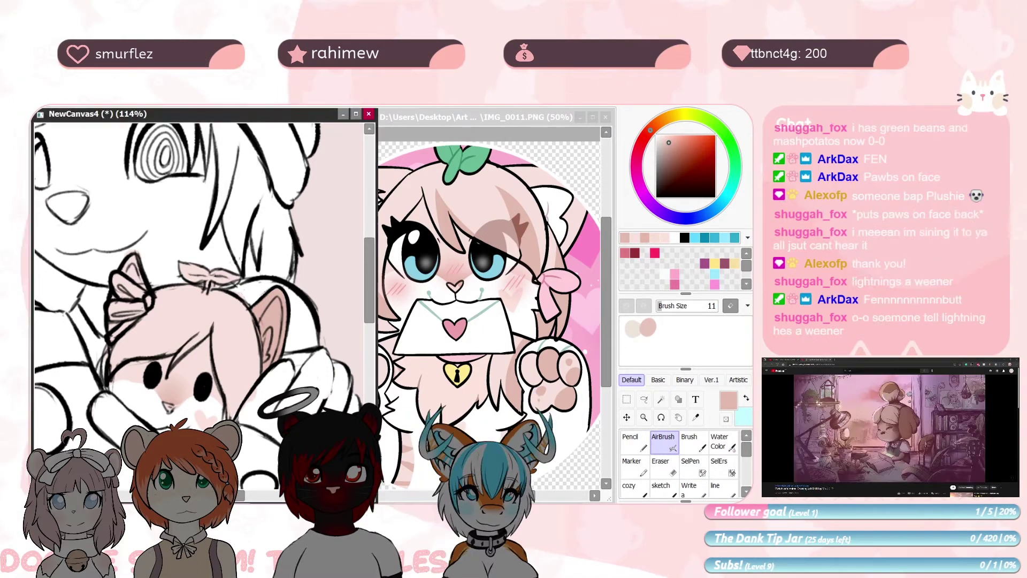
scroll(250, 439, down, 5)
mouse_move(203, 214)
mouse_down()
mouse_move(174, 329)
mouse_move(144, 353)
mouse_move(240, 289)
mouse_up()
click(635, 238)
scroll(240, 289, up, 3)
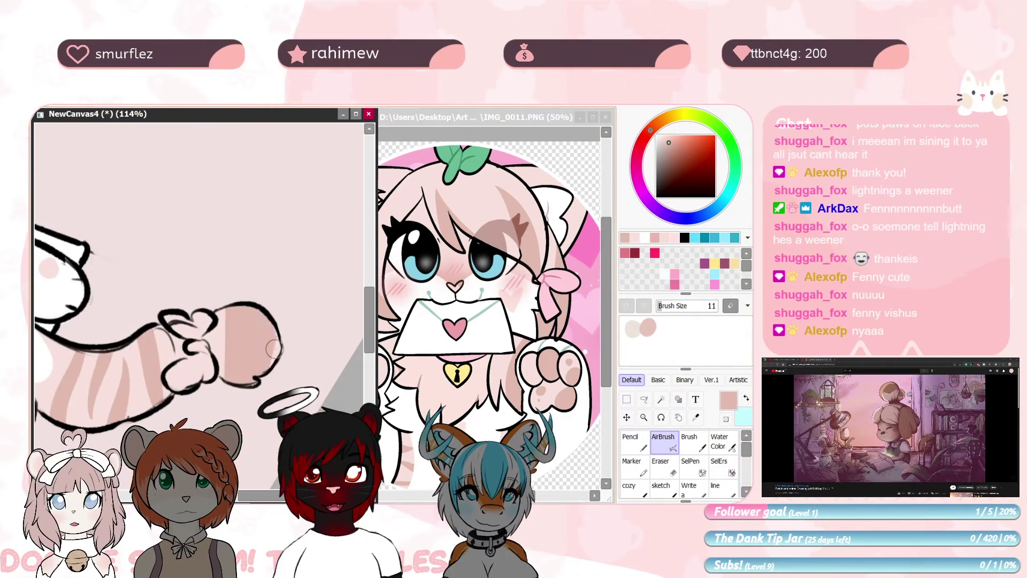
drag(241, 326, 353, 374)
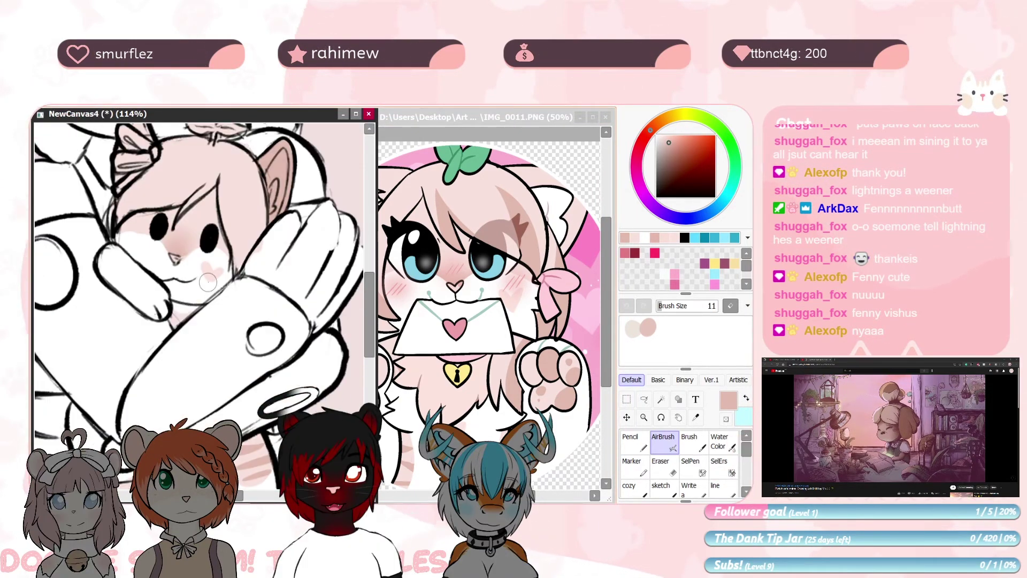
right_click(209, 362)
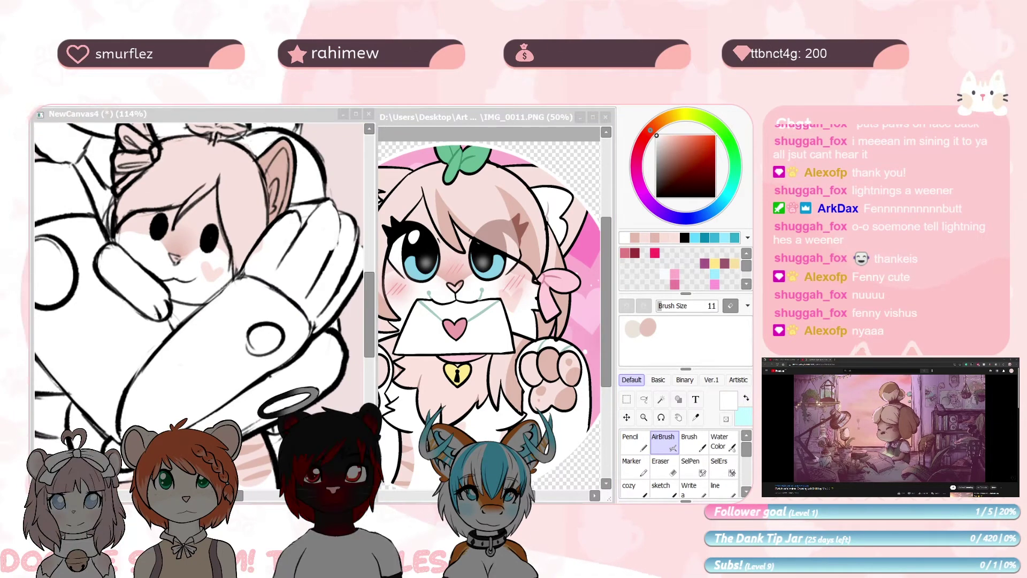
Shade strands of the plushie's hair with the darker pink sampled from the reference's eye patch
scroll(242, 326, down, 4)
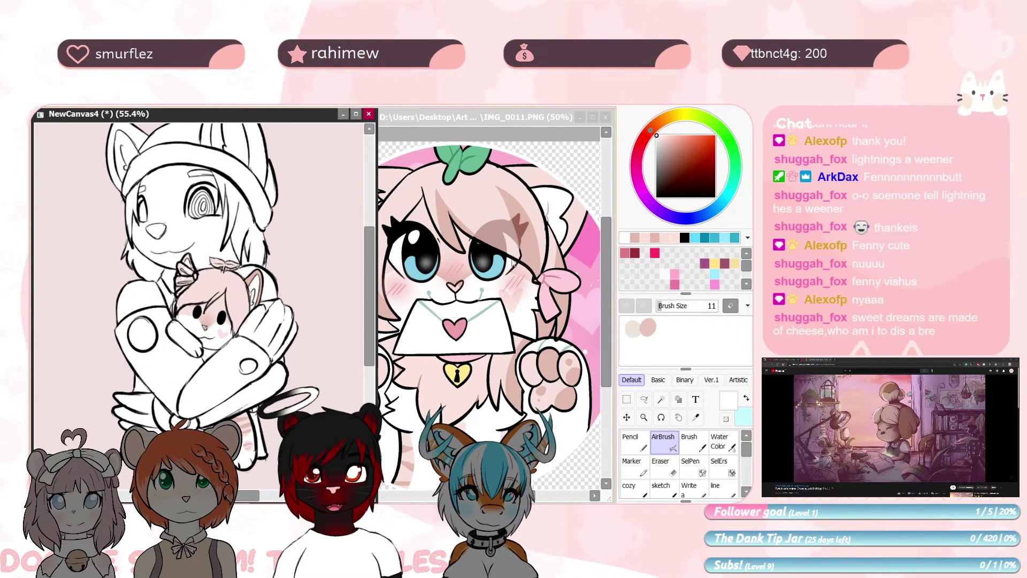
right_click(519, 238)
drag(231, 282, 203, 300)
drag(201, 287, 178, 306)
Colour the plushie's sprout green and its head bow pink using colours sampled from the reference
right_click(450, 175)
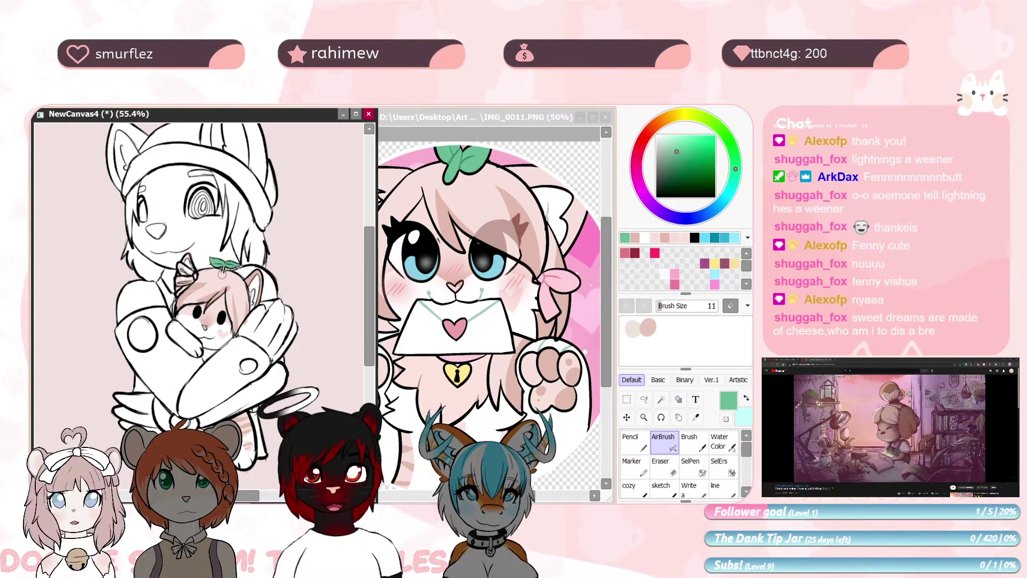
right_click(552, 283)
mouse_move(213, 262)
mouse_down()
mouse_move(236, 265)
mouse_move(183, 278)
mouse_move(197, 317)
mouse_move(222, 322)
mouse_move(233, 297)
mouse_up()
Paint the plushie's eyes light blue with the reference's eye colour and add white touches
right_click(414, 277)
scroll(206, 310, down, 2)
key(e)
scroll(206, 309, up, 4)
scroll(207, 315, down, 2)
right_click(209, 321)
scroll(209, 316, up, 8)
key(b)
drag(318, 276, 313, 283)
click(317, 289)
click(236, 306)
scroll(230, 321, down, 4)
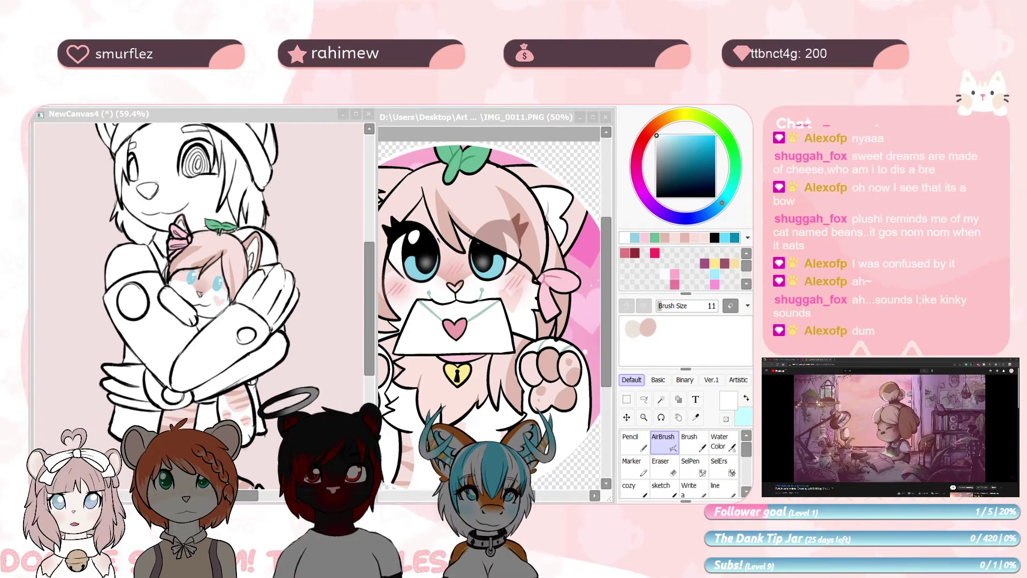
Paint the large character's head light grey with mid-grey patches around the eyes and nose
drag(287, 299, 304, 431)
click(662, 146)
drag(662, 146, 656, 157)
mouse_move(202, 278)
mouse_down()
mouse_move(225, 302)
mouse_move(214, 307)
mouse_up()
drag(214, 308, 237, 306)
drag(182, 310, 192, 327)
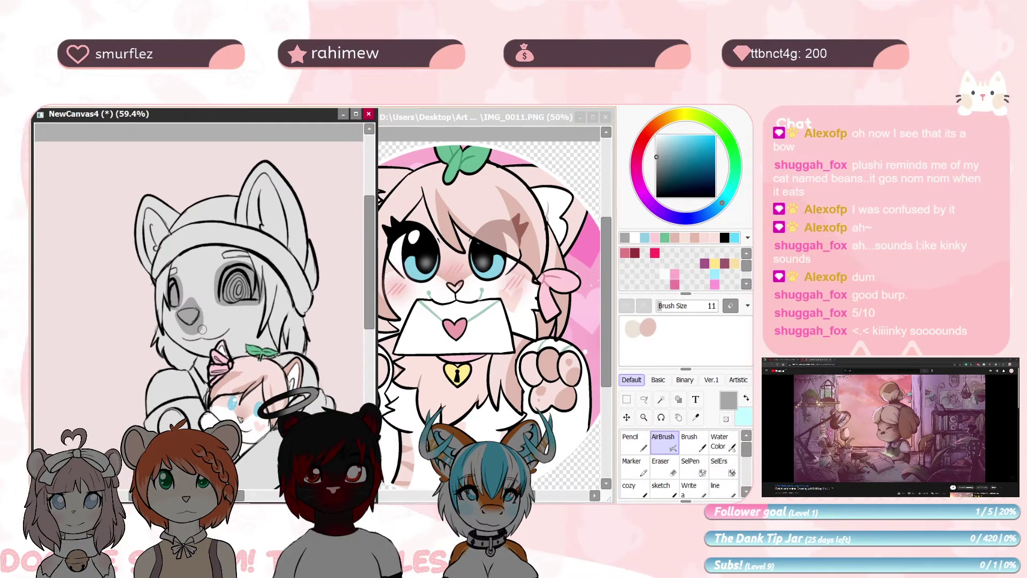
Darken the large character's muzzle and chin with a deeper grey
mouse_move(225, 297)
mouse_down()
mouse_move(225, 316)
mouse_move(194, 342)
mouse_move(198, 331)
mouse_up()
click(657, 167)
key(b)
right_click(185, 325)
key(Home)
drag(168, 298, 209, 273)
key(alt+Tab)
Select the character's arms and hands, fill them with dark grey, deselect, and cover the remaining gaps
click(656, 183)
drag(225, 321, 214, 284)
key(w)
click(166, 321)
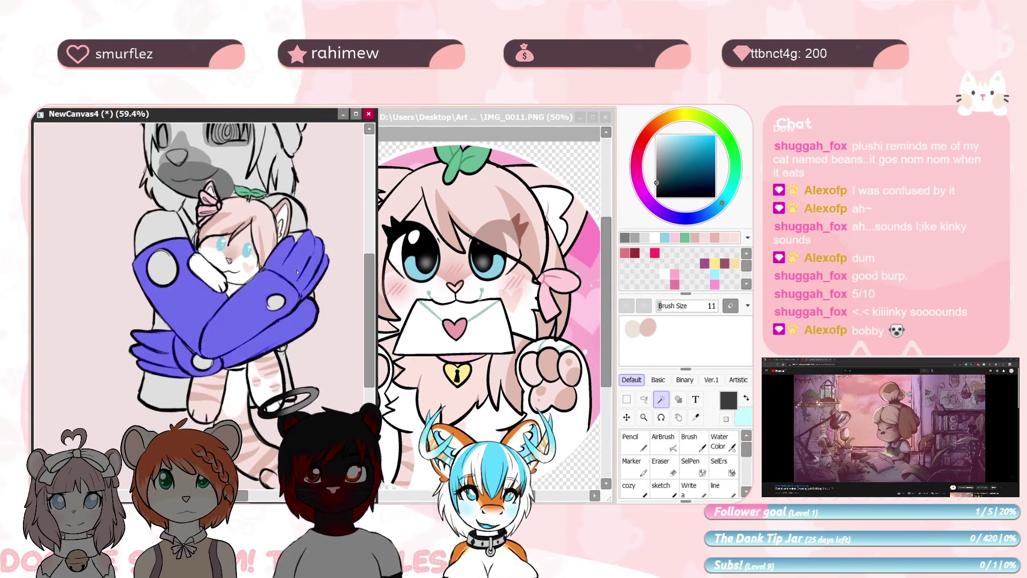
key(ctrl+f)
key(ctrl+d)
key(b)
drag(262, 320, 267, 327)
drag(188, 381, 197, 386)
drag(147, 281, 156, 300)
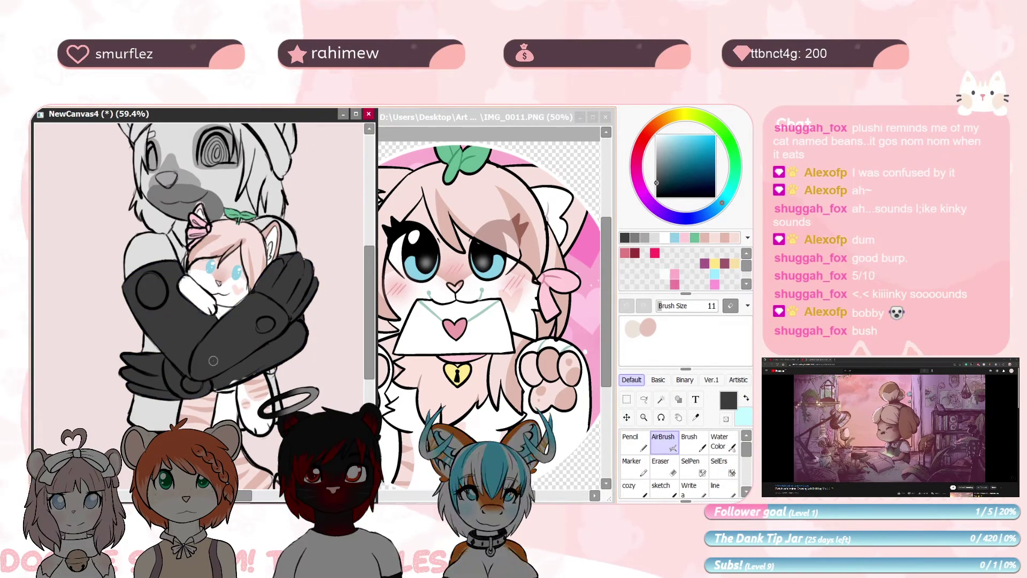
Paint the round pads on the character's dark gloves blue with the AirBrush
key(e)
mouse_move(280, 273)
mouse_down()
mouse_move(236, 227)
mouse_move(230, 261)
mouse_up()
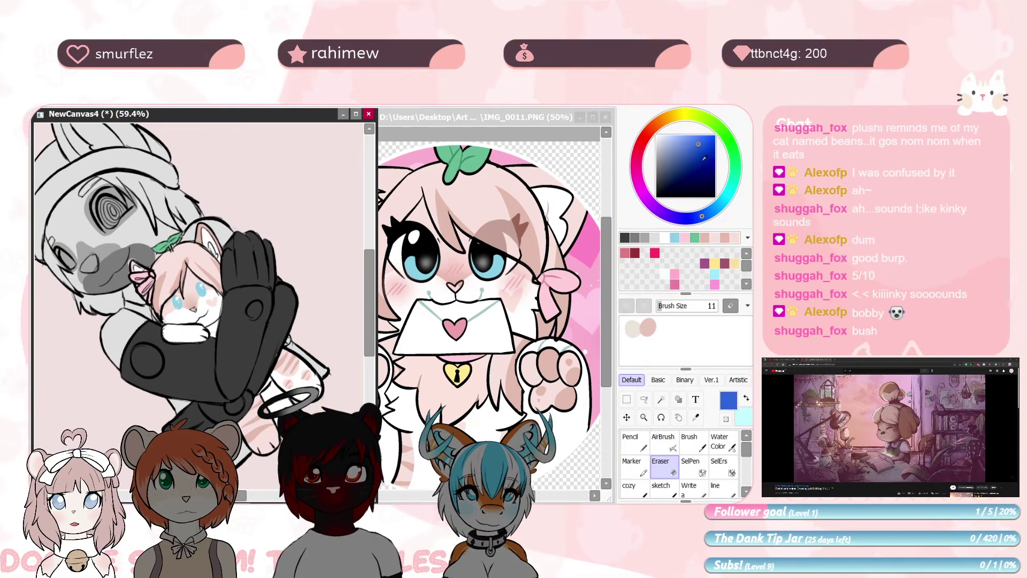
key(End)
key(v)
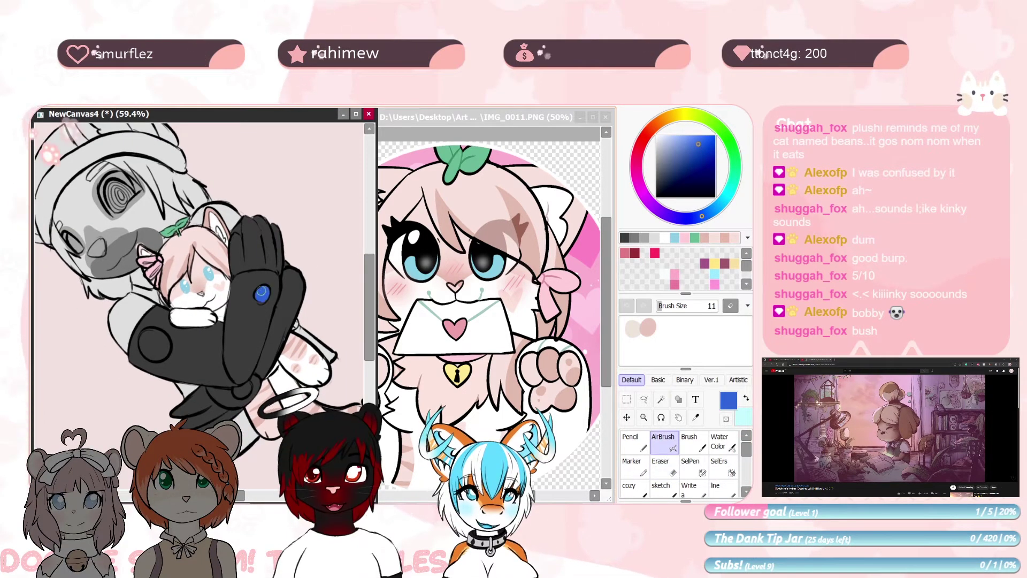
drag(262, 291, 262, 294)
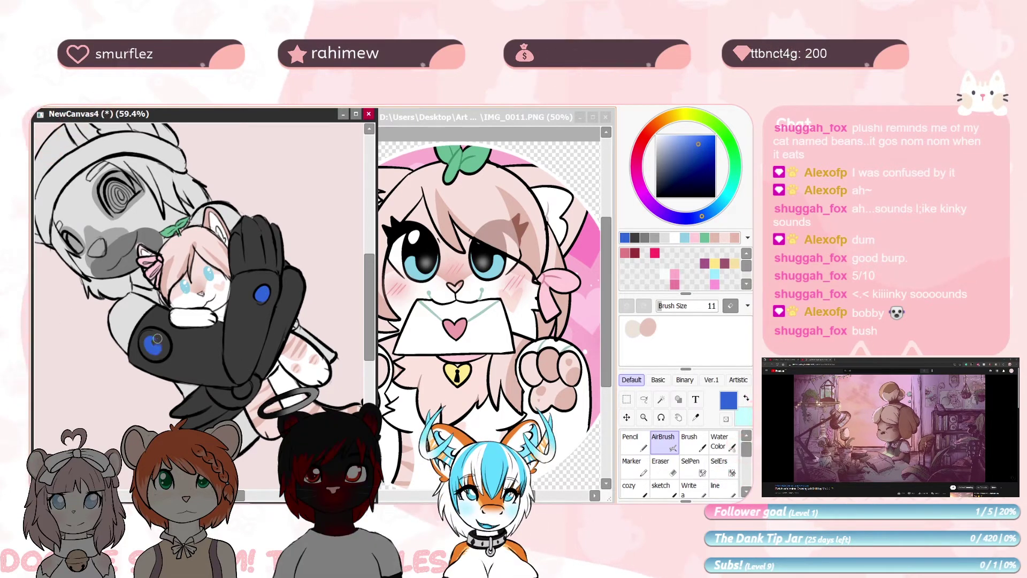
drag(162, 351, 155, 343)
drag(251, 386, 252, 392)
Fill the uncoloured spots on the lower hand's fingers with the gloves' dark grey
right_click(211, 408)
key(End)
key(End)
key(End)
key(End)
key(End)
key(End)
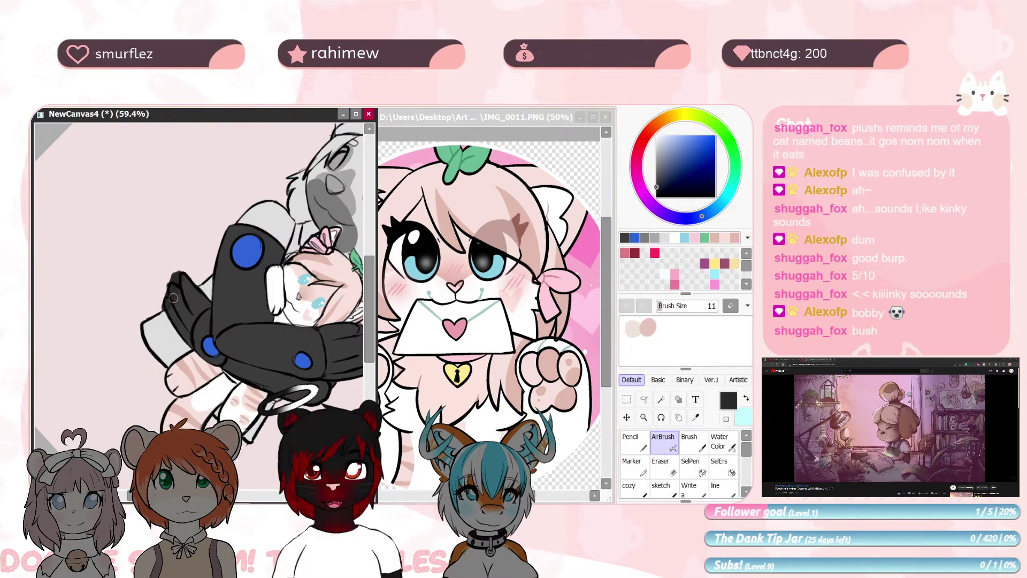
drag(176, 293, 191, 337)
drag(300, 343, 139, 240)
key(Delete)
key(Delete)
key(Delete)
key(Delete)
key(Delete)
key(Delete)
drag(192, 318, 216, 284)
key(End)
key(End)
key(End)
drag(222, 213, 230, 310)
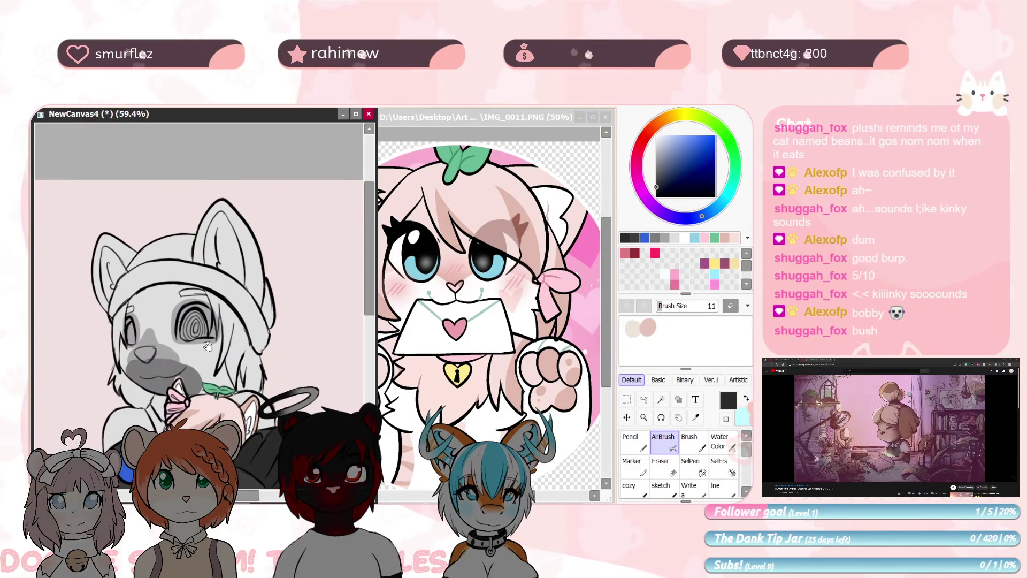
Paint the character's inner ears dark grey, fill the hat with near-black, and deselect
drag(248, 238, 271, 280)
drag(245, 258, 257, 315)
drag(272, 281, 305, 193)
key(w)
click(235, 222)
key(ctrl+f)
key(ctrl+d)
key(b)
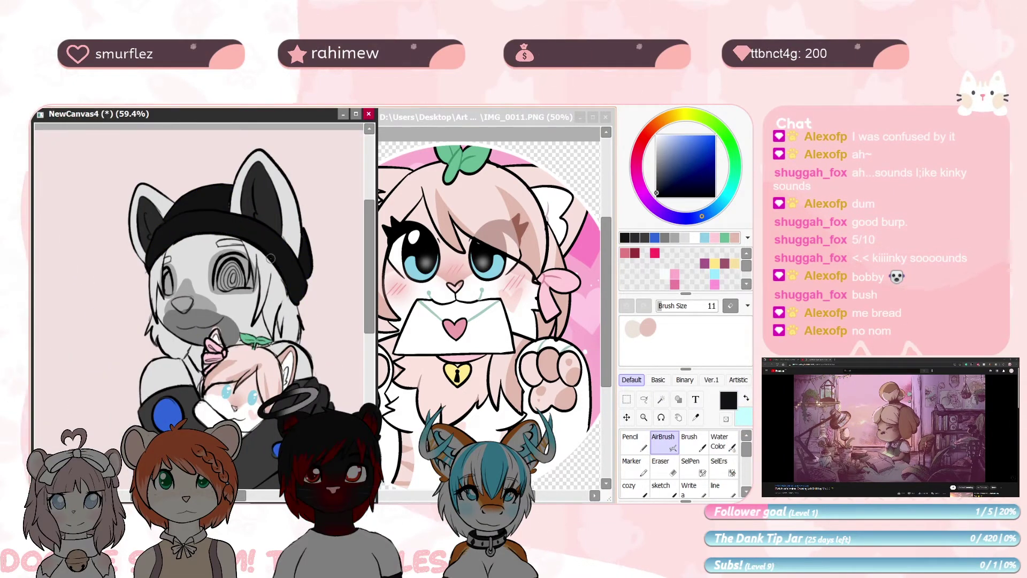
Colour the character's hair mid-grey and softly blend the grey patches around the eyes and muzzle
right_click(209, 316)
key(w)
scroll(262, 235, up, 5)
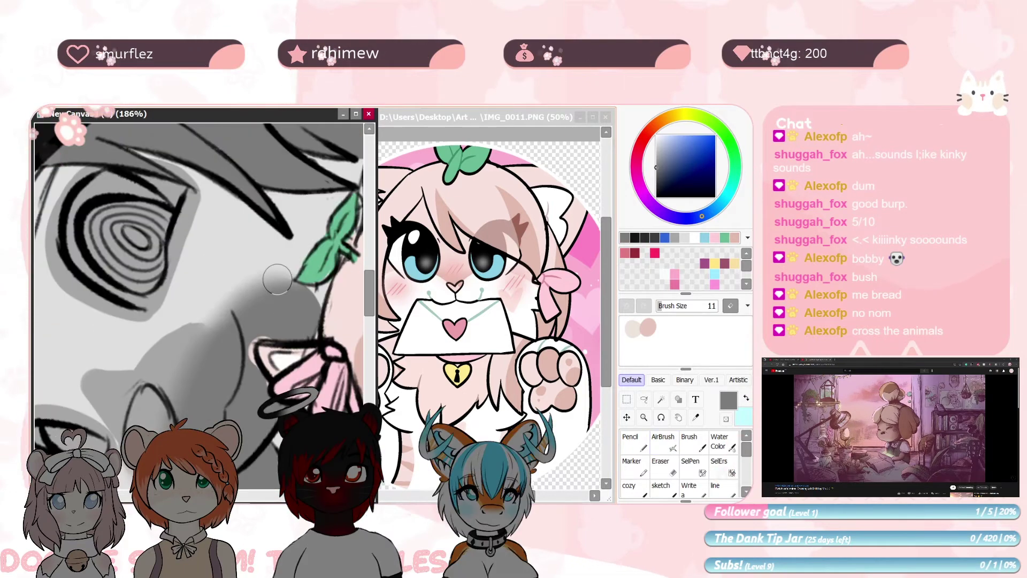
drag(160, 353, 180, 237)
mouse_move(214, 364)
mouse_down()
mouse_move(328, 252)
mouse_move(136, 367)
mouse_up()
key(Home)
drag(215, 239, 231, 171)
scroll(214, 300, down, 4)
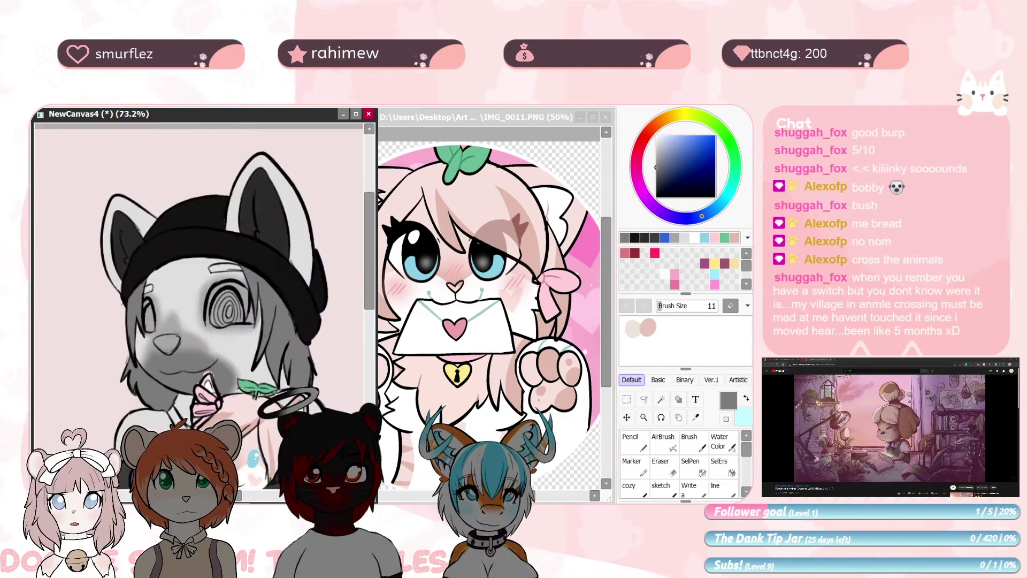
scroll(212, 308, up, 5)
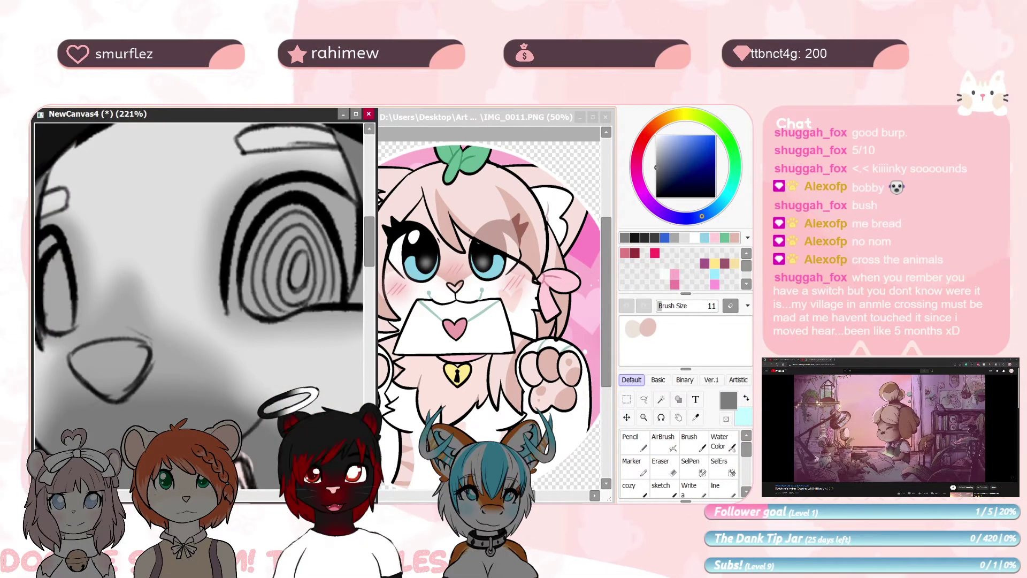
scroll(198, 304, down, 3)
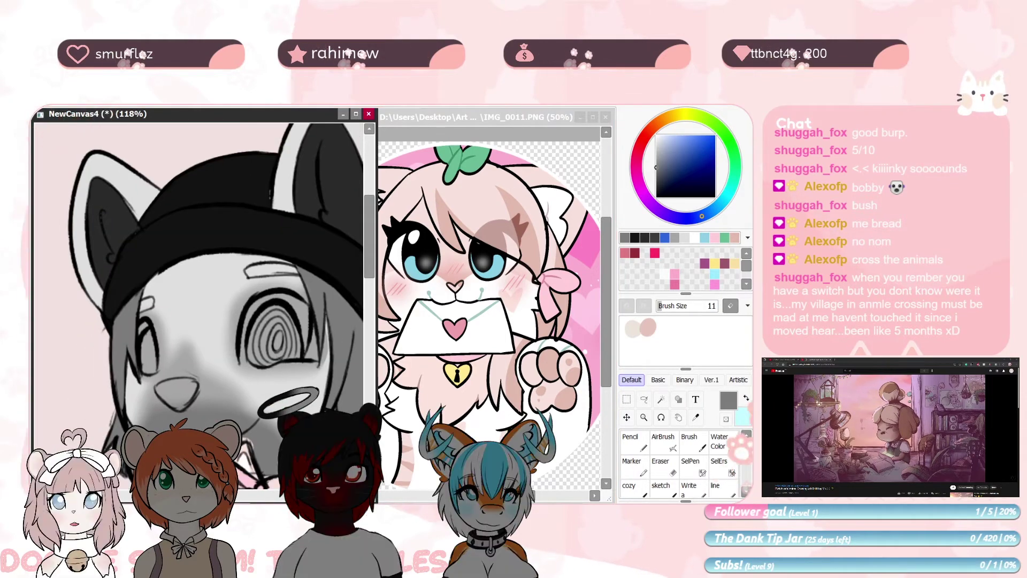
Paint the whites of the character's eyes with the AirBrush
click(664, 442)
scroll(214, 300, down, 2)
click(657, 136)
scroll(214, 289, up, 3)
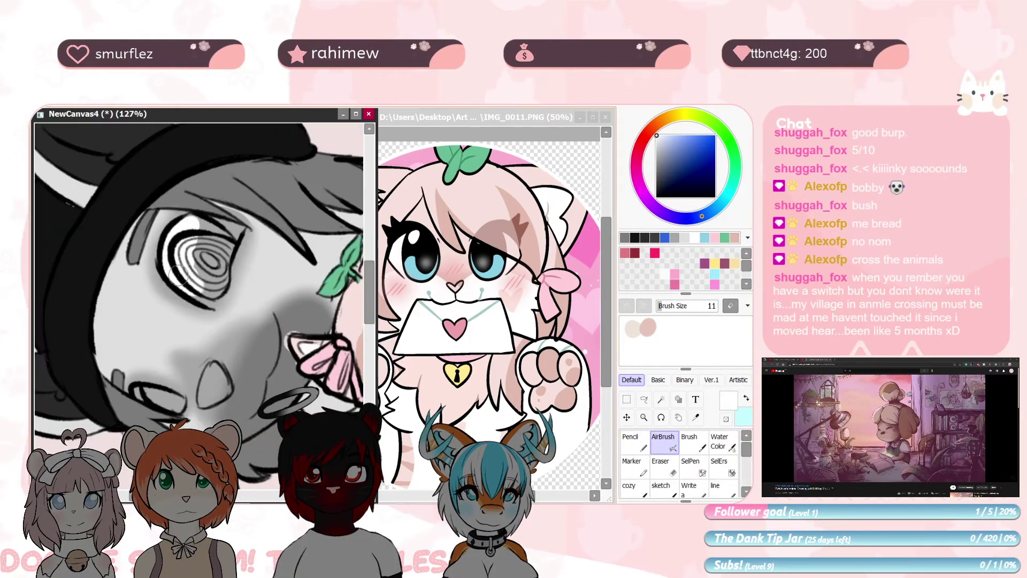
mouse_move(197, 257)
mouse_down()
mouse_move(221, 301)
mouse_move(201, 276)
mouse_move(227, 200)
mouse_up()
drag(182, 337, 207, 349)
drag(225, 236, 212, 312)
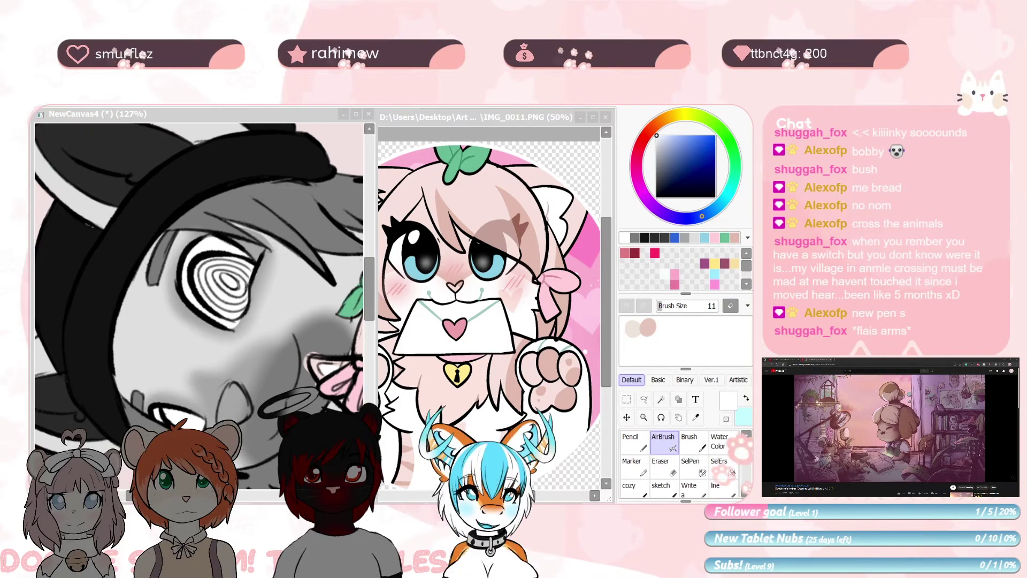
drag(231, 281, 233, 301)
Paint the irises of both character's eyes pale yellow
click(735, 263)
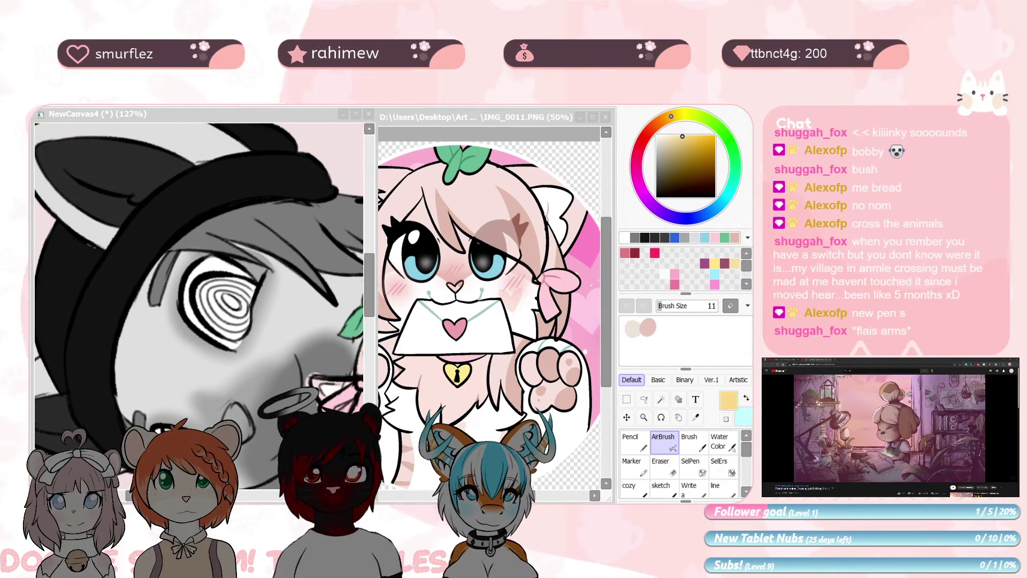
click(230, 305)
key(Home)
mouse_move(175, 344)
mouse_down()
mouse_move(176, 380)
mouse_move(183, 353)
mouse_up()
drag(314, 348, 269, 358)
drag(259, 337, 269, 377)
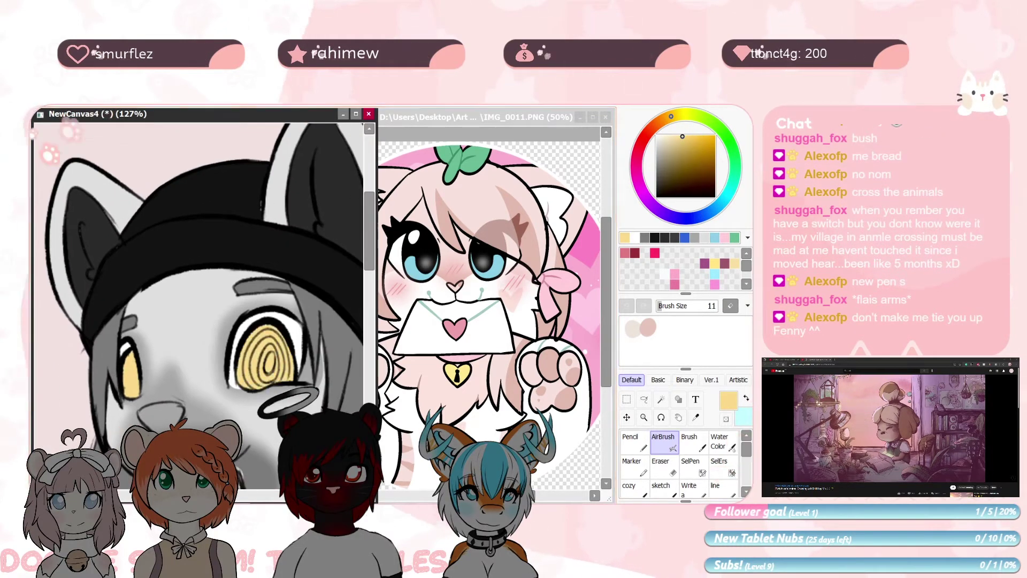
Shade both irises with amber and dark brown, adding dark pupils and white highlights
key(Delete)
key(Delete)
key(Delete)
click(706, 141)
drag(181, 375, 183, 359)
click(645, 237)
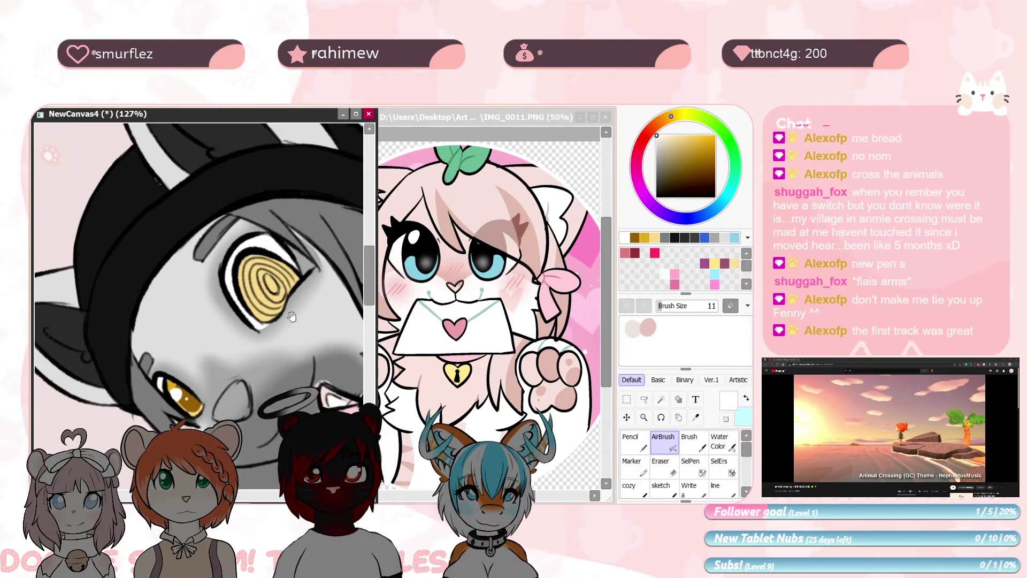
key(Home)
right_click(124, 354)
drag(257, 342, 260, 318)
key(Delete)
key(Delete)
key(Delete)
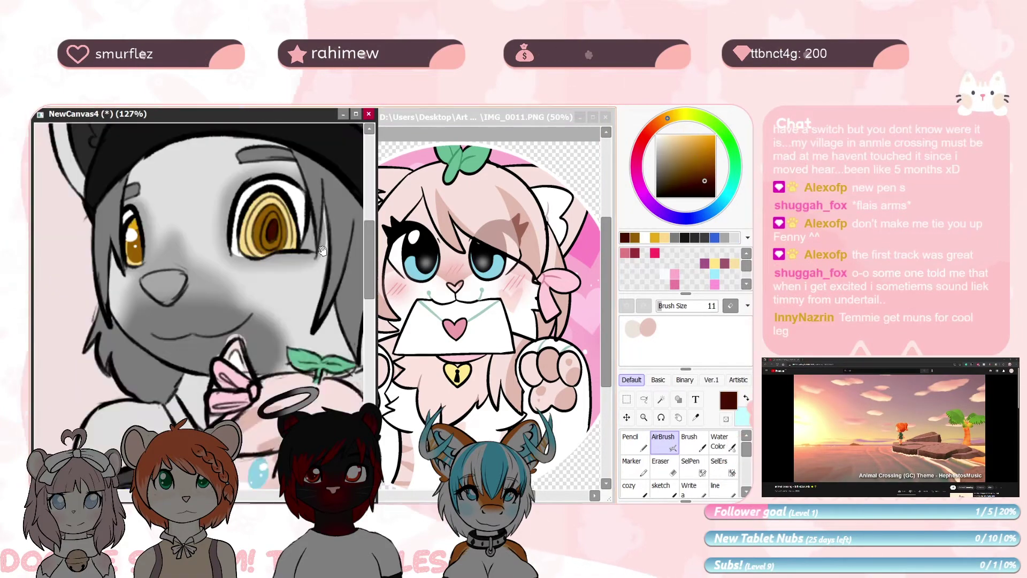
Colour the character's nose dark grey
alt+click(153, 296)
alt+click(166, 291)
key(Home)
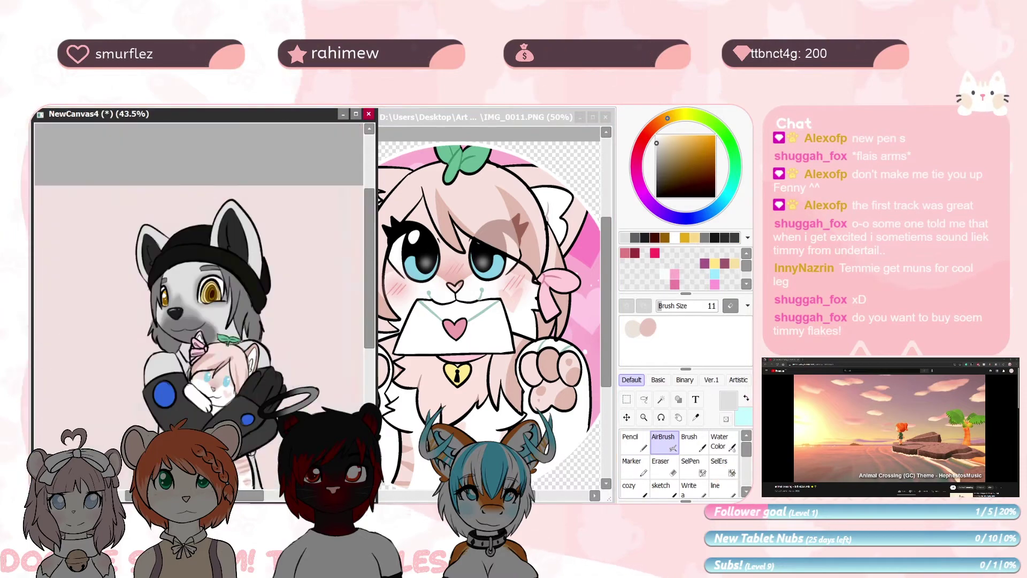
Blend the grey shading on the character's face and hair
scroll(198, 228, up, 3)
drag(270, 387, 273, 320)
key(w)
drag(190, 269, 193, 284)
mouse_move(241, 364)
mouse_down()
mouse_move(217, 295)
mouse_move(187, 287)
mouse_up()
drag(244, 345, 251, 399)
mouse_move(268, 300)
mouse_down()
mouse_move(283, 452)
mouse_move(287, 307)
mouse_move(278, 333)
mouse_move(299, 462)
mouse_up()
Touch up the linework below the character's nose in black with the sketch brush
key(b)
key(e)
key(b)
alt+click(270, 305)
alt+click(150, 298)
key(n)
drag(149, 326, 154, 327)
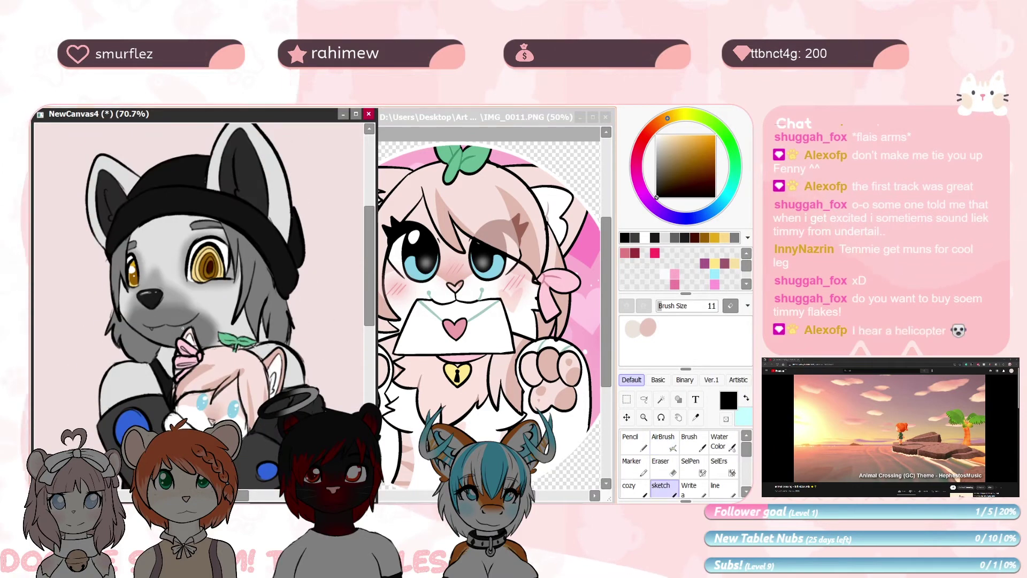
Colour the bow on the plushie's tail with its head bow's pink, and touch up the plushie with white
alt+click(188, 352)
scroll(188, 342, down, 4)
scroll(214, 348, up, 7)
key(b)
mouse_move(183, 366)
mouse_down()
mouse_move(193, 382)
mouse_move(220, 368)
mouse_up()
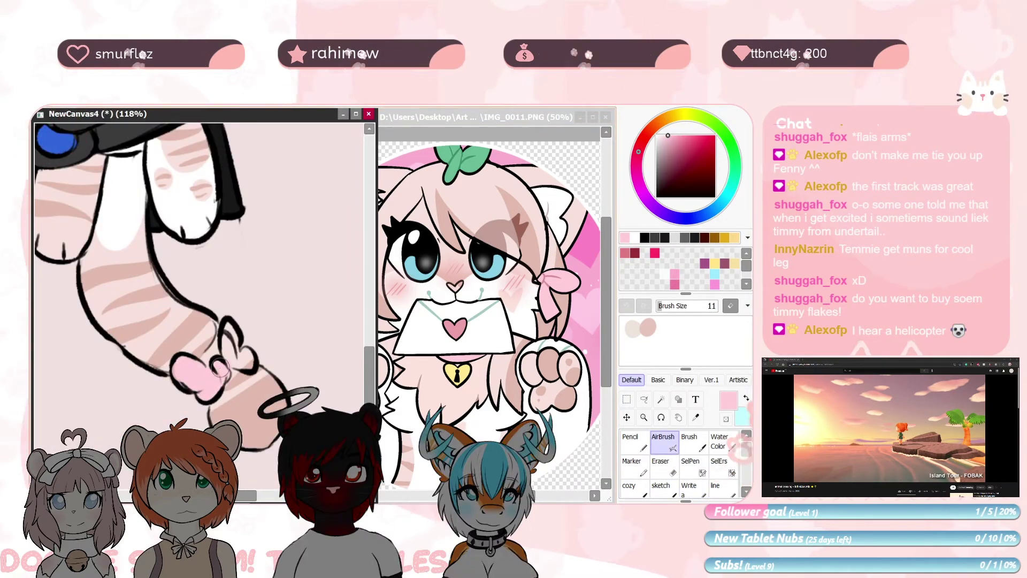
scroll(234, 345, down, 7)
scroll(155, 235, up, 5)
alt+click(185, 279)
key(b)
click(160, 293)
scroll(160, 289, down, 3)
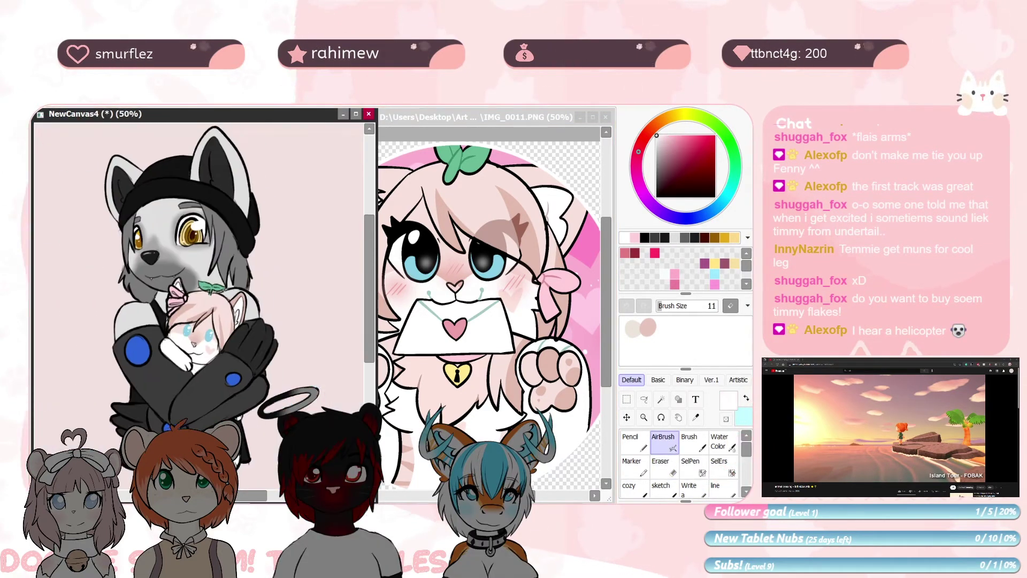
Save the drawing to the Desktop as "tom com for pizzah" in the sai2 format
key(alt+Tab)
text(tom com for pizzah)
key(Return)
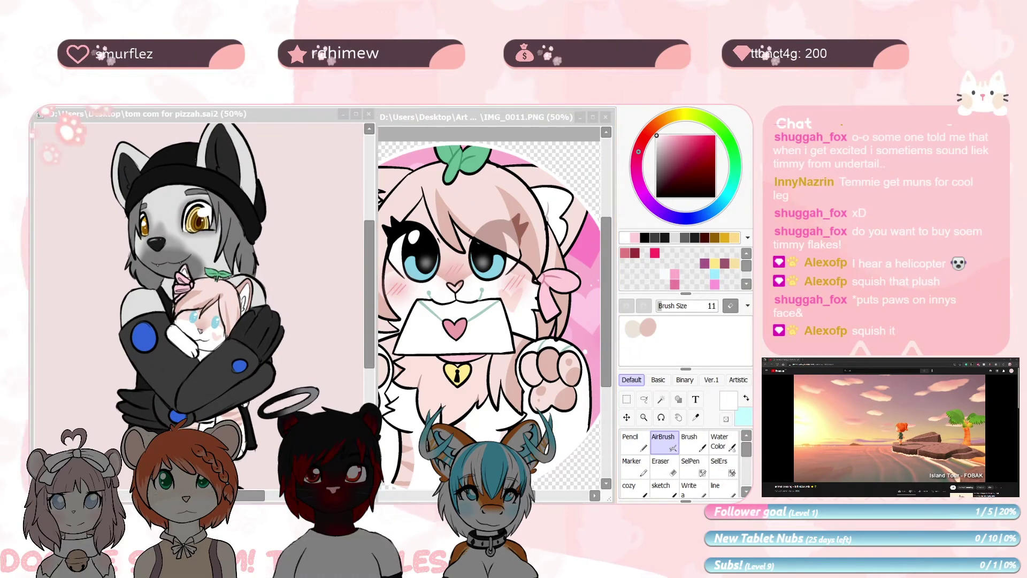
Crop the canvas to a tall rectangle closely enclosing the character and the hugged plushie
click(356, 114)
drag(382, 275, 317, 254)
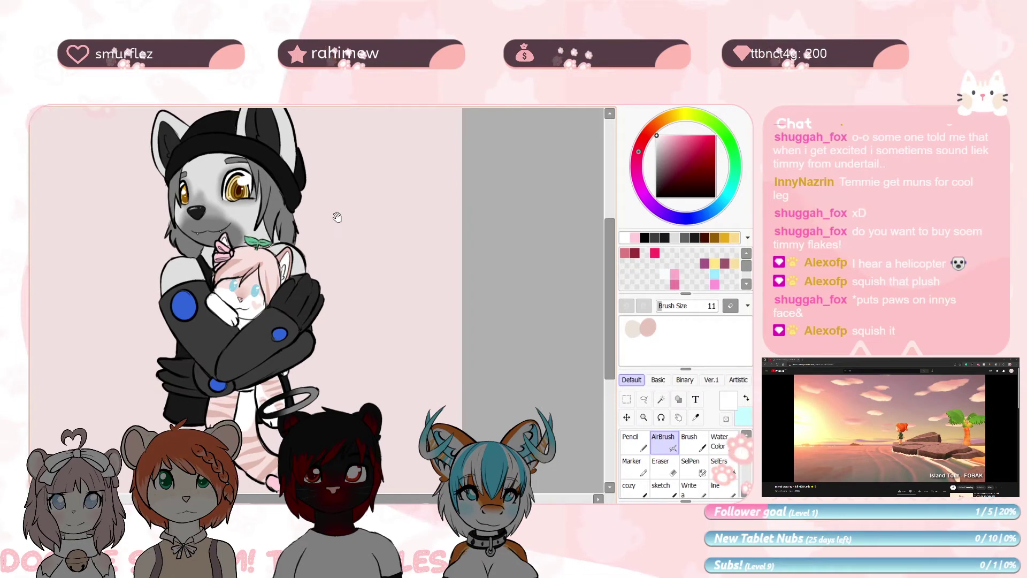
mouse_move(337, 217)
mouse_down()
mouse_move(347, 238)
mouse_move(351, 227)
mouse_up()
scroll(317, 300, down, 4)
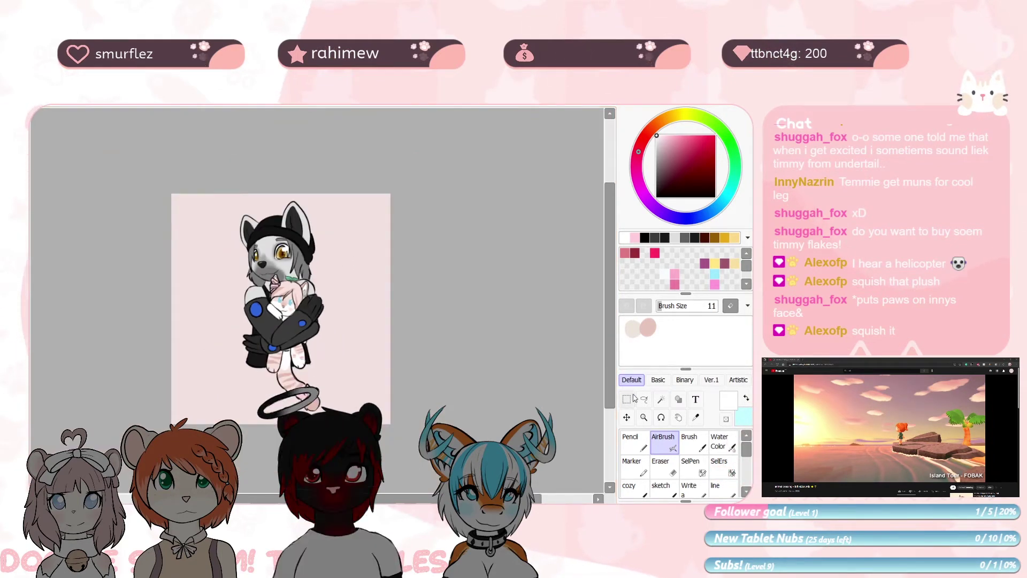
drag(223, 199, 346, 415)
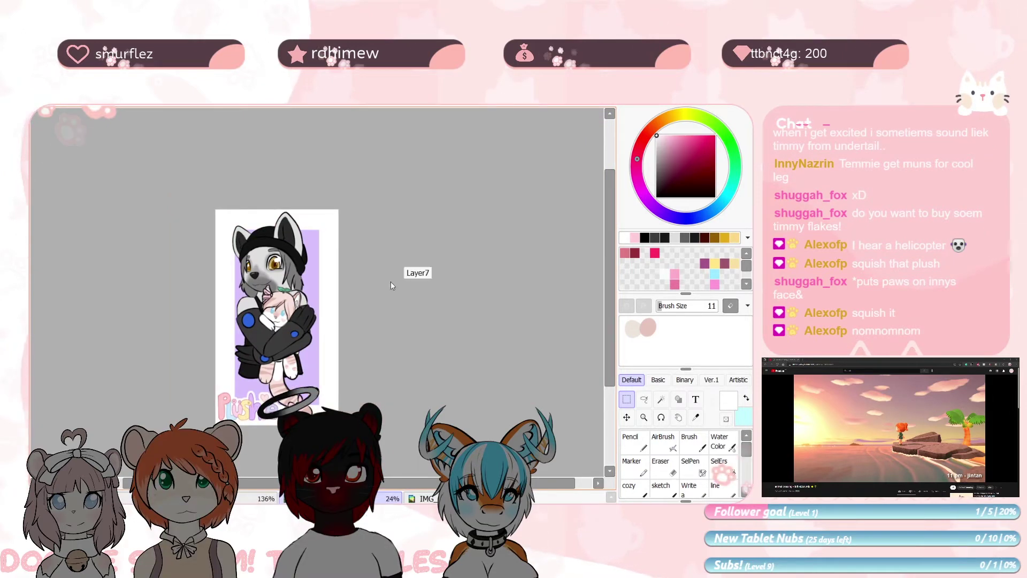
Examine the cropped picture up close and compare it with the other open canvases
drag(439, 367, 447, 348)
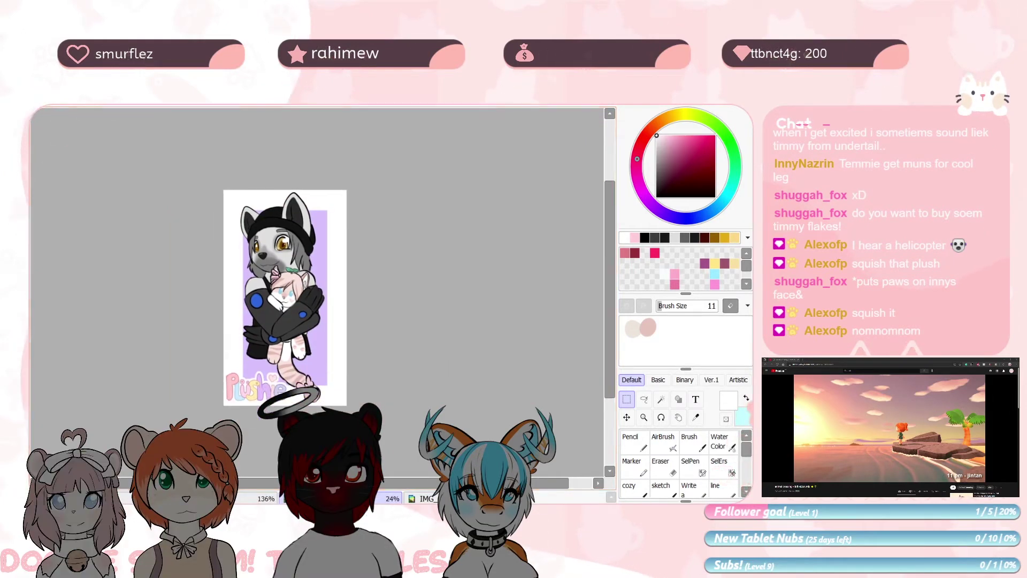
scroll(394, 248, up, 3)
drag(394, 248, 412, 241)
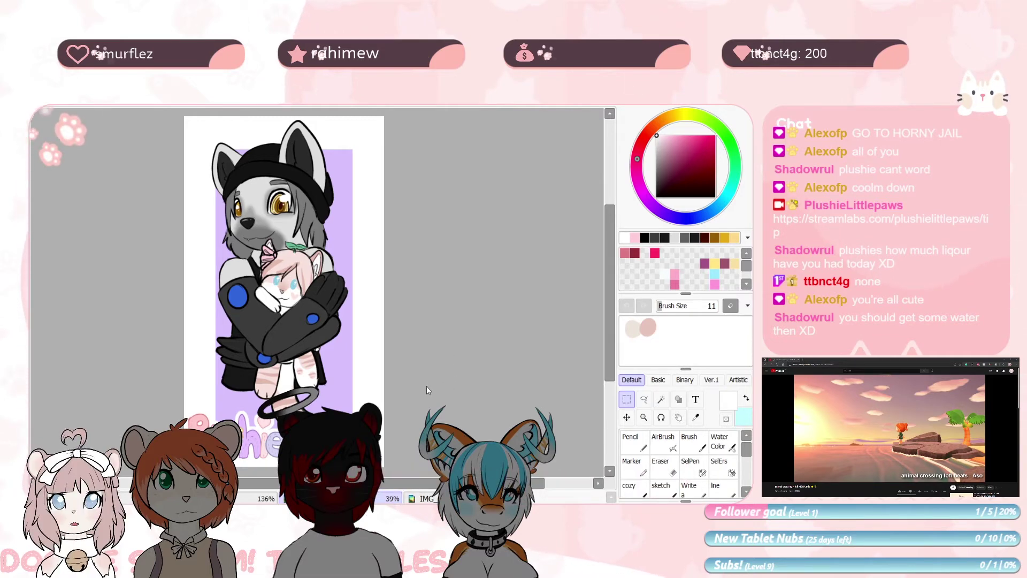
key(ctrl+Tab)
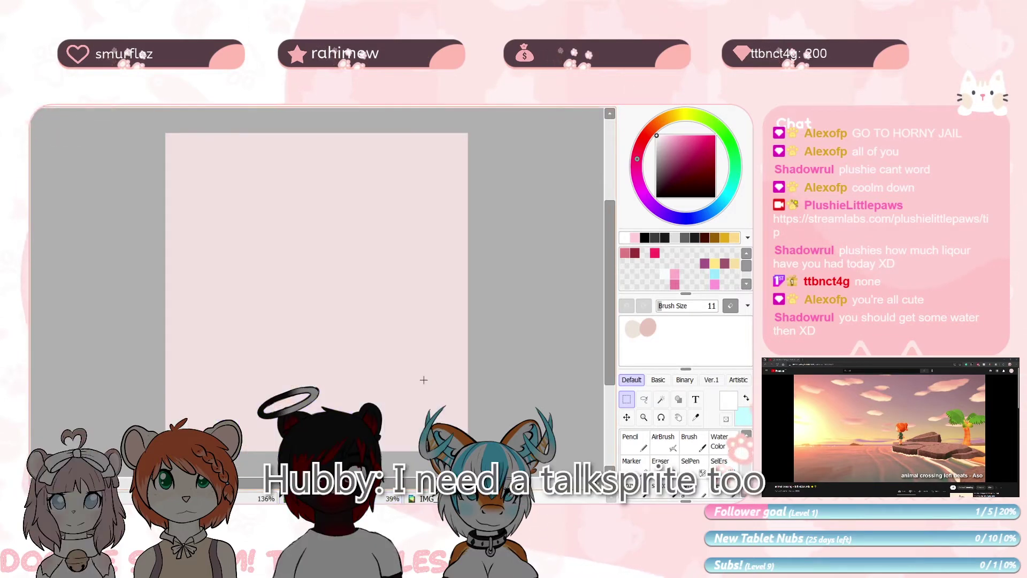
key(ctrl+Tab)
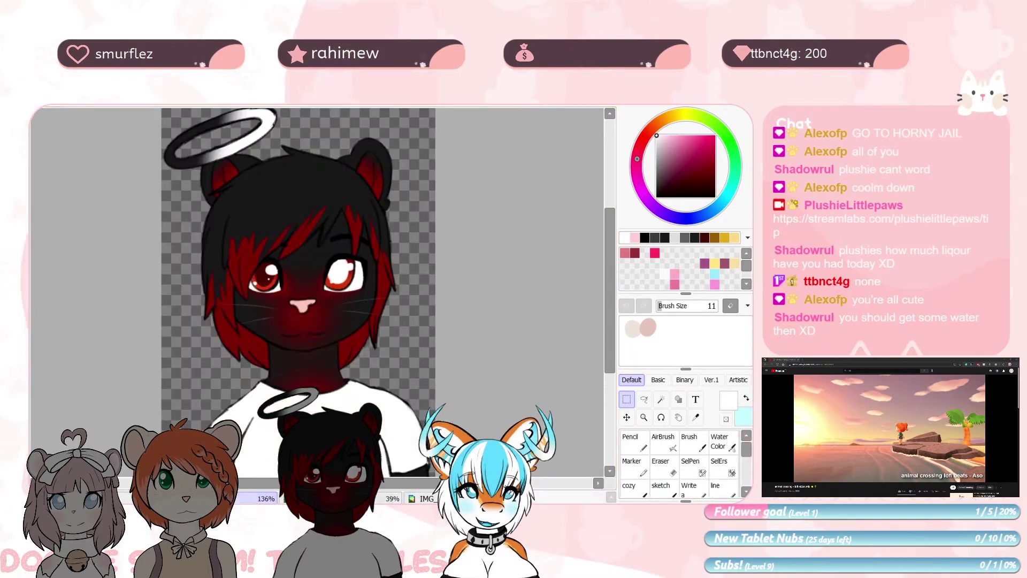
key(ctrl+Tab)
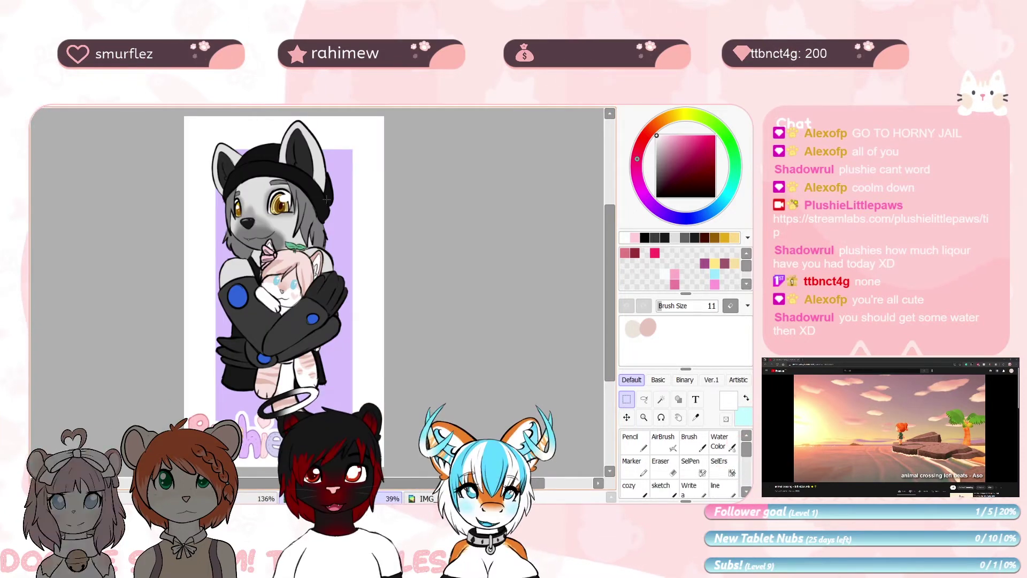
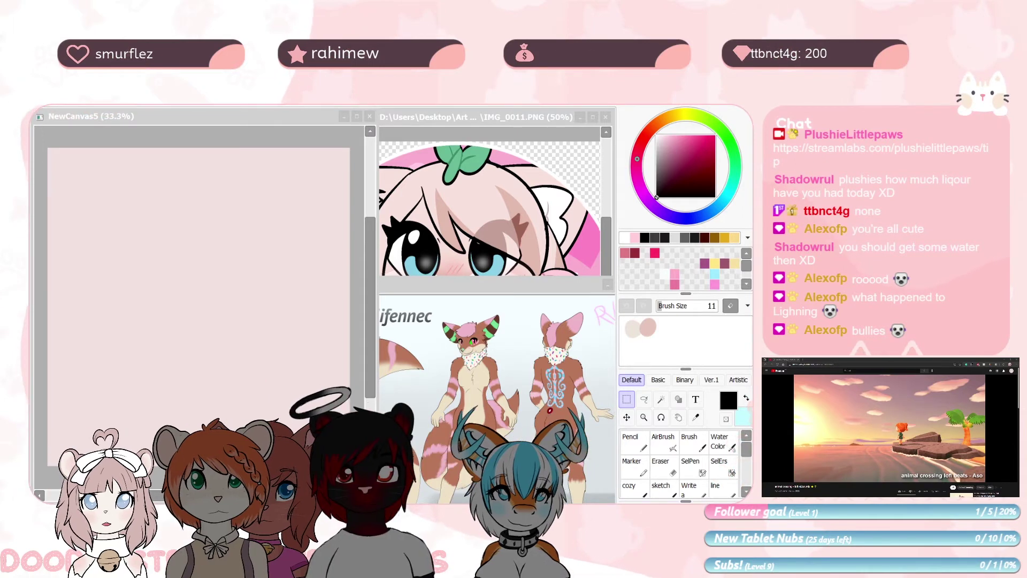
drag(189, 222, 210, 213)
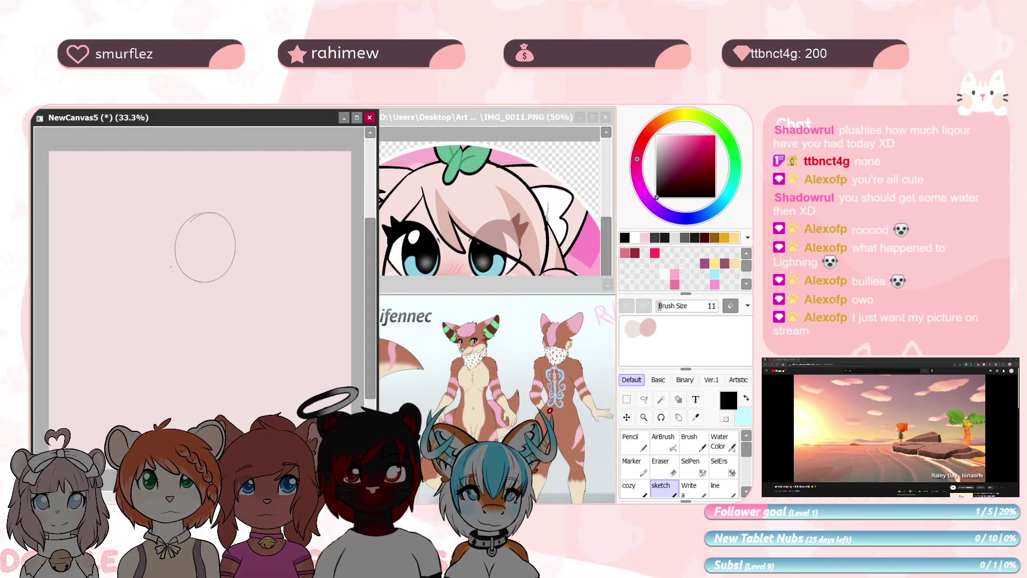
key(ctrl+z)
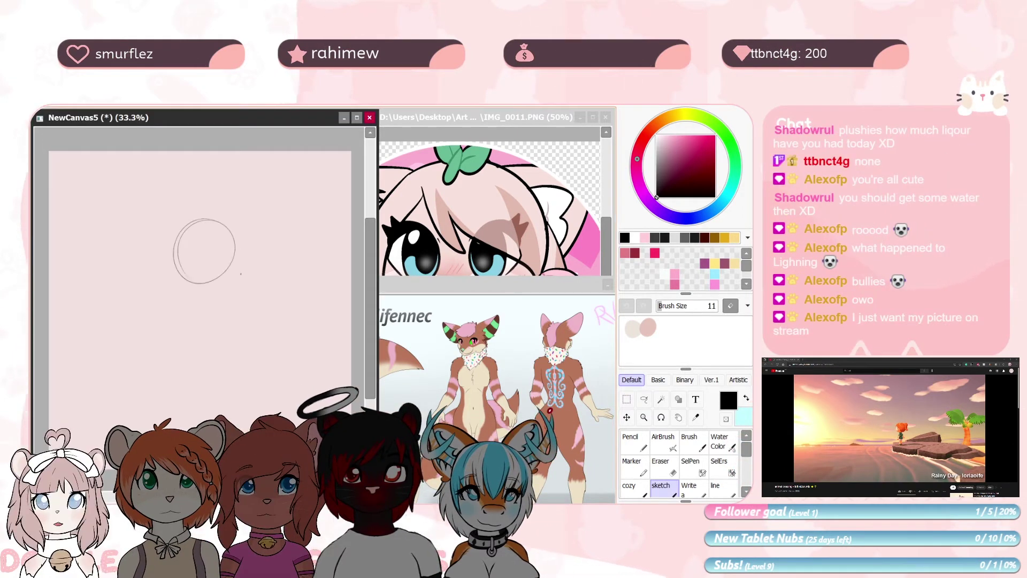
key(ctrl+z)
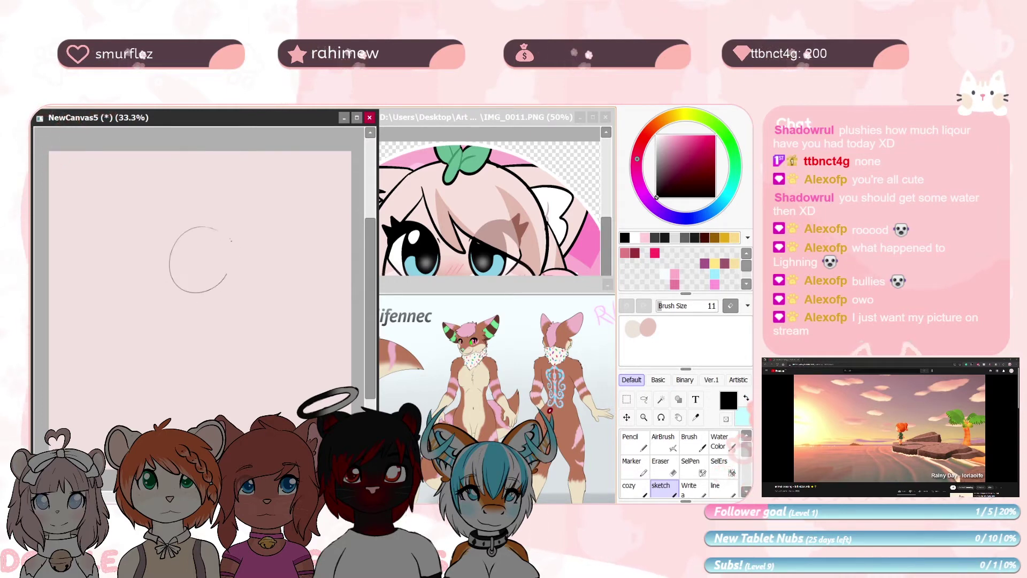
mouse_move(231, 241)
mouse_down()
mouse_move(218, 230)
mouse_move(224, 268)
mouse_up()
key(ctrl+z)
key(ctrl+z)
key(ctrl+z)
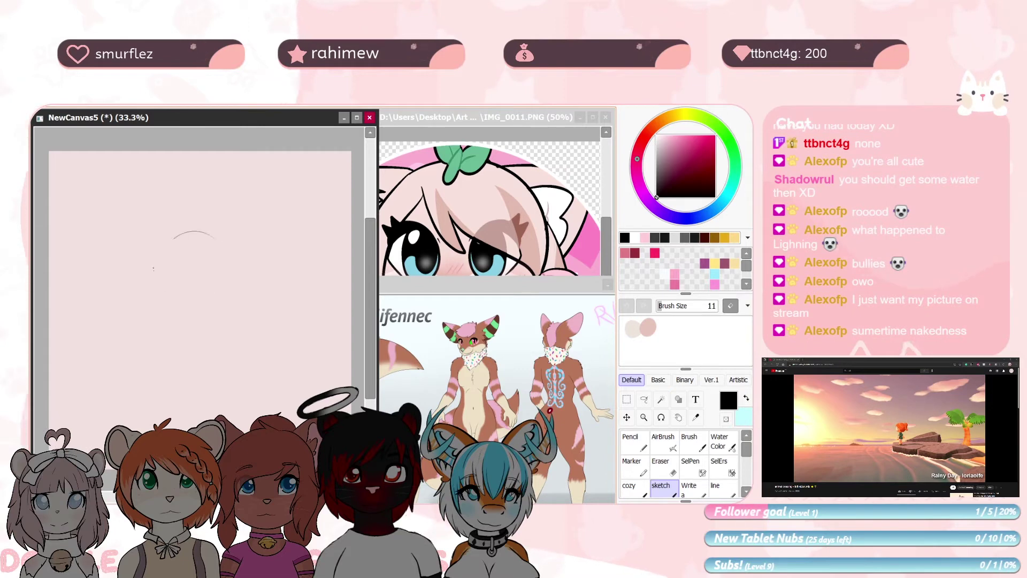
mouse_move(230, 273)
mouse_down()
mouse_move(206, 227)
mouse_move(250, 324)
mouse_up()
scroll(199, 256, up, 5)
key(ctrl+z)
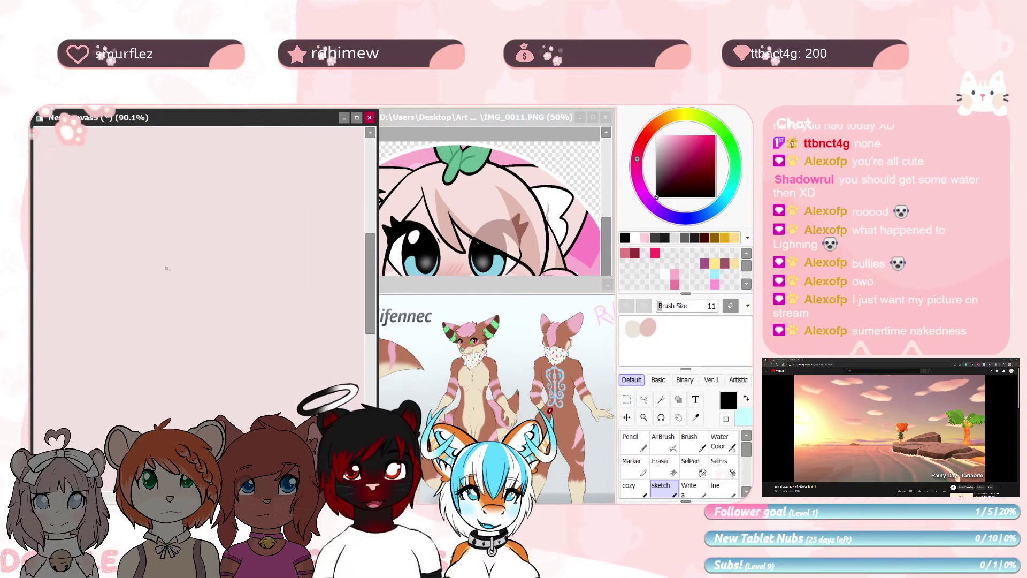
mouse_move(216, 194)
mouse_down()
mouse_move(227, 197)
mouse_move(150, 286)
mouse_move(249, 240)
mouse_up()
key(ctrl+z)
key(ctrl+z)
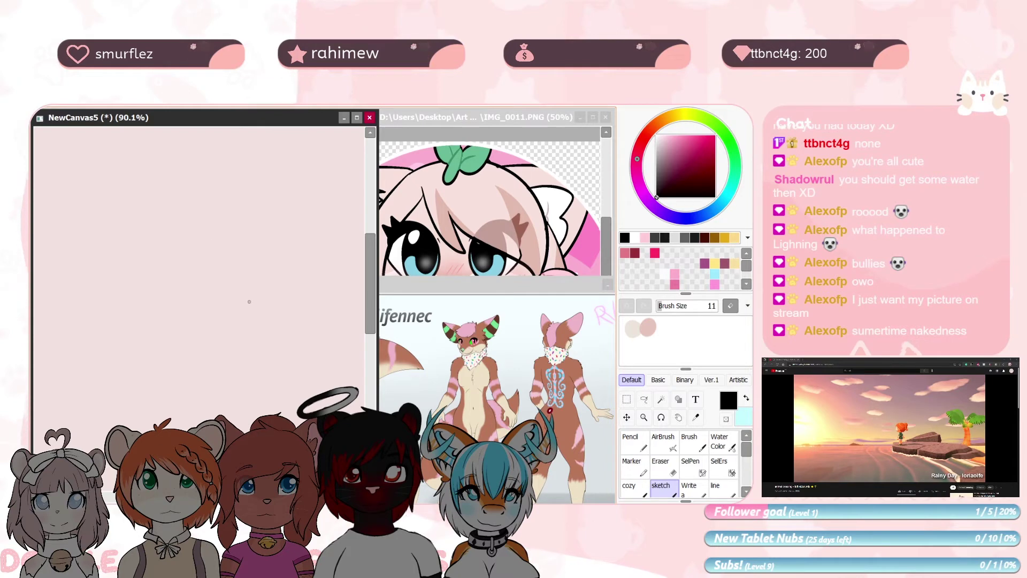
mouse_move(225, 237)
mouse_down()
mouse_move(165, 216)
mouse_move(235, 232)
mouse_move(243, 334)
mouse_move(260, 313)
mouse_up()
key(ctrl+z)
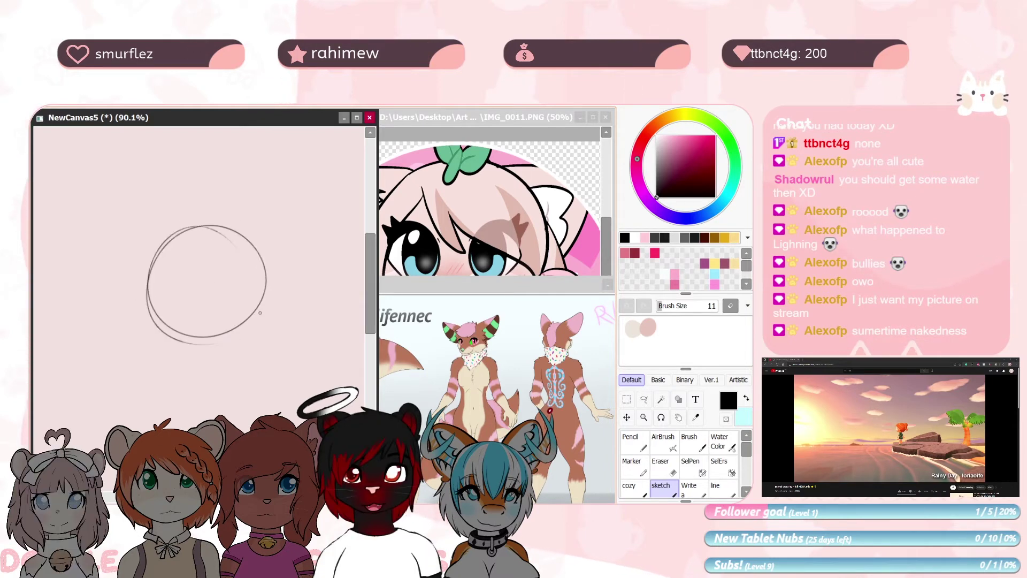
key(ctrl+z)
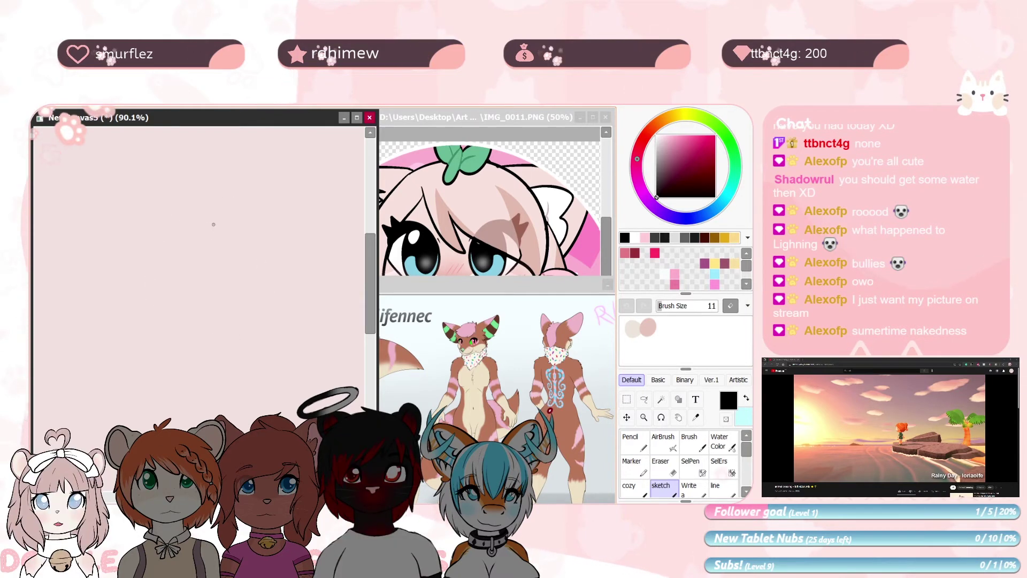
Sketch a round circle for the head in black with the sketch brush on the blank pink canvas
mouse_move(159, 255)
mouse_down()
mouse_move(236, 246)
mouse_move(136, 287)
mouse_move(182, 242)
mouse_move(246, 268)
mouse_up()
key(ctrl+z)
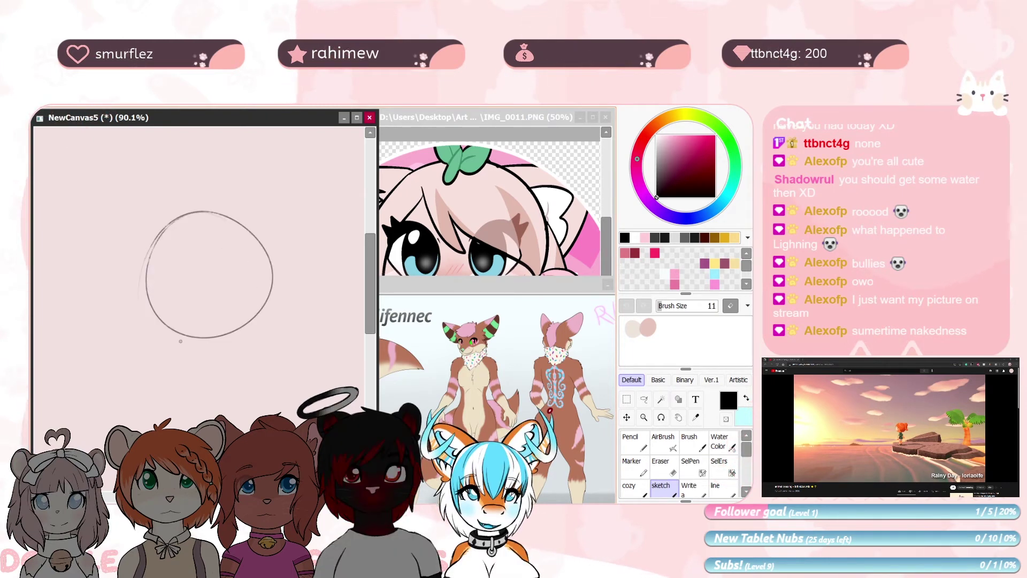
scroll(181, 341, down, 2)
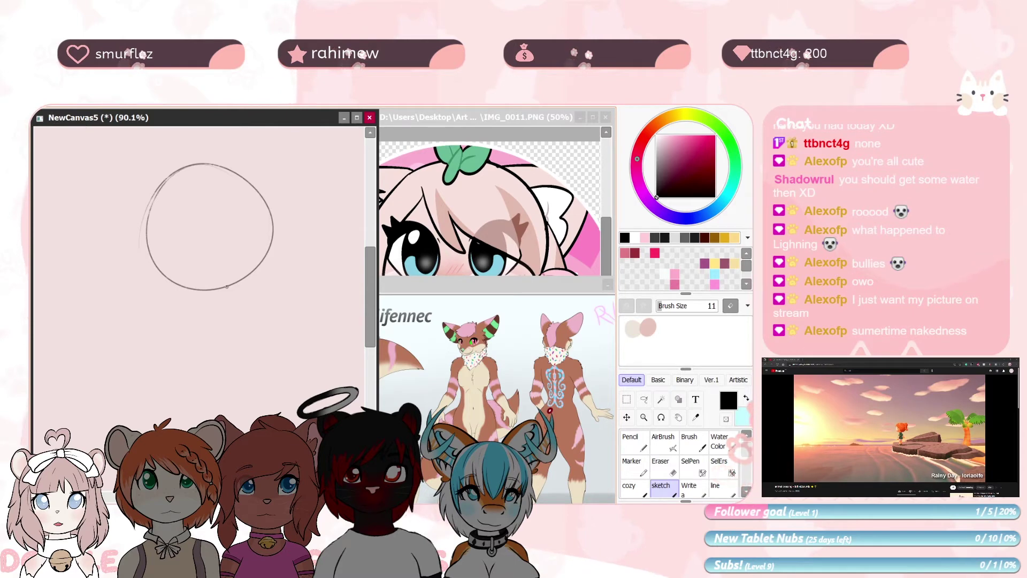
Sketch the neck, the sloping shoulders, and the inner and outer arm lines below the head circle
drag(235, 282, 240, 267)
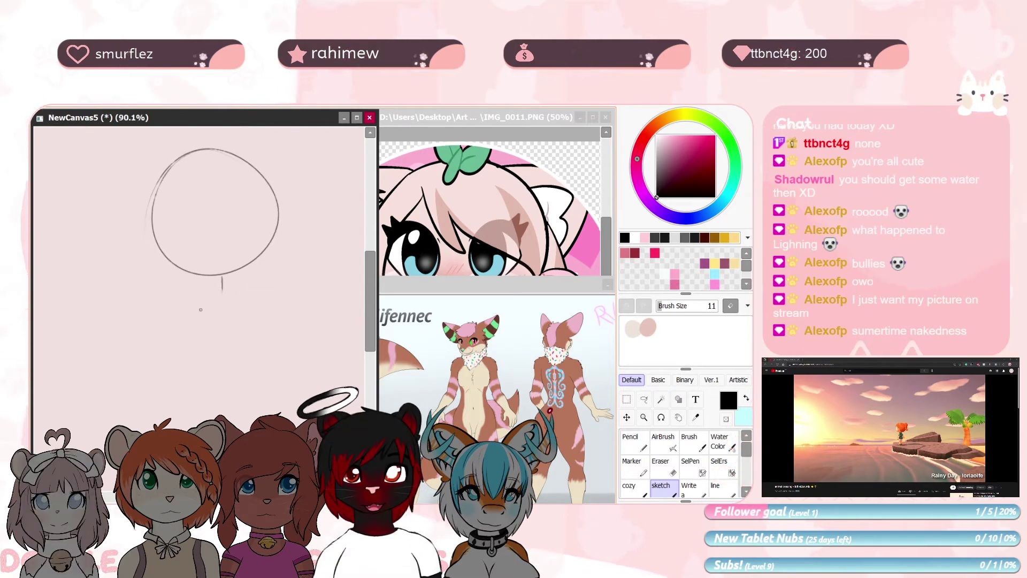
drag(222, 290, 257, 306)
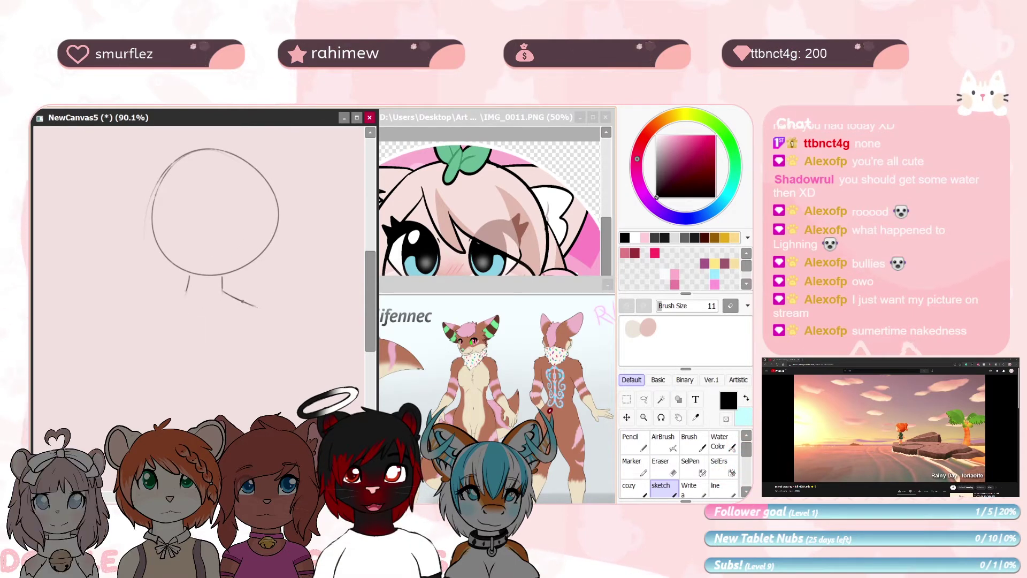
mouse_move(187, 291)
mouse_down()
mouse_move(152, 308)
mouse_move(138, 357)
mouse_up()
drag(260, 282, 266, 294)
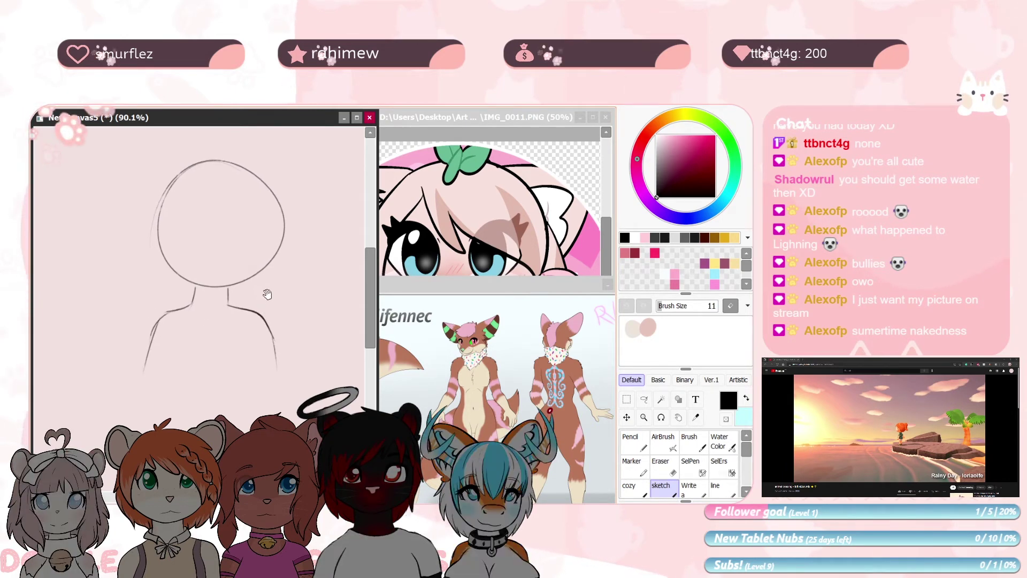
drag(181, 329, 166, 375)
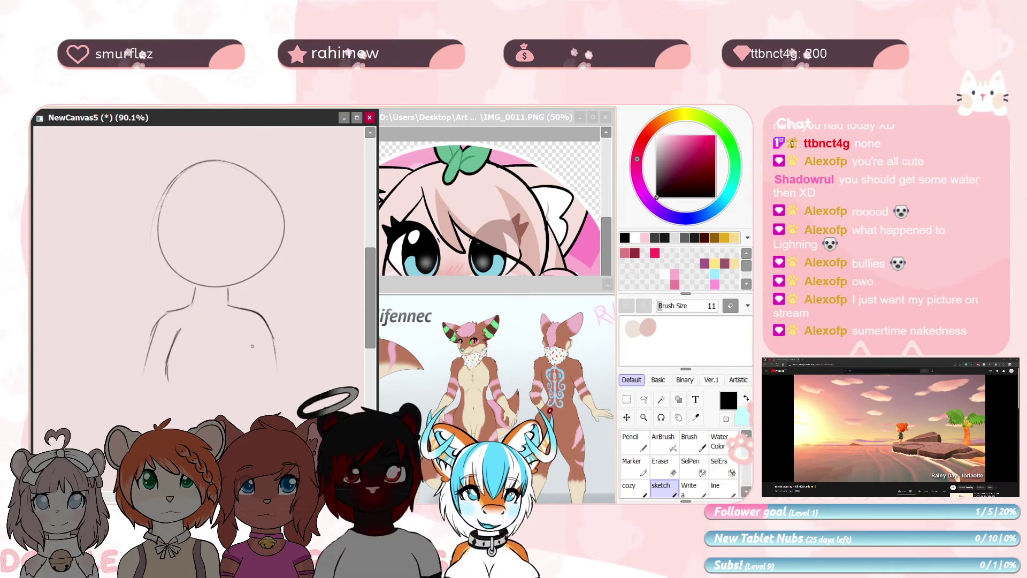
drag(250, 335, 256, 365)
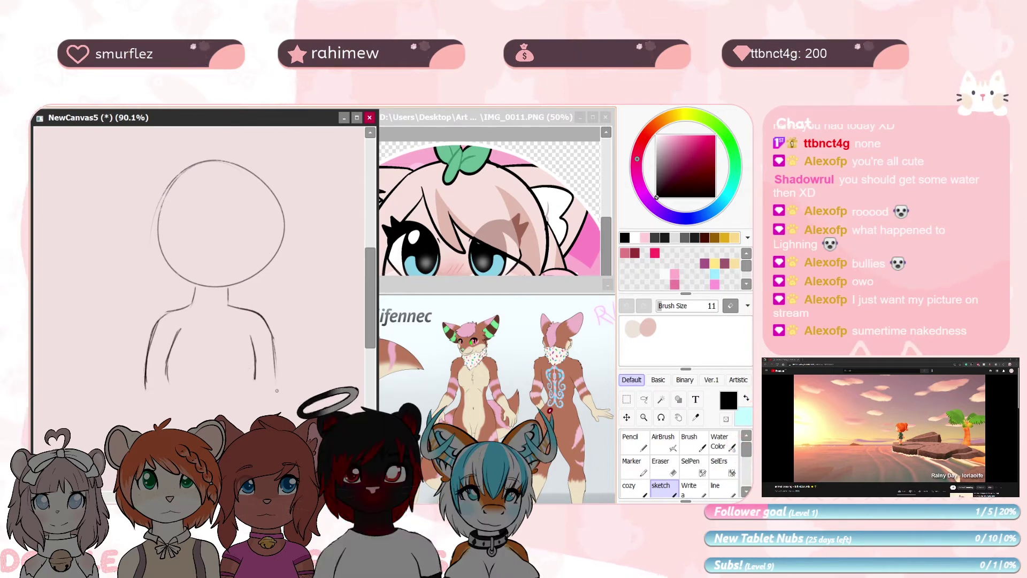
Bring the fox reference's full body into view, sketch curly fur tufts at both sides of the neck, and mirror the canvas view
click(479, 404)
drag(480, 408, 473, 385)
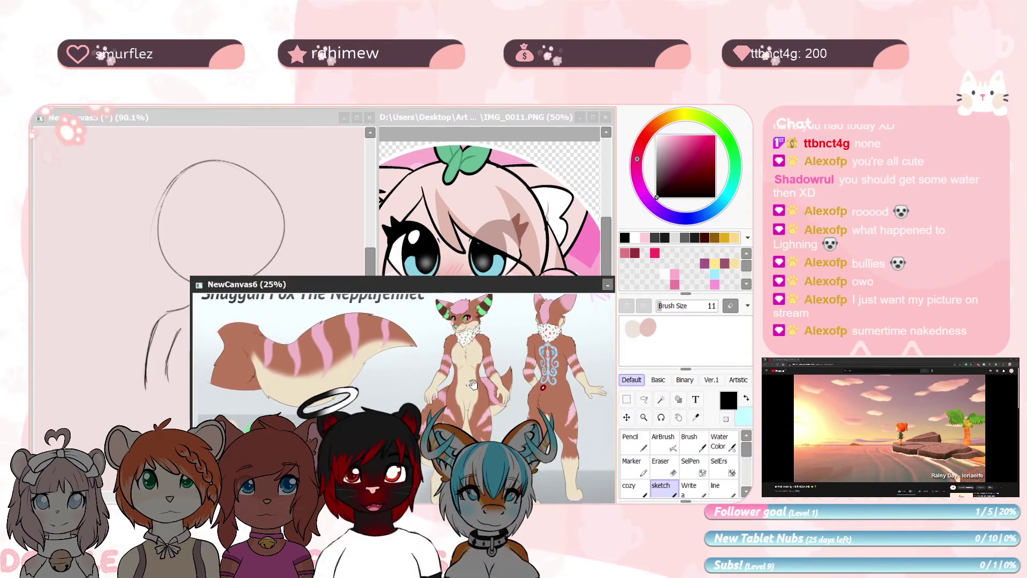
click(182, 305)
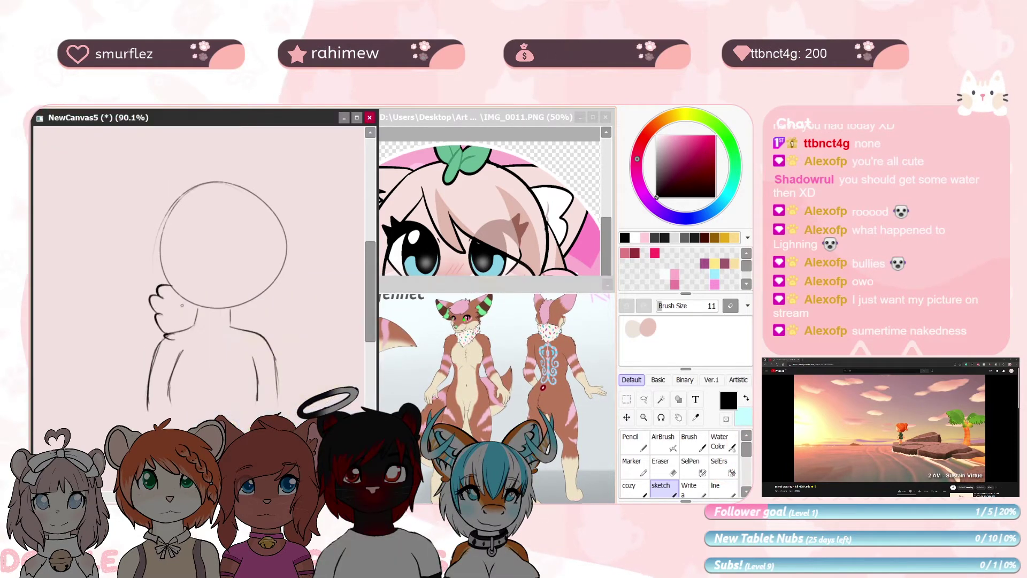
drag(160, 297, 171, 293)
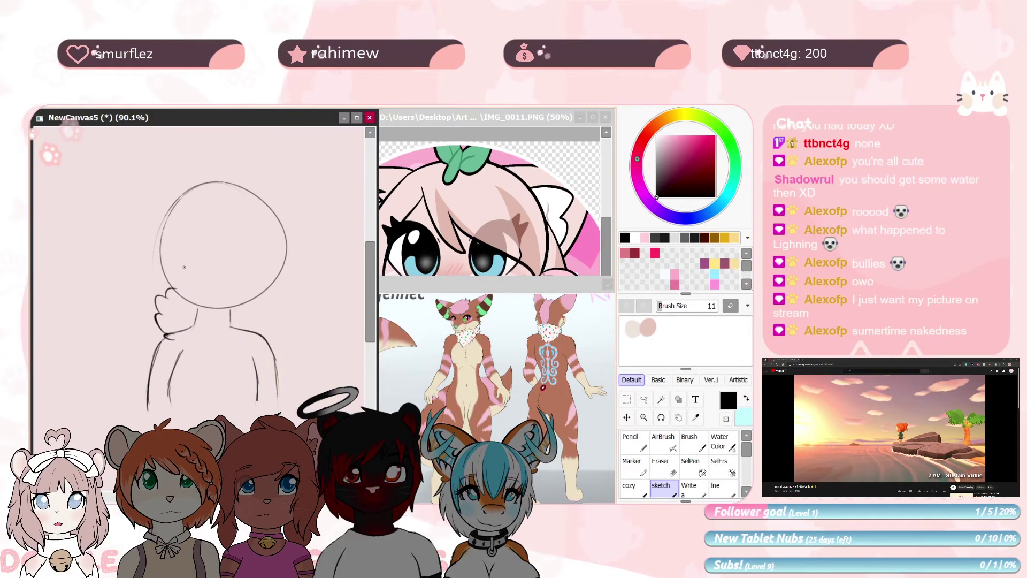
key(h)
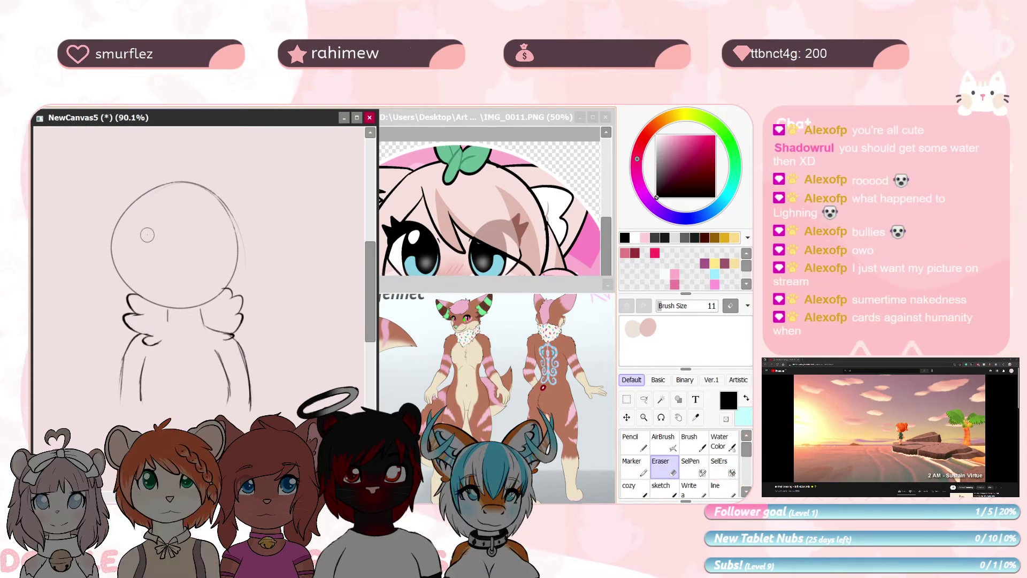
Clean up the neck tufts with the eraser and sketch the rest of the fur collar, ending in a point on the chest
drag(182, 218, 217, 221)
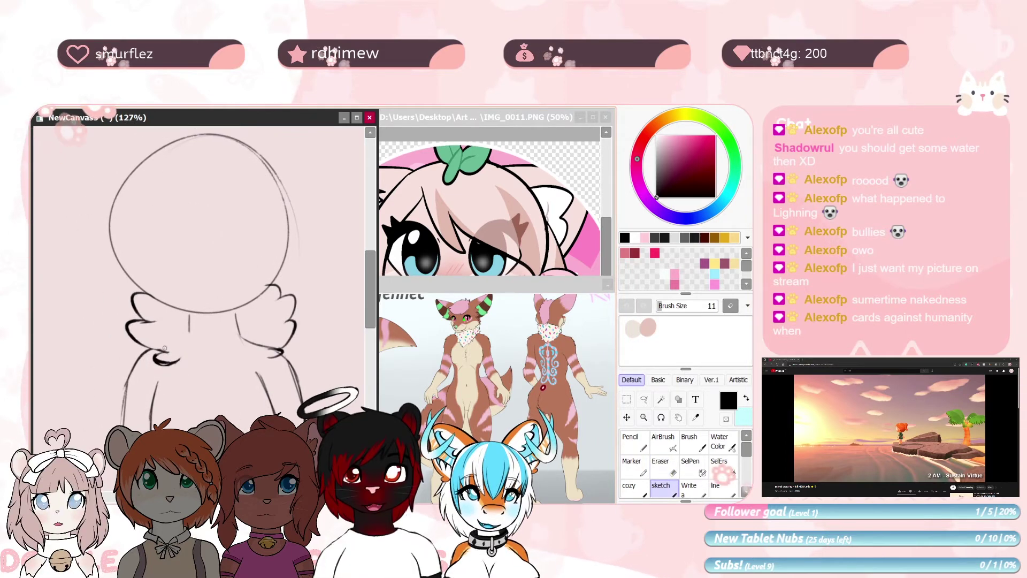
key(e)
mouse_move(170, 366)
mouse_down()
mouse_move(186, 363)
mouse_move(160, 353)
mouse_move(169, 349)
mouse_up()
key(b)
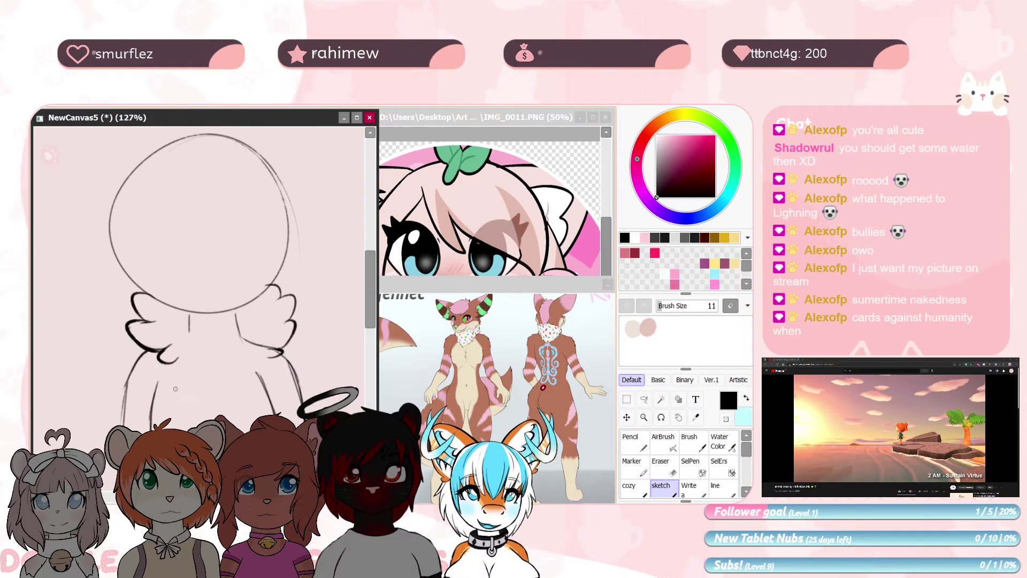
drag(171, 291, 191, 292)
key(e)
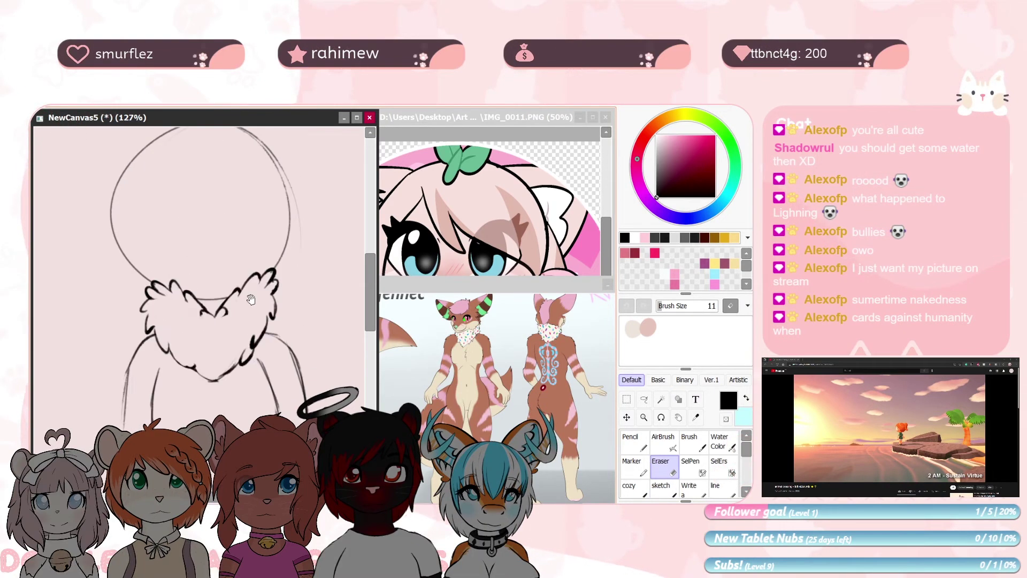
Strengthen the outer line of the arm below the fur collar with the sketch brush and erase the stray strokes beside it
drag(252, 300, 241, 323)
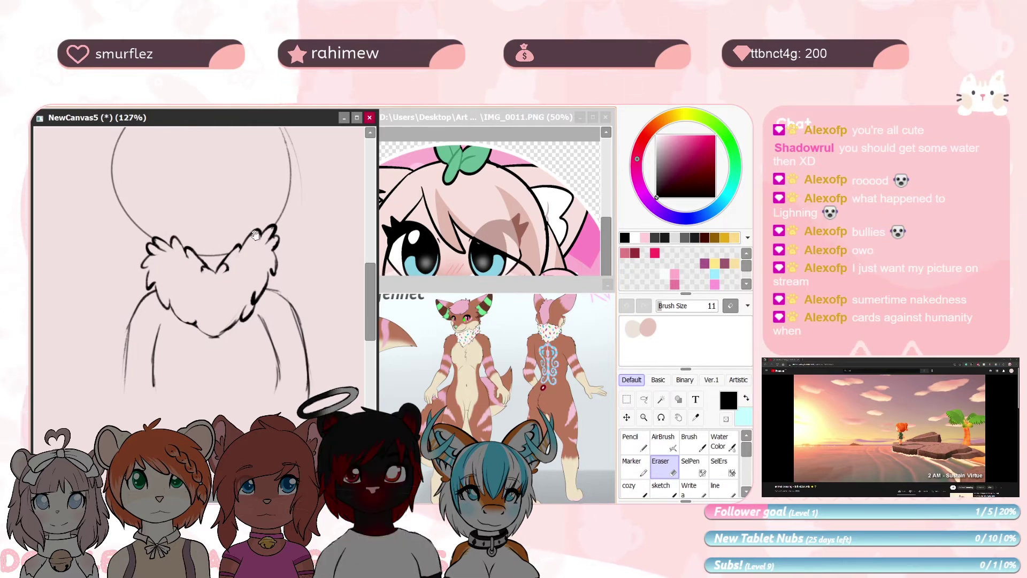
drag(265, 254, 280, 280)
key(n)
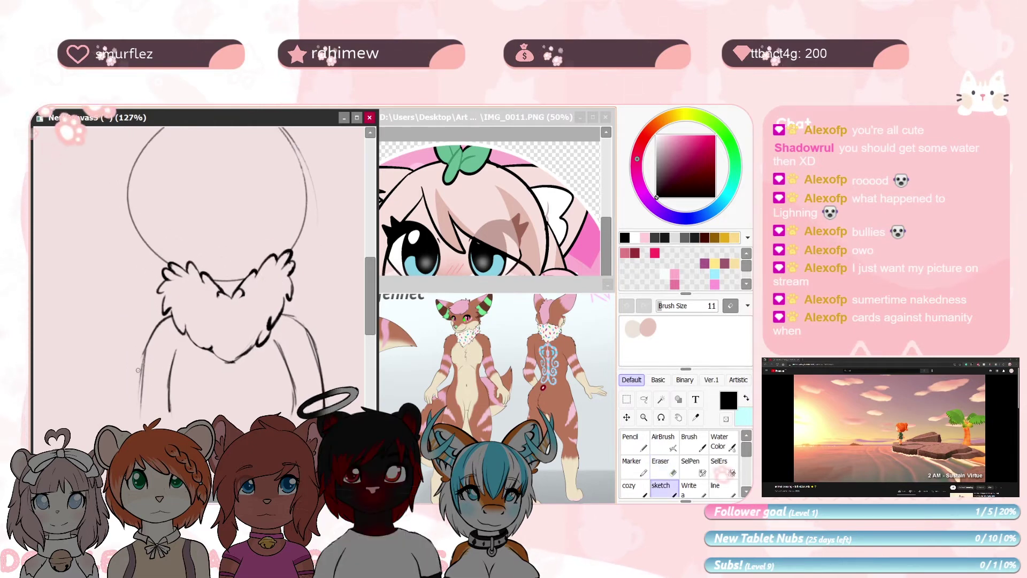
drag(142, 351, 141, 408)
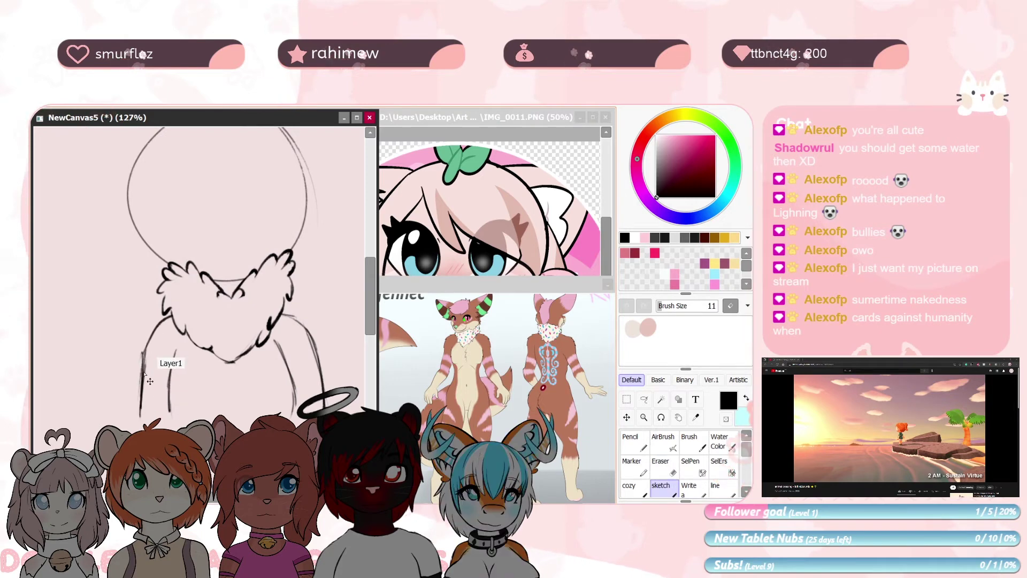
key(e)
drag(137, 377, 137, 399)
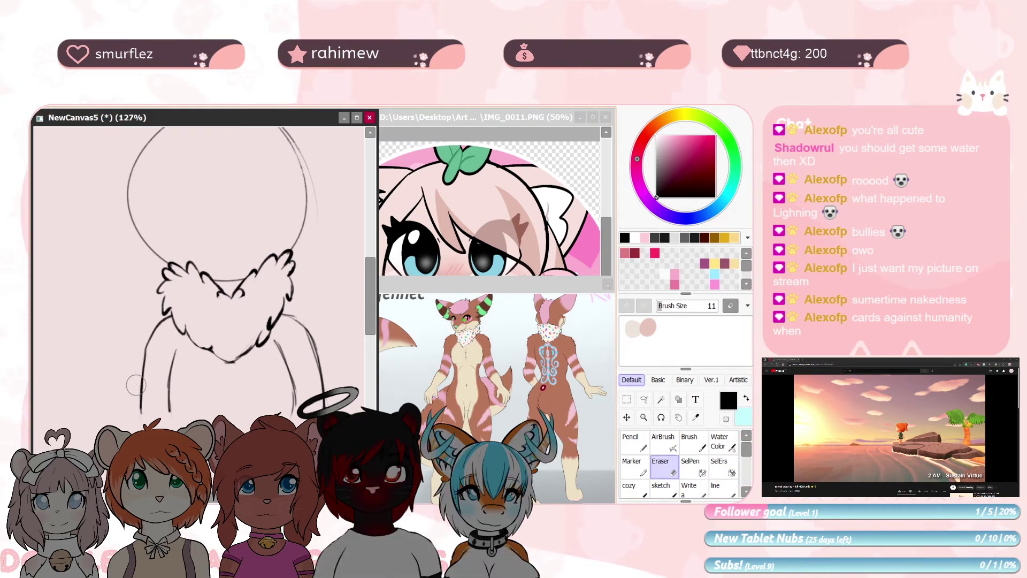
Sketch a straighter side line inside the head circle's left edge, erase the old curve outside it, and strengthen the new contour
drag(285, 256, 272, 314)
drag(261, 228, 264, 293)
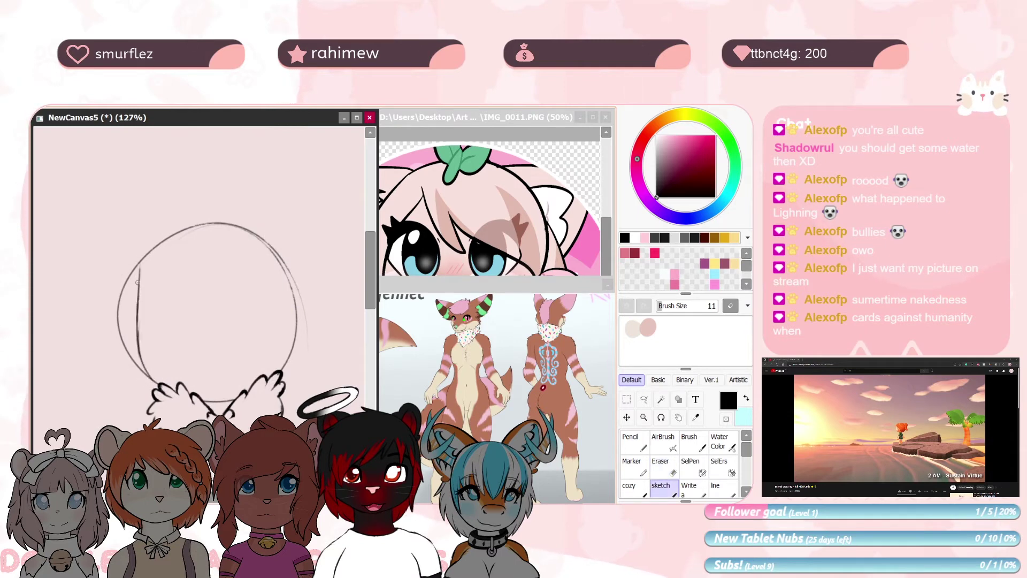
key(e)
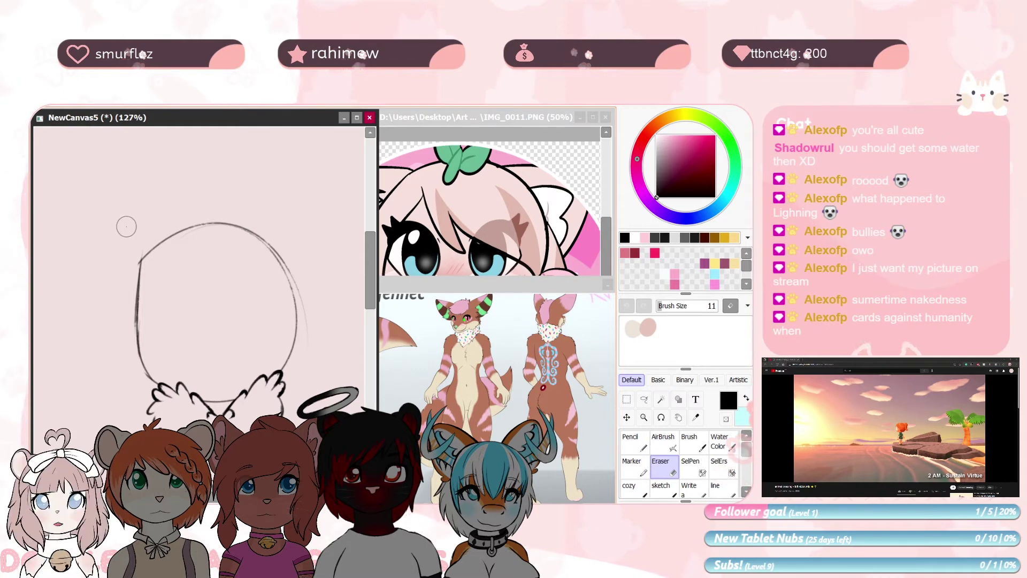
key(Delete)
key(Delete)
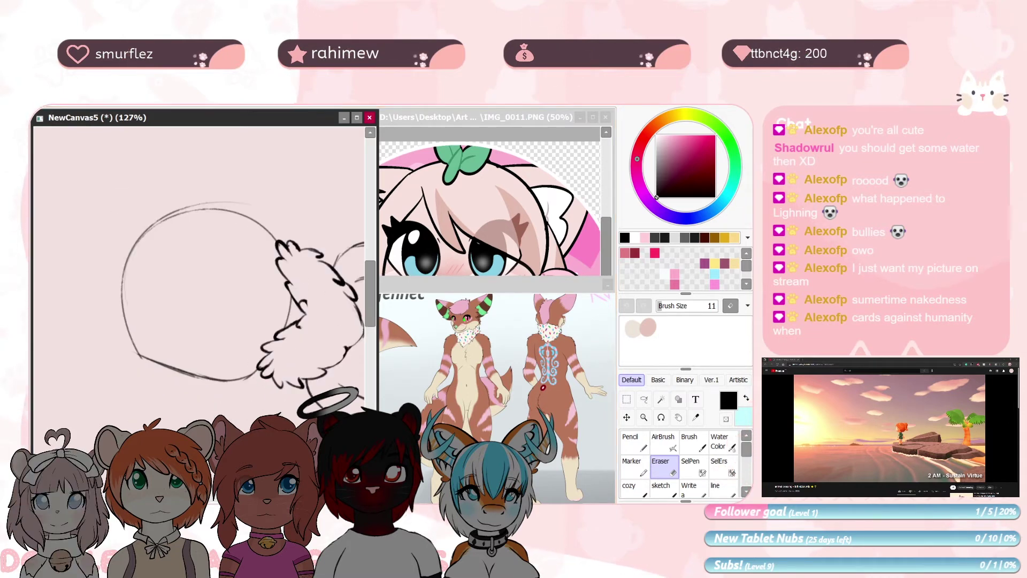
drag(123, 283, 147, 359)
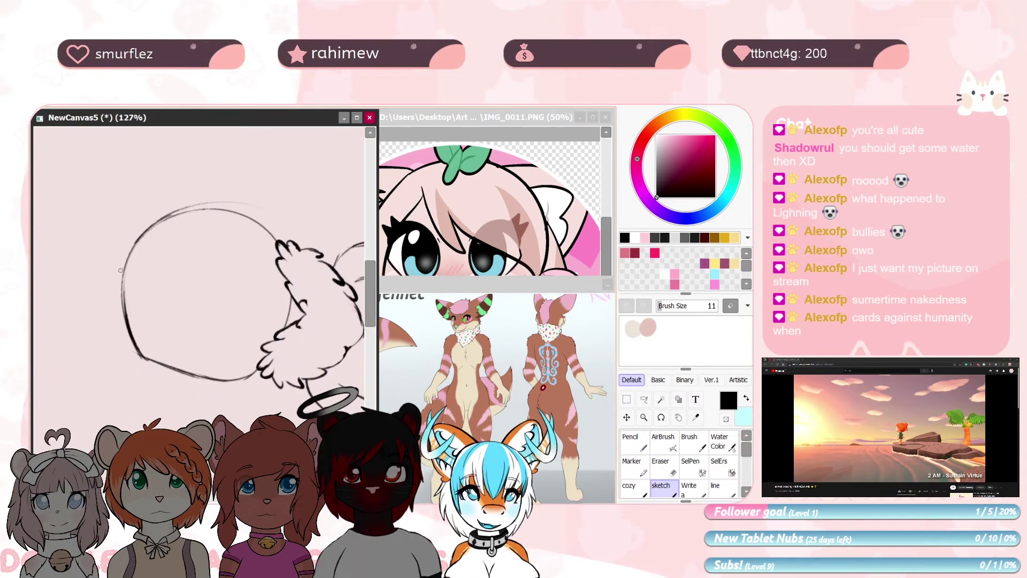
drag(129, 246, 124, 317)
key(Home)
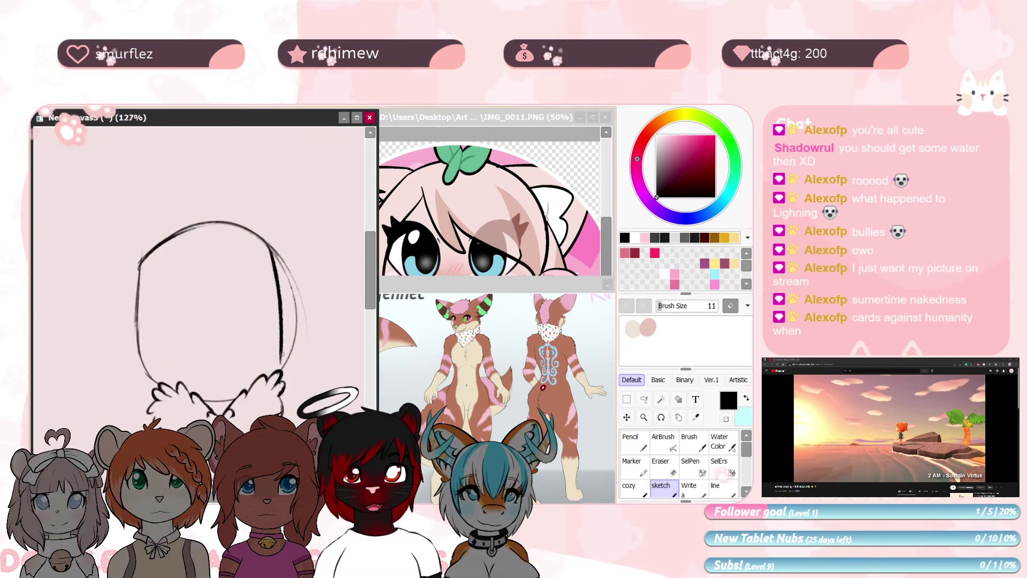
Redraw the head's right side line further inward and erase the leftover circle lines around the head
key(ctrl+z)
drag(271, 246, 282, 368)
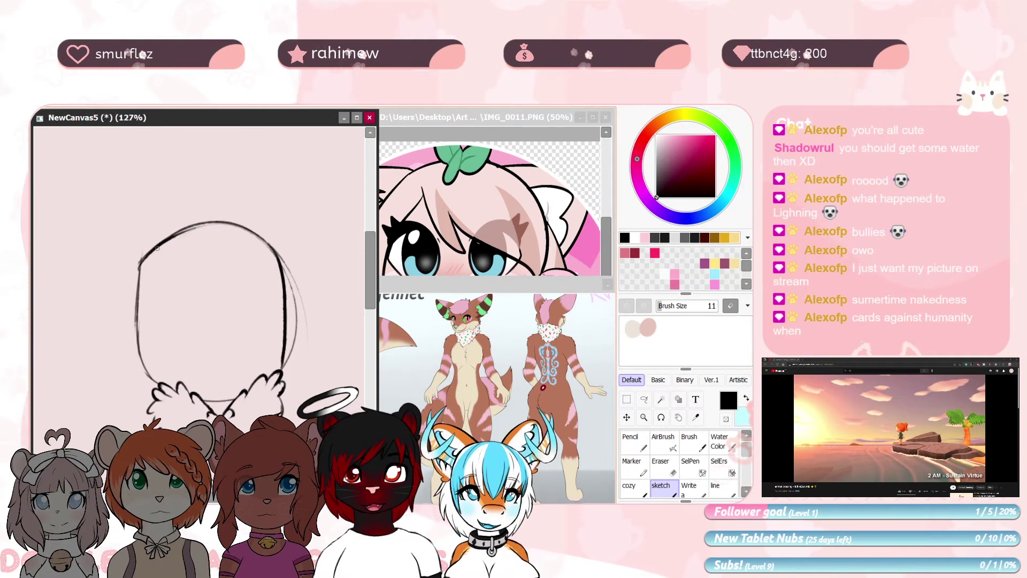
key(ctrl+z)
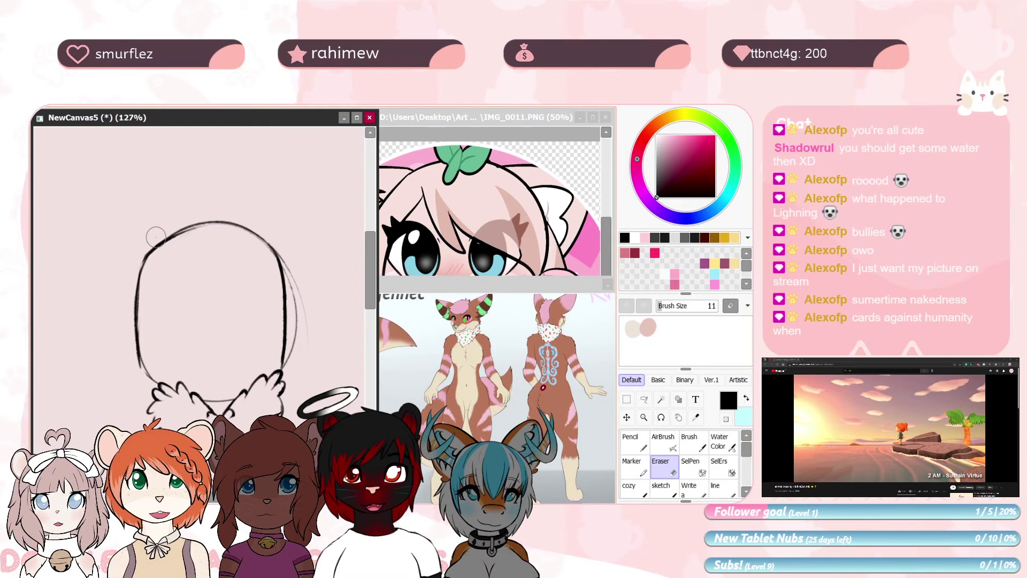
drag(128, 361, 158, 243)
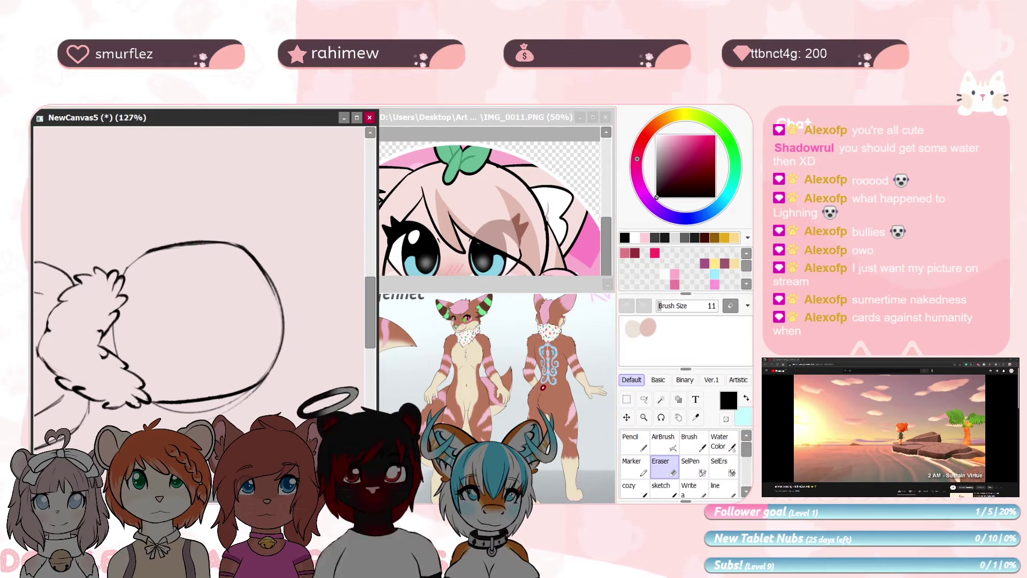
key(Home)
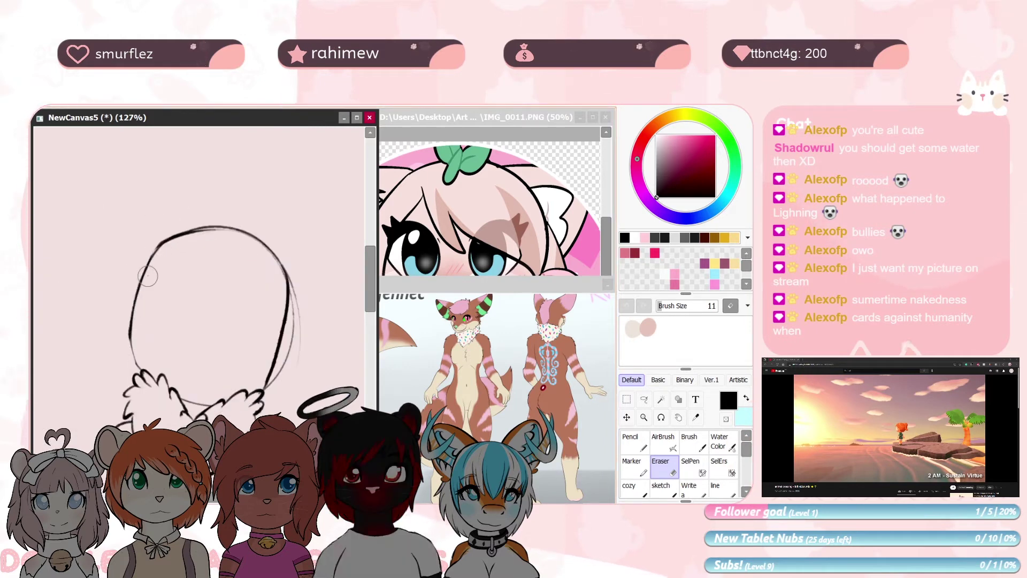
scroll(187, 311, down, 2)
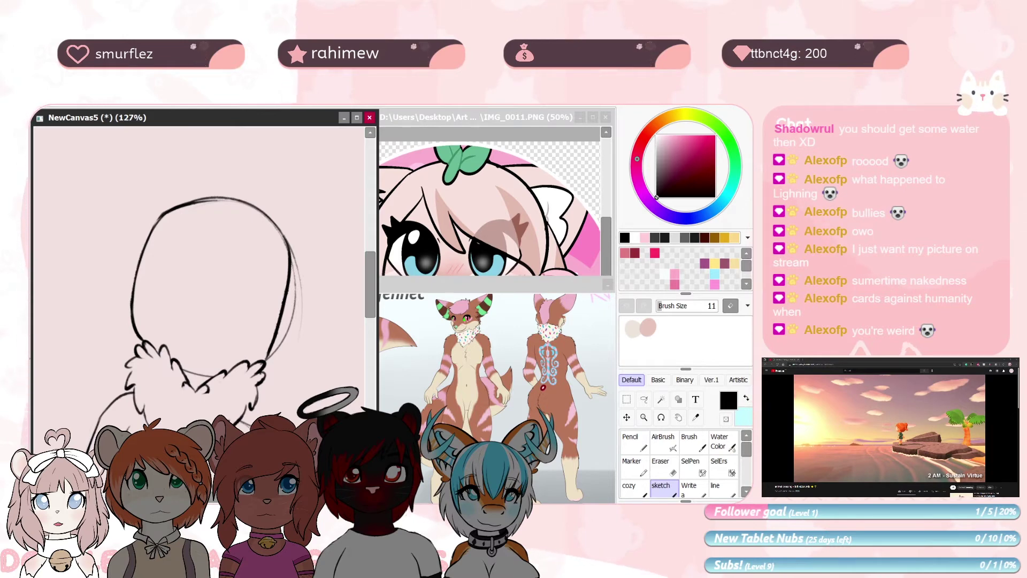
key(Delete)
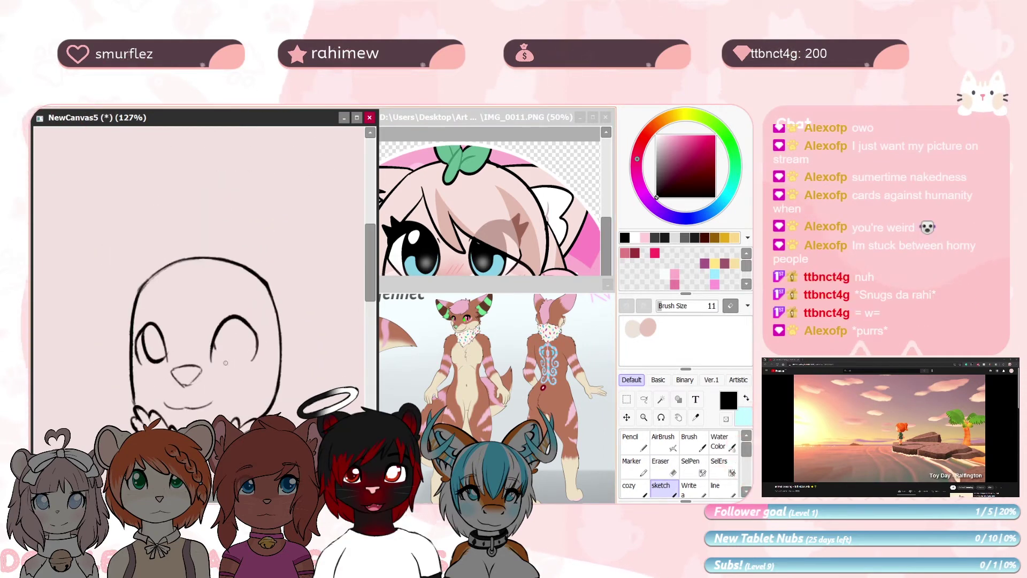
Thicken the outlines of both eyes and the nose with the sketch brush
mouse_move(213, 346)
mouse_down()
mouse_move(233, 314)
mouse_move(244, 343)
mouse_up()
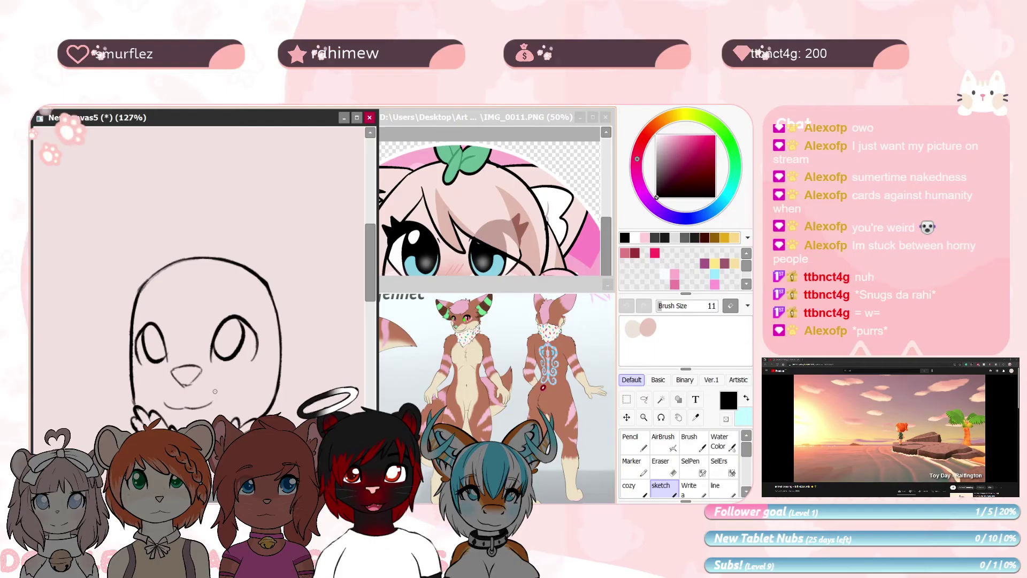
scroll(246, 321, up, 5)
drag(96, 332, 227, 327)
drag(264, 187, 184, 206)
drag(212, 342, 186, 236)
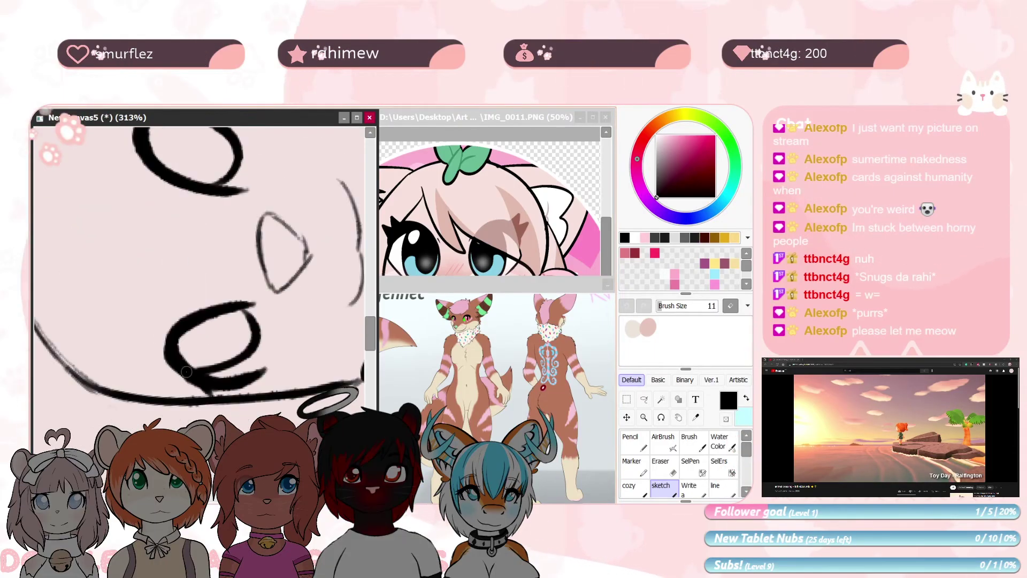
drag(299, 241, 171, 278)
mouse_move(153, 265)
mouse_down()
mouse_move(149, 326)
mouse_move(160, 340)
mouse_up()
Strengthen the smiling mouth line below the nose and sketch the eyebrows above the eyes
mouse_move(208, 230)
mouse_down()
mouse_move(208, 243)
mouse_move(278, 259)
mouse_up()
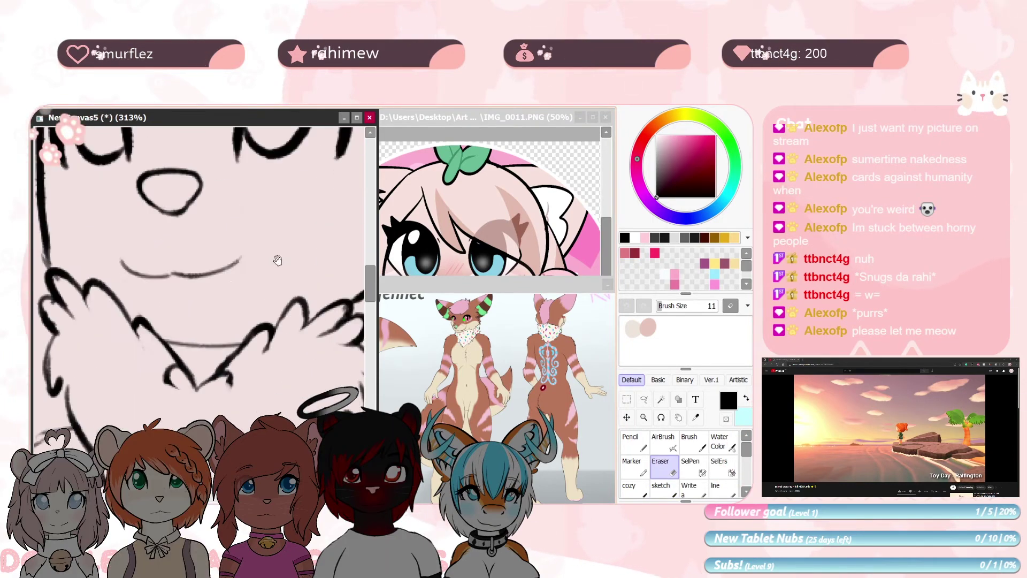
drag(204, 281, 267, 259)
mouse_move(241, 177)
mouse_down()
mouse_move(270, 291)
mouse_move(214, 203)
mouse_up()
drag(134, 329, 196, 379)
scroll(195, 379, down, 5)
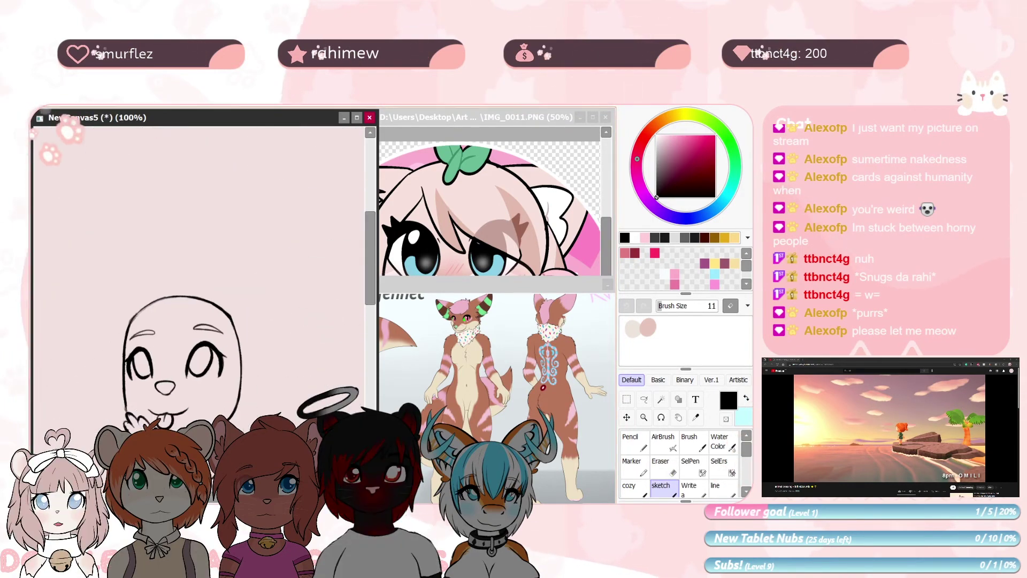
Sketch the outline of the large right ear on the head, undoing and redrawing the strokes that miss
drag(257, 256, 214, 315)
mouse_move(177, 348)
mouse_down()
mouse_move(195, 183)
mouse_move(292, 300)
mouse_up()
key(ctrl+z)
mouse_move(193, 345)
mouse_down()
mouse_move(187, 241)
mouse_move(294, 305)
mouse_up()
key(ctrl+z)
drag(198, 163, 290, 314)
key(ctrl+z)
mouse_move(214, 214)
mouse_down()
mouse_move(289, 268)
mouse_move(197, 214)
mouse_up()
Clean up the ear lines with the eraser and sketch the left ear with fur tufts at its base
key(e)
drag(181, 332, 128, 366)
drag(188, 225, 257, 278)
drag(154, 309, 177, 289)
mouse_move(57, 222)
mouse_down()
mouse_move(155, 323)
mouse_move(177, 300)
mouse_move(158, 295)
mouse_up()
key(ctrl+z)
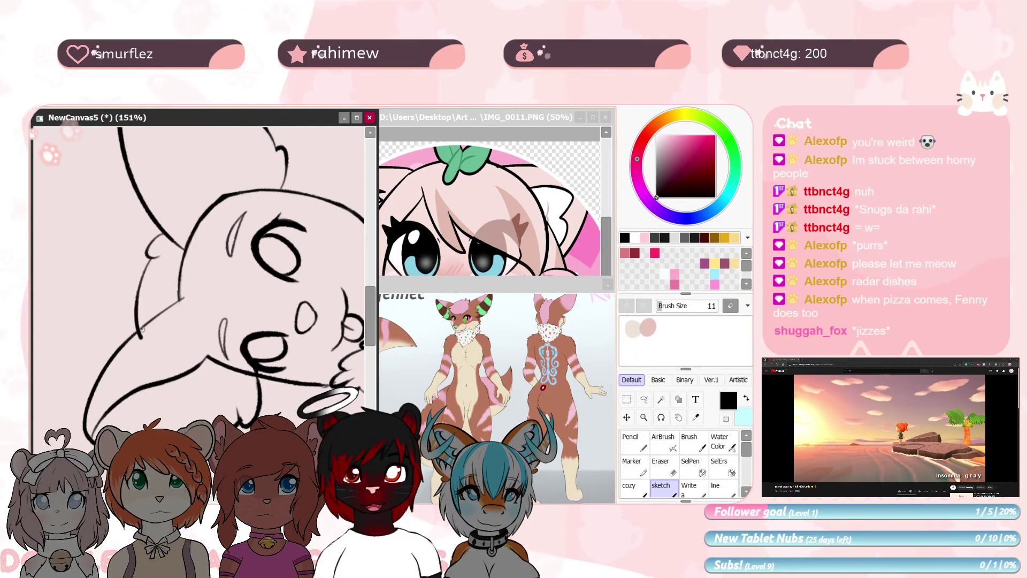
Sketch the hair on top of the head with a fringe sweeping across the forehead
drag(155, 259, 179, 299)
mouse_move(161, 295)
mouse_down()
mouse_move(214, 257)
mouse_move(48, 156)
mouse_up()
drag(200, 292, 238, 417)
mouse_move(235, 407)
mouse_down()
mouse_move(138, 418)
mouse_move(185, 393)
mouse_up()
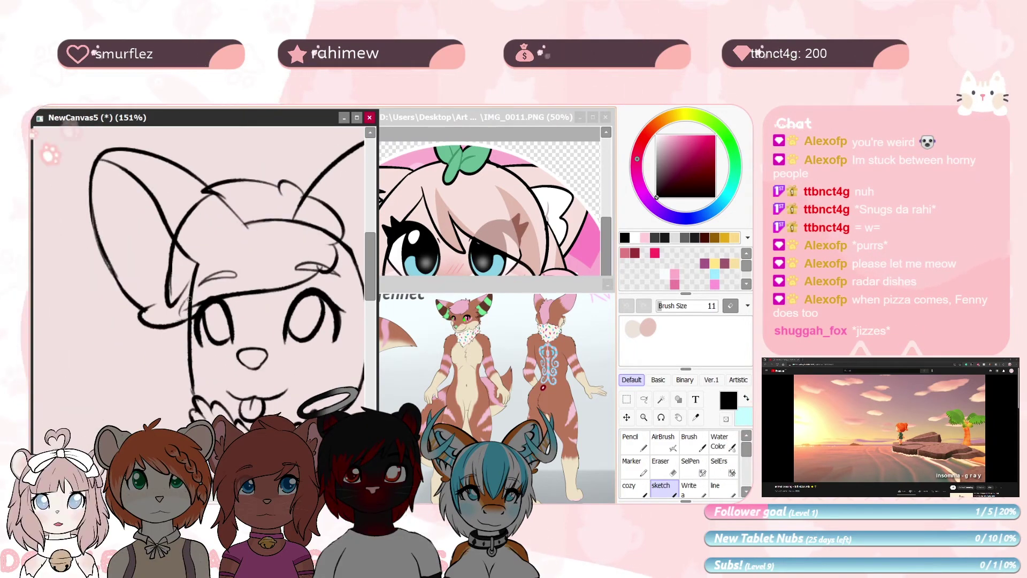
Erase the head and ear lines that run through the hair and fringe
key(e)
mouse_move(267, 241)
mouse_down()
mouse_move(214, 294)
mouse_move(263, 307)
mouse_up()
mouse_move(282, 374)
mouse_down()
mouse_move(232, 373)
mouse_move(231, 342)
mouse_up()
drag(241, 353, 251, 278)
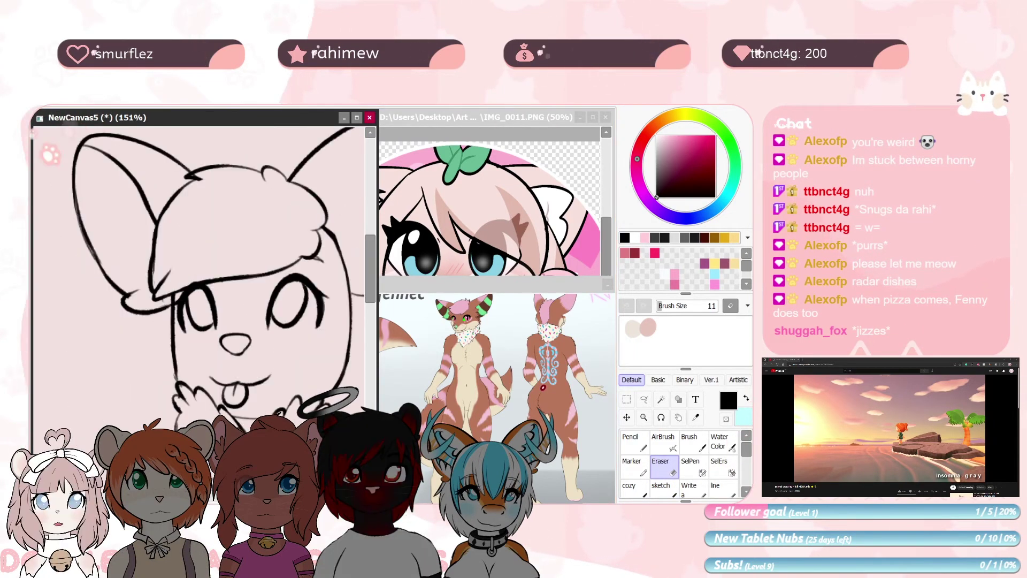
scroll(257, 267, down, 2)
drag(271, 347, 262, 344)
key(b)
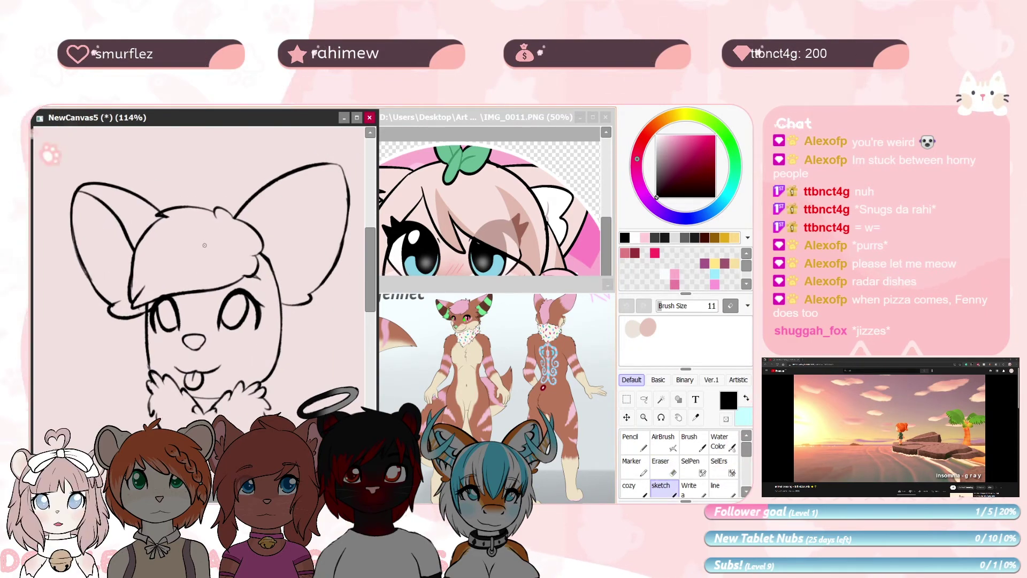
Reshape both cheek lines into softer, rounder curves with the sketch brush and the eraser
drag(145, 326, 154, 376)
drag(262, 358, 263, 348)
key(e)
drag(146, 326, 147, 359)
key(b)
drag(262, 370, 252, 354)
key(e)
key(b)
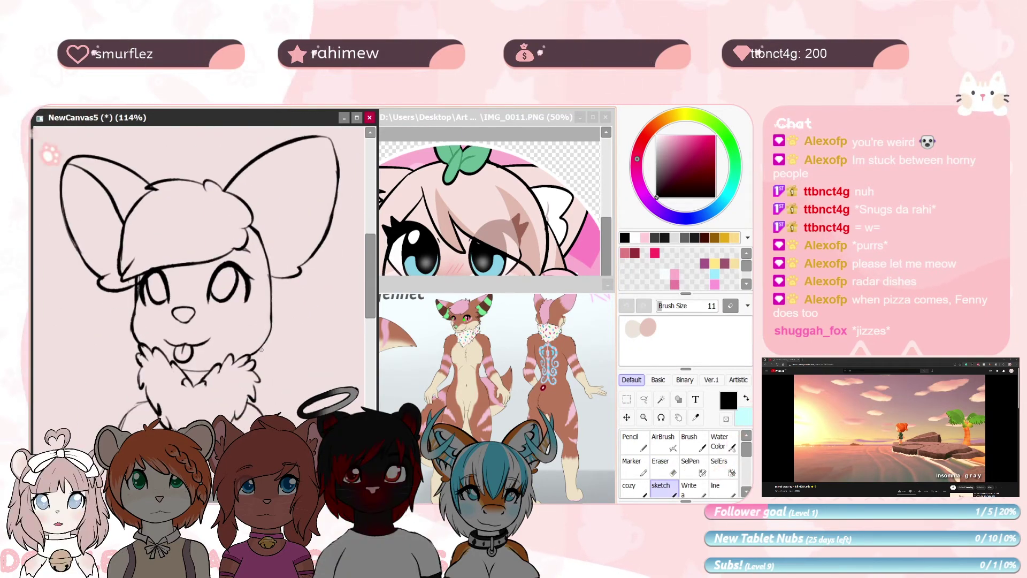
Erase the line where the hair meets the right ear and redraw the join to the head outline
key(e)
mouse_move(330, 138)
mouse_down()
mouse_move(261, 244)
mouse_move(261, 292)
mouse_up()
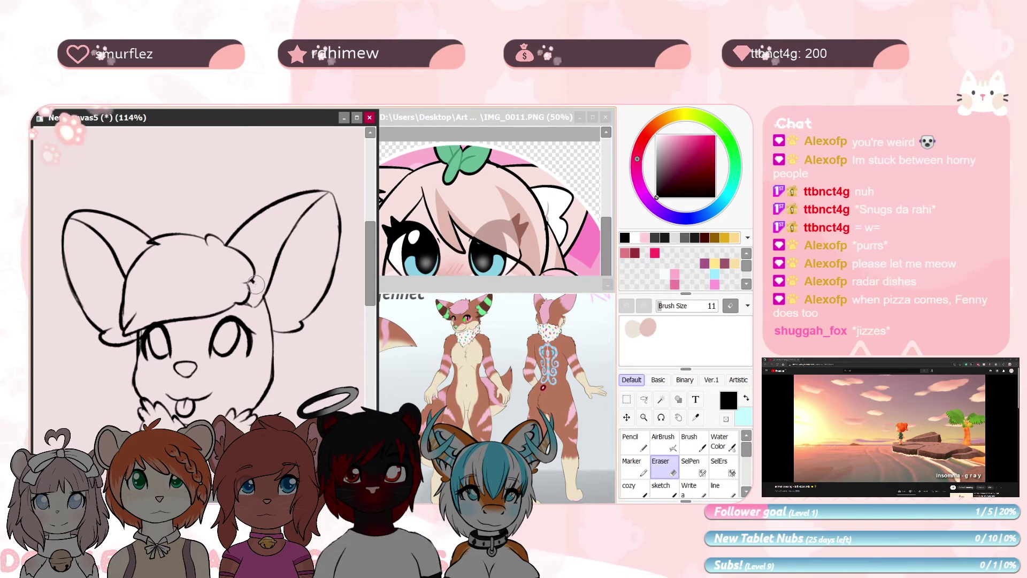
key(b)
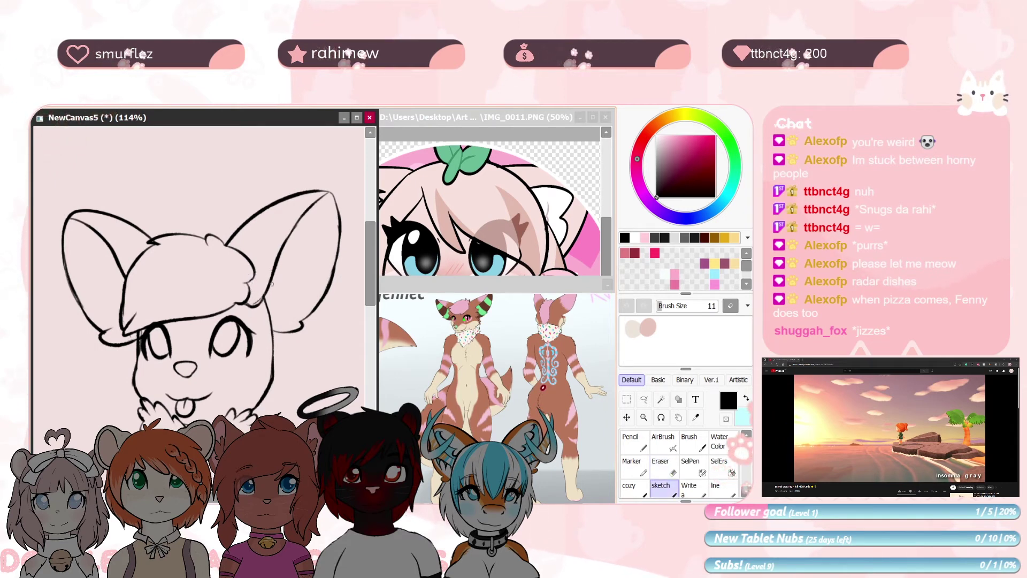
drag(275, 269, 300, 282)
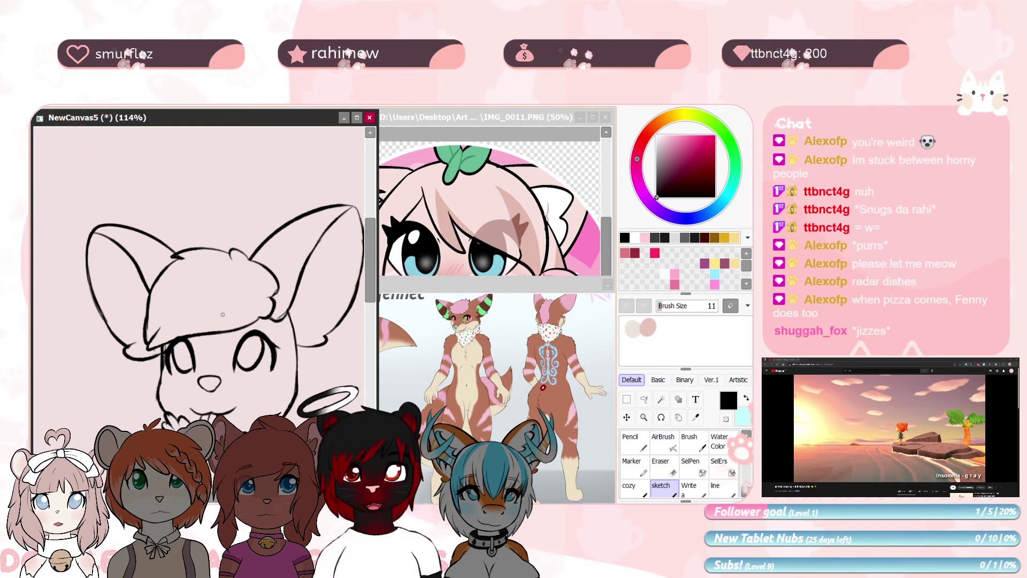
Rotate the canvas view and strengthen the outer line of the left arm from the shoulder downward
drag(223, 315, 257, 131)
key(Delete)
key(Delete)
key(Delete)
key(e)
key(n)
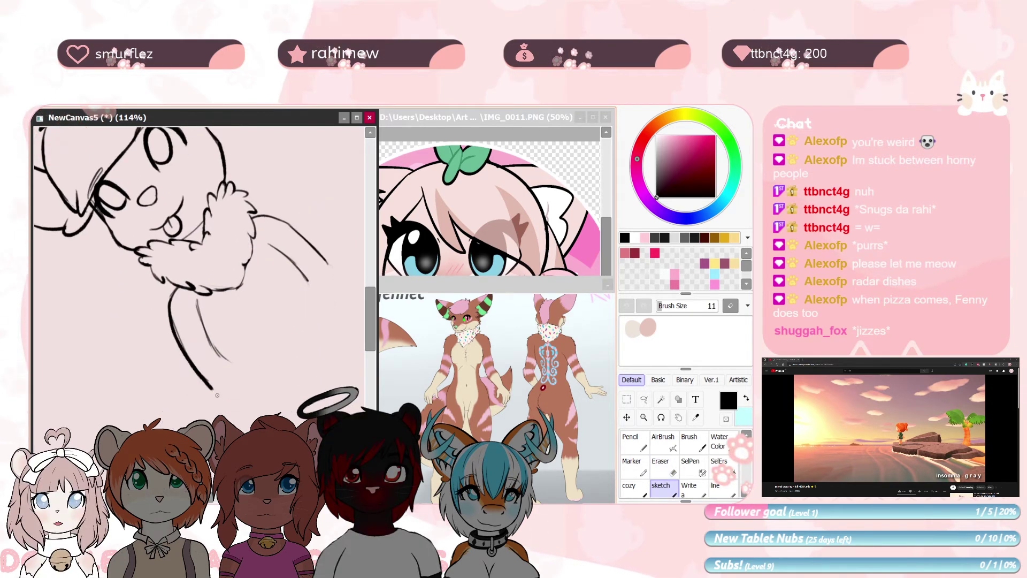
mouse_move(170, 320)
mouse_down()
mouse_move(246, 309)
mouse_move(254, 359)
mouse_up()
key(Home)
Redraw the right shoulder and outer arm line as a bolder curve, undoing the strokes that miss
key(ctrl+z)
drag(249, 310, 253, 370)
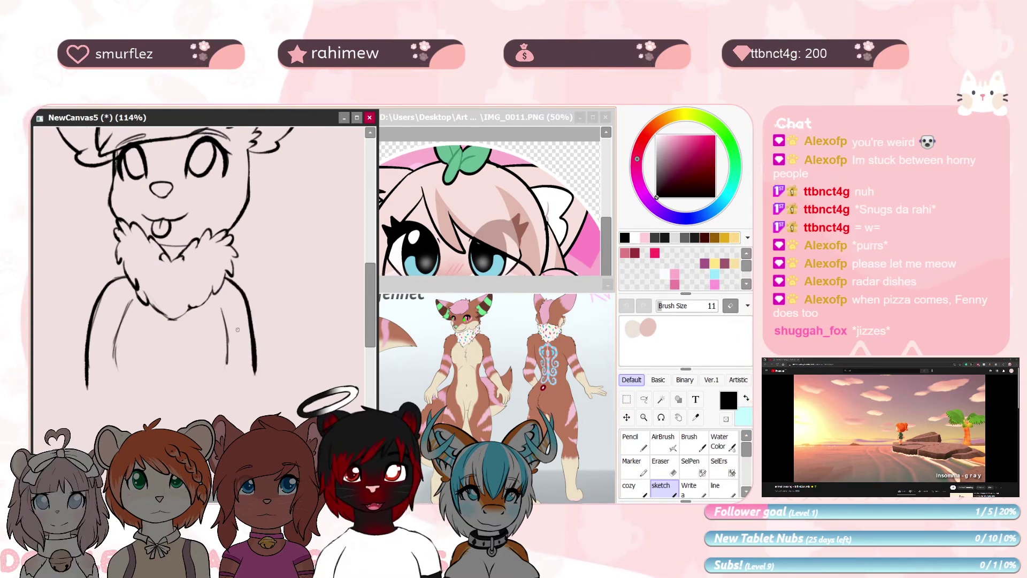
key(ctrl+z)
drag(229, 279, 253, 375)
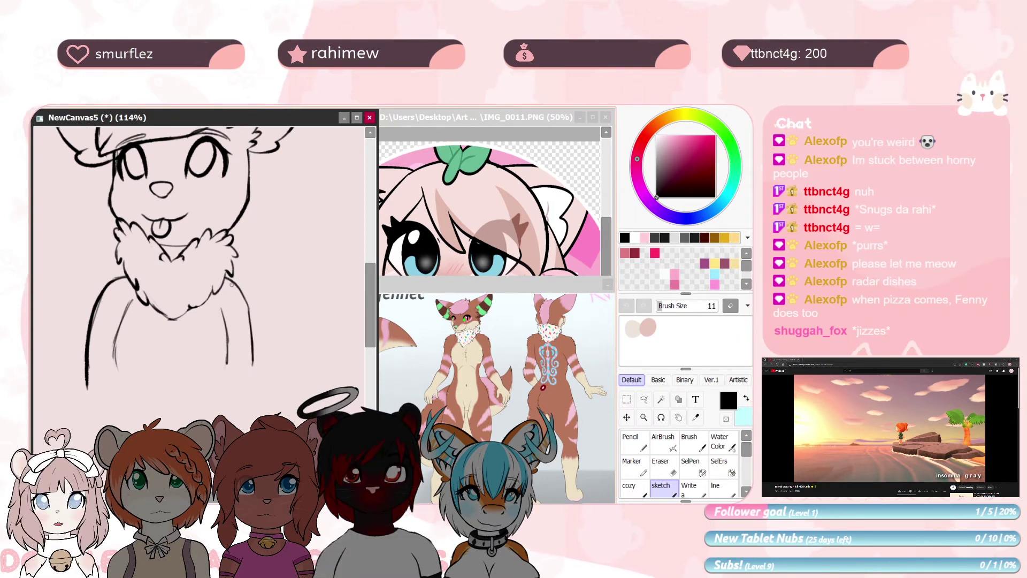
drag(231, 285, 253, 374)
Redraw the inner arm lines on both sides of the torso and clean them up with the eraser
drag(252, 347, 300, 346)
key(e)
drag(175, 311, 163, 378)
key(e)
drag(272, 307, 277, 375)
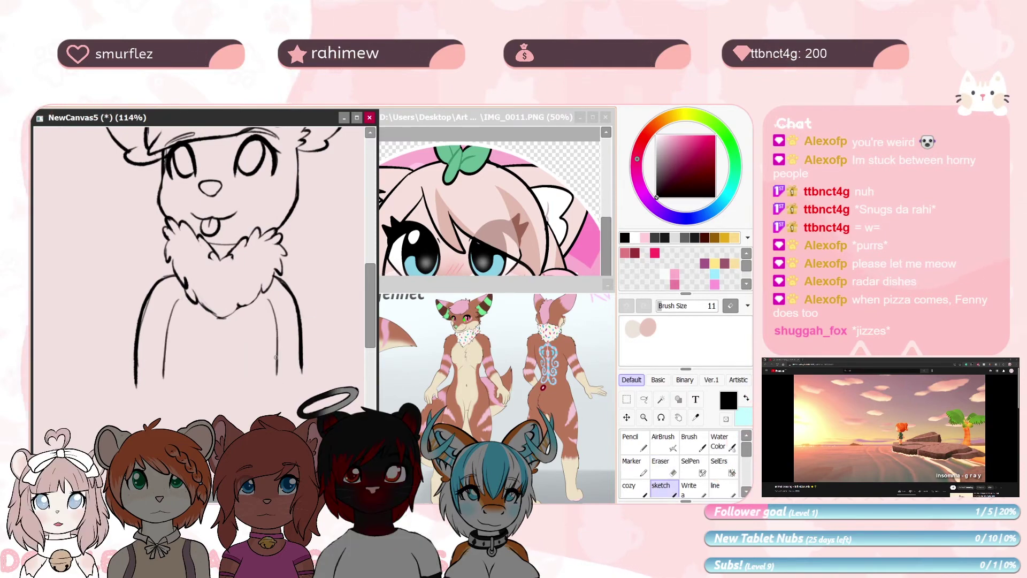
key(e)
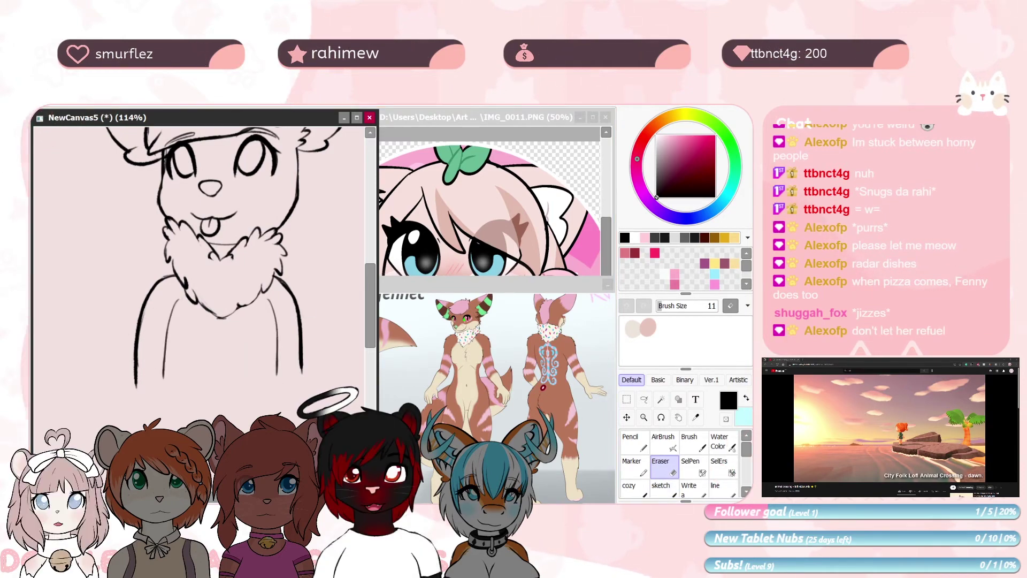
mouse_move(177, 326)
mouse_down()
mouse_move(187, 339)
mouse_move(175, 389)
mouse_up()
key(e)
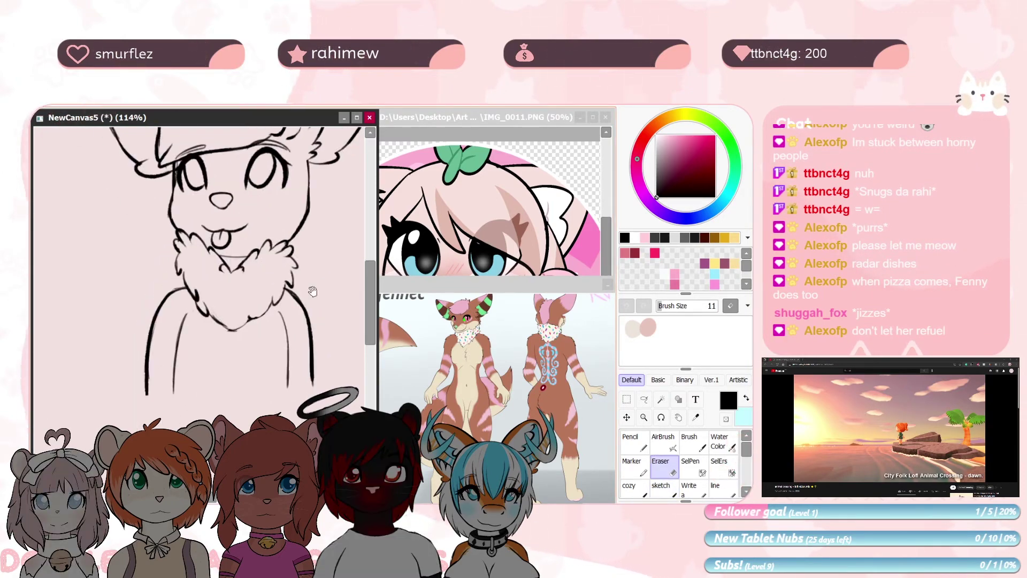
Erase the old fur collar and close the head outline with a rounded jaw line below the tongue
drag(313, 292, 297, 349)
drag(167, 292, 240, 405)
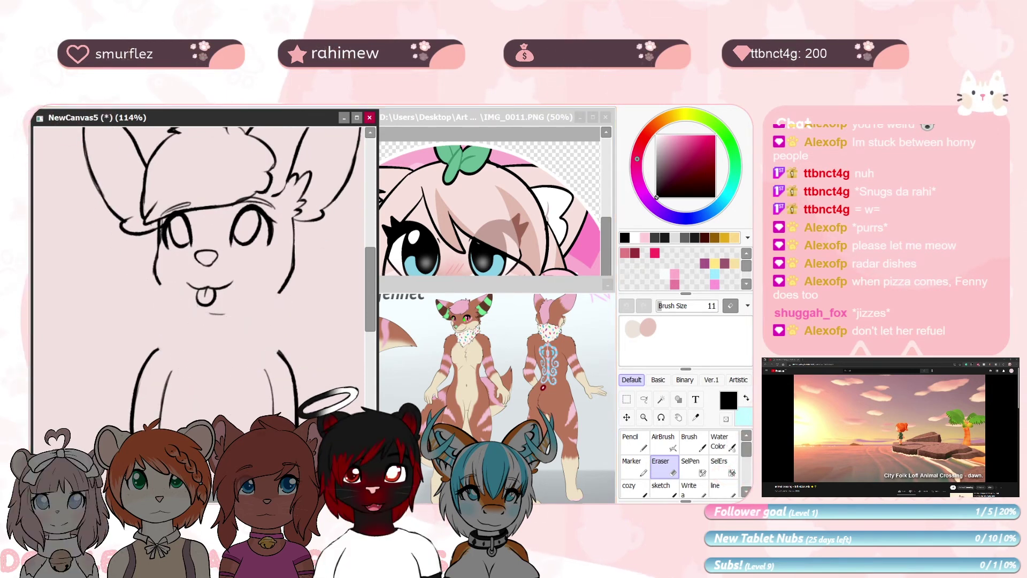
mouse_move(162, 284)
mouse_down()
mouse_move(191, 312)
mouse_move(184, 339)
mouse_move(207, 390)
mouse_up()
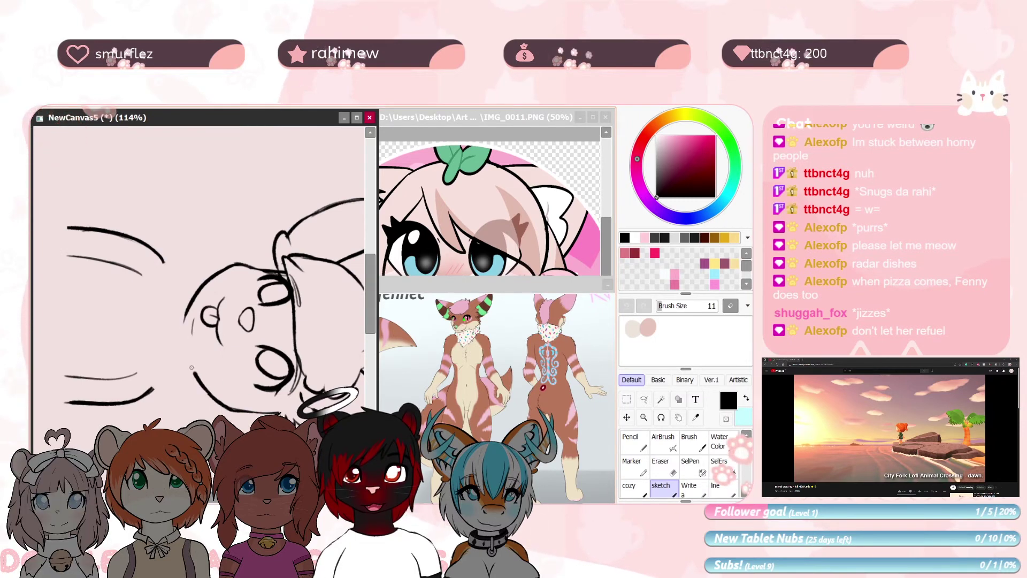
key(e)
mouse_move(194, 319)
mouse_down()
mouse_move(192, 335)
mouse_move(267, 302)
mouse_move(295, 264)
mouse_up()
key(n)
key(Home)
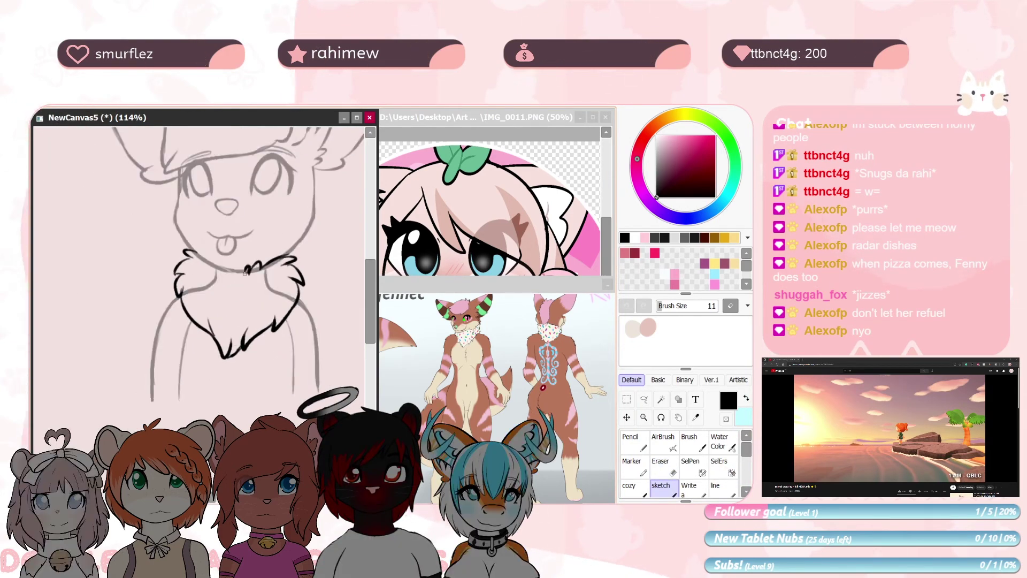
Erase and redraw the small fur tufts of the new collar directly under the chin
scroll(236, 275, up, 5)
key(e)
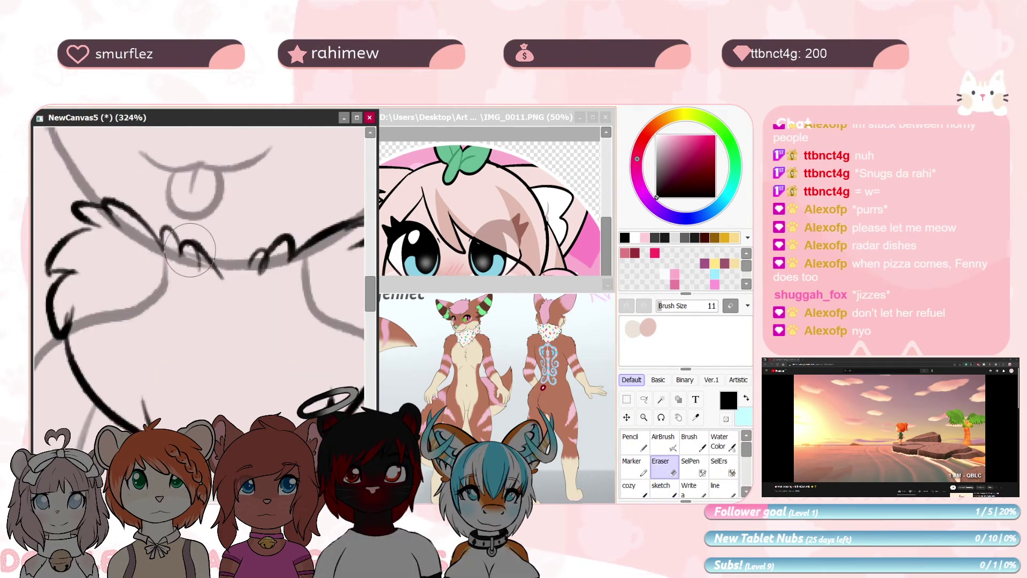
drag(236, 235, 193, 273)
key(n)
drag(195, 251, 230, 281)
scroll(214, 278, down, 4)
drag(284, 357, 297, 391)
Erase the shoulder and neck lines that cross the inside of the new fur collar
key(e)
drag(176, 313, 147, 348)
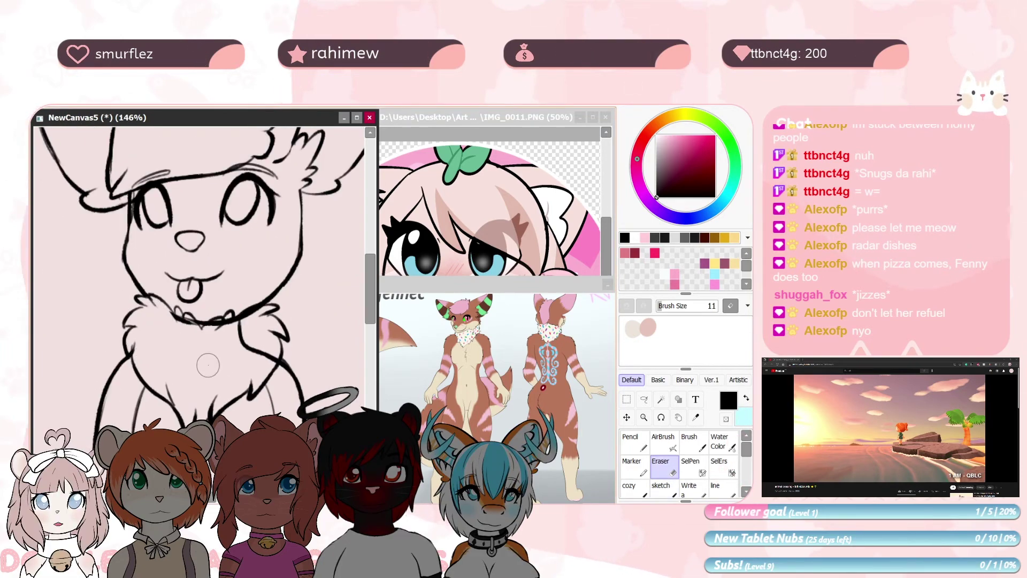
scroll(145, 287, down, 2)
drag(145, 287, 169, 407)
Erase the stray line ends where the hair fringe meets the base of the ear beside the smaller eye
scroll(145, 279, up, 4)
key(End)
key(End)
key(End)
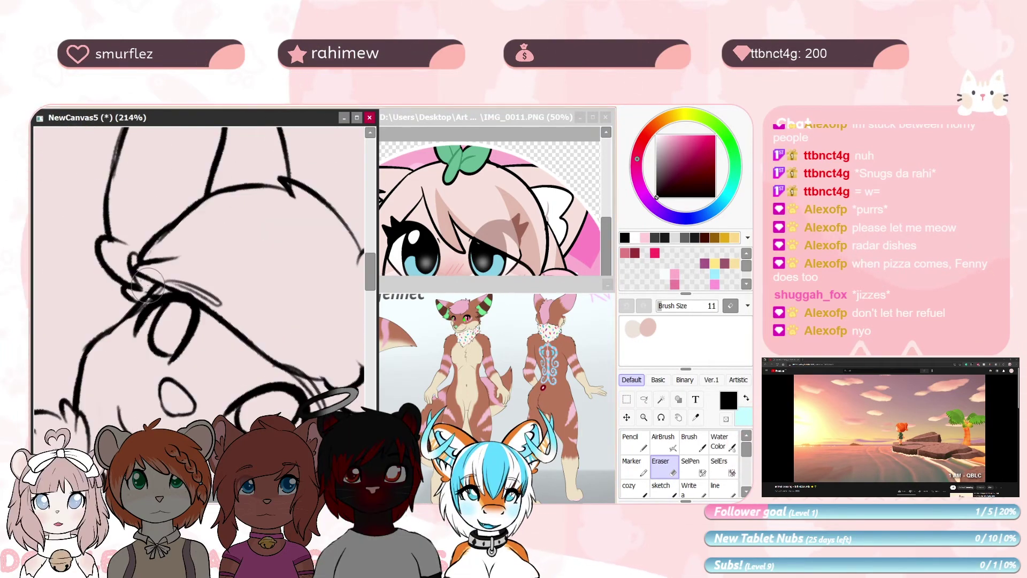
mouse_move(142, 267)
mouse_down()
mouse_move(110, 257)
mouse_move(120, 268)
mouse_up()
key(n)
key(Home)
scroll(201, 273, down, 6)
drag(290, 287, 282, 328)
Select the whole fox silhouette and fill it with a reddish-brown base colour beneath the line art
key(w)
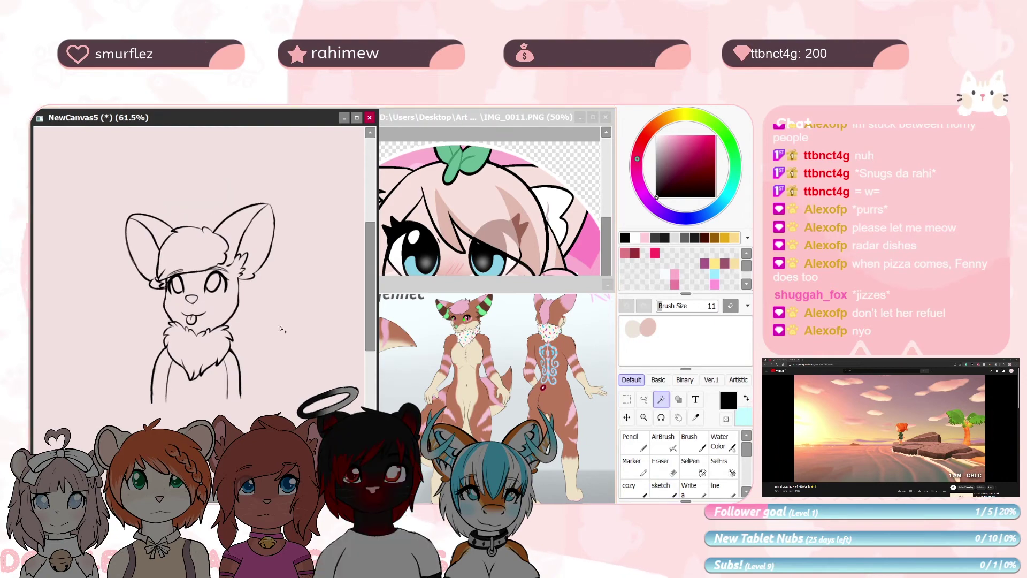
key(s)
drag(284, 396, 116, 191)
click(109, 109)
scroll(199, 293, up, 4)
scroll(199, 293, down, 4)
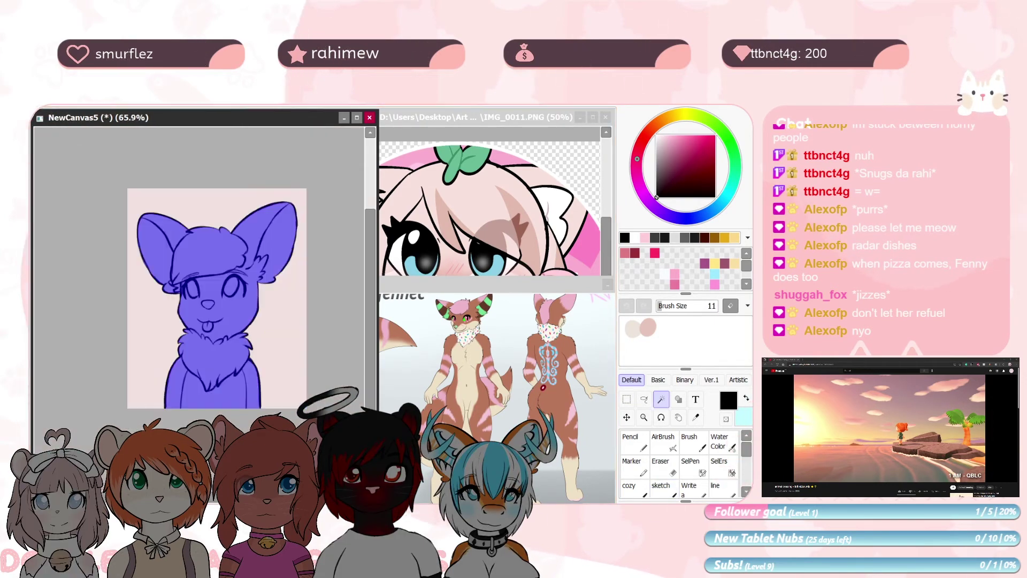
scroll(200, 293, up, 4)
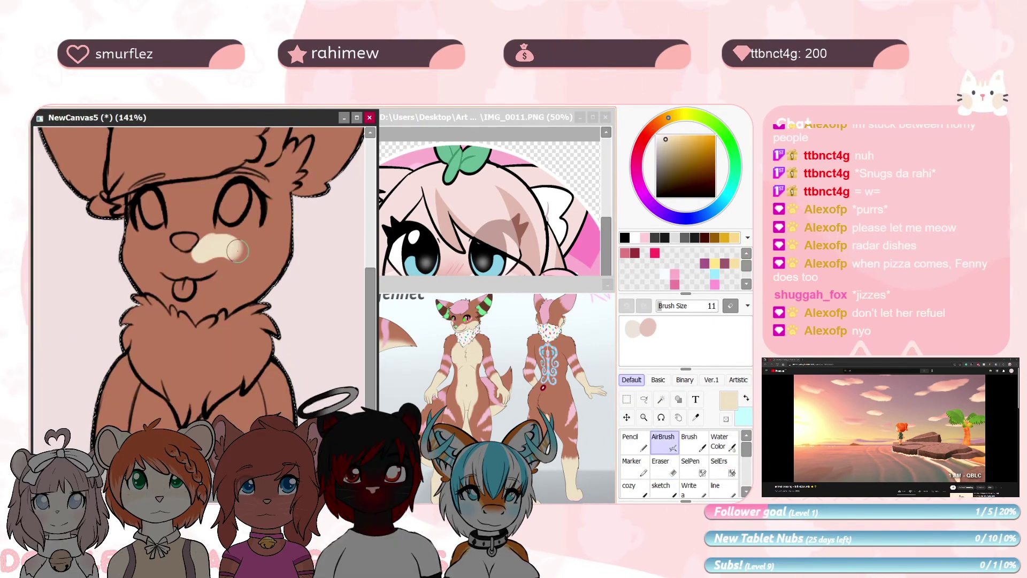
Paint the lower half of the face cream, covering the muzzle, cheeks and chin below the eyes
scroll(237, 250, up, 5)
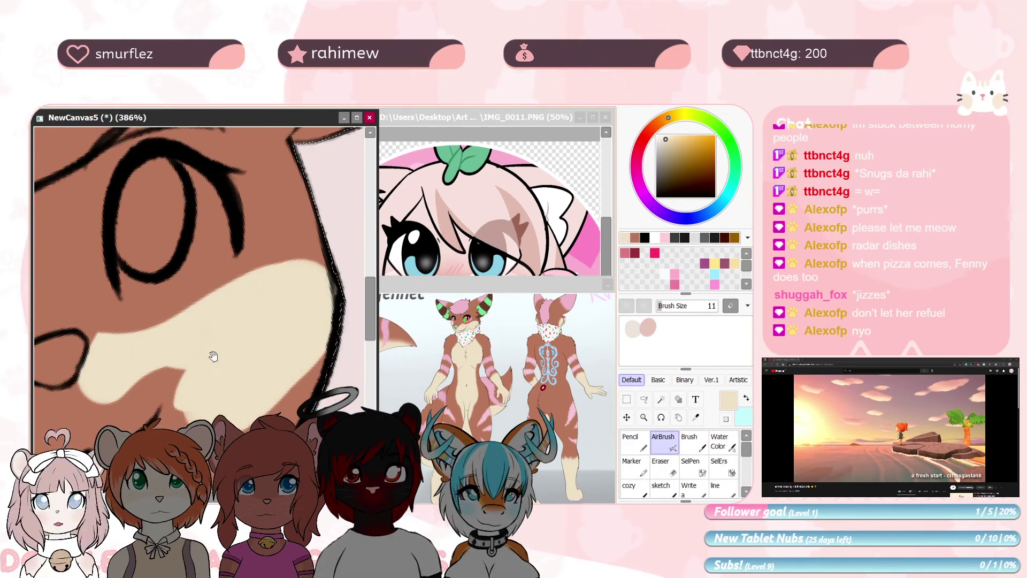
scroll(199, 293, down, 5)
drag(177, 321, 201, 284)
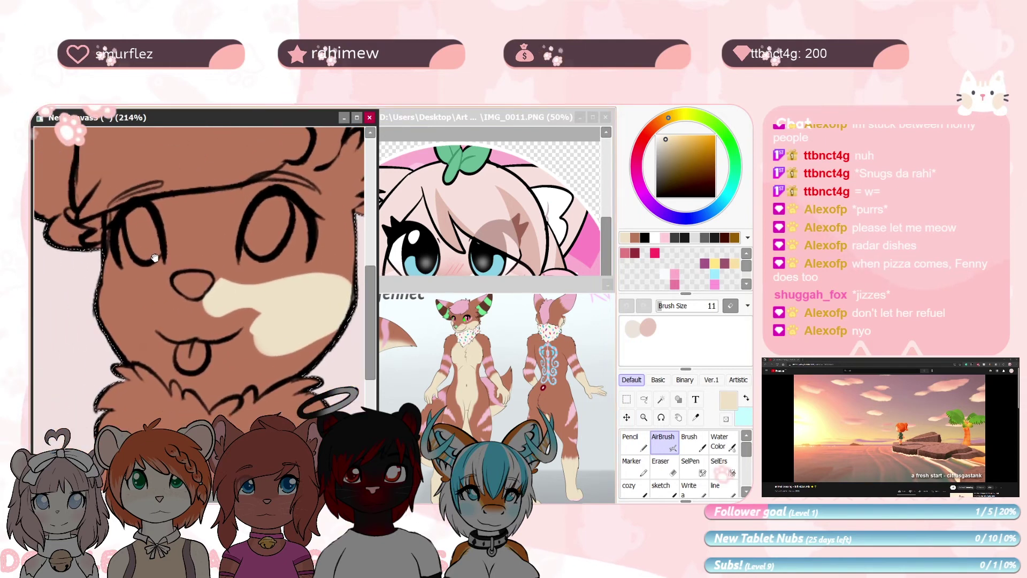
drag(257, 230, 172, 276)
scroll(172, 276, up, 2)
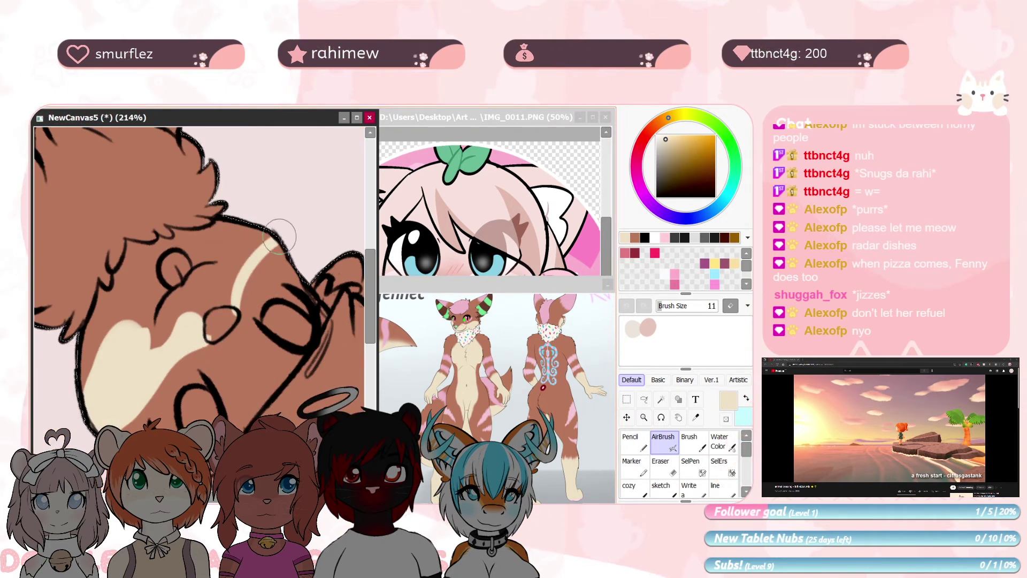
drag(253, 247, 218, 312)
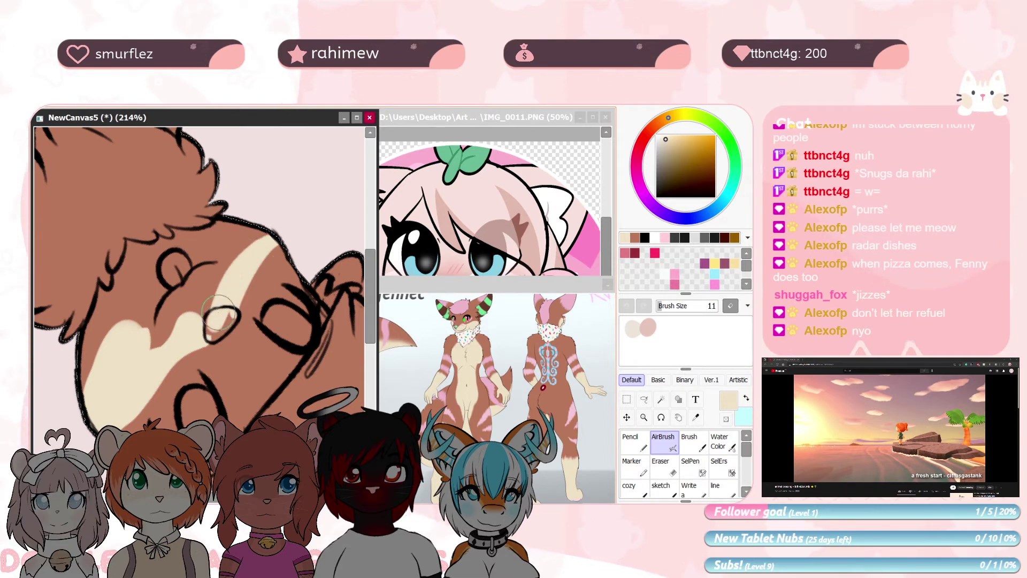
mouse_move(211, 236)
mouse_down()
mouse_move(142, 252)
mouse_move(109, 287)
mouse_up()
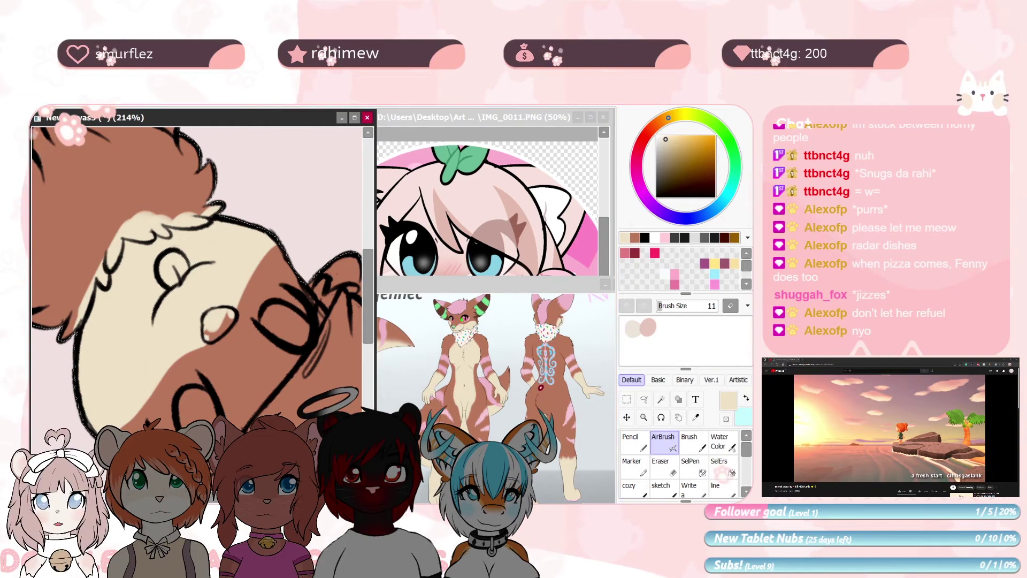
alt+drag(140, 189, 268, 315)
drag(166, 280, 174, 199)
scroll(187, 225, up, 8)
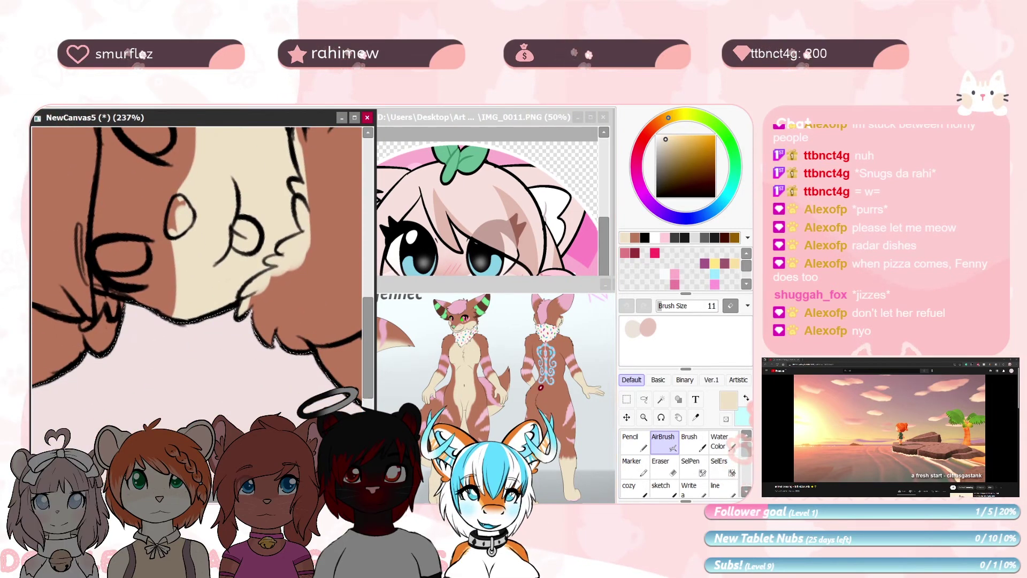
drag(213, 268, 214, 308)
drag(188, 214, 187, 386)
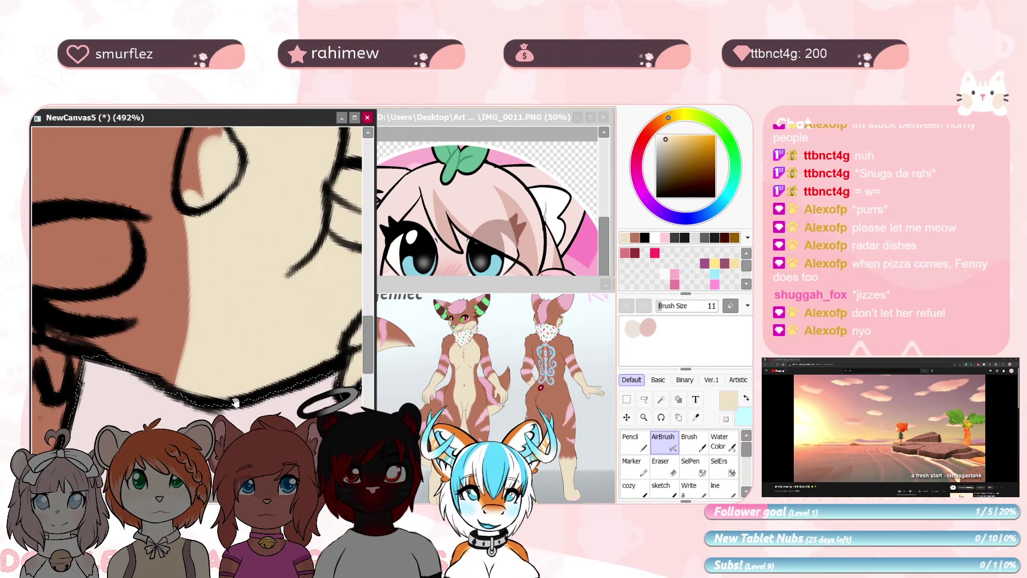
Paint pink spots and short dashes under both eyes along the edge of the cream face marking
drag(226, 223, 230, 288)
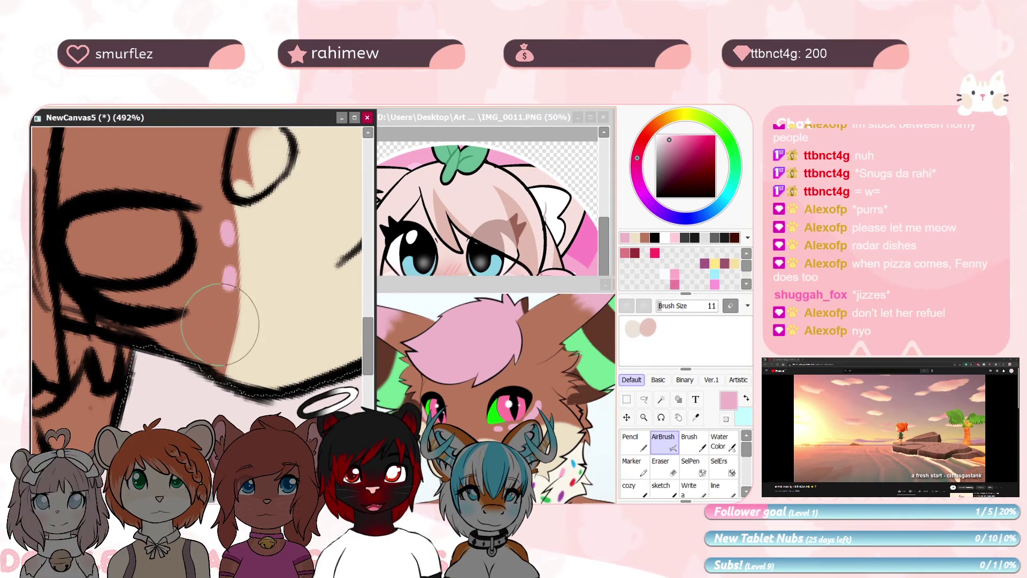
drag(259, 185, 246, 380)
drag(262, 144, 254, 271)
drag(261, 162, 209, 129)
drag(238, 304, 257, 369)
right_click(179, 298)
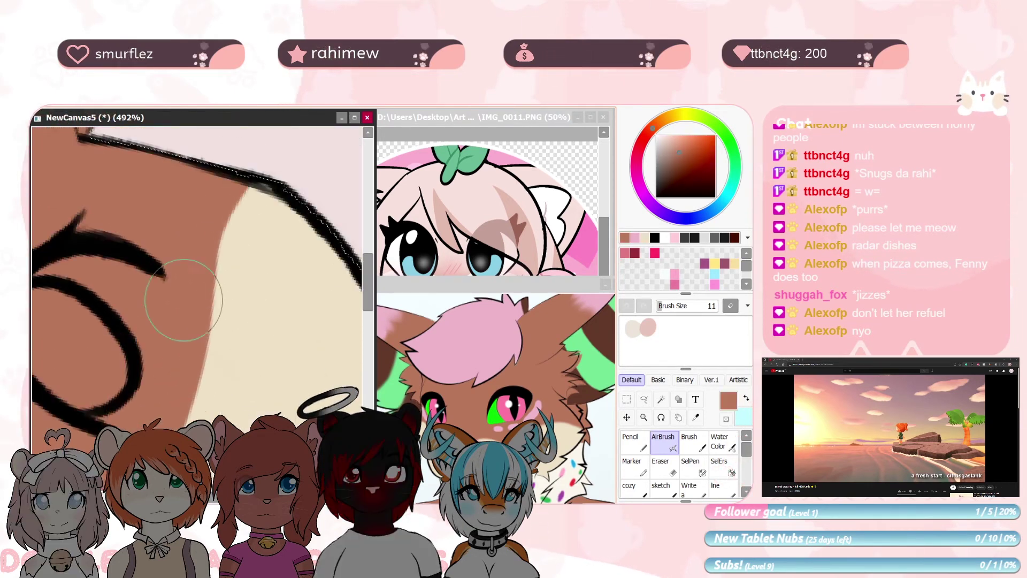
drag(178, 298, 214, 342)
drag(225, 353, 230, 278)
drag(219, 275, 202, 395)
drag(209, 342, 204, 377)
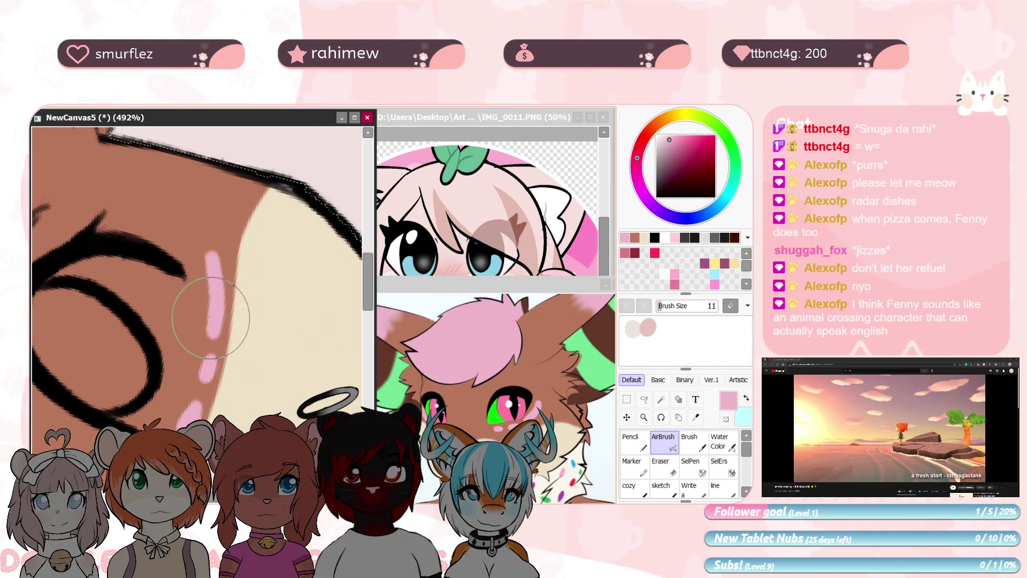
Colour the nose, hair fringe and inner ears in the reference's mint green, mauve, pink and dark brown
scroll(203, 373, down, 5)
scroll(204, 326, up, 6)
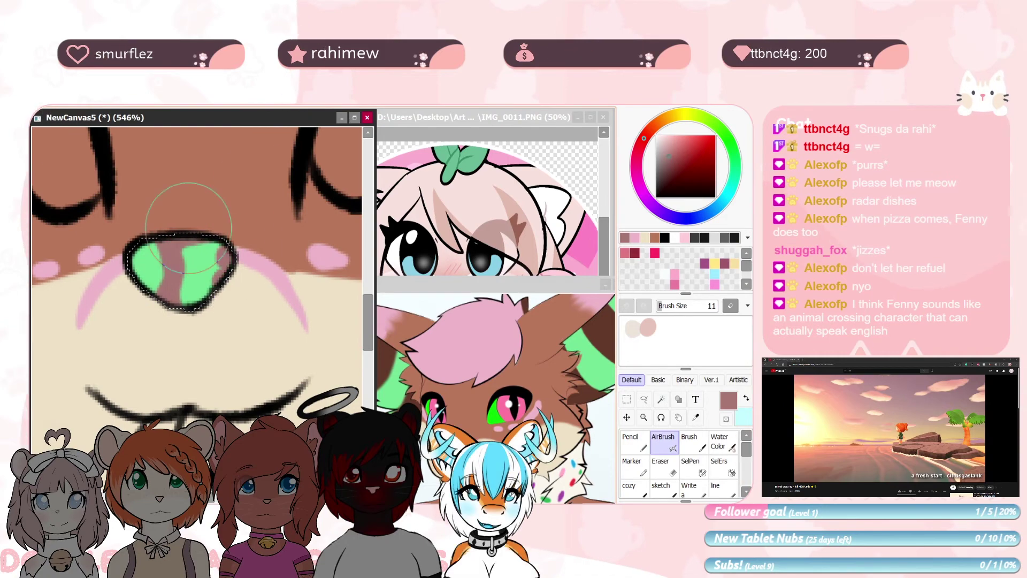
scroll(170, 297, down, 5)
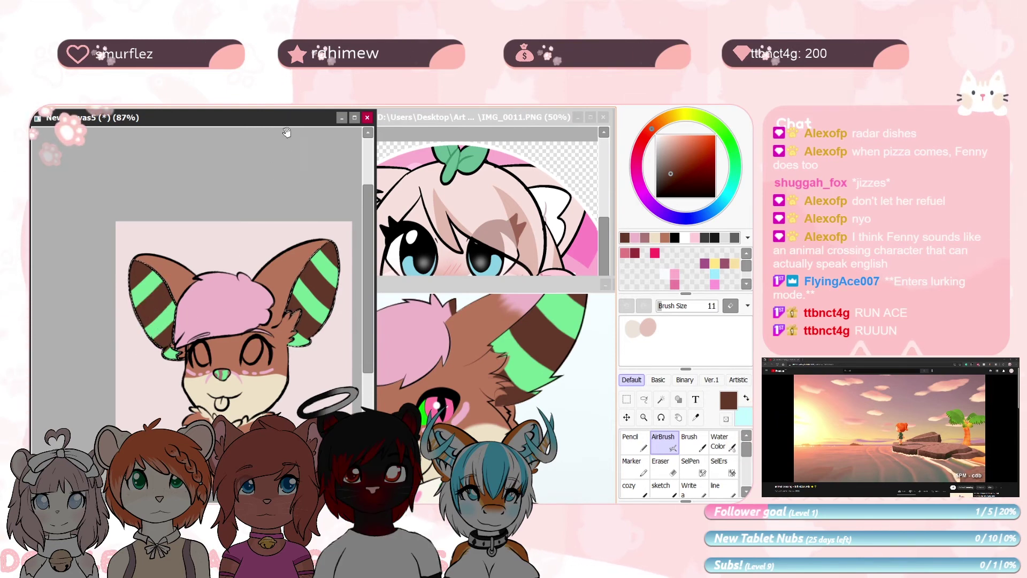
Sample the reference's pink and paint the tips of both ears with it
drag(287, 132, 291, 179)
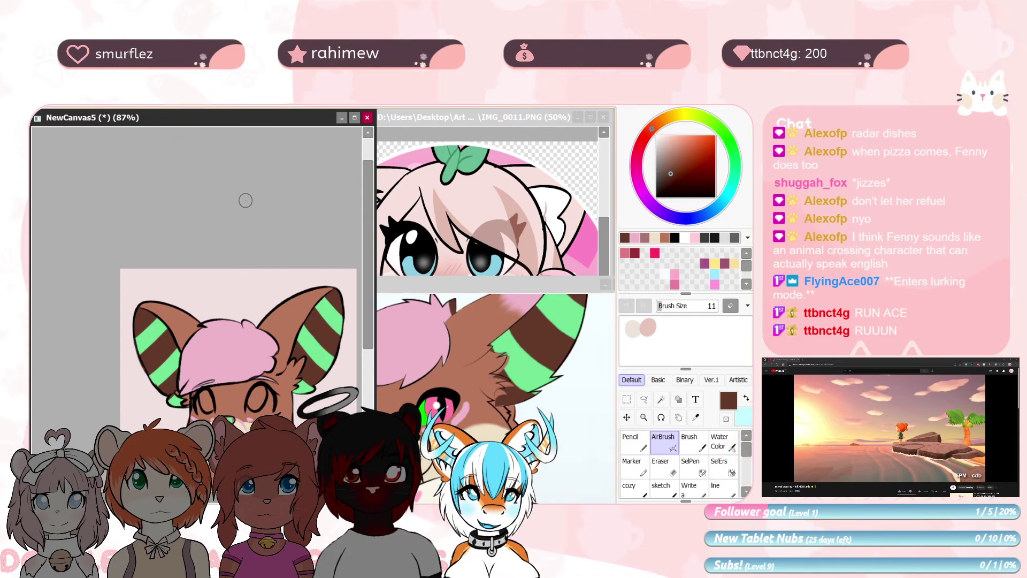
ctrl+shift+click(225, 290)
alt+click(415, 363)
click(250, 161)
drag(275, 326, 323, 293)
drag(199, 325, 182, 312)
Sample cream from the reference's chest and fill the torso between the arms with it
drag(257, 332, 259, 175)
drag(482, 461, 482, 321)
alt+click(489, 407)
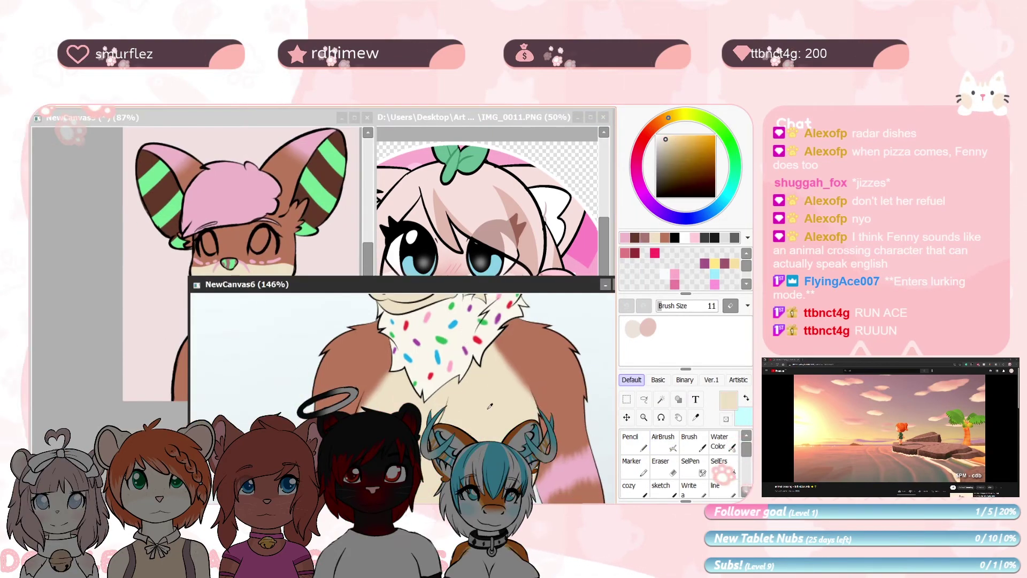
drag(161, 241, 109, 184)
key(w)
click(185, 321)
key(ctrl+f)
Sample the hair's pink and paint a band across each upper arm
drag(192, 278, 177, 255)
alt+click(166, 133)
drag(214, 300, 226, 309)
drag(125, 289, 116, 303)
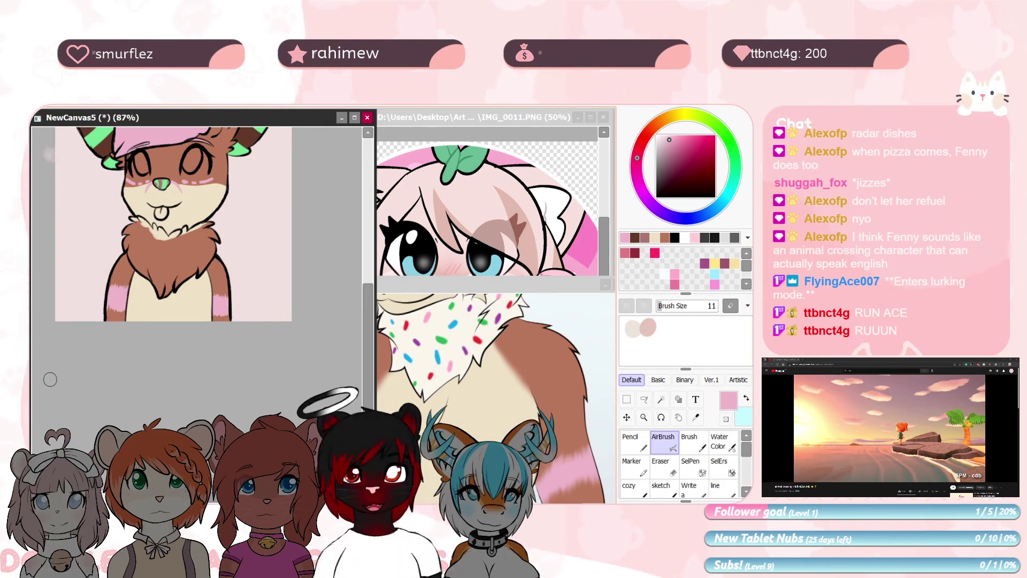
Select the fur collar and fill it with the off-white sampled from the reference's collar
key(w)
click(182, 340)
alt+click(415, 364)
mouse_move(160, 257)
mouse_down()
mouse_move(173, 339)
mouse_move(165, 318)
mouse_move(199, 341)
mouse_up()
key(ctrl+f)
Paint small sprinkles over the collar in the pink, green, blue, red and purple sampled from the reference
key(b)
alt+click(427, 316)
alt+click(442, 340)
alt+click(453, 324)
drag(157, 351, 160, 353)
drag(224, 322, 204, 327)
alt+click(477, 340)
drag(175, 321, 166, 342)
drag(188, 347, 189, 352)
alt+click(416, 345)
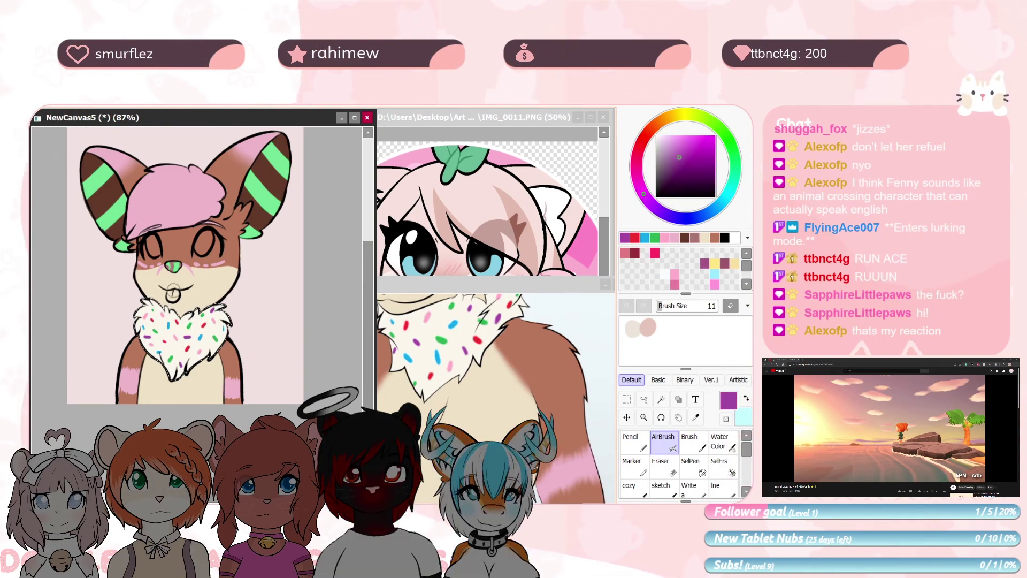
Deselect the collar and colour the tongue with mint green sampled from the reference's ear
key(ctrl+d)
drag(508, 326, 510, 455)
alt+click(546, 315)
drag(170, 292, 175, 299)
Paint both eyes solid white, including the outer corners, and recolour that area bright green from the reference
click(664, 142)
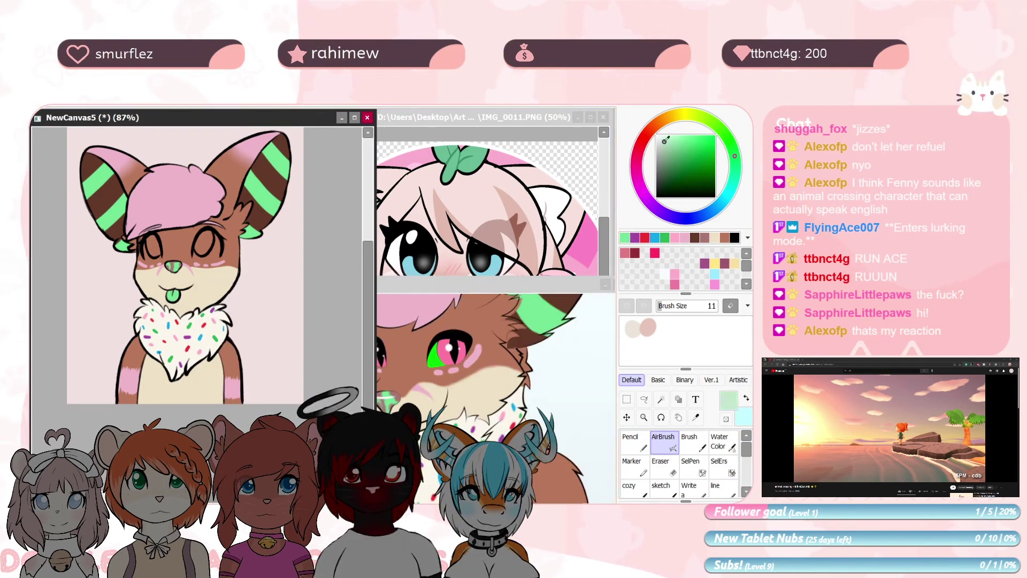
drag(666, 140, 656, 135)
scroll(179, 315, up, 7)
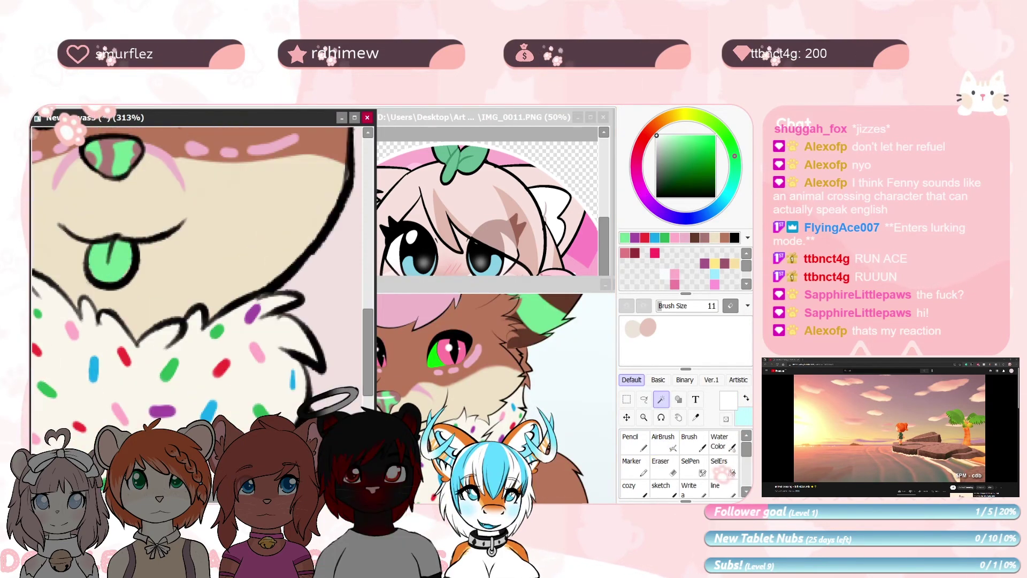
drag(179, 214, 314, 321)
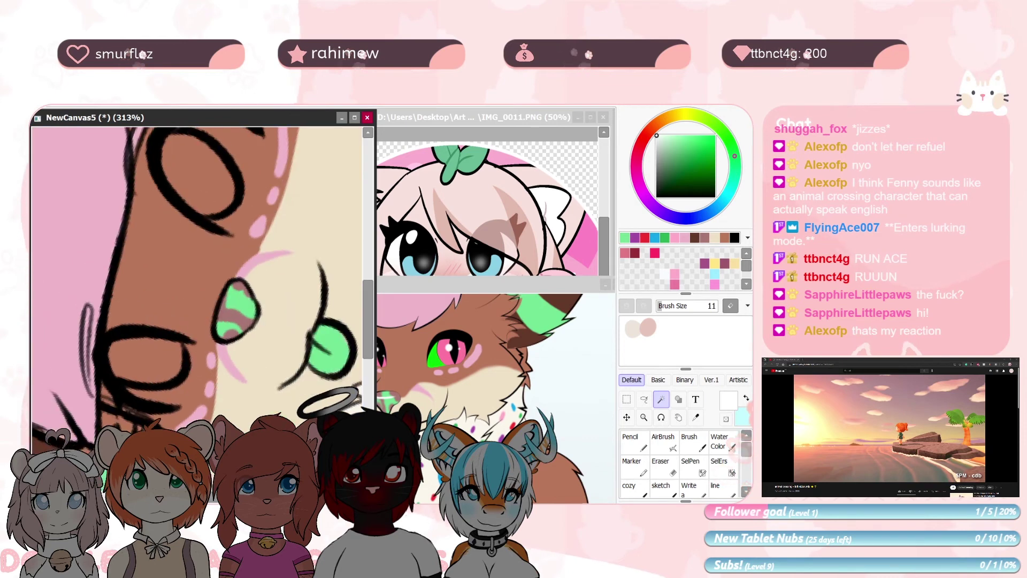
drag(258, 264, 254, 323)
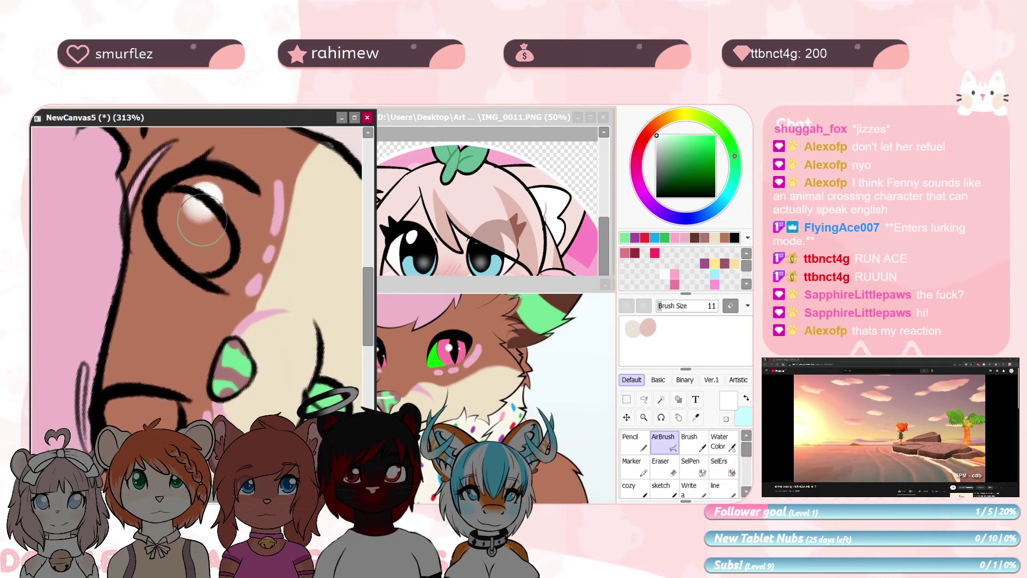
mouse_move(202, 221)
mouse_down()
mouse_move(191, 224)
mouse_move(208, 245)
mouse_up()
drag(187, 404, 238, 256)
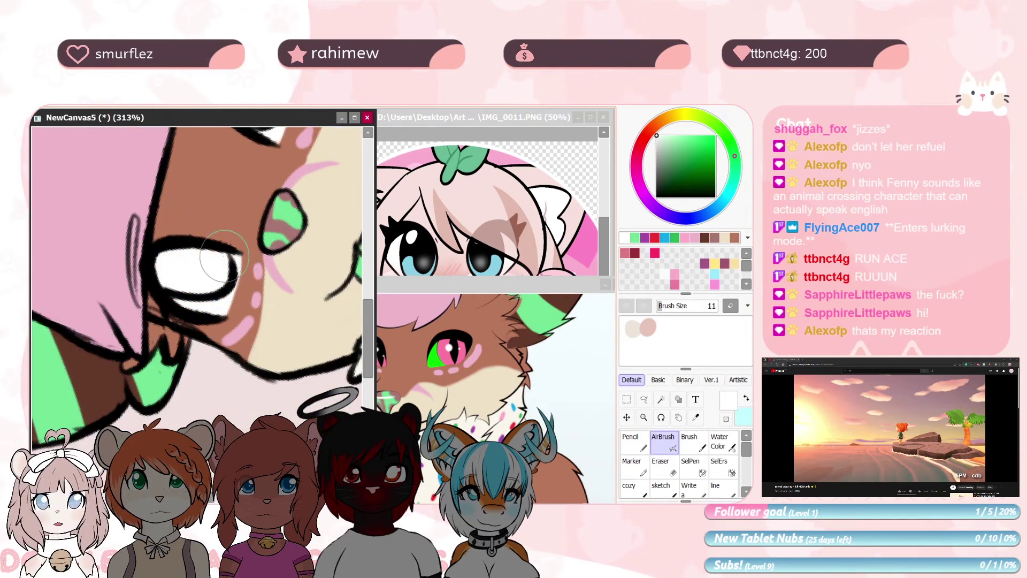
drag(310, 178, 271, 288)
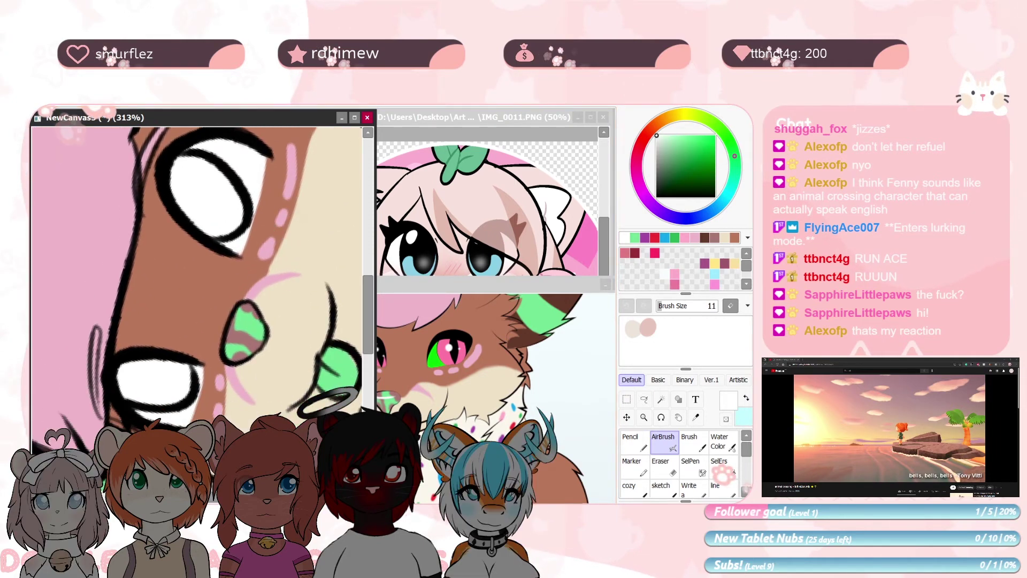
right_click(438, 363)
key(ctrl+f)
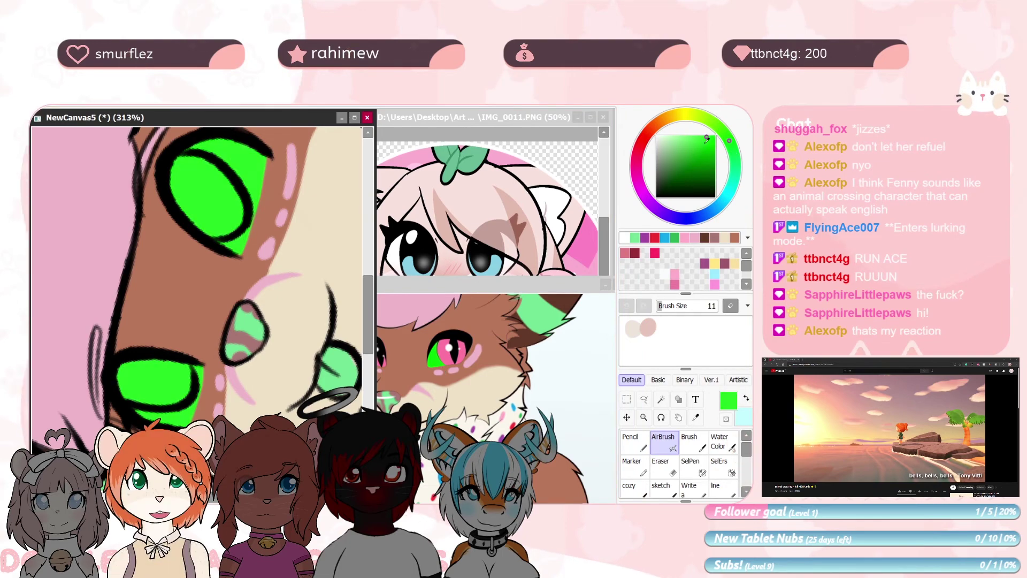
Select both irises and colour them pink with a darker crimson-pink upper half
right_click(445, 356)
key(w)
click(208, 195)
click(155, 382)
click(696, 147)
key(b)
drag(199, 161, 201, 230)
drag(145, 360, 146, 402)
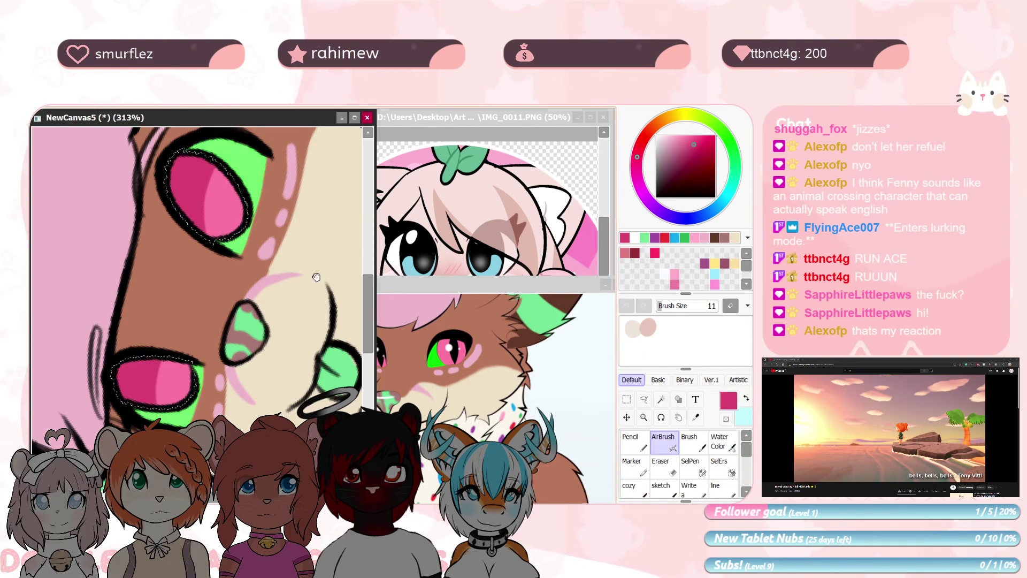
Paint dark crimson slit pupils and white highlights in both irises
key(Home)
click(698, 164)
drag(119, 272, 124, 330)
drag(293, 256, 296, 323)
key(ctrl+d)
click(656, 135)
drag(122, 359, 126, 366)
drag(258, 224, 262, 231)
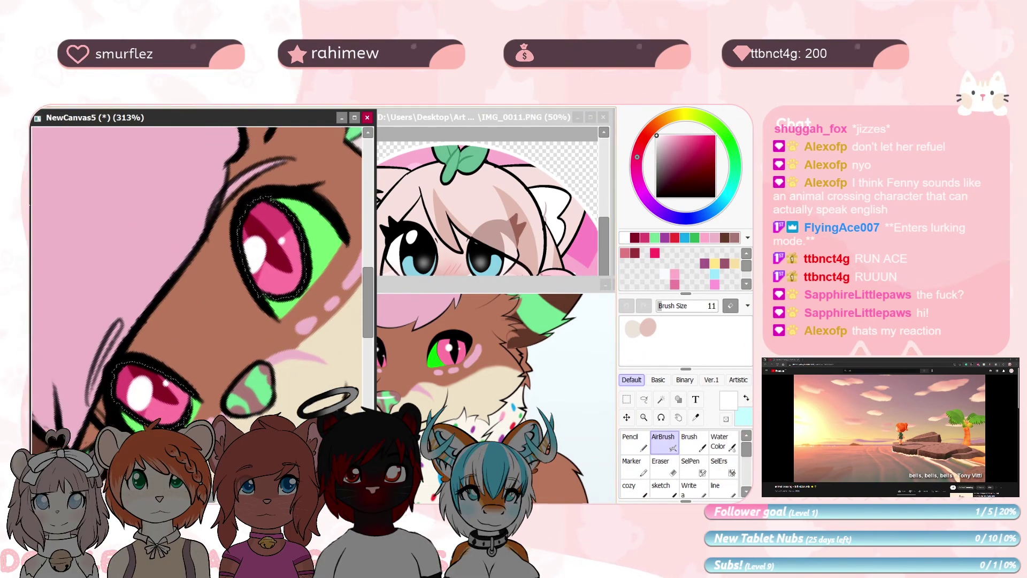
Save the drawing as fenny in the Art 2021 folder
key(Home)
scroll(198, 278, down, 4)
drag(153, 131, 144, 224)
right_click(161, 224)
key(e)
scroll(198, 279, down, 3)
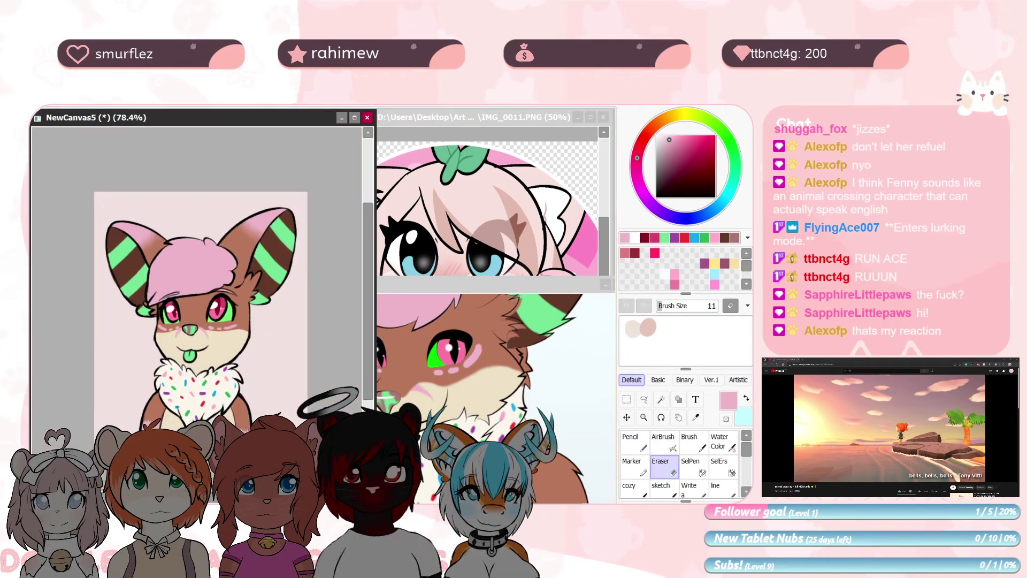
scroll(198, 279, up, 1)
key(ctrl+s)
text(fenny)
key(Return)
Sketch an open smiling mouth with fangs and a hanging tongue in black over the faded drawing
click(657, 198)
scroll(198, 278, up, 4)
click(664, 488)
drag(161, 374, 237, 291)
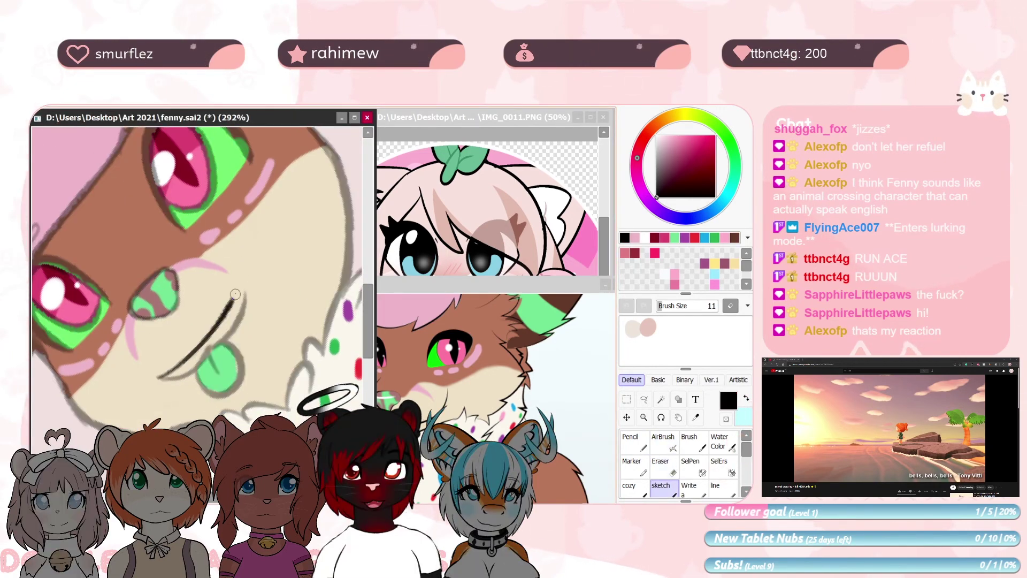
key(ctrl+z)
mouse_move(191, 342)
mouse_down()
mouse_move(246, 289)
mouse_move(258, 292)
mouse_move(270, 369)
mouse_move(283, 343)
mouse_up()
scroll(198, 316, up, 6)
drag(257, 201, 241, 246)
drag(143, 292, 162, 295)
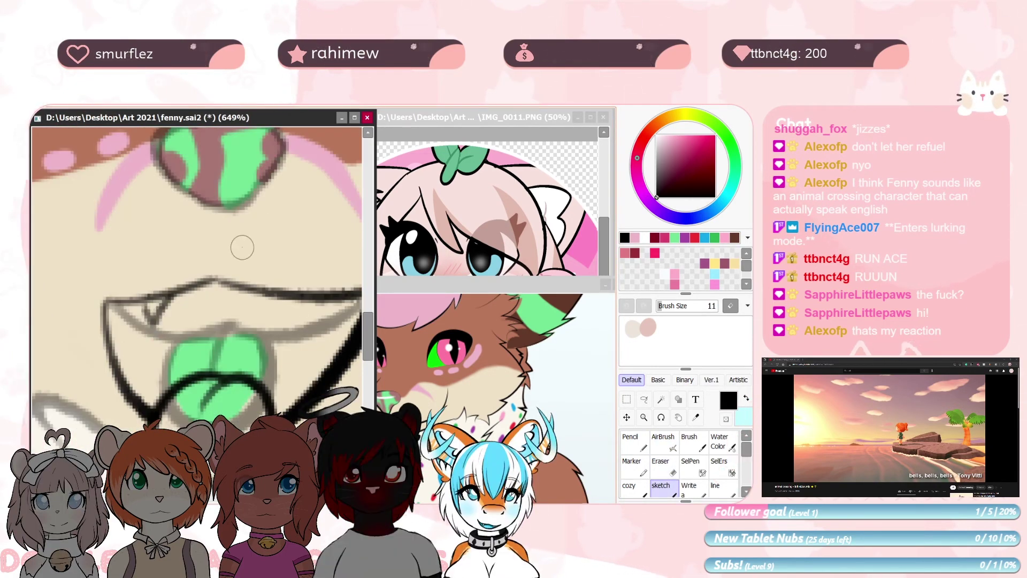
drag(295, 299, 319, 300)
Fill the open mouth and tongue with mint green sampled from the ear, and clear the selection
key(w)
click(147, 342)
scroll(198, 315, down, 6)
right_click(70, 158)
key(ctrl+d)
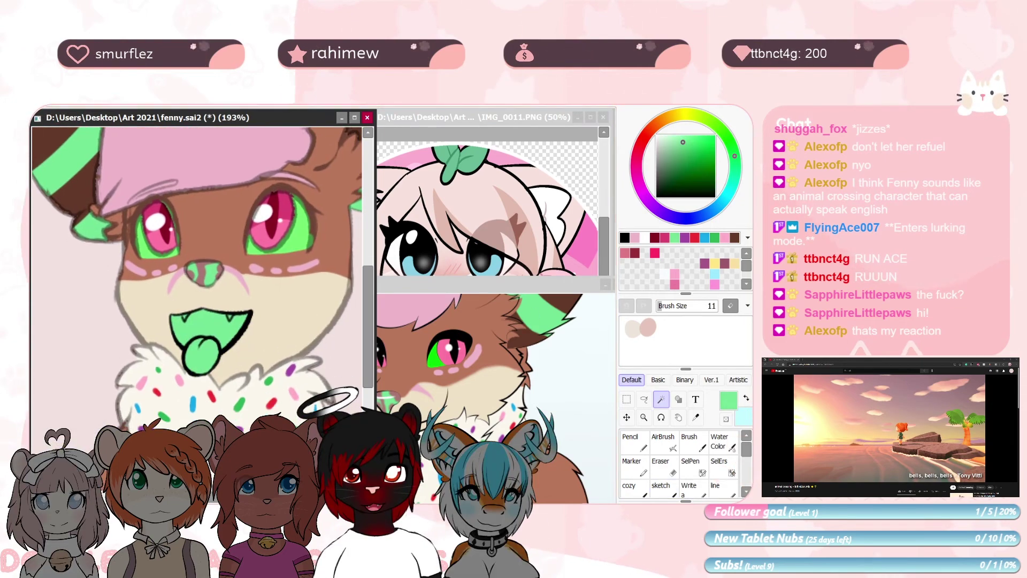
Select the inside of the open mouth and fill it with dark brown sampled from the ear
click(664, 443)
key(w)
click(195, 320)
right_click(72, 190)
key(ctrl+f)
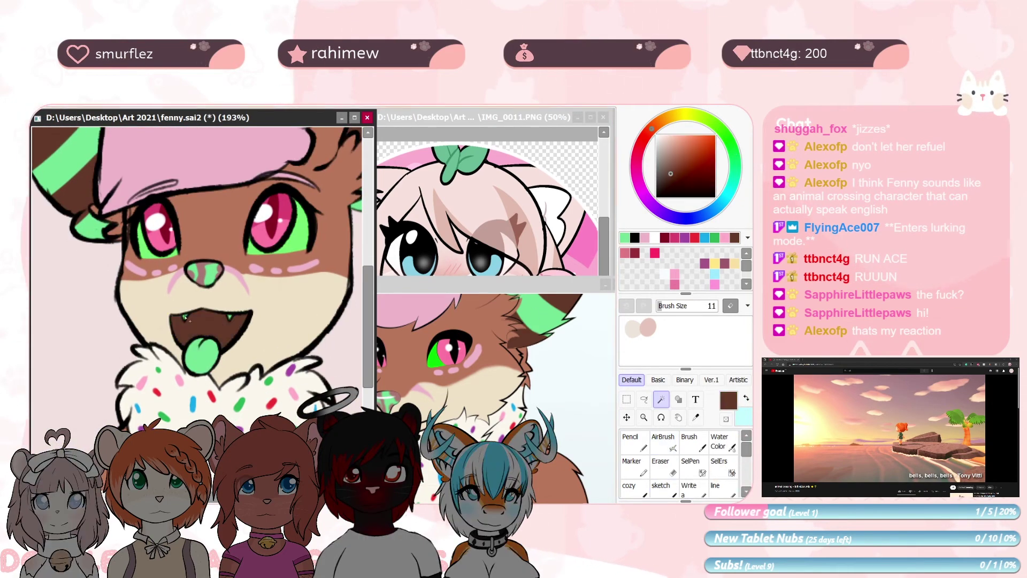
Colour the open mouth's fangs white and save the drawing
click(655, 237)
scroll(206, 321, up, 5)
click(665, 443)
scroll(206, 321, down, 7)
drag(206, 300, 184, 317)
key(ctrl+s)
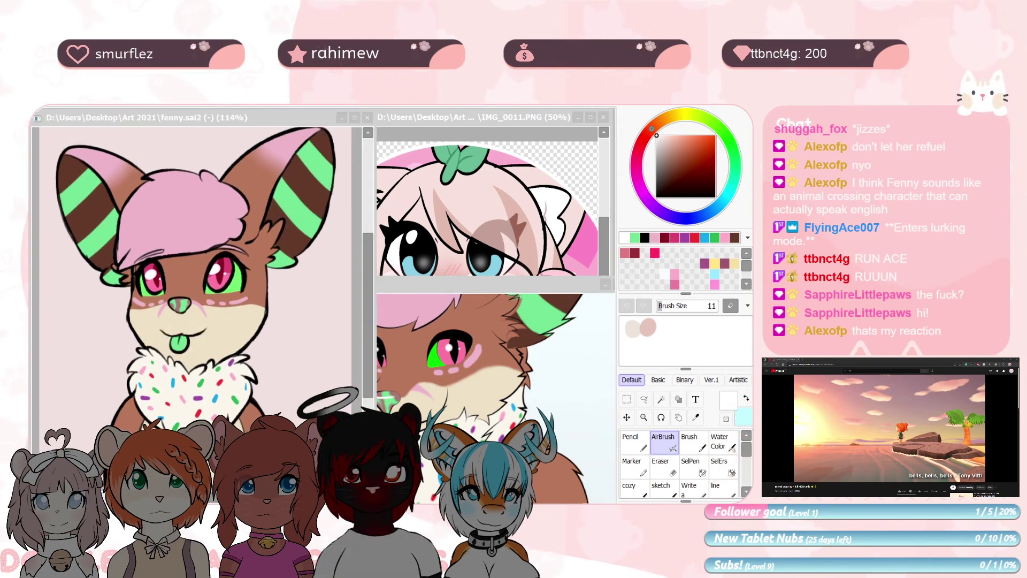
key(alt+Tab)
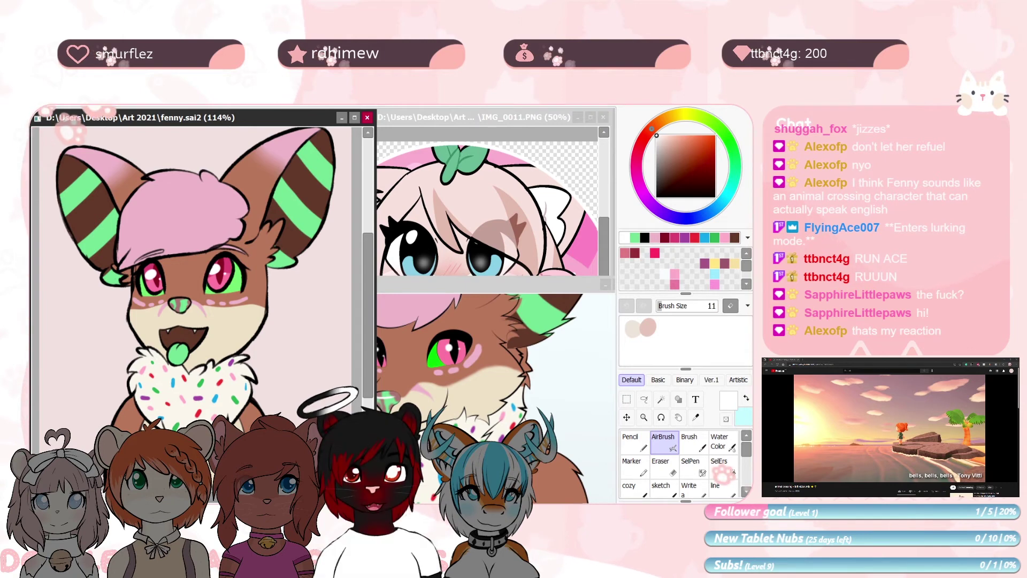
click(46, 197)
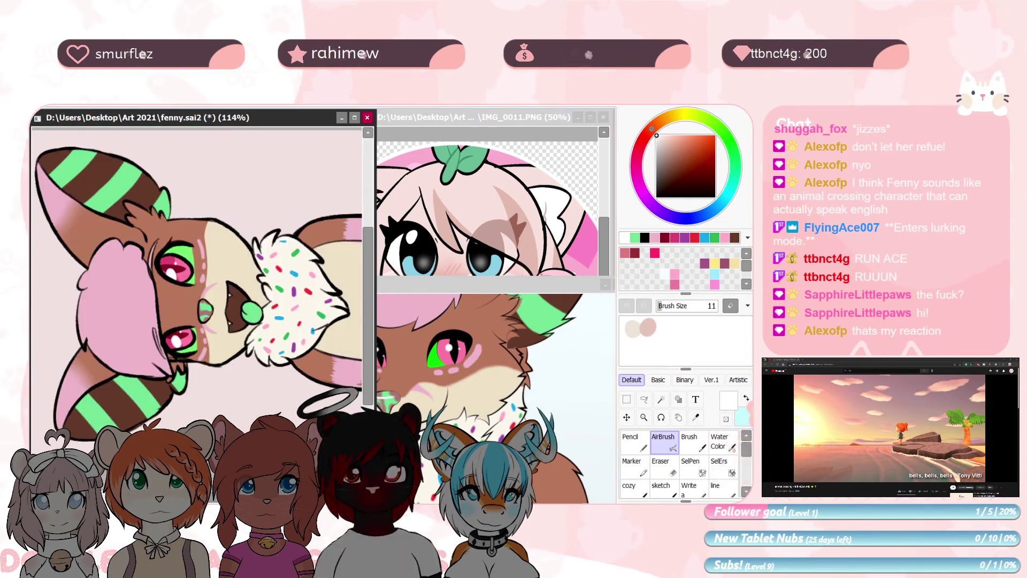
key(ctrl+z)
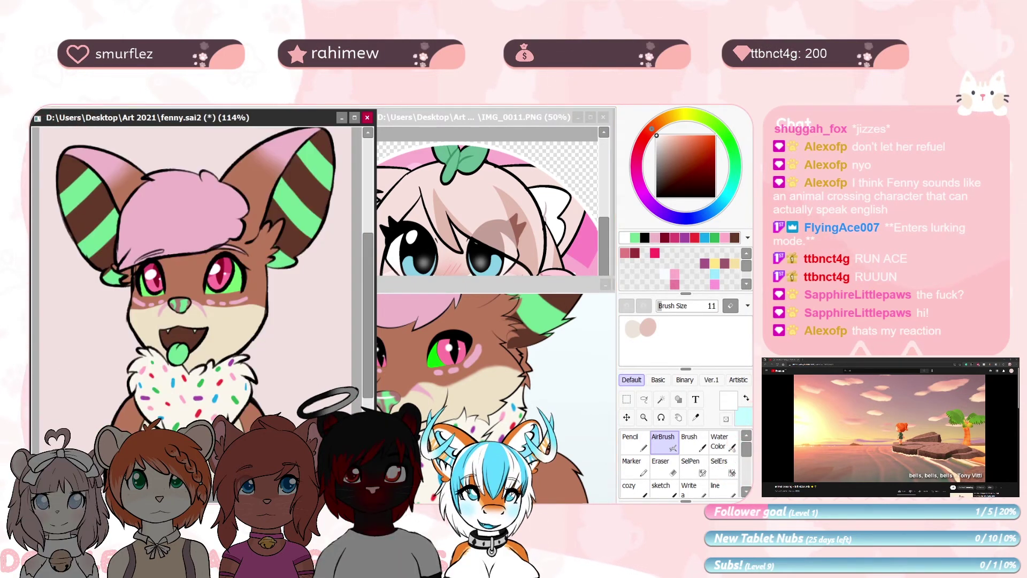
click(36, 170)
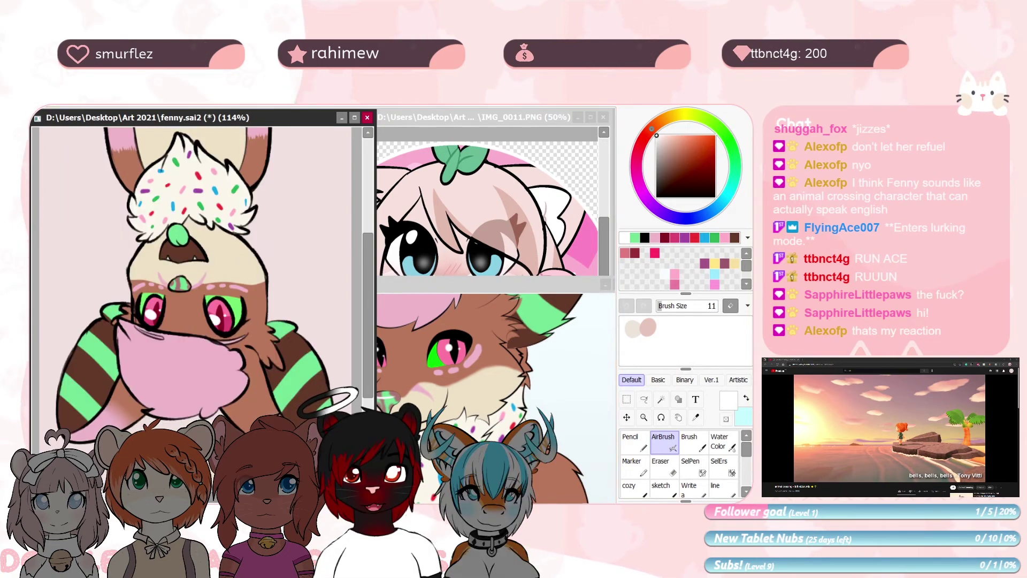
key(Home)
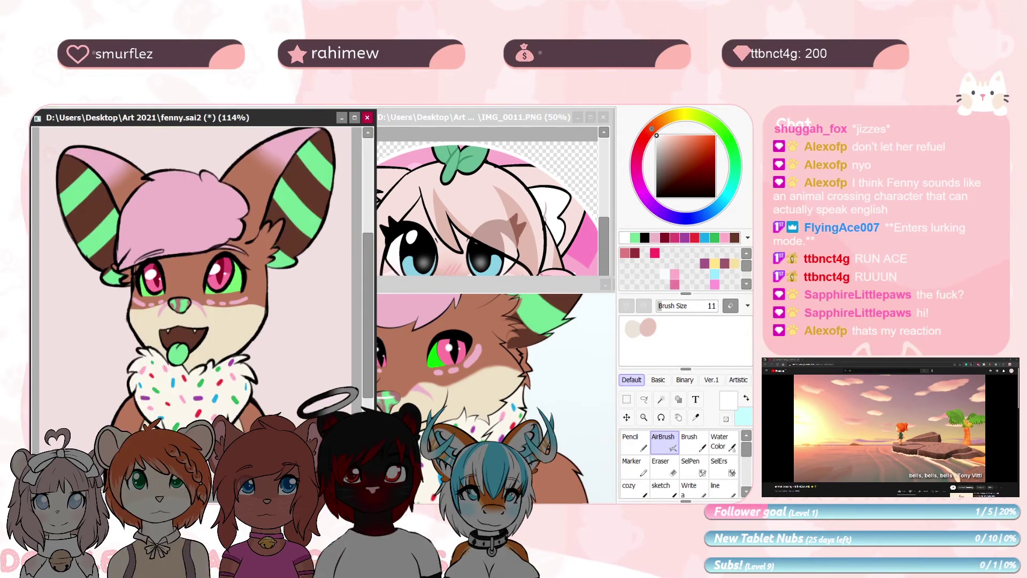
key(h)
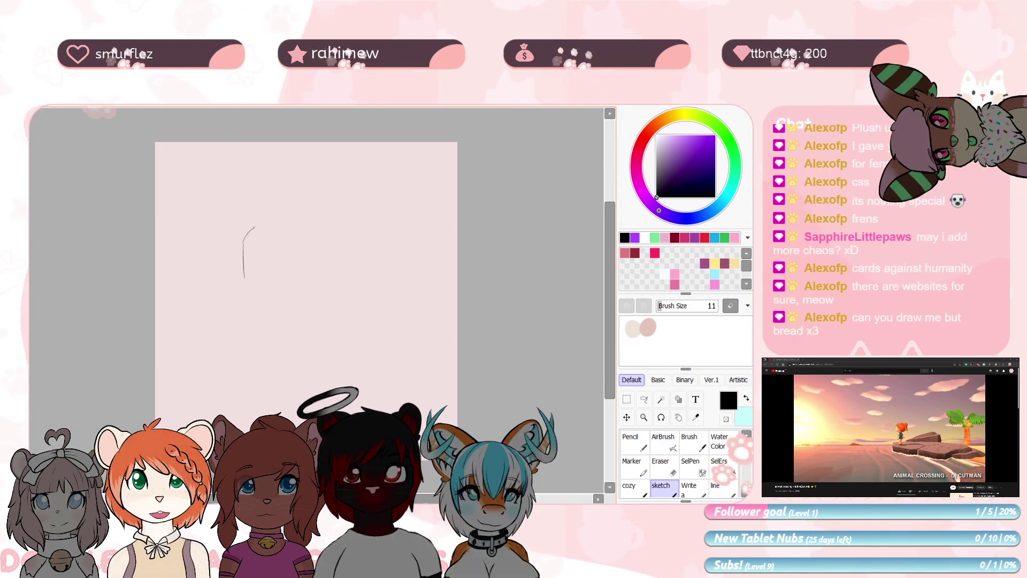
Sketch a large bread slice on the new canvas, with a rounded two-lobed top and a visible thickness along one side
drag(244, 245, 308, 262)
scroll(304, 237, up, 4)
drag(123, 394, 283, 387)
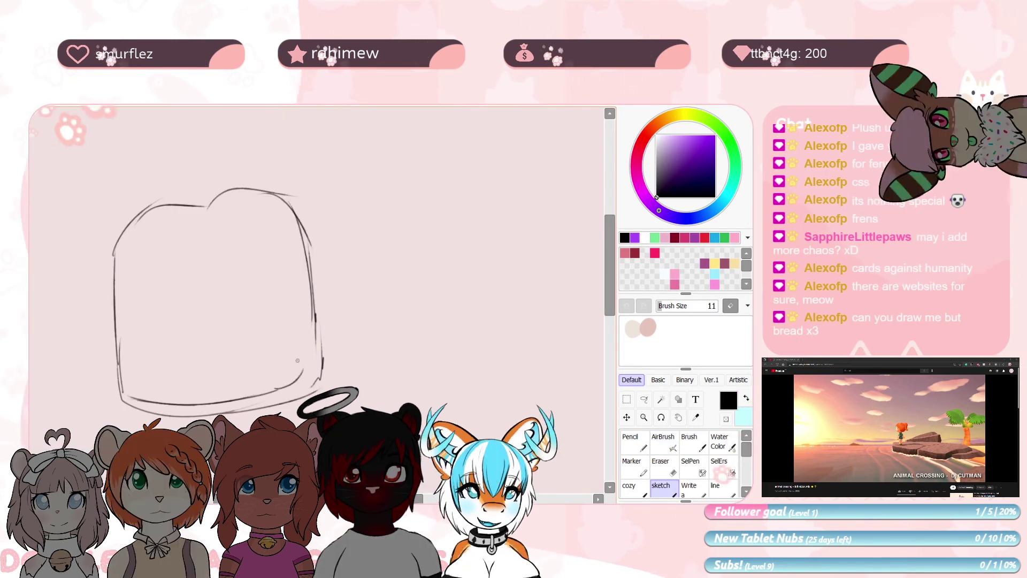
drag(253, 192, 301, 372)
Sketch a mouse-like face inside the bread slice, with pointed ears, a small nose and mouth, and solid black oval eyes
drag(241, 278, 279, 269)
mouse_move(226, 247)
mouse_down()
mouse_move(254, 249)
mouse_move(180, 360)
mouse_up()
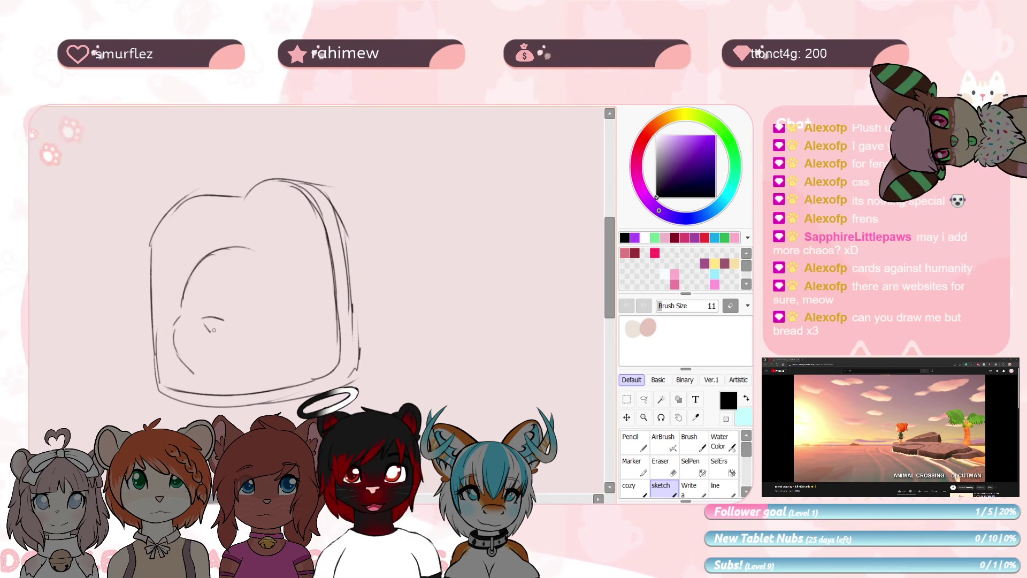
drag(214, 330, 228, 322)
drag(205, 361, 216, 361)
drag(219, 378, 284, 345)
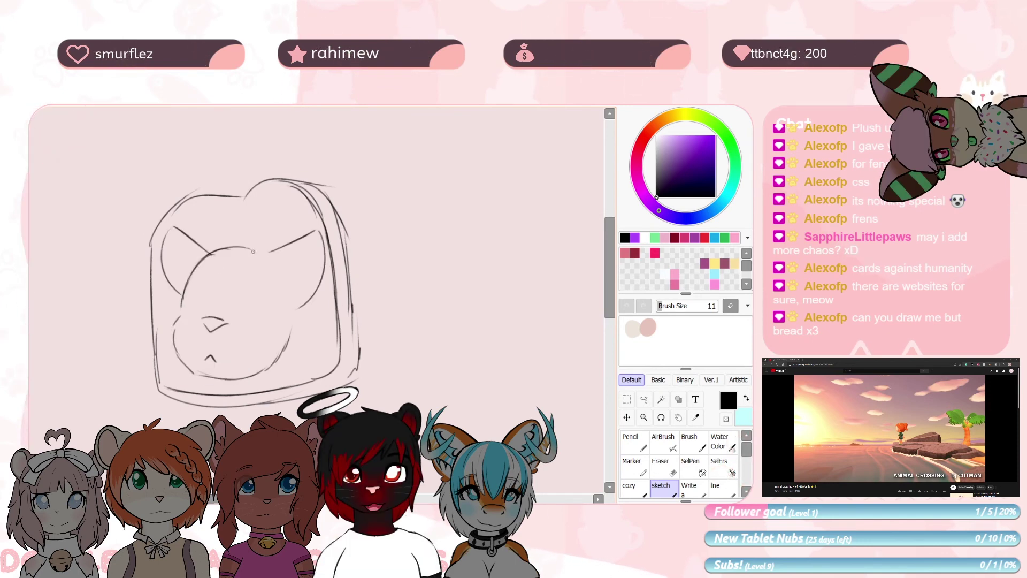
drag(253, 252, 263, 252)
drag(209, 286, 203, 303)
drag(261, 296, 253, 317)
Sketch the character's arched back and rounded haunch behind the bread slice, redrawing the back curve and erasing stray lines
mouse_move(317, 297)
mouse_down()
mouse_move(323, 238)
mouse_move(318, 282)
mouse_up()
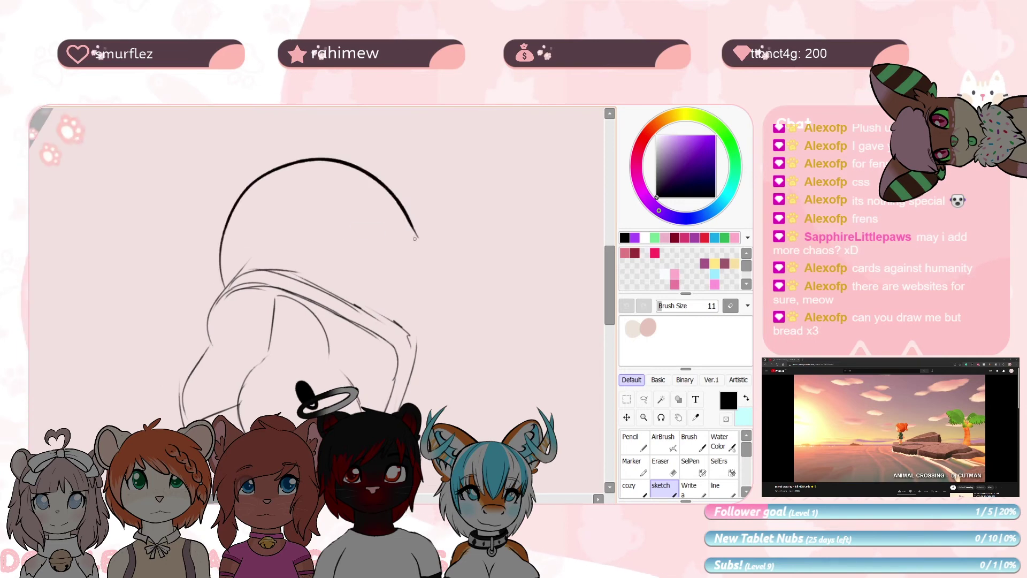
key(ctrl+z)
drag(236, 214, 420, 213)
drag(432, 231, 404, 321)
mouse_move(362, 170)
mouse_down()
mouse_move(354, 272)
mouse_move(399, 279)
mouse_move(394, 316)
mouse_move(432, 276)
mouse_move(442, 217)
mouse_move(408, 315)
mouse_up()
key(e)
drag(385, 198, 406, 308)
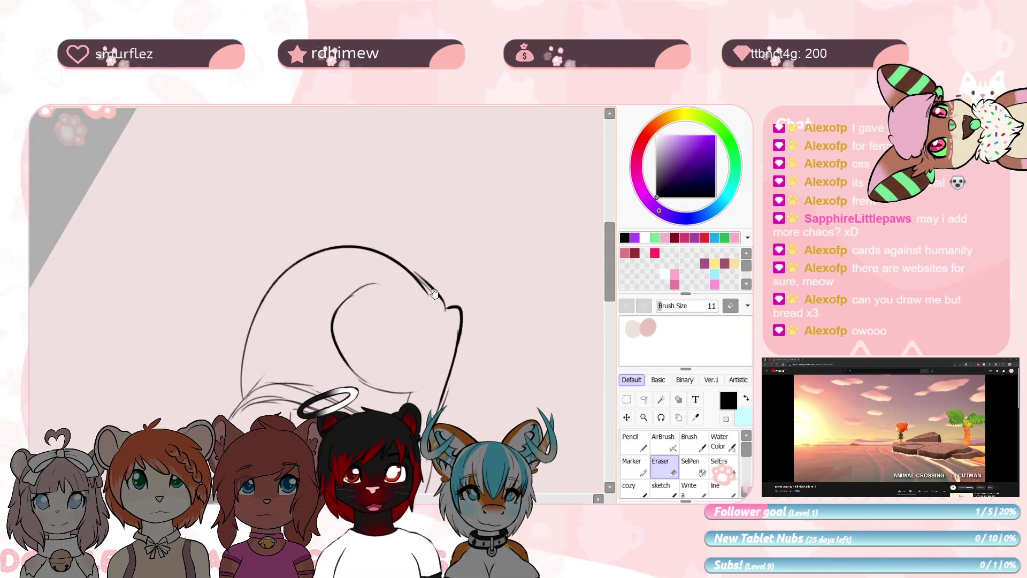
Strengthen the haunch contour and sketch the hind foot extending beneath it
key(b)
mouse_move(326, 245)
mouse_down()
mouse_move(435, 237)
mouse_move(454, 226)
mouse_up()
mouse_move(453, 225)
mouse_down()
mouse_move(381, 278)
mouse_move(468, 181)
mouse_up()
key(ctrl+z)
mouse_move(378, 283)
mouse_down()
mouse_move(499, 217)
mouse_move(448, 301)
mouse_move(460, 219)
mouse_up()
drag(454, 281, 426, 282)
scroll(368, 336, down, 5)
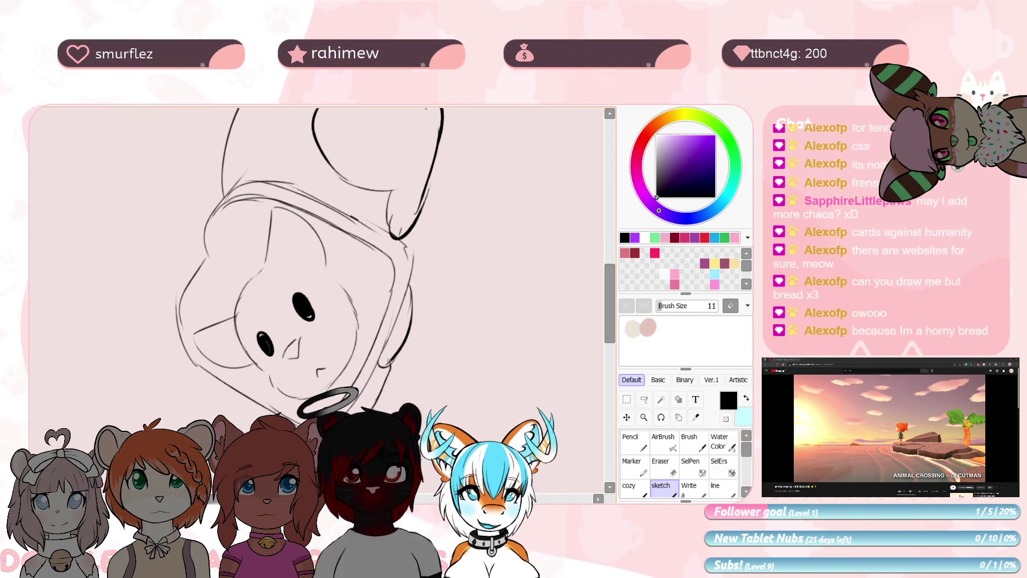
Sketch the front paws under the bread slice and a long tail curving away from the body
key(e)
key(b)
drag(399, 182, 370, 325)
drag(362, 325, 386, 300)
drag(413, 280, 458, 292)
drag(380, 370, 381, 226)
drag(435, 277, 437, 293)
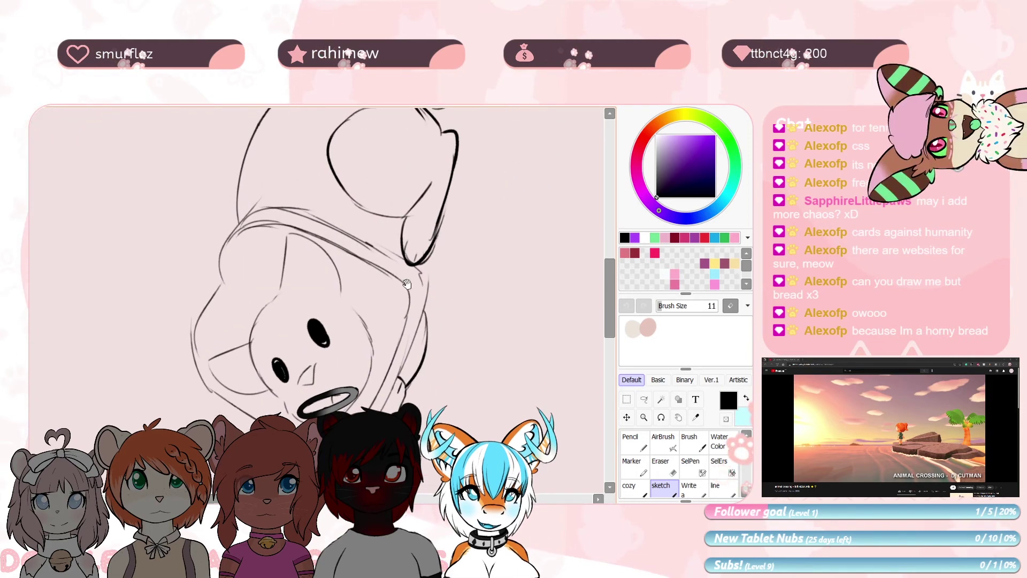
Sketch a curved banana with a tip and stem lying across the top of the bread slice
mouse_move(292, 240)
mouse_down()
mouse_move(322, 291)
mouse_move(379, 292)
mouse_move(389, 313)
mouse_move(340, 260)
mouse_move(274, 234)
mouse_up()
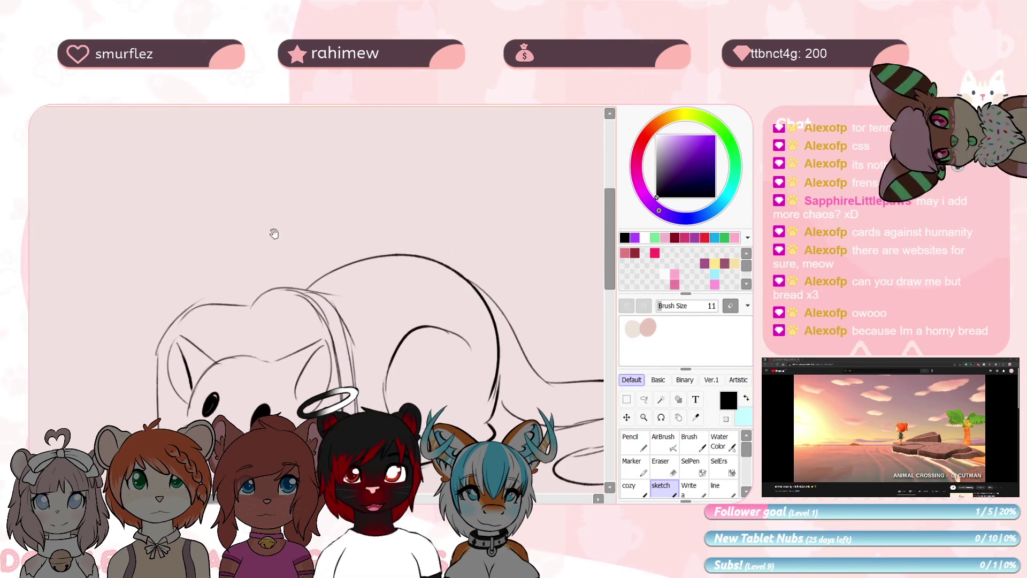
drag(177, 160, 180, 213)
mouse_move(175, 168)
mouse_down()
mouse_move(184, 155)
mouse_move(336, 212)
mouse_up()
mouse_move(204, 260)
mouse_down()
mouse_move(190, 298)
mouse_move(240, 317)
mouse_up()
Draw black sunglasses, a wide grin and stick limbs on the banana, with light contour lines along its peel
mouse_move(231, 231)
mouse_down()
mouse_move(242, 257)
mouse_move(260, 232)
mouse_up()
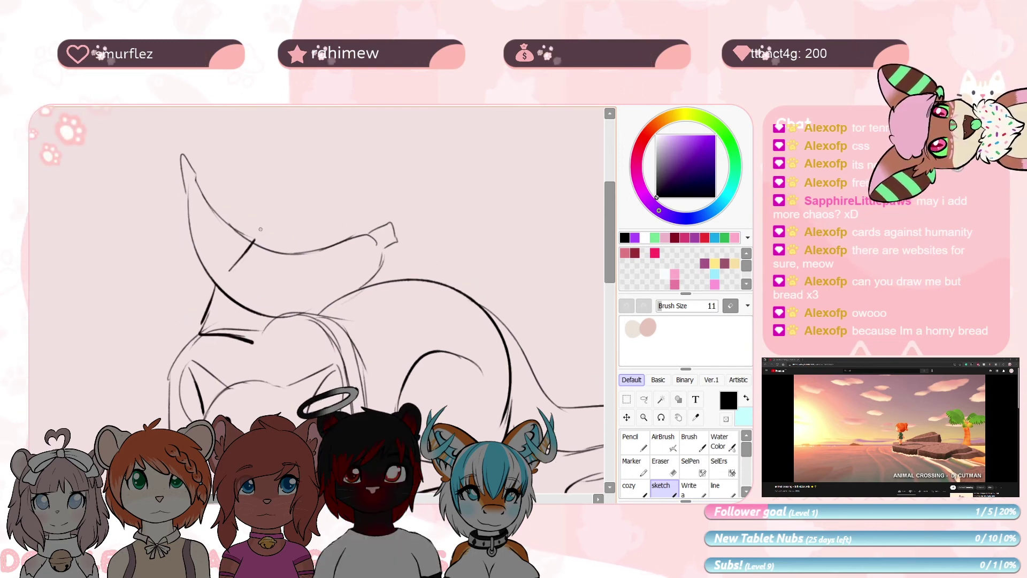
mouse_move(229, 273)
mouse_down()
mouse_move(259, 258)
mouse_move(252, 251)
mouse_move(296, 263)
mouse_up()
drag(413, 173, 387, 172)
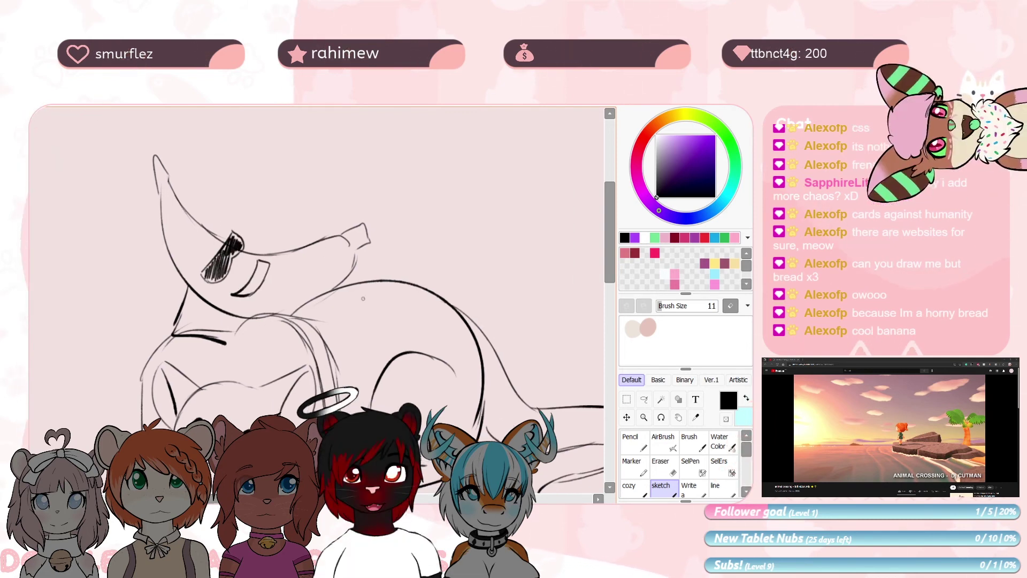
mouse_move(334, 284)
mouse_down()
mouse_move(369, 317)
mouse_move(386, 280)
mouse_up()
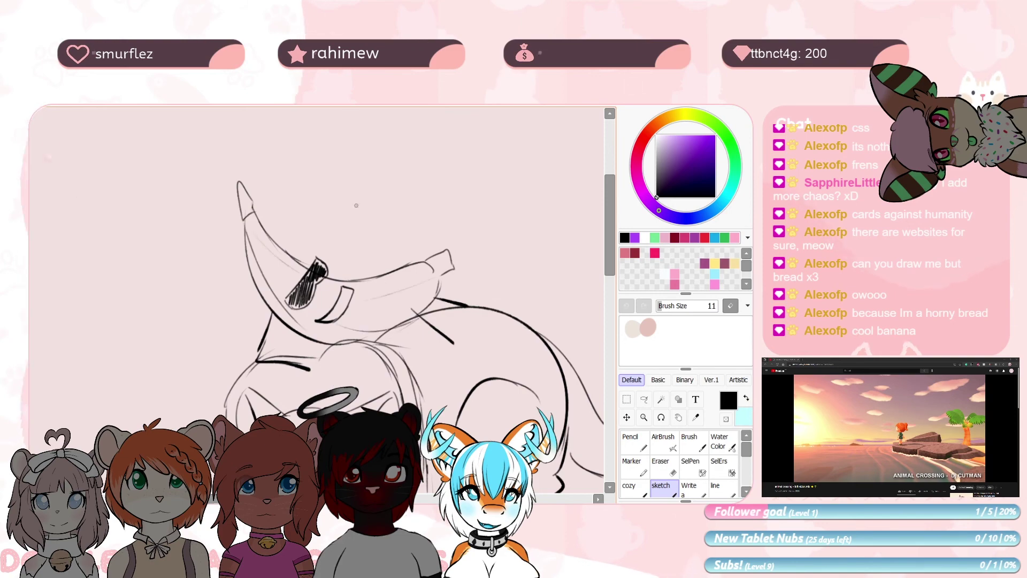
scroll(356, 205, down, 3)
key(Delete)
drag(379, 215, 399, 251)
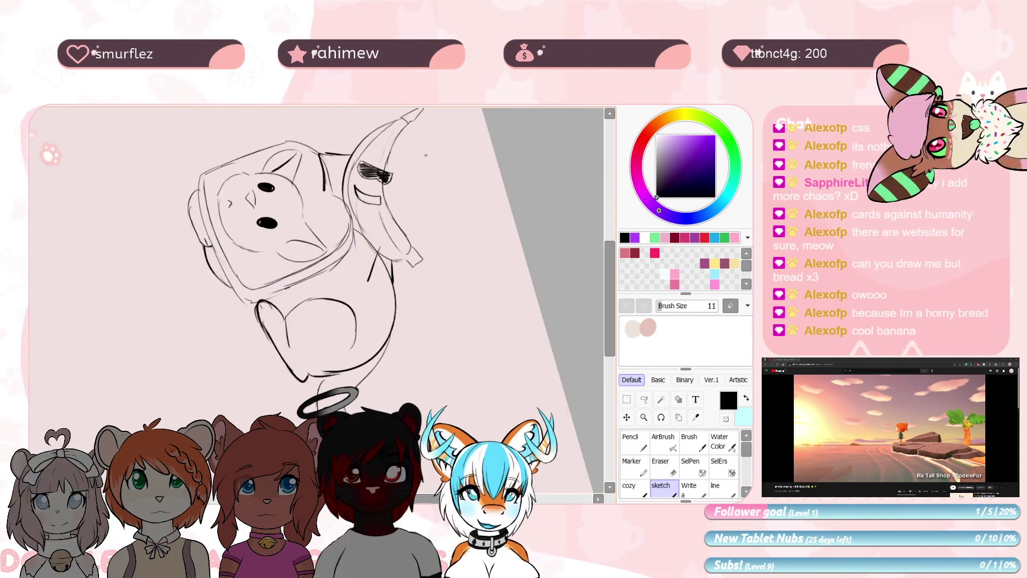
Paint the banana yellow with the AirBrush, starting from the saved yellow swatch and making it richer
click(715, 264)
click(673, 116)
drag(191, 235, 109, 362)
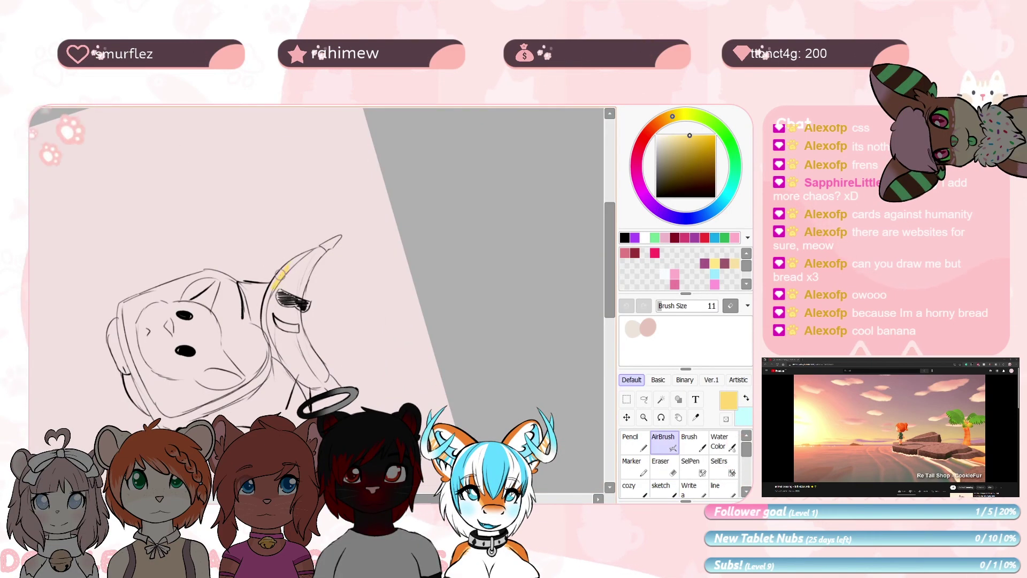
mouse_move(280, 275)
mouse_down()
mouse_move(294, 348)
mouse_move(321, 382)
mouse_up()
drag(306, 284, 338, 238)
Mix a dark brown and paint both ends of the banana with it
click(659, 123)
click(708, 152)
click(668, 178)
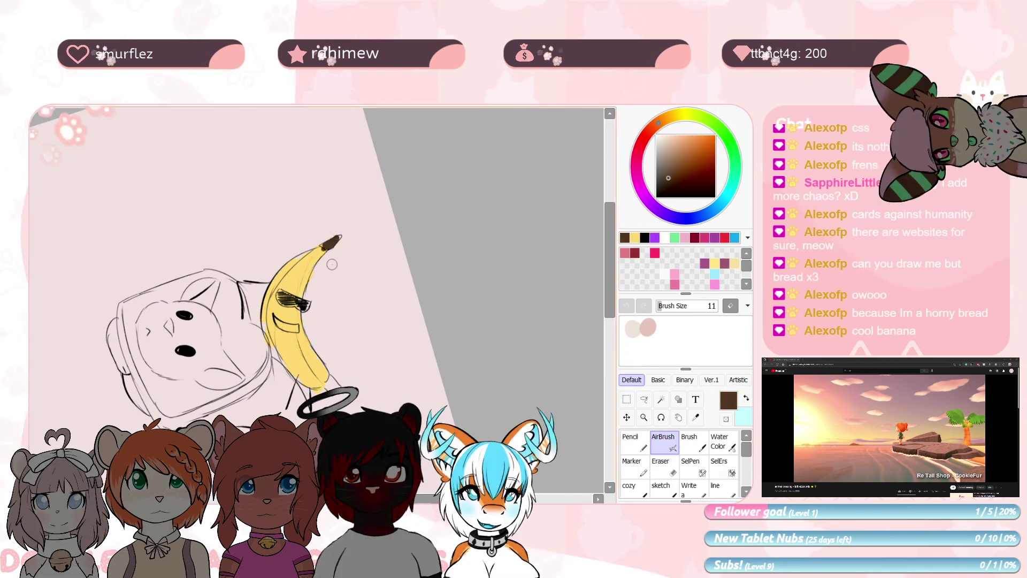
drag(327, 386, 335, 380)
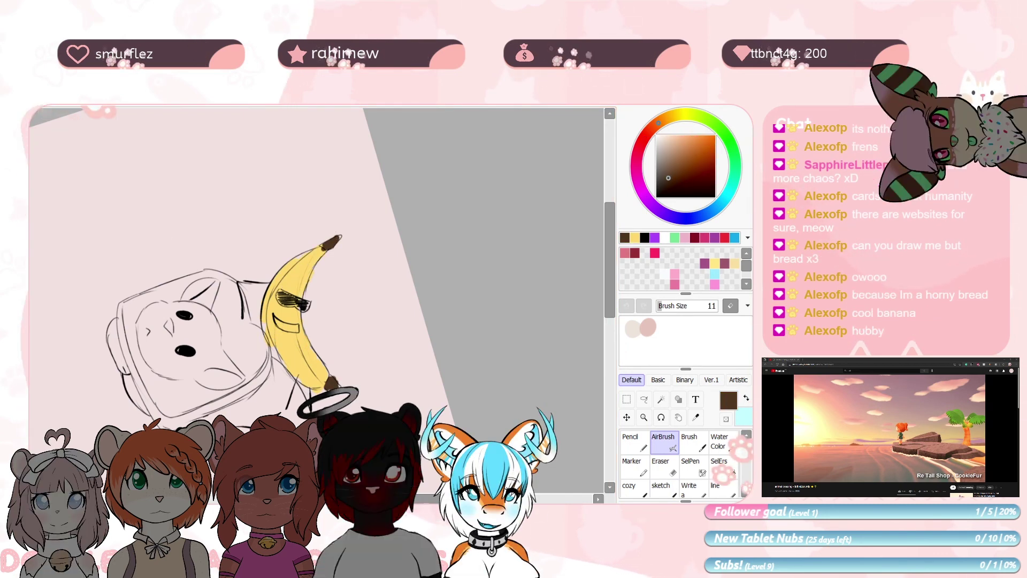
Return the canvas to its upright view and colour the banana's grin white
drag(279, 340, 272, 302)
key(Home)
drag(78, 190, 50, 156)
click(657, 135)
drag(272, 296, 259, 312)
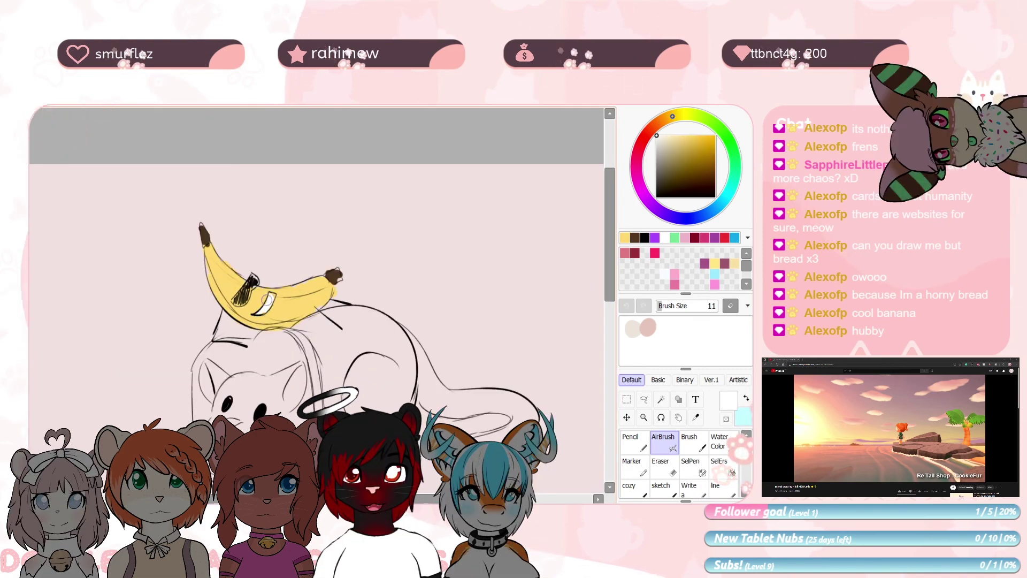
Arrange the rahi talksprite.png reference beside an enlarged canvas window and sample the character's reddish-brown fur colour
drag(399, 246, 339, 197)
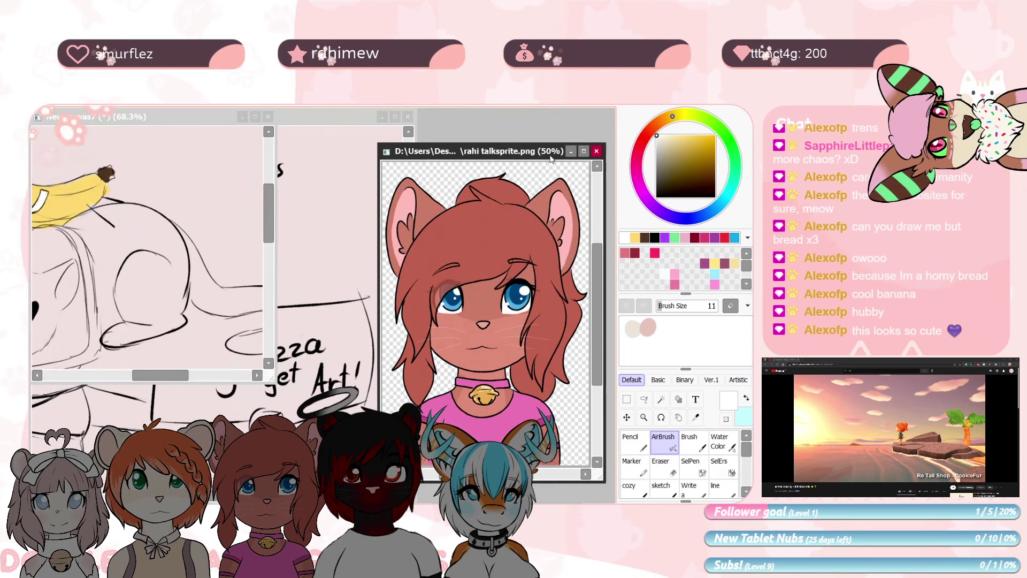
drag(492, 149, 528, 264)
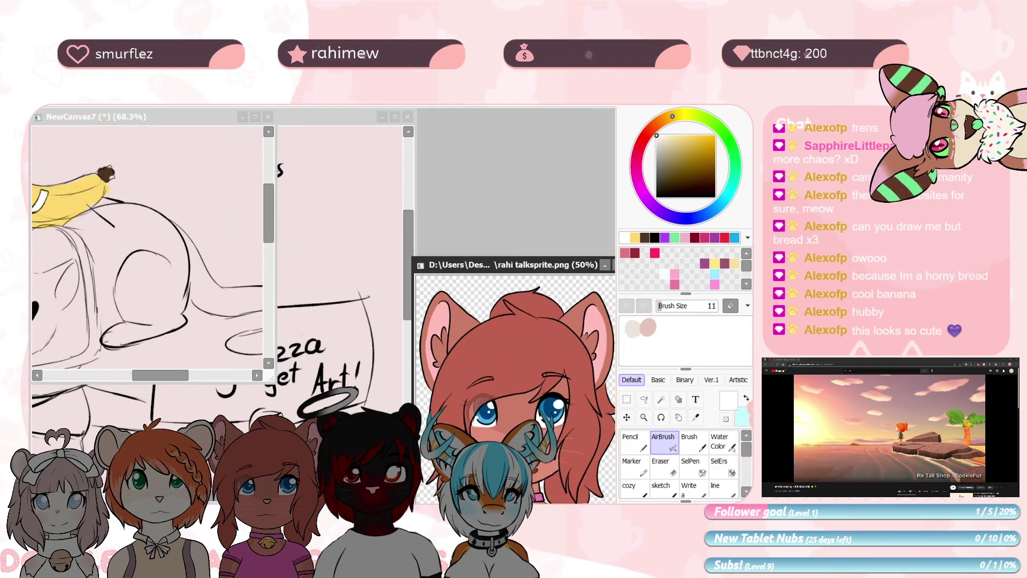
drag(273, 381, 419, 496)
drag(214, 311, 266, 299)
right_click(482, 353)
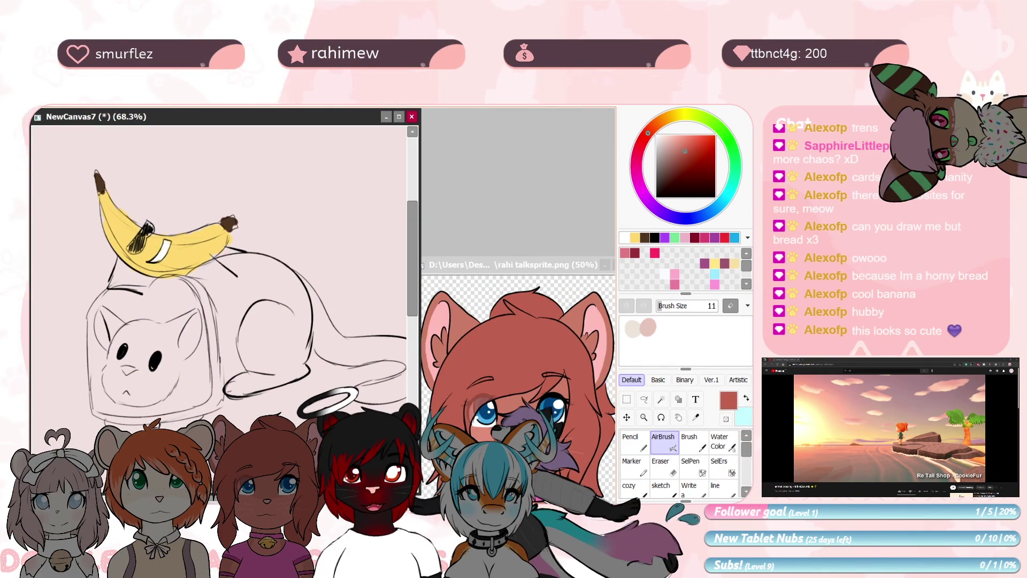
Paint the face and ears inside the bread slice a slightly lighter reddish brown, and tidy the edges with the Eraser
click(681, 147)
mouse_move(133, 327)
mouse_down()
mouse_move(143, 381)
mouse_move(193, 319)
mouse_move(104, 315)
mouse_up()
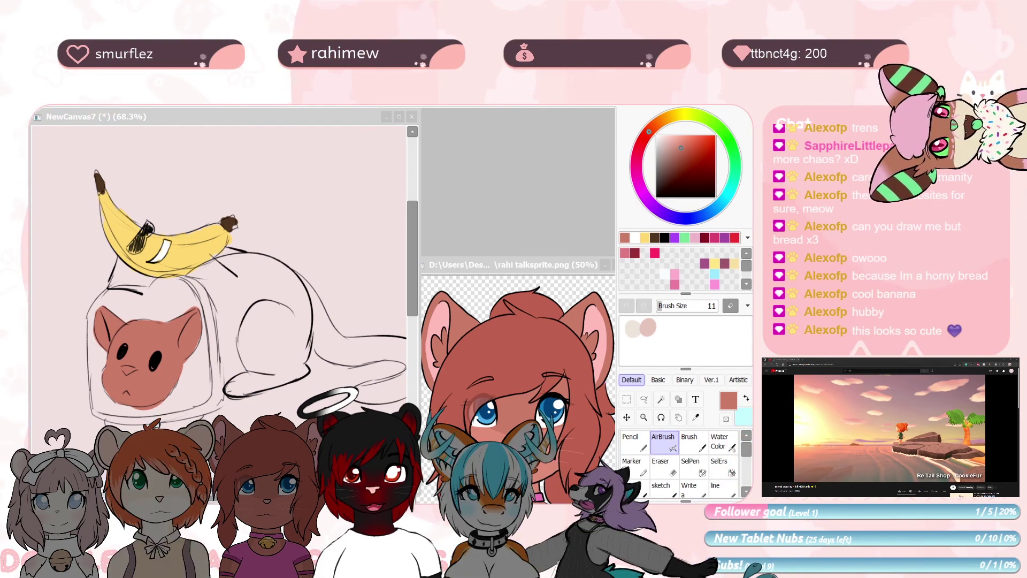
key(End)
key(End)
key(End)
key(e)
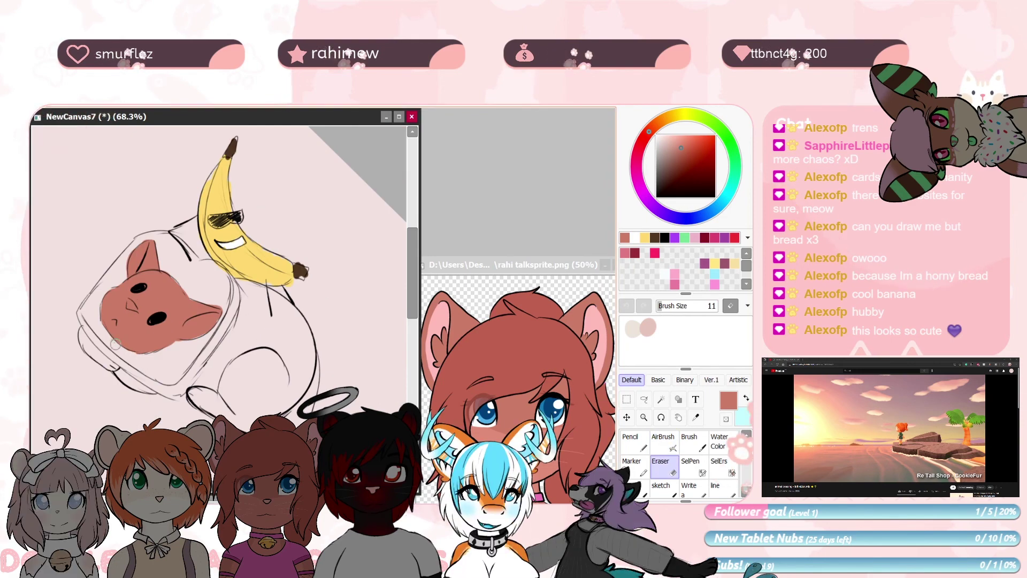
Paint the body, haunch, tail and paws in the same reddish brown, and tint the muzzle a lighter shade
key(Delete)
key(Delete)
key(Delete)
drag(257, 273, 274, 395)
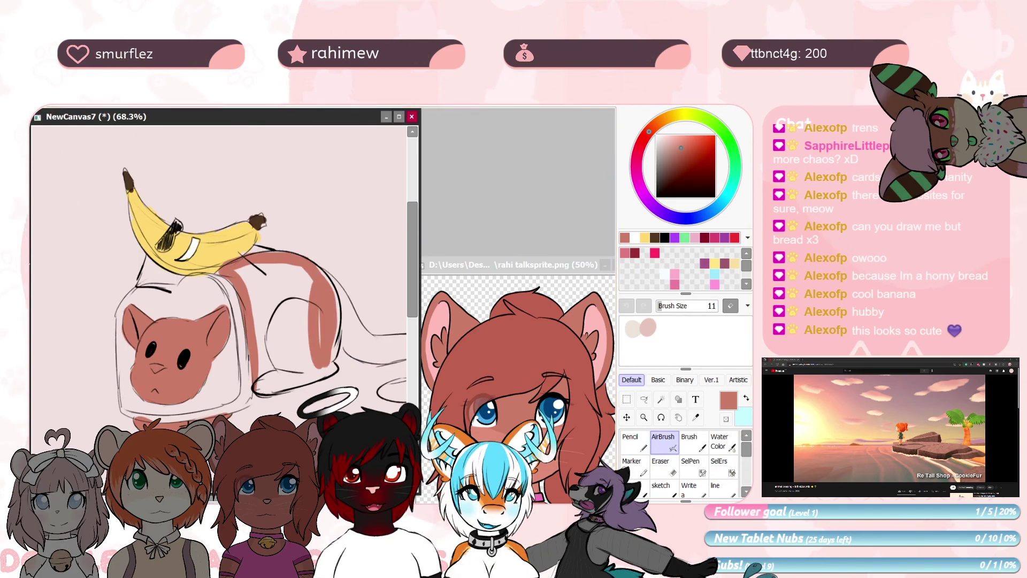
key(Delete)
key(Delete)
key(Delete)
key(Delete)
key(Delete)
mouse_move(215, 194)
mouse_down()
mouse_move(313, 206)
mouse_move(290, 276)
mouse_up()
drag(300, 214, 253, 312)
mouse_move(300, 201)
mouse_down()
mouse_move(271, 260)
mouse_move(214, 277)
mouse_move(304, 259)
mouse_move(298, 136)
mouse_up()
key(e)
key(e)
key(e)
key(End)
key(End)
key(End)
key(End)
key(End)
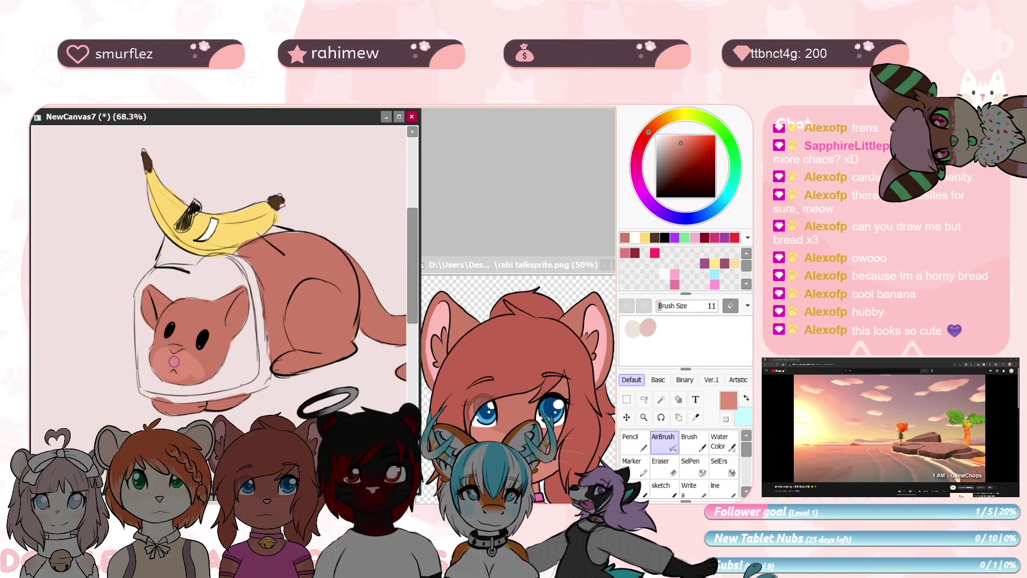
drag(174, 362, 187, 370)
Mix a light tan and fill the bread slice around the face, rotating the canvas to reach every side
click(665, 119)
click(677, 139)
drag(145, 287, 141, 390)
key(End)
key(End)
key(End)
key(End)
key(End)
key(End)
drag(139, 231, 160, 345)
key(End)
key(End)
key(End)
key(End)
key(End)
key(End)
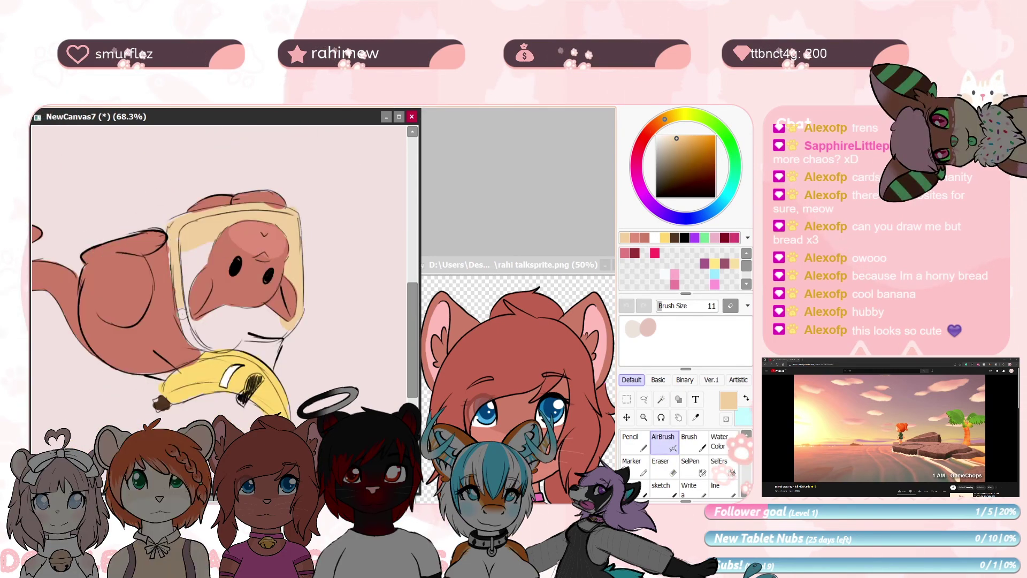
key(End)
key(End)
key(End)
key(End)
key(End)
key(End)
key(End)
key(End)
key(End)
key(End)
key(End)
key(End)
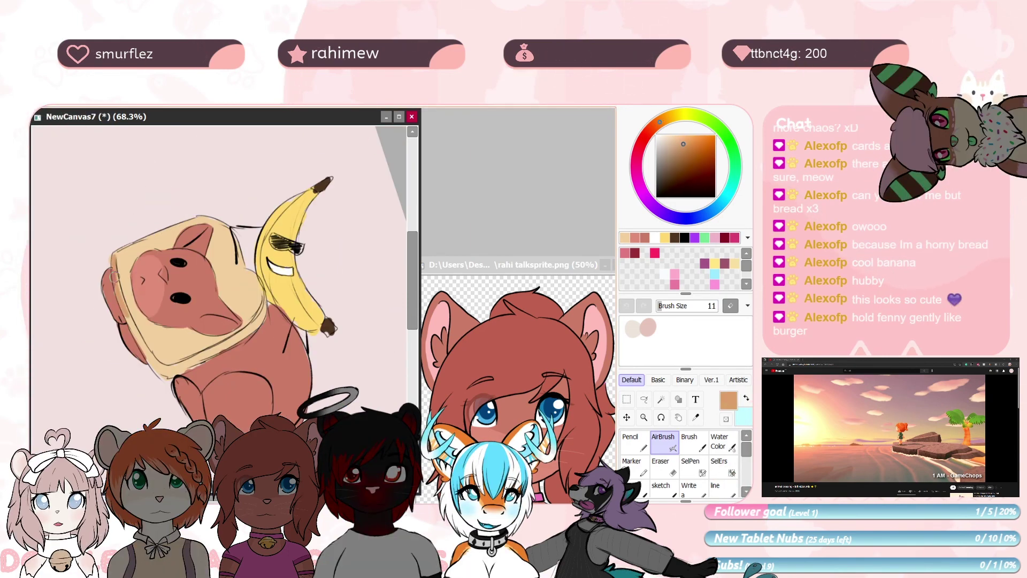
Shade the bread's crust edge in a darker golden brown and sample the body's reddish brown
key(Delete)
key(Delete)
key(Delete)
key(Delete)
key(Delete)
alt+click(287, 331)
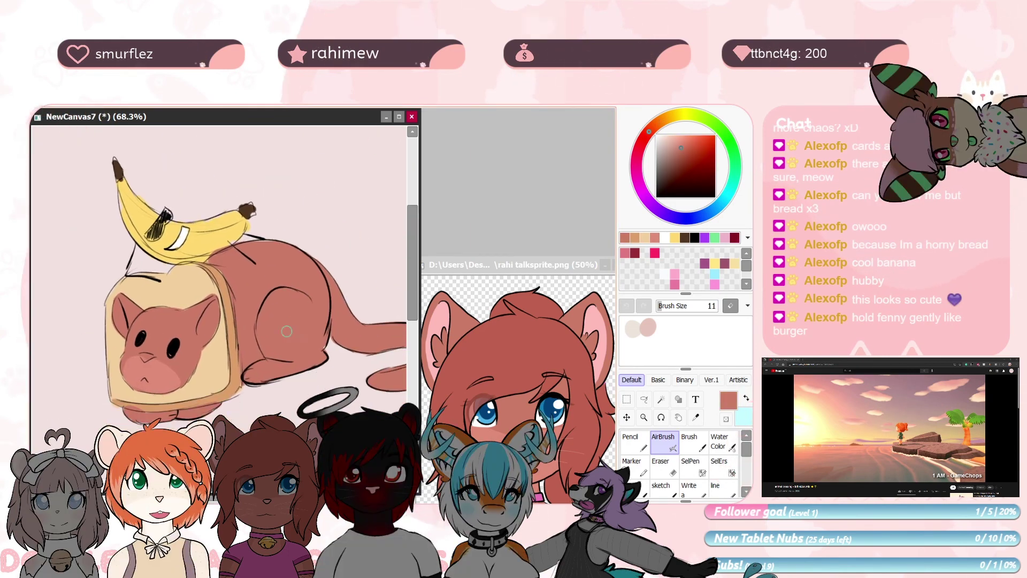
Paint the nose in a lighter pink, then colour the inner ears with the pink sampled from the reference's ear
key(alt+Tab)
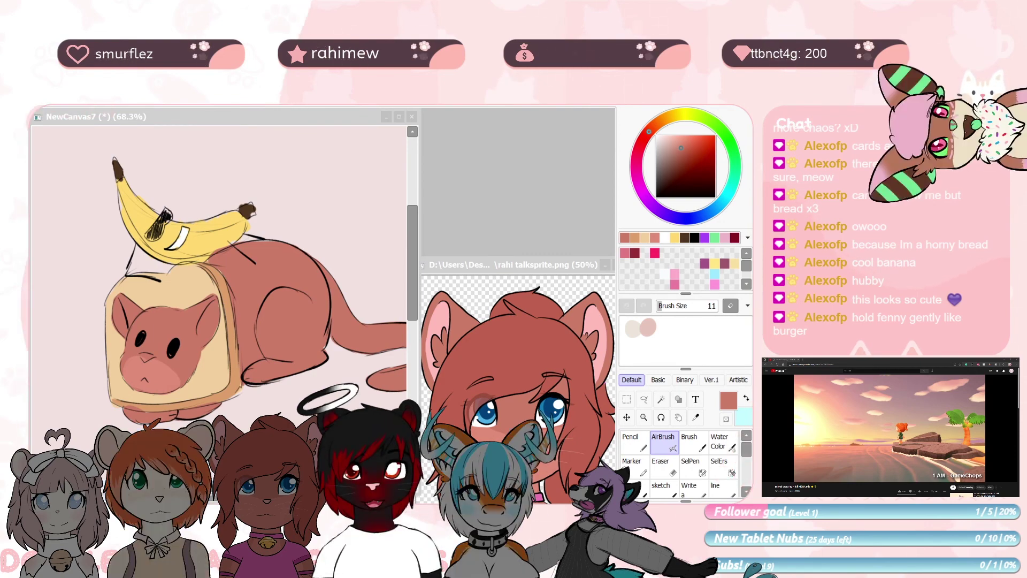
click(673, 143)
mouse_move(142, 356)
mouse_down()
mouse_move(150, 338)
mouse_move(179, 364)
mouse_up()
right_click(441, 332)
drag(217, 297, 215, 326)
Add white highlights to the eyes, touch up the banana with its sampled yellow and switch to the Eraser
click(657, 136)
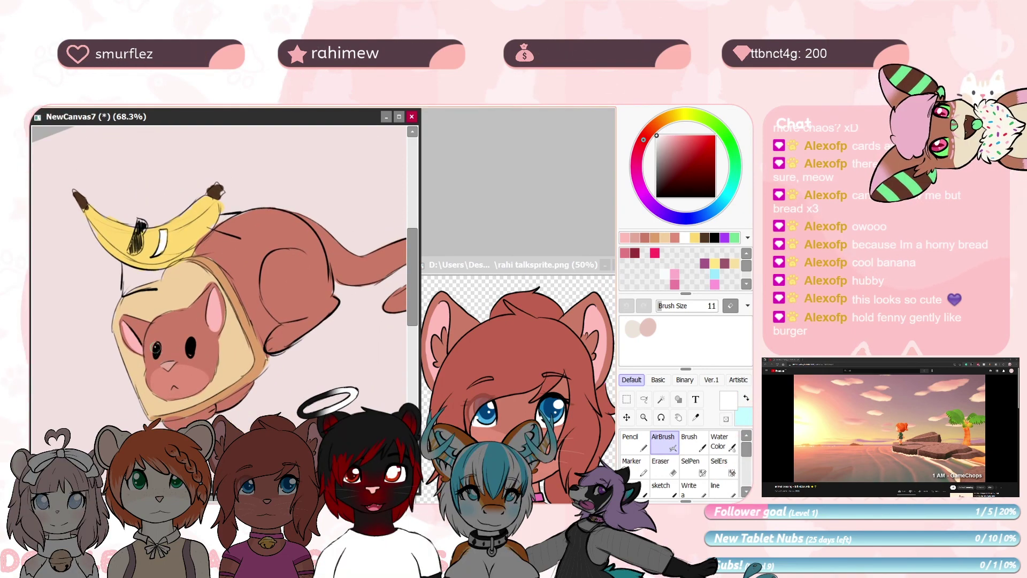
click(192, 341)
drag(293, 241, 296, 307)
right_click(161, 262)
mouse_move(177, 251)
mouse_down()
mouse_move(154, 234)
mouse_move(289, 236)
mouse_move(155, 230)
mouse_up()
key(e)
Crop the canvas to a rectangle around the drawing, select all of it and save it as bread.sai2
click(627, 399)
drag(35, 148, 404, 453)
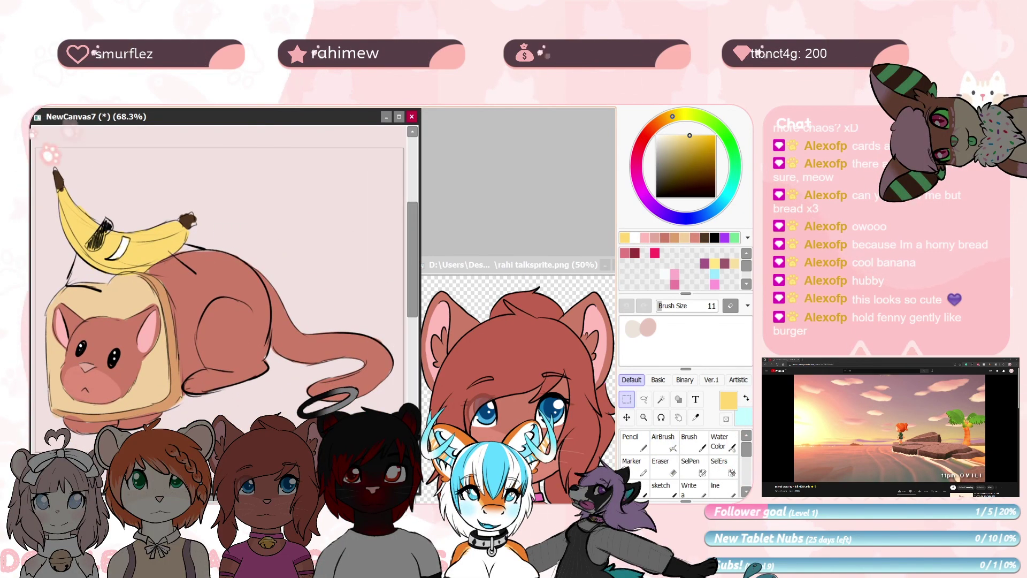
key(ctrl+a)
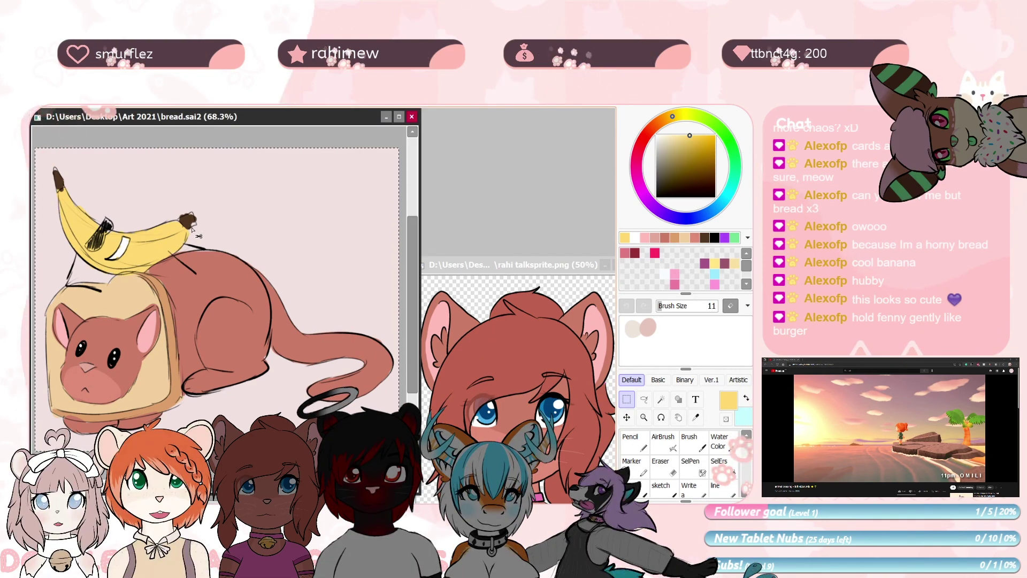
mouse_move(235, 226)
mouse_down()
mouse_move(232, 235)
mouse_move(245, 231)
mouse_up()
key(alt+Tab)
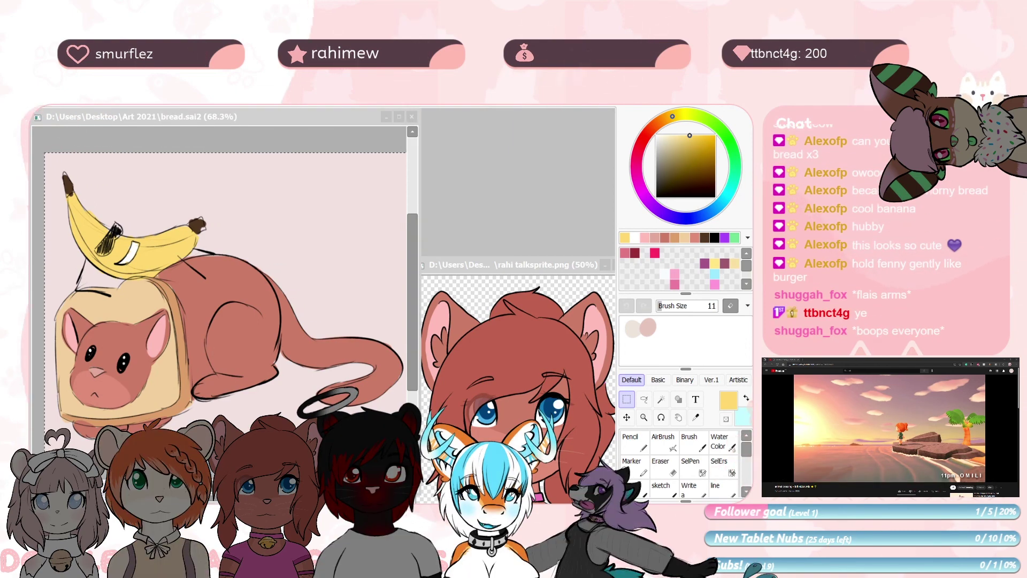
Maximize the bread.sai2 drawing's window and select the entire canvas
drag(615, 271, 593, 266)
click(603, 259)
click(398, 117)
key(ctrl+a)
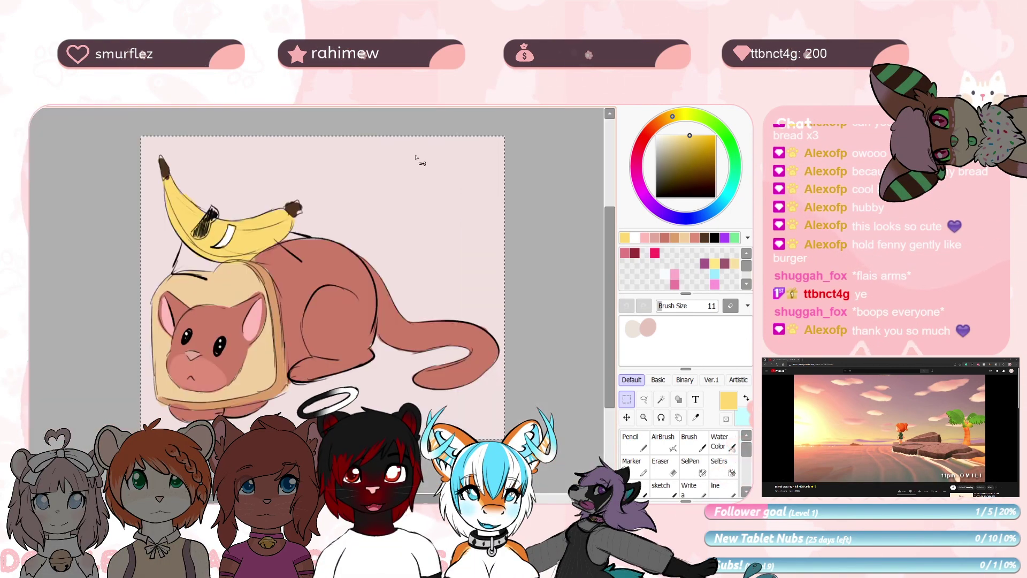
drag(411, 201, 403, 183)
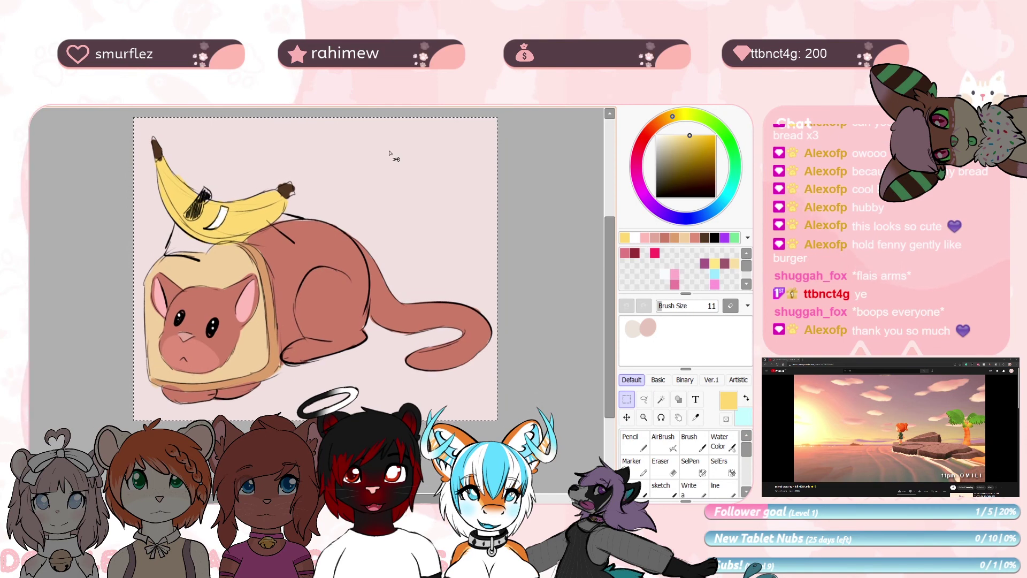